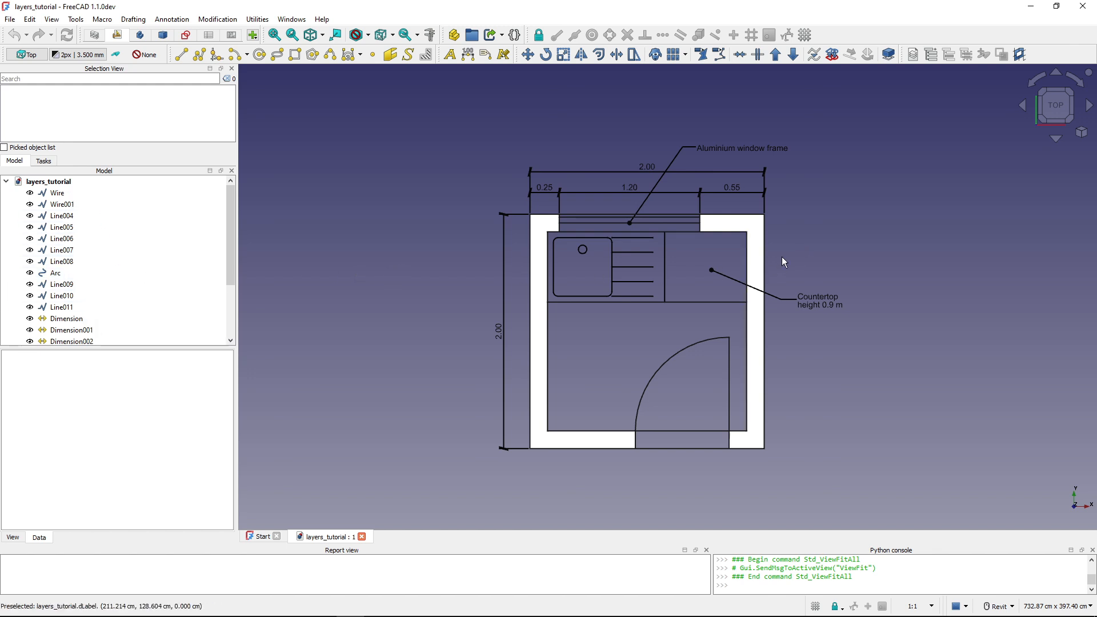
Open the layers manager and create a layer named "Walls thick".
left_click(912, 55)
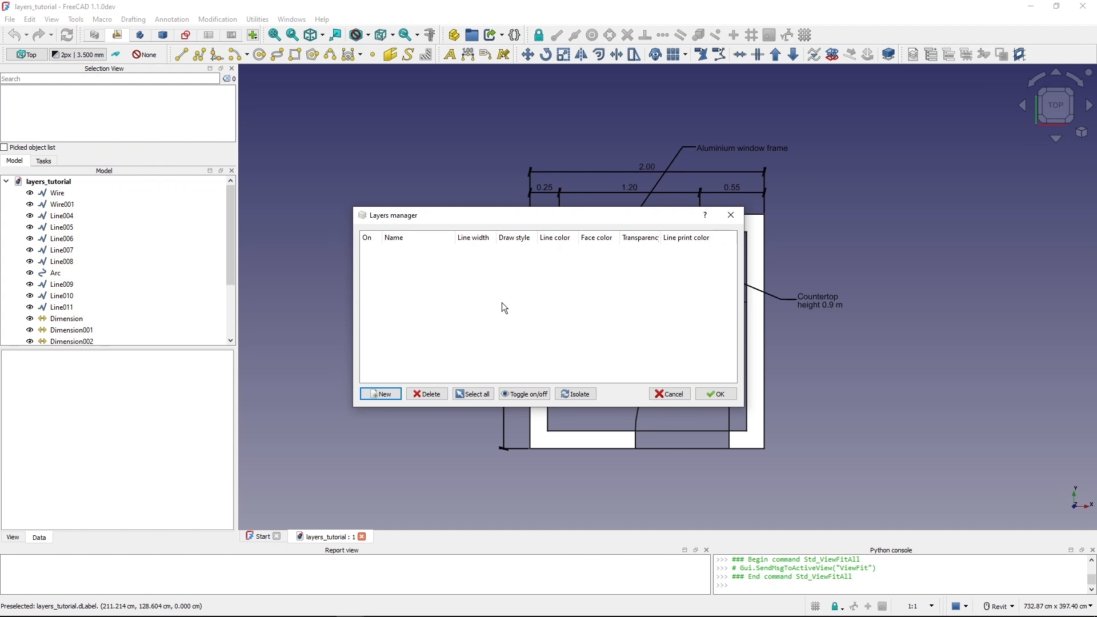
left_click(379, 394)
double_click(415, 255)
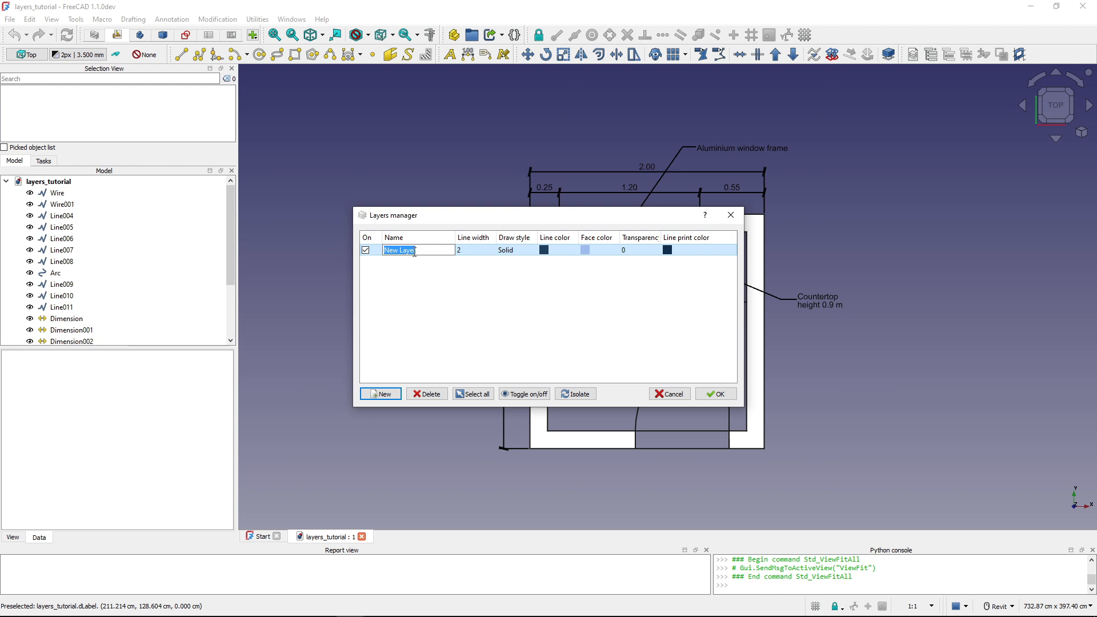
type("Walls thick")
key("Return")
Set the line width of the Walls thick layer to 6.
double_click(475, 251)
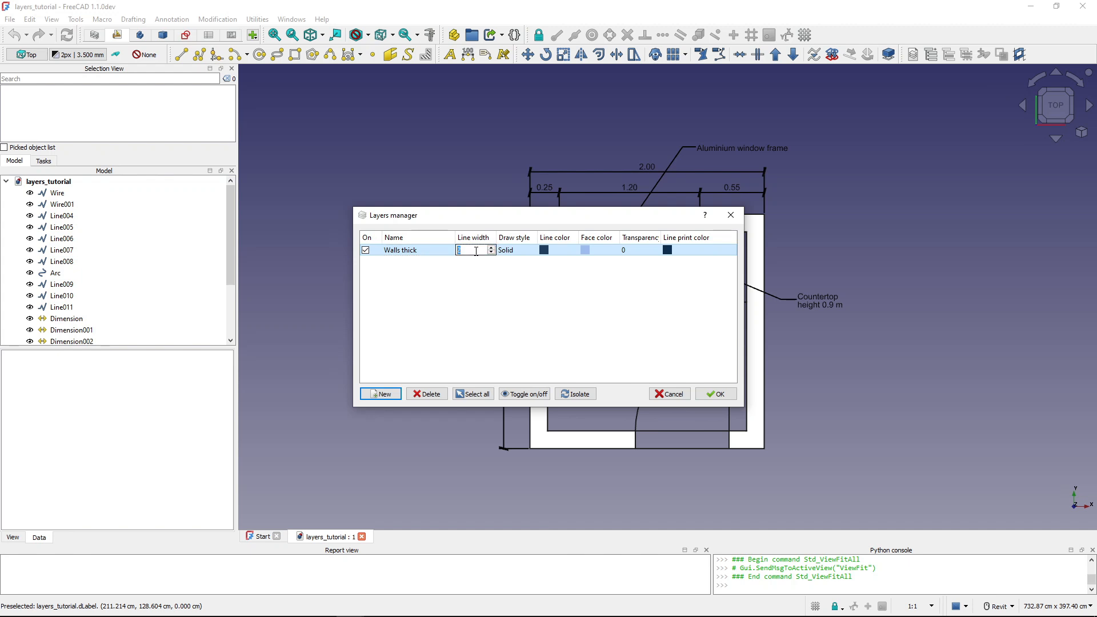
type("6")
key("Return")
Try a line width of 15 on the Walls thick layer and return it to 6.
double_click(465, 251)
type("15")
key("Return")
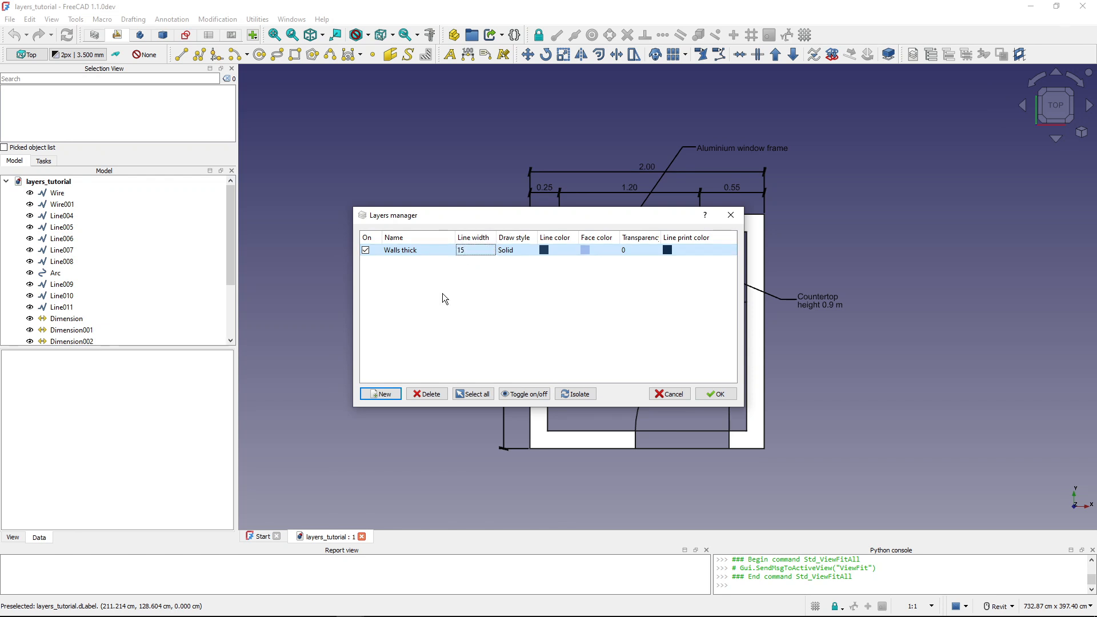
double_click(469, 251)
type("6")
key("Return")
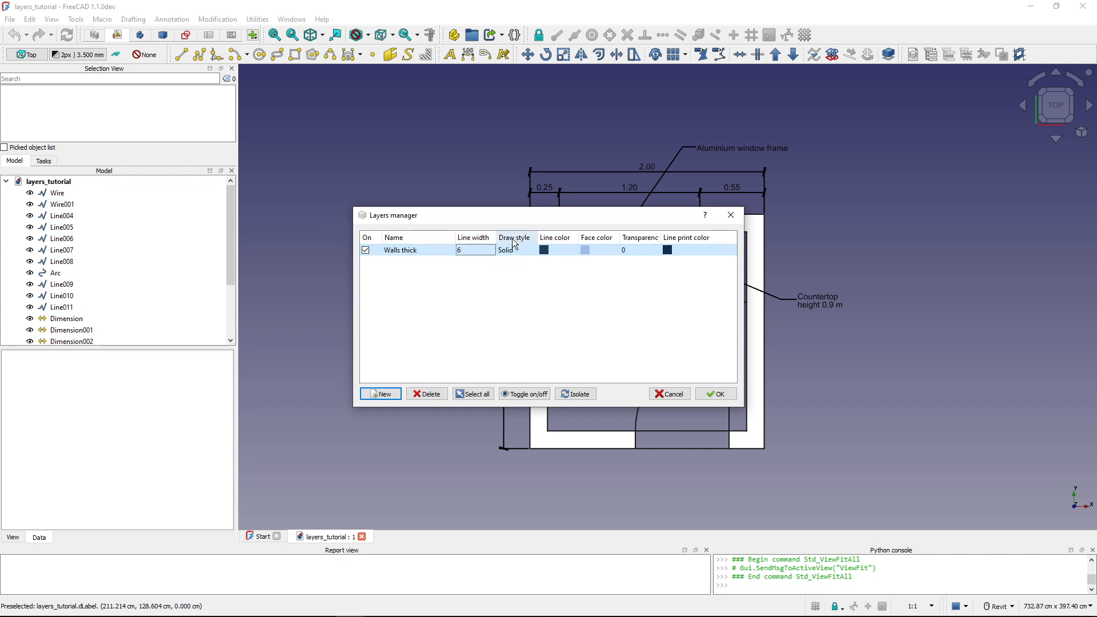
Choose Solid as the draw style of the Walls thick layer.
left_click(521, 252)
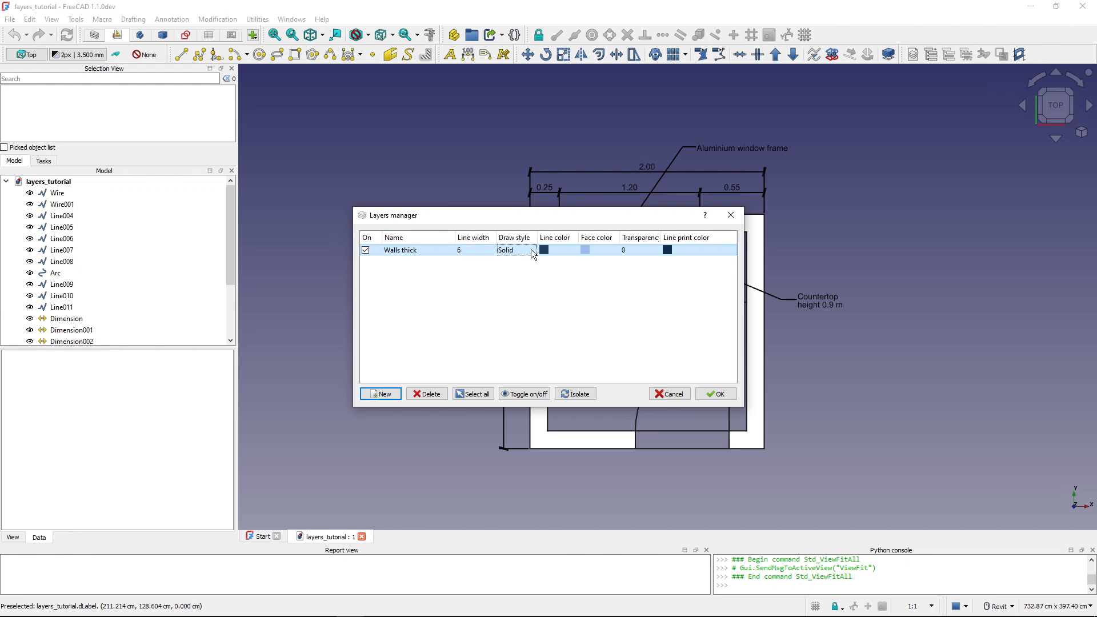
left_click(531, 252)
left_click(532, 251)
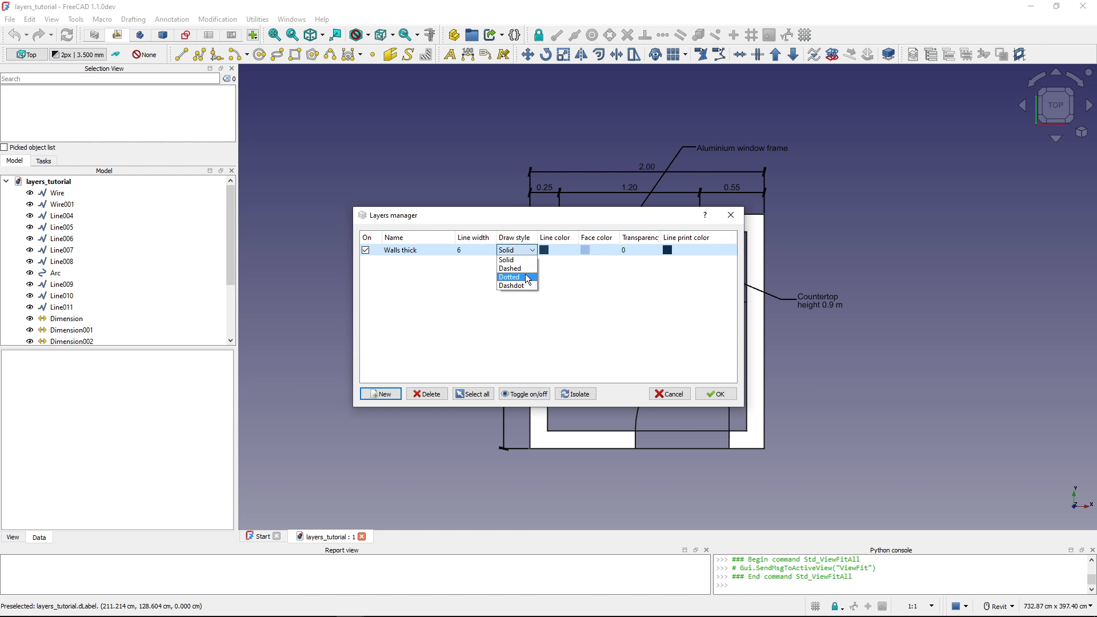
left_click(513, 261)
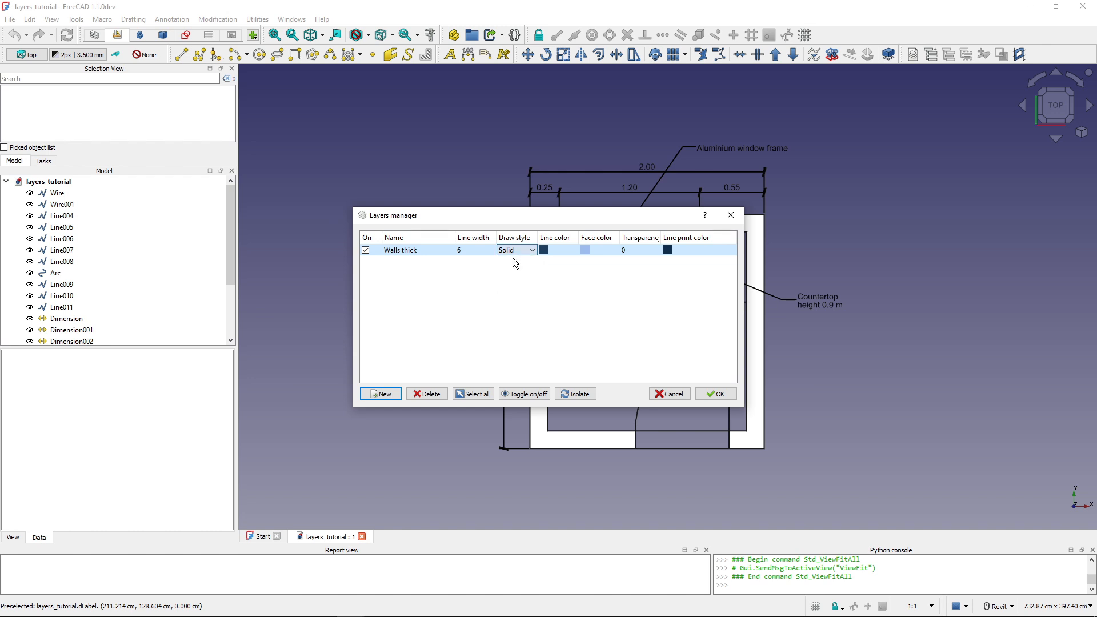
Set the line color of the Walls thick layer to red (#ff0000).
left_click(544, 250)
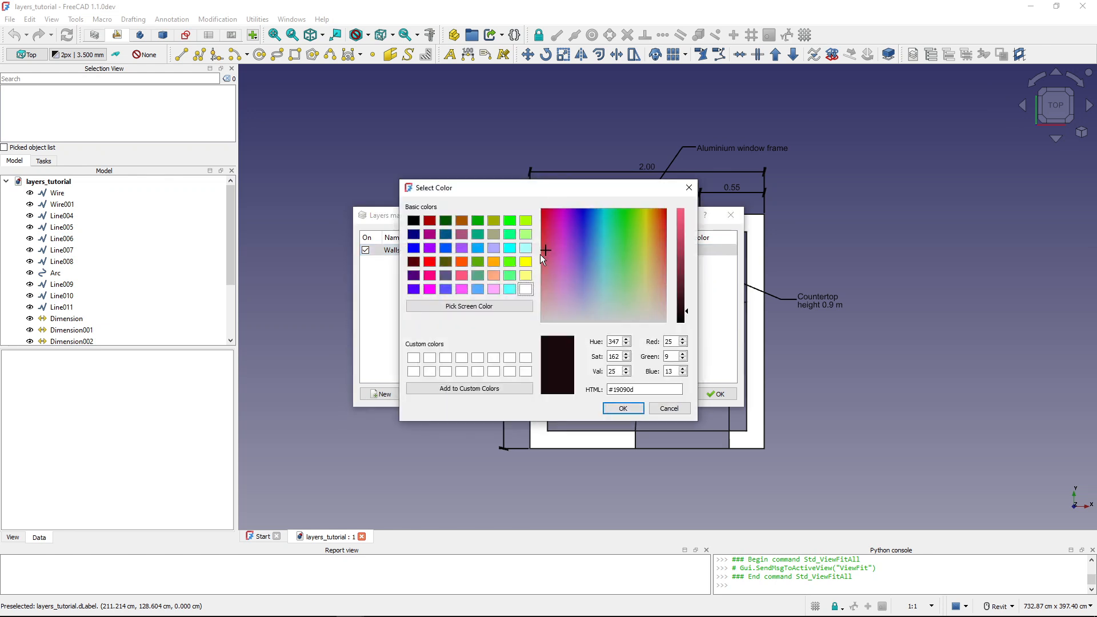
left_click(427, 264)
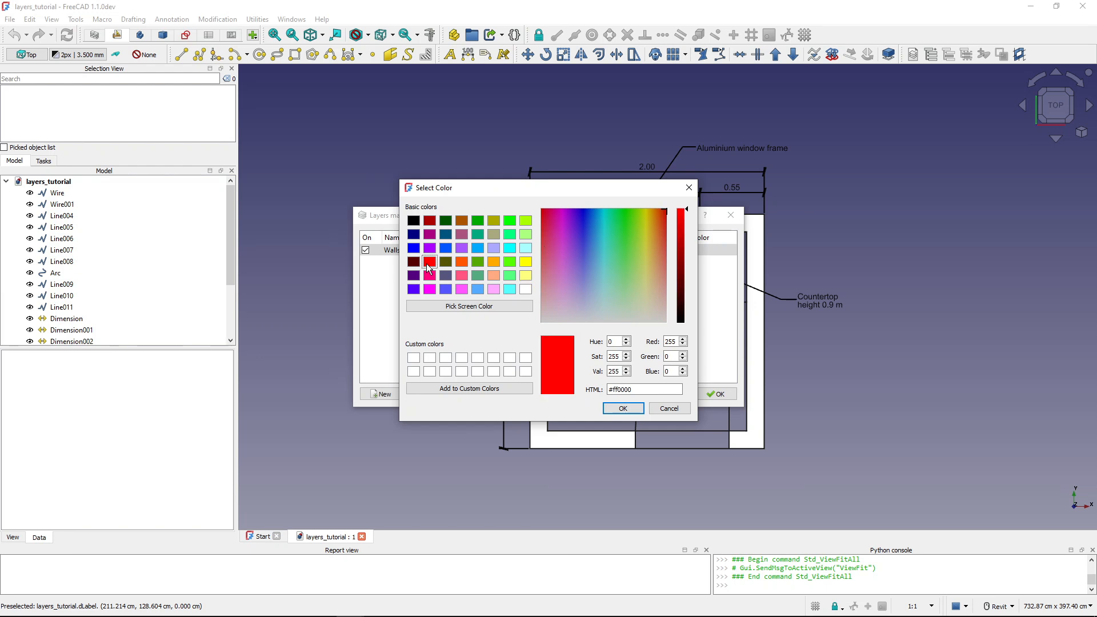
left_click(622, 406)
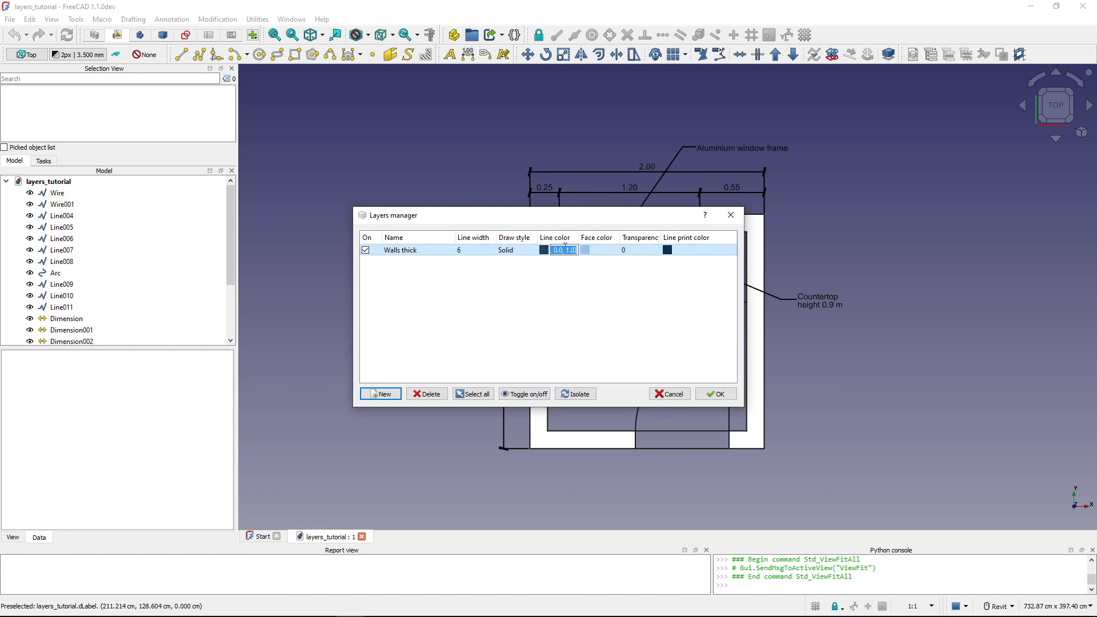
left_click(543, 279)
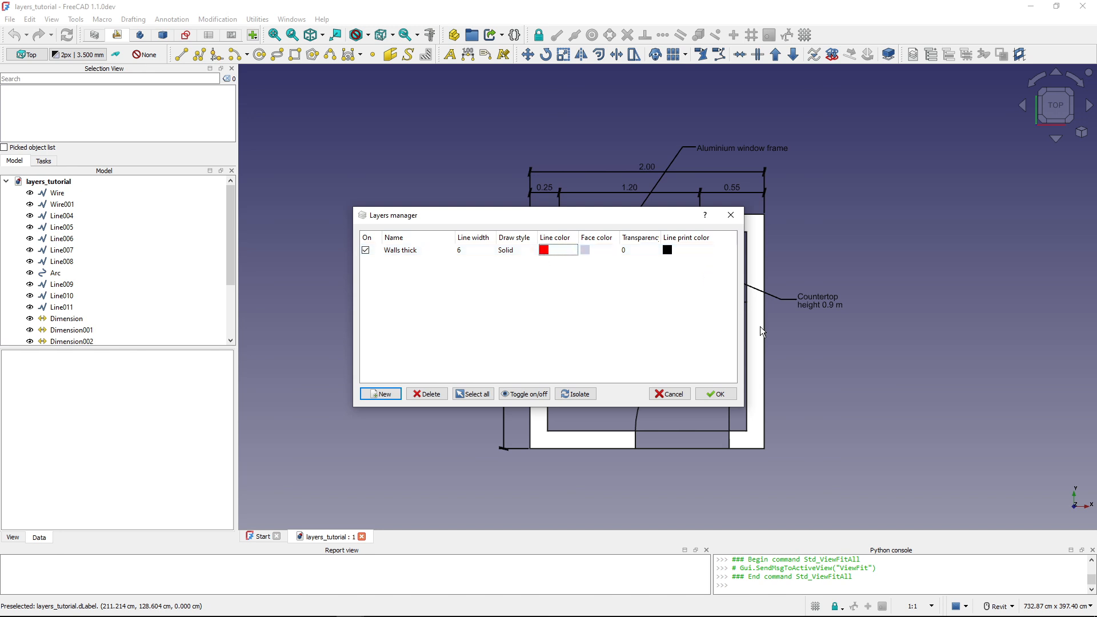
Set the face color of the Walls thick layer to yellow (#ffff00).
double_click(586, 249)
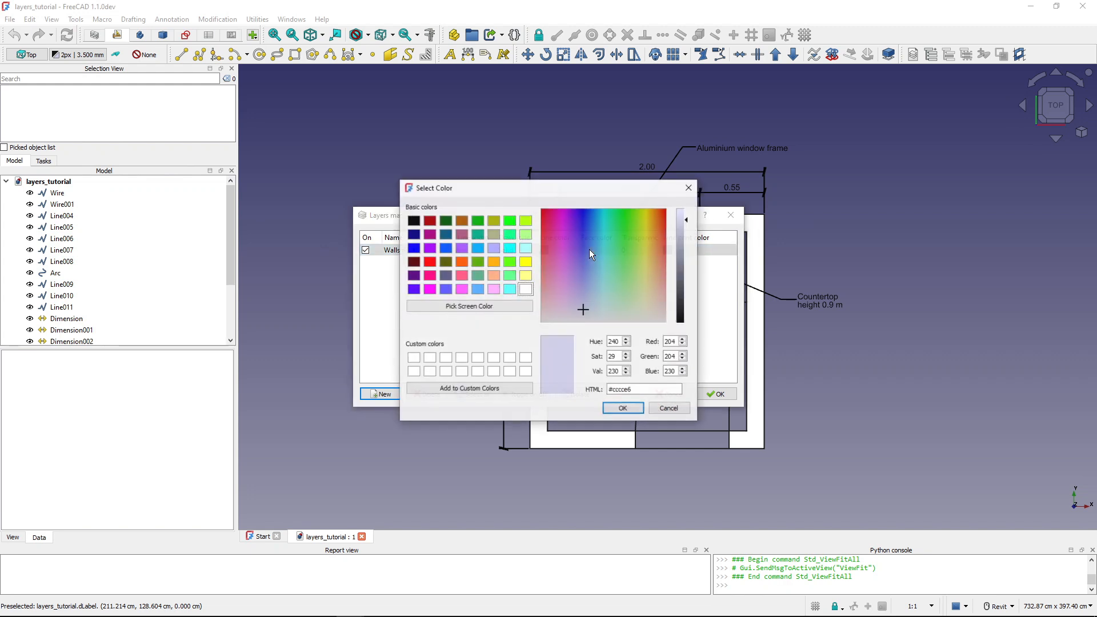
left_click(525, 265)
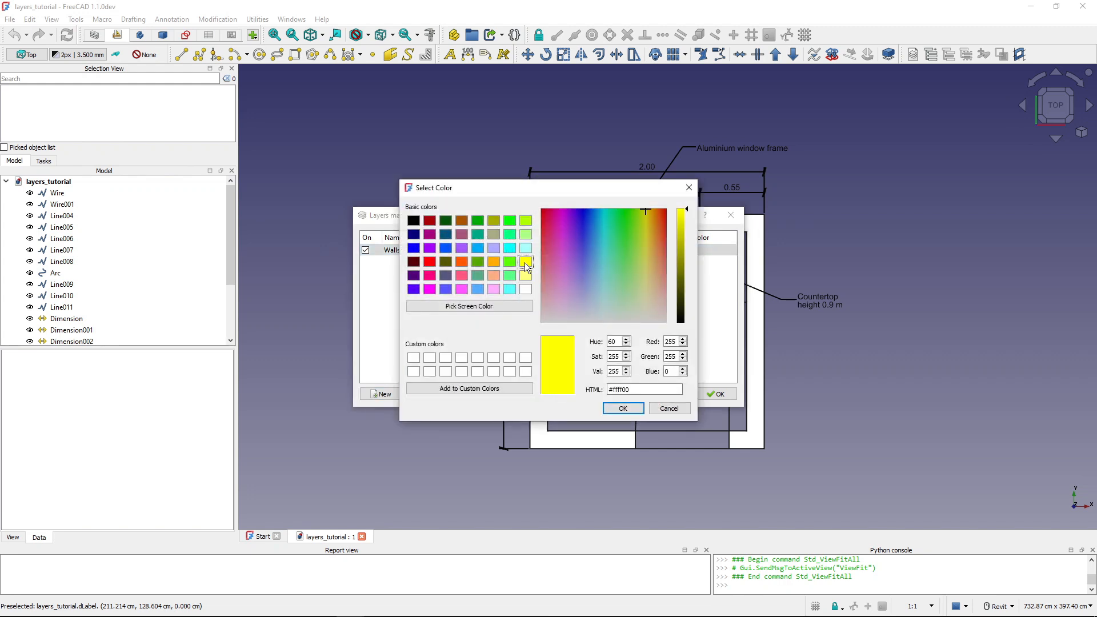
left_click(622, 409)
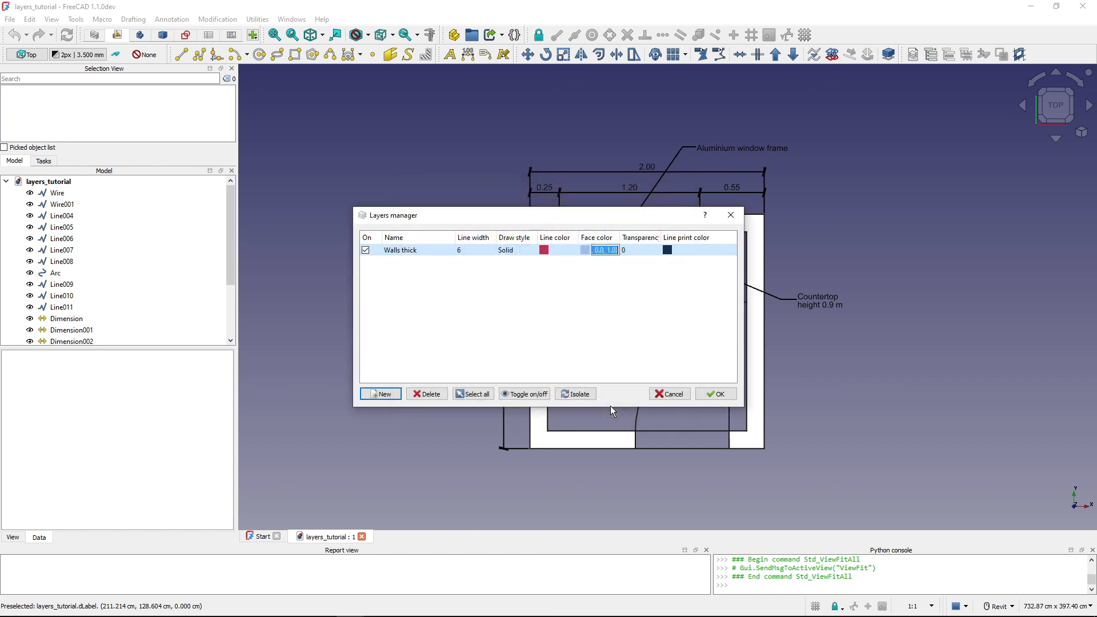
left_click(610, 290)
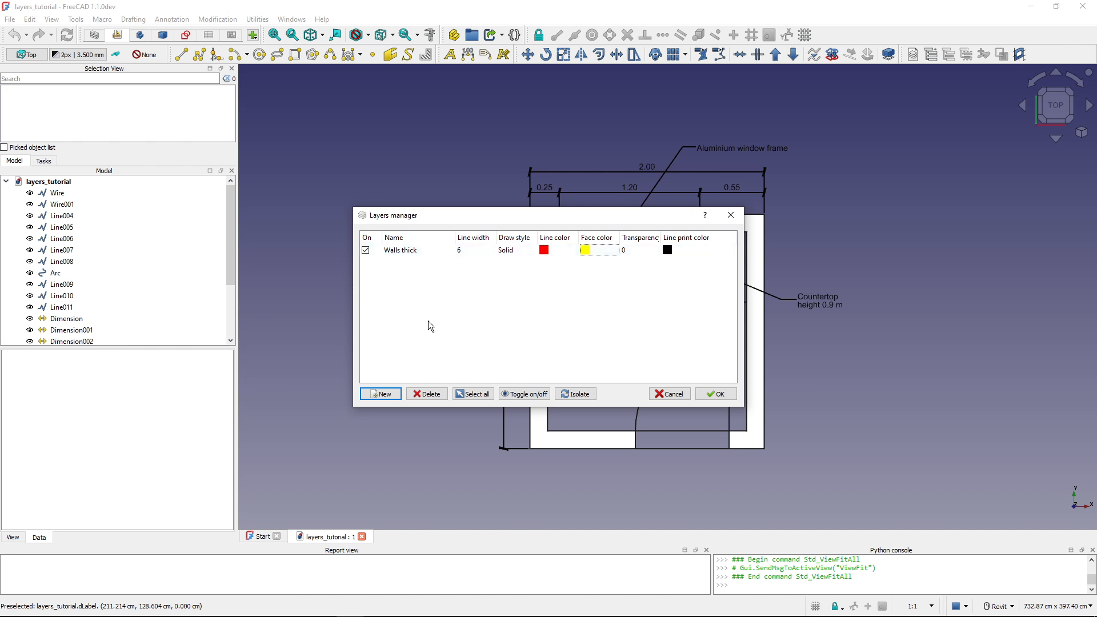
Add a layer named "Walls thin" and set its line color to red (#ff0000).
left_click(382, 395)
double_click(419, 264)
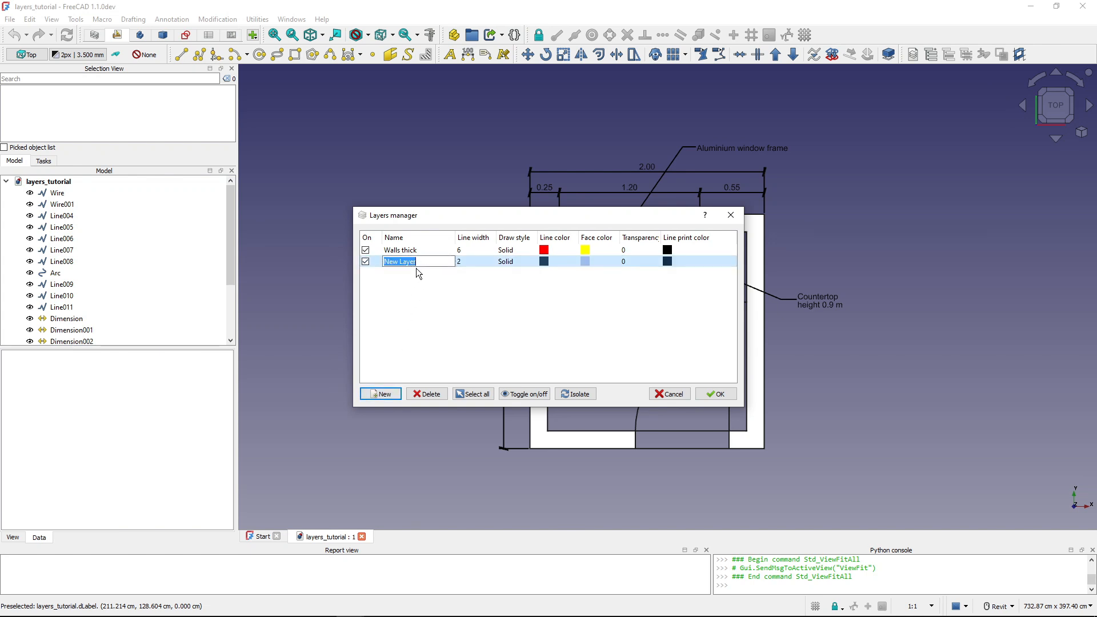
type("Walls thin")
key("Return")
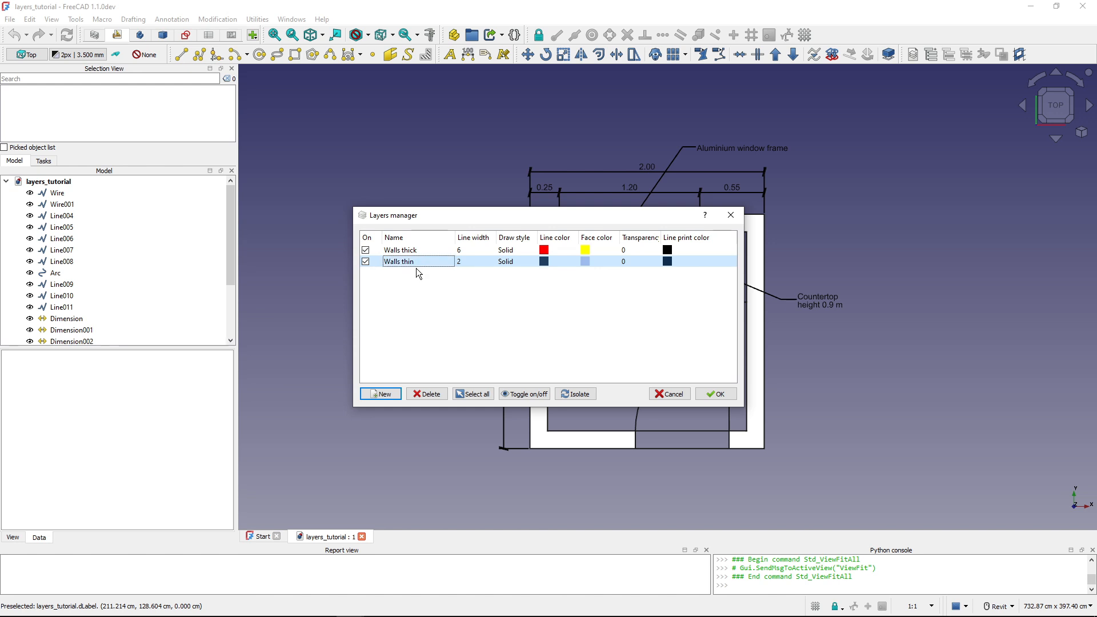
left_click(539, 263)
left_click(429, 262)
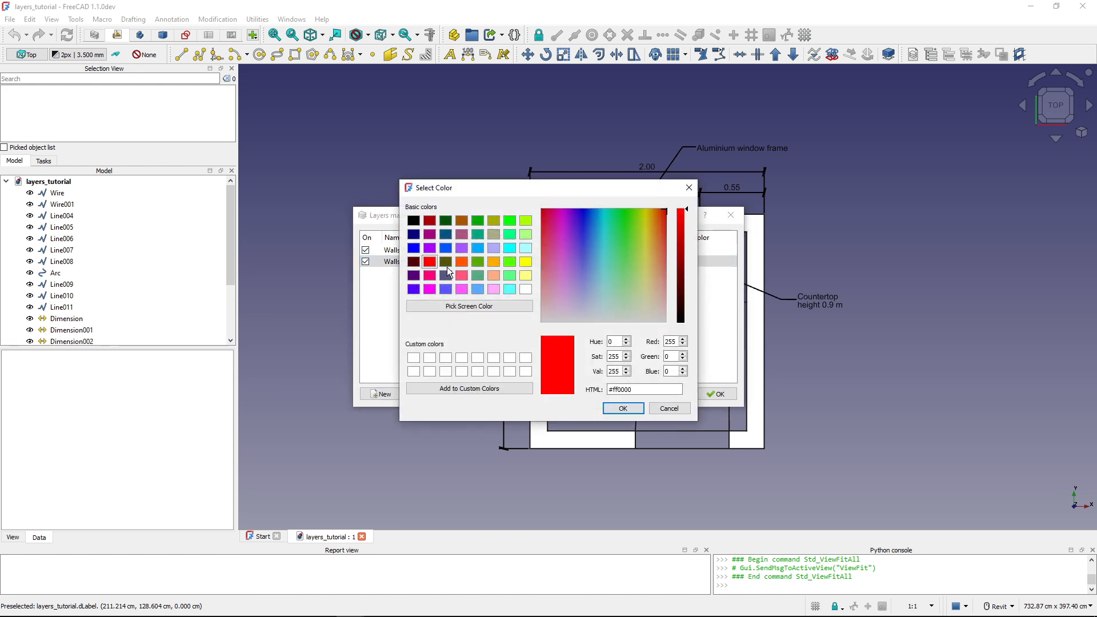
left_click(621, 408)
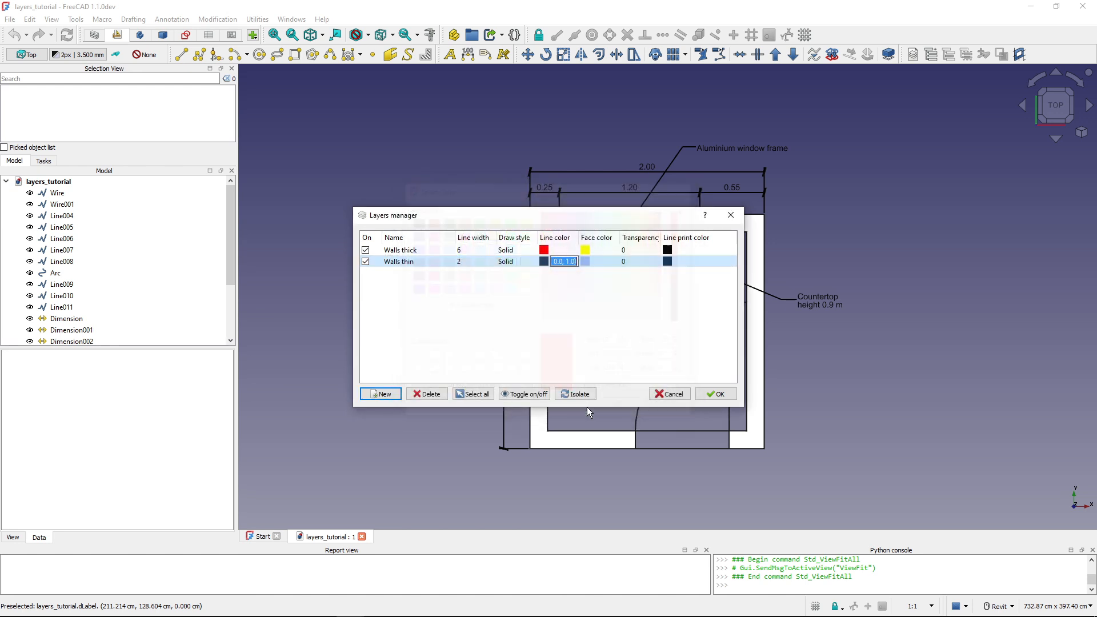
Add a third layer named "Equipment".
left_click(381, 394)
double_click(416, 273)
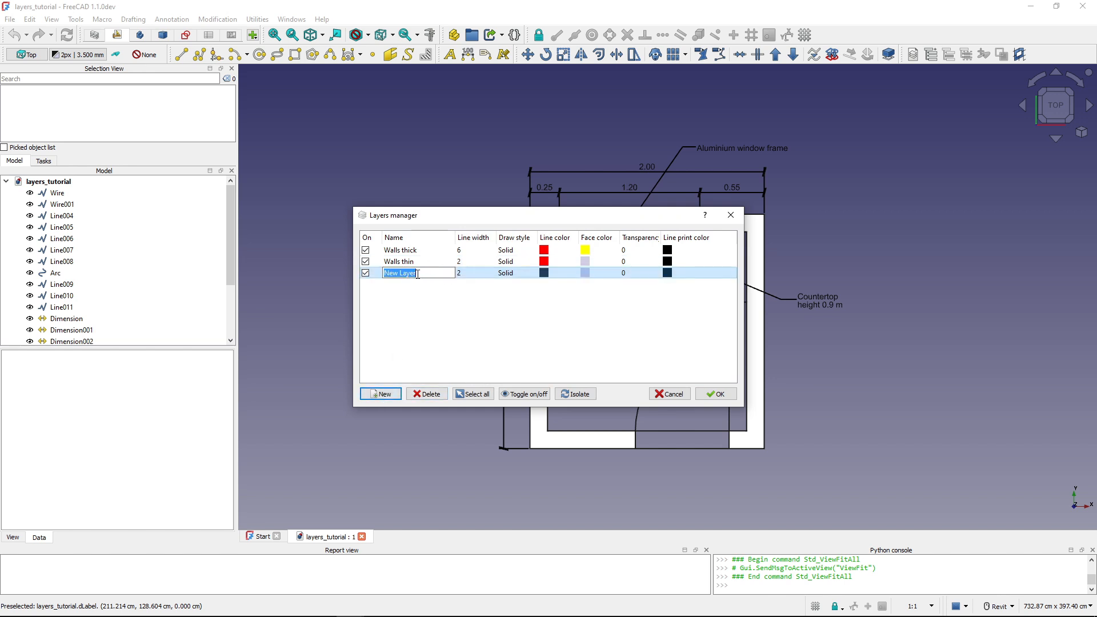
type("Eq")
type("uomen")
type("t")
key("Left")
key("Left")
key("Left")
key("Left")
key("BackSpace")
type("ip")
key("Return")
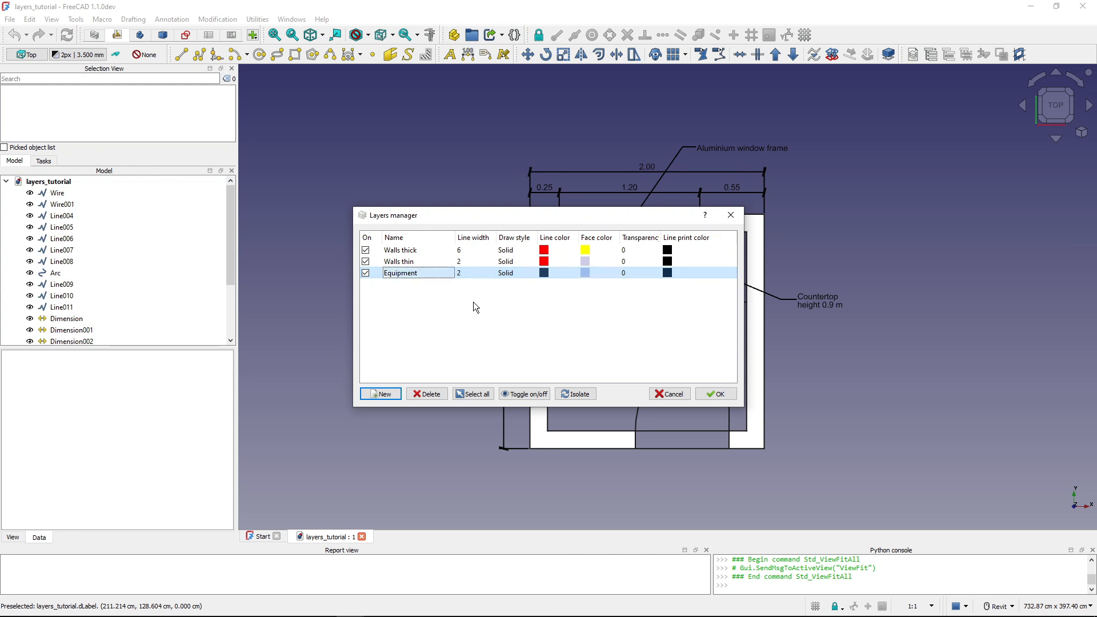
Set the line color of the Equipment layer to blue-violet (#5500ff).
double_click(544, 273)
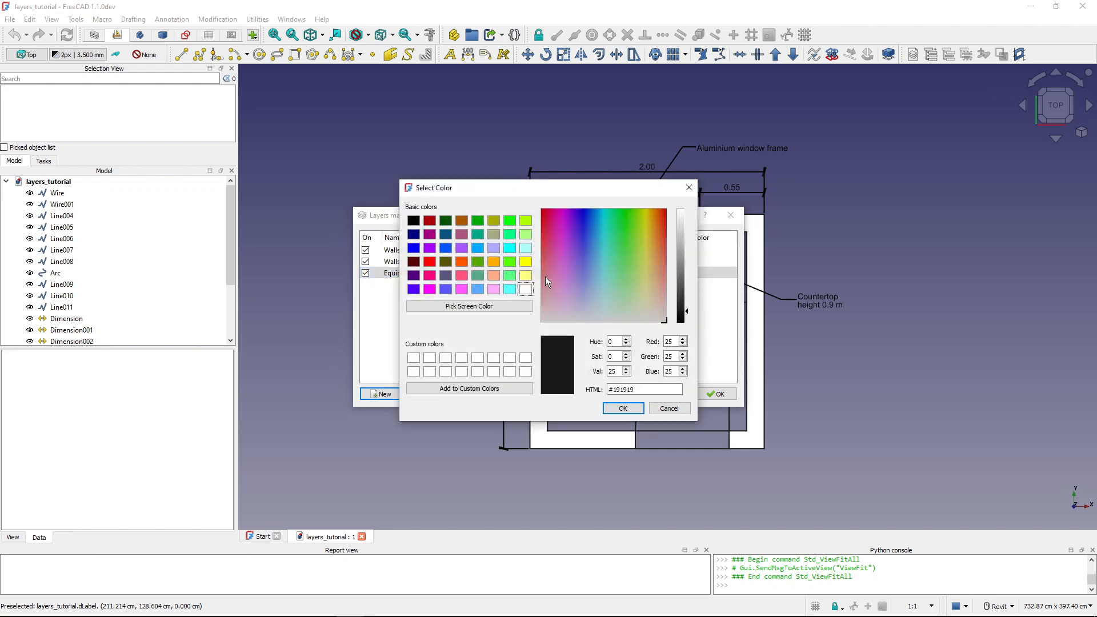
left_click(411, 289)
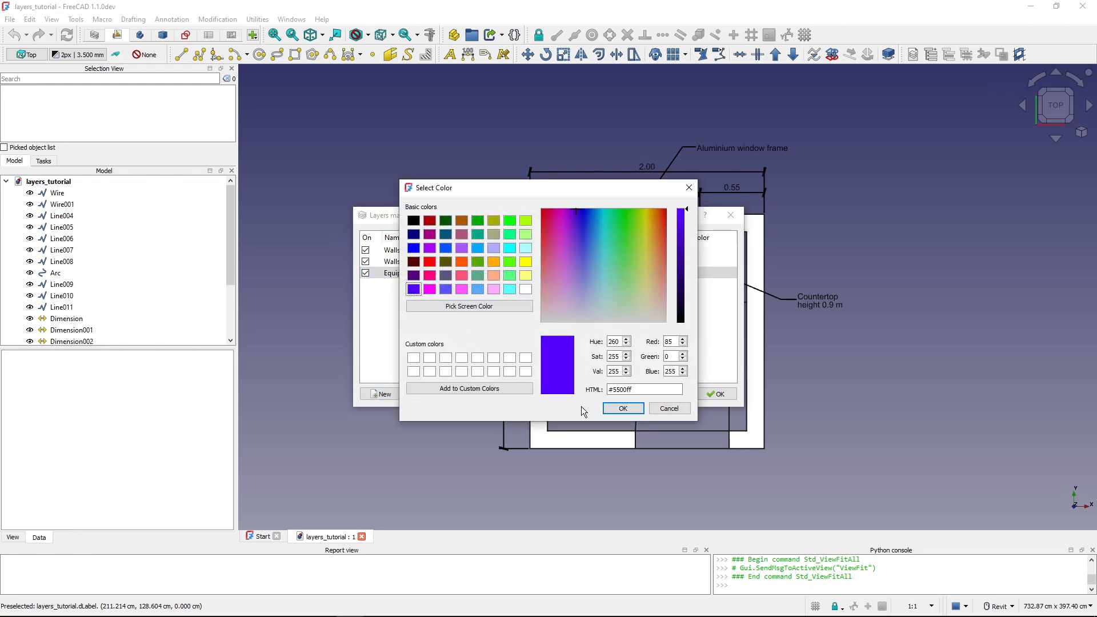
left_click(622, 408)
Add a layer named "Annotation" and set its line color to pink (#ff55ff).
left_click(381, 395)
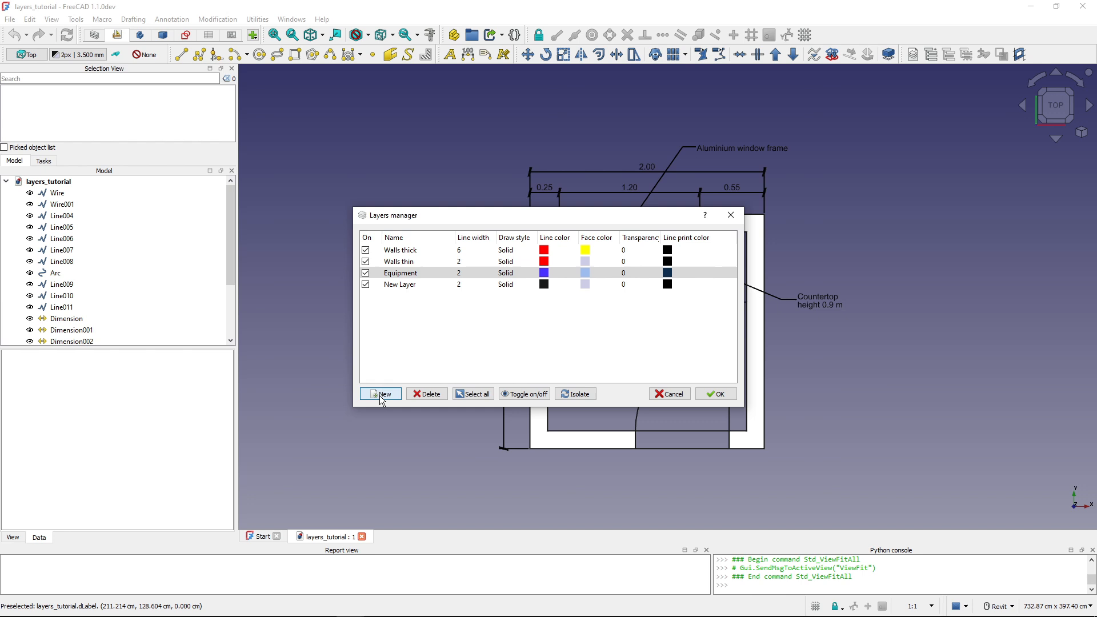
double_click(404, 285)
type("Annotation")
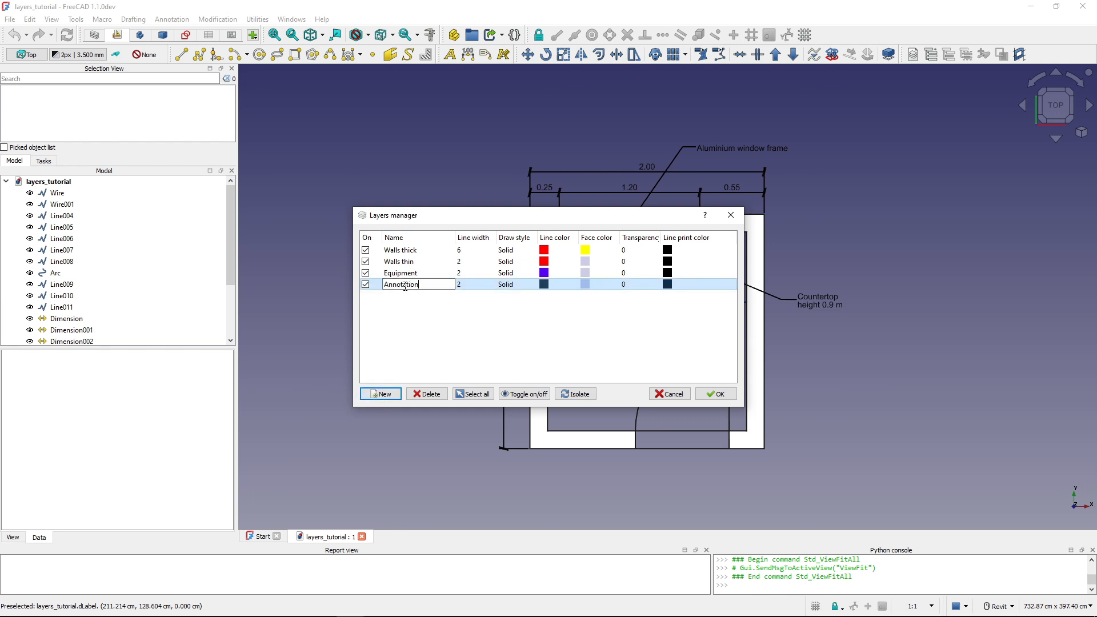
key("Return")
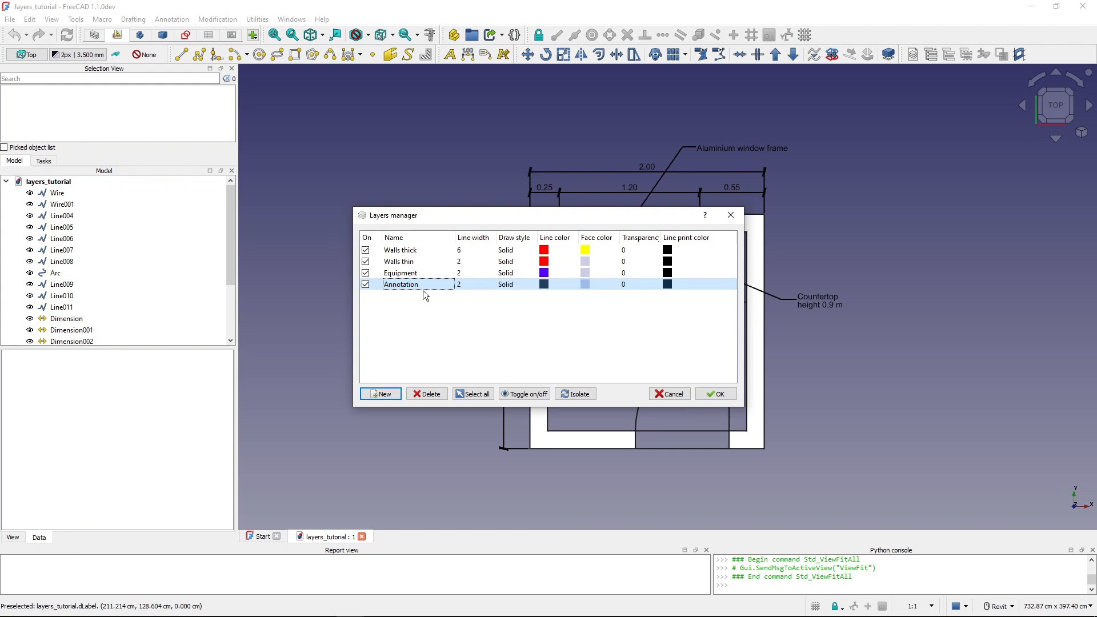
double_click(543, 284)
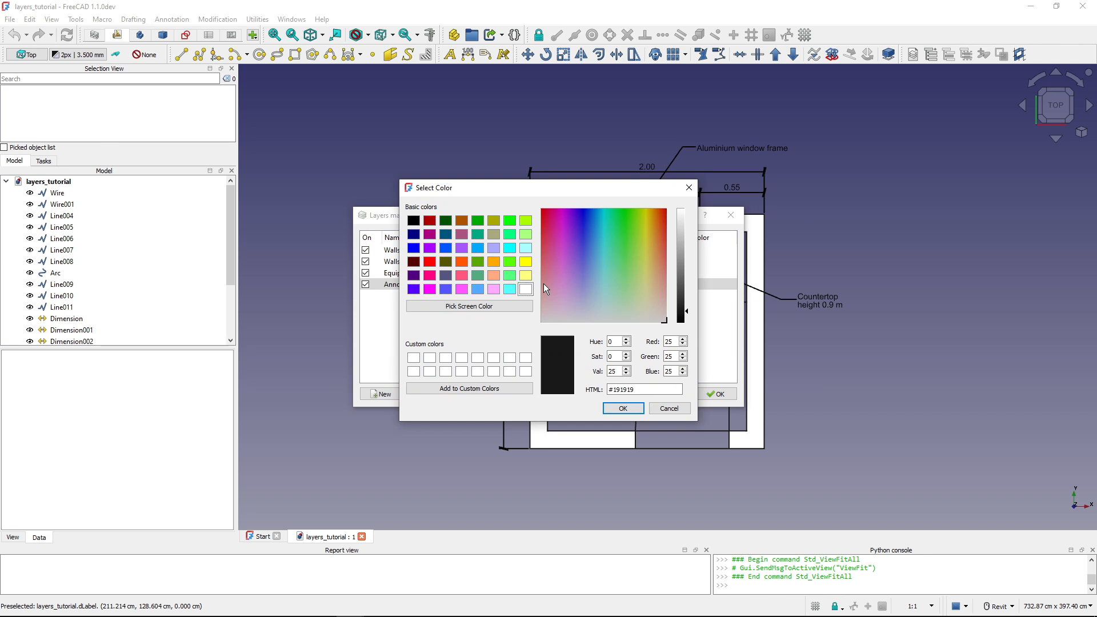
left_click(461, 289)
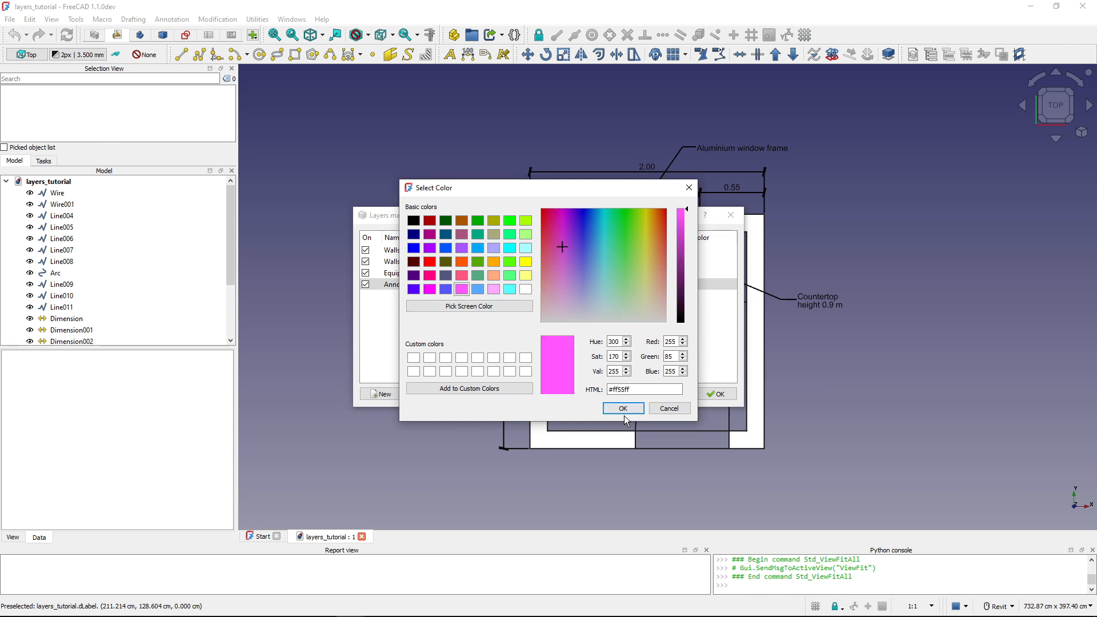
left_click(623, 409)
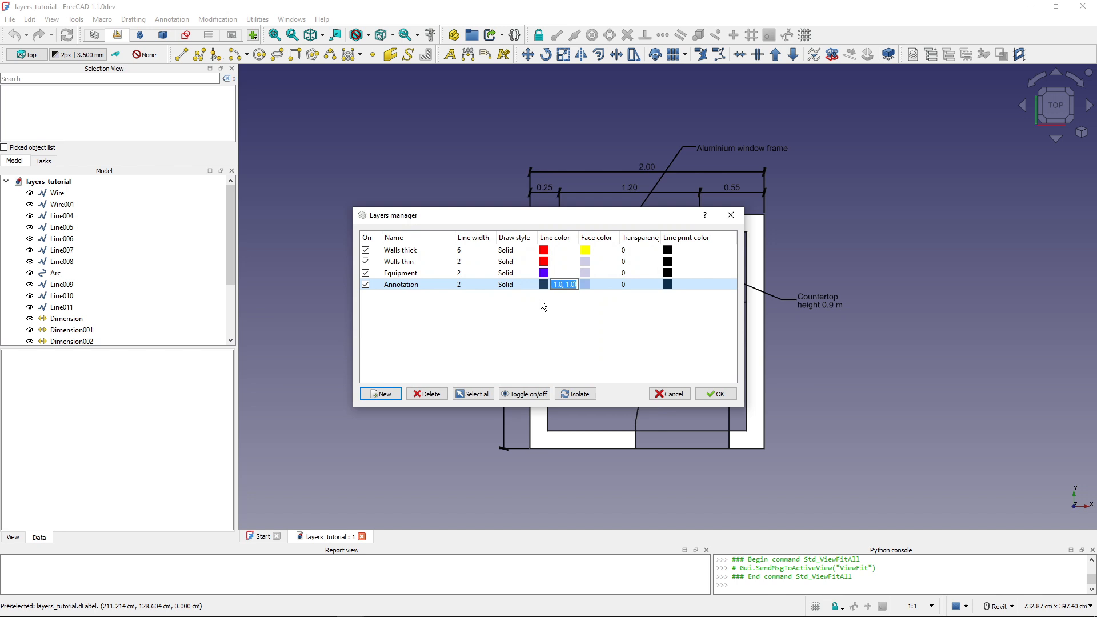
left_click(540, 305)
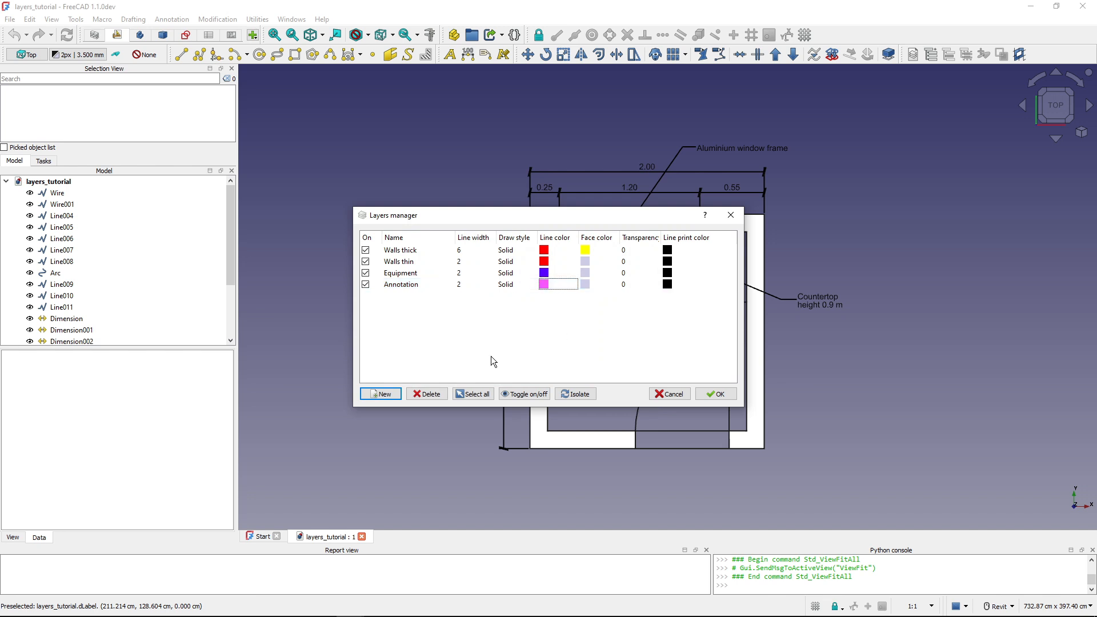
Add a layer named "Overhead lines" and set its line color to blue (#0000ff).
left_click(383, 395)
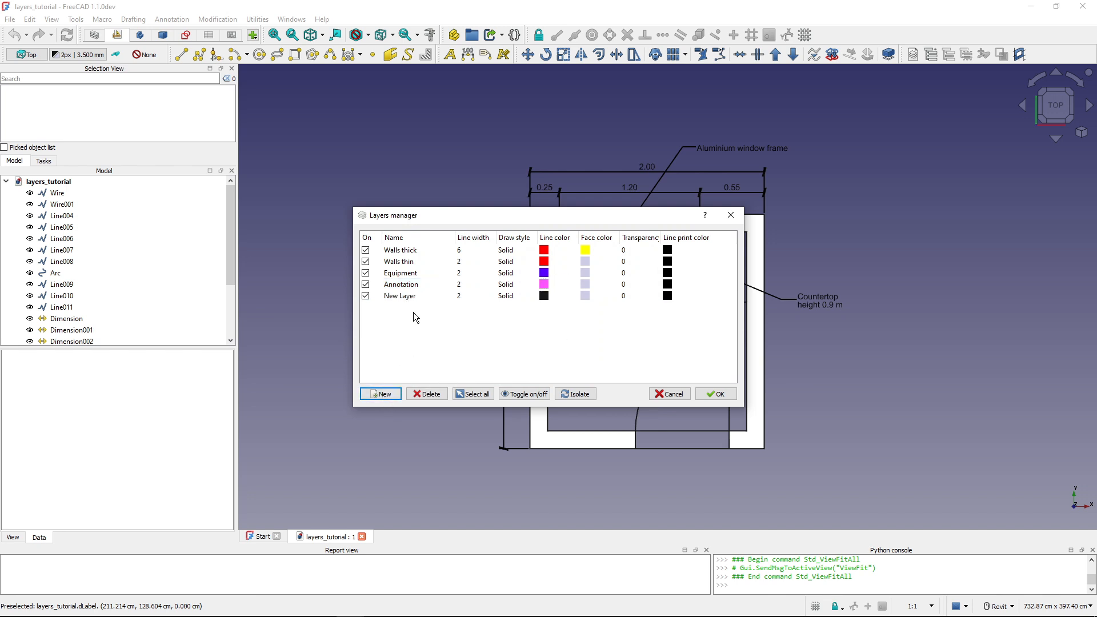
double_click(415, 296)
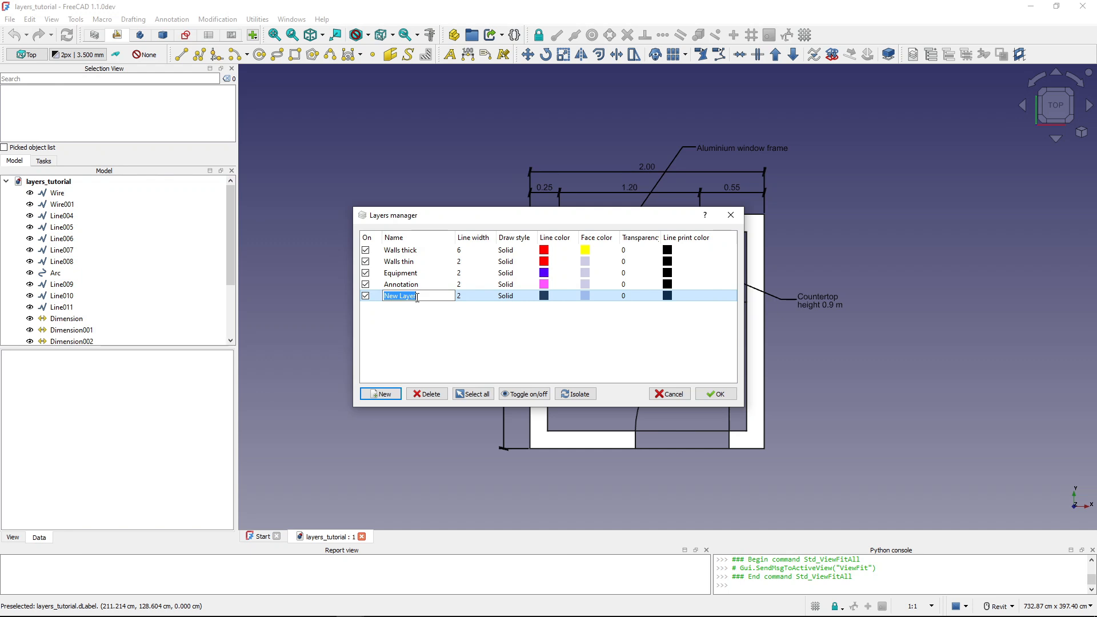
type("Overhead lines")
key("Return")
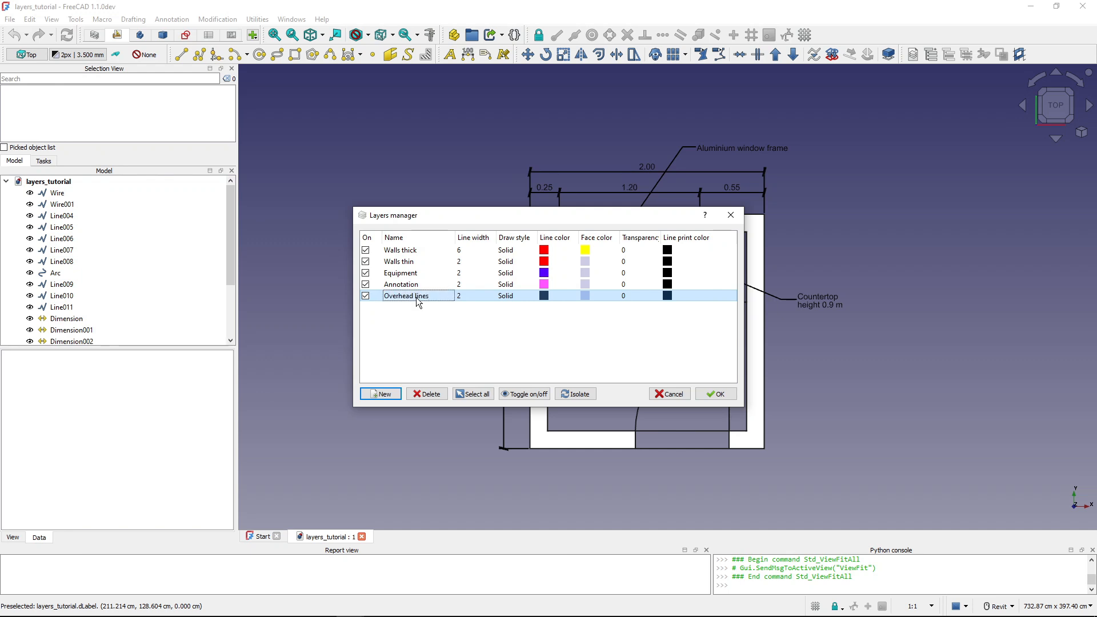
double_click(545, 295)
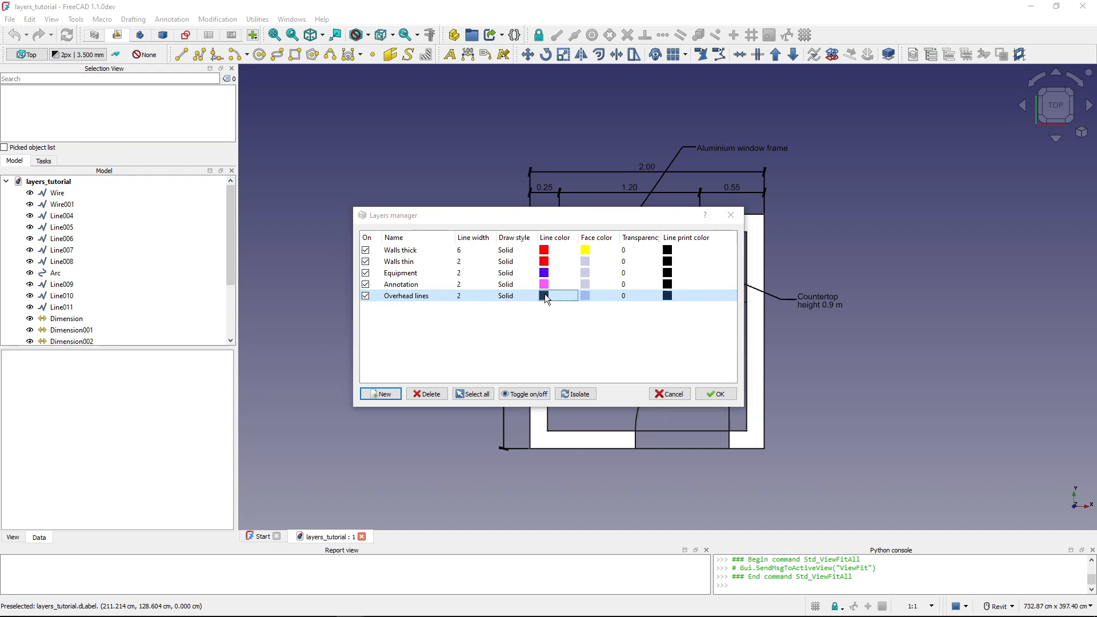
left_click(414, 250)
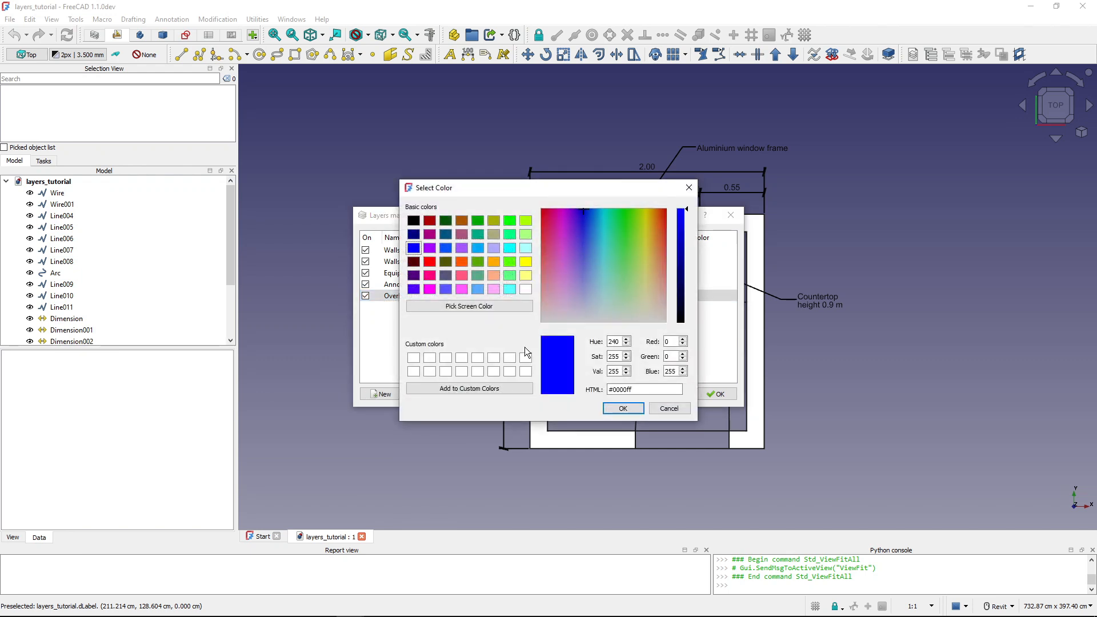
left_click(614, 409)
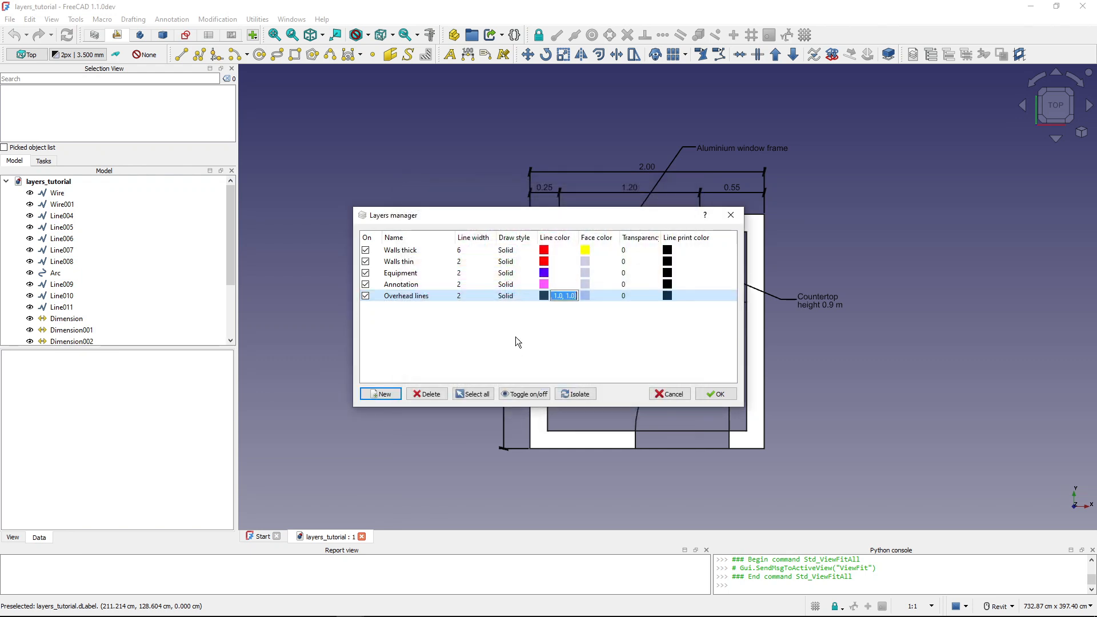
Set the draw style of the Overhead lines layer to Dashed and accept the layer changes.
left_click(533, 296)
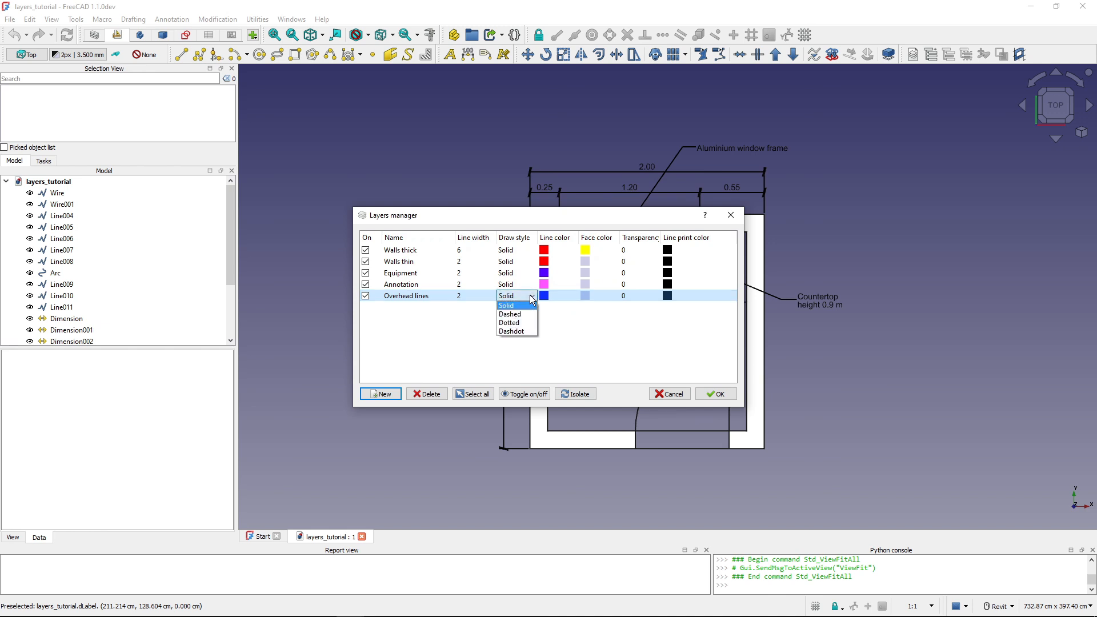
left_click(523, 314)
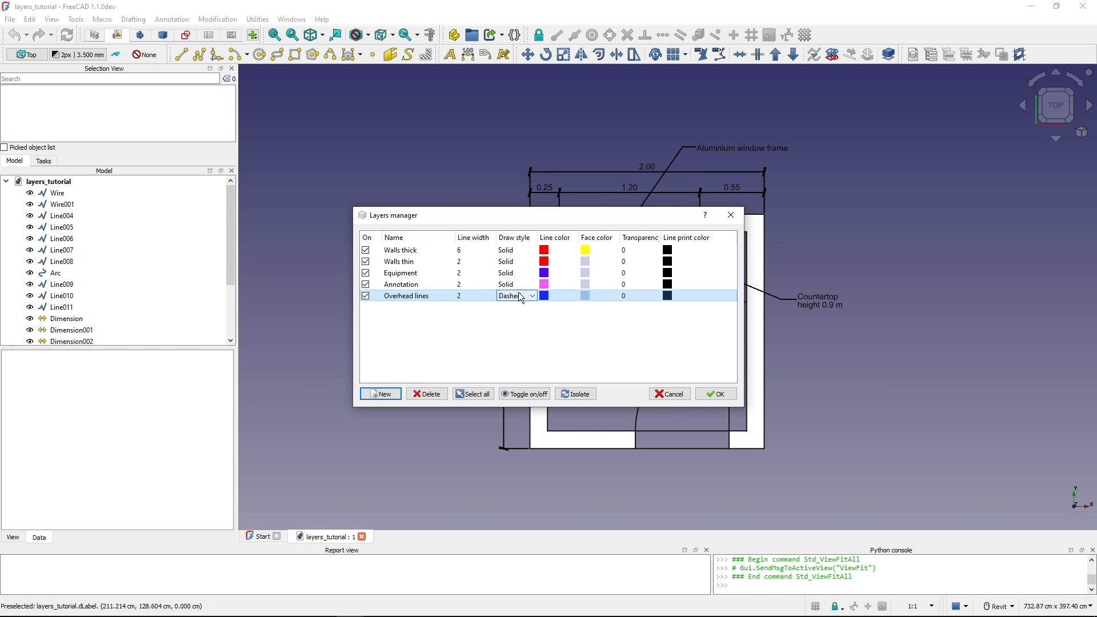
left_click(475, 349)
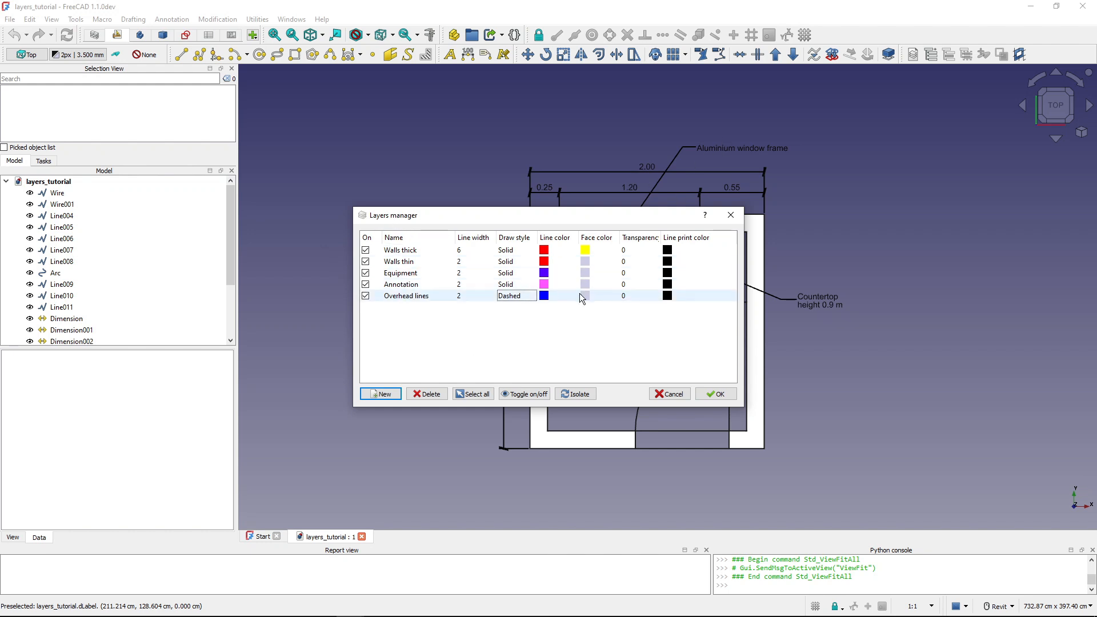
left_click(714, 394)
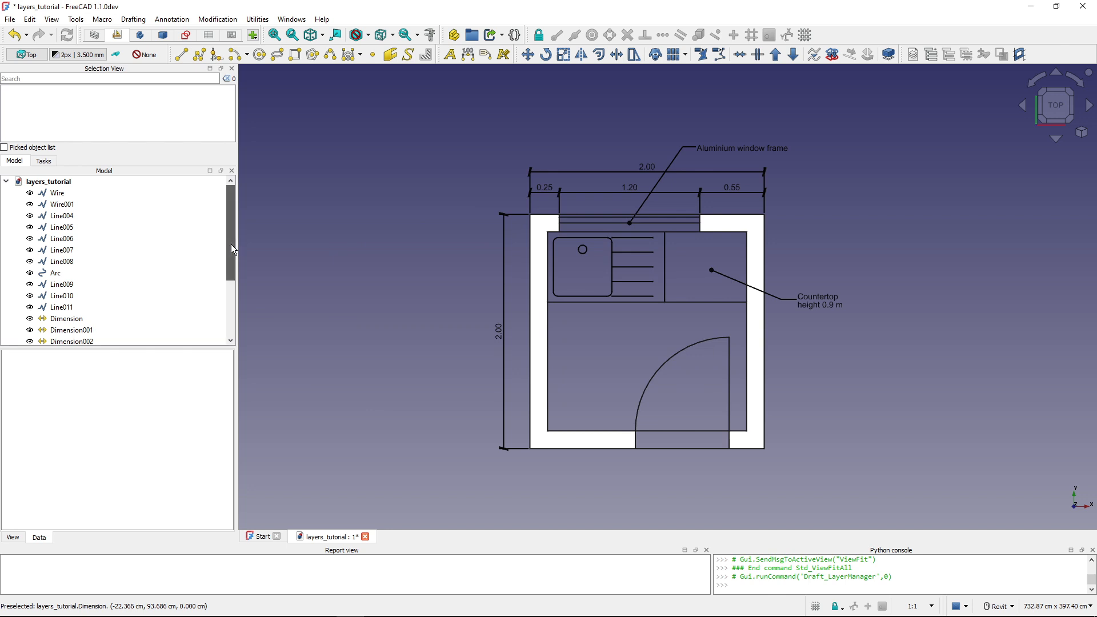
Expand the Layers group in the model tree to show all of its layers.
left_click_drag(231, 245, 232, 331)
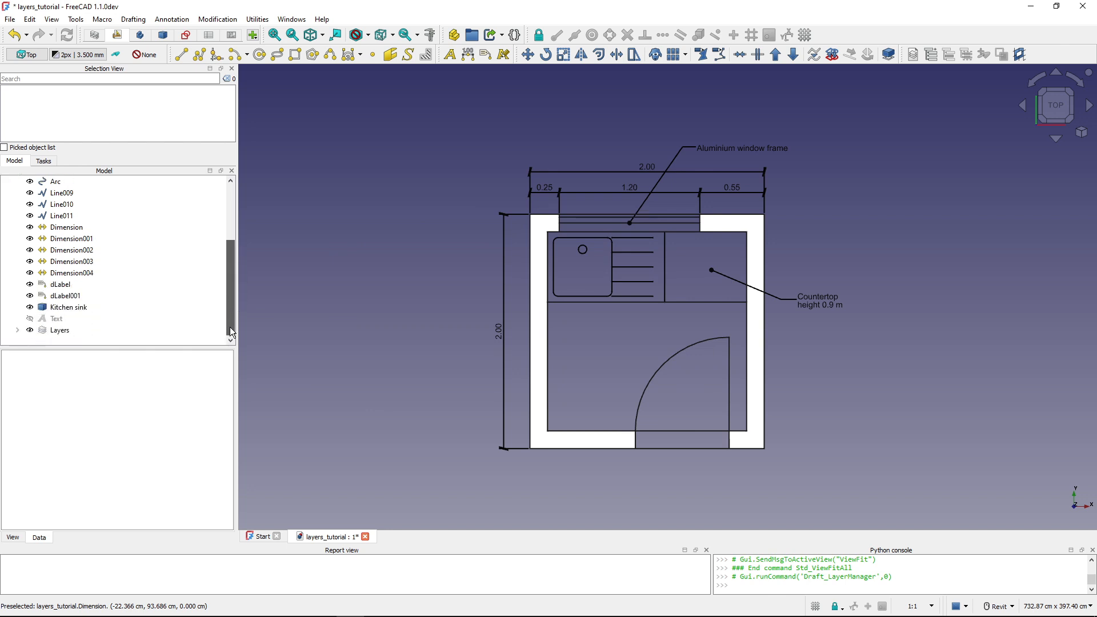
left_click(58, 331)
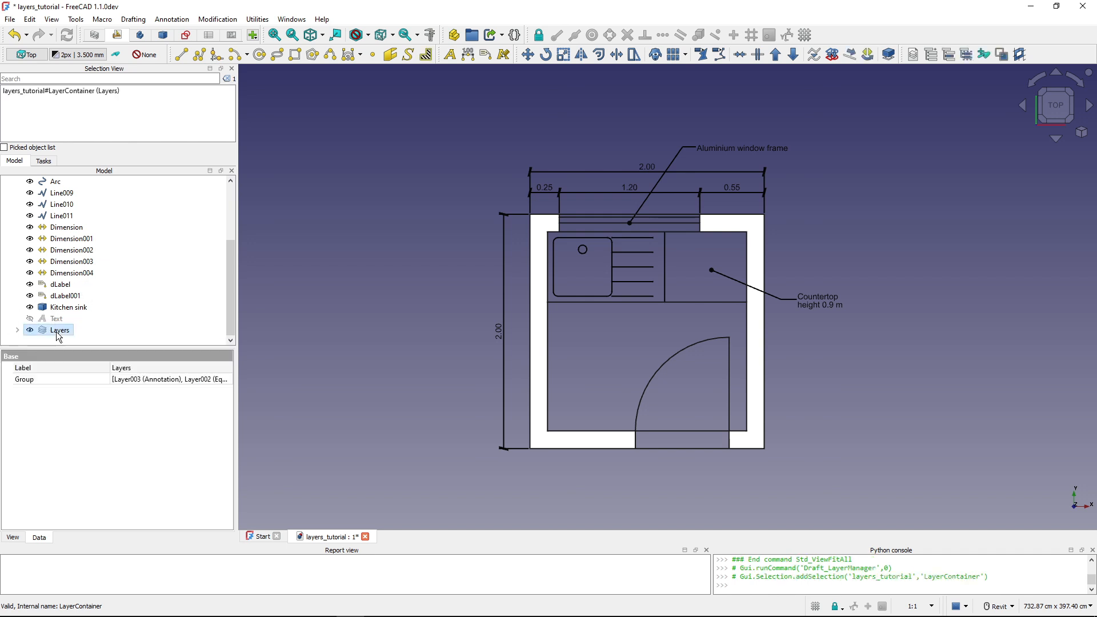
left_click(18, 331)
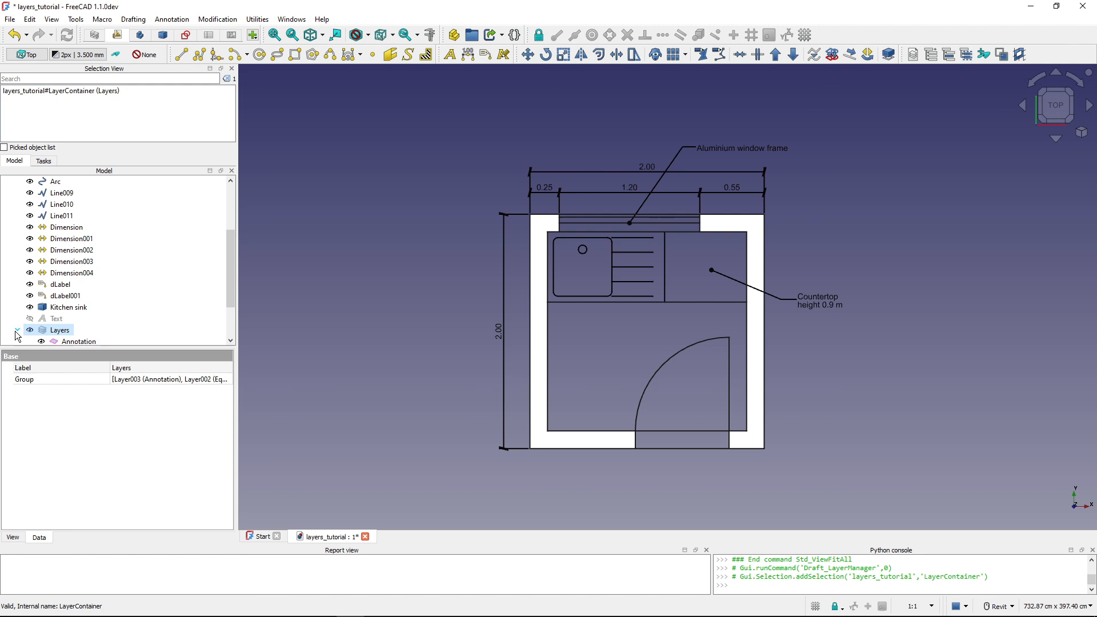
scroll(138, 288, "down", 2)
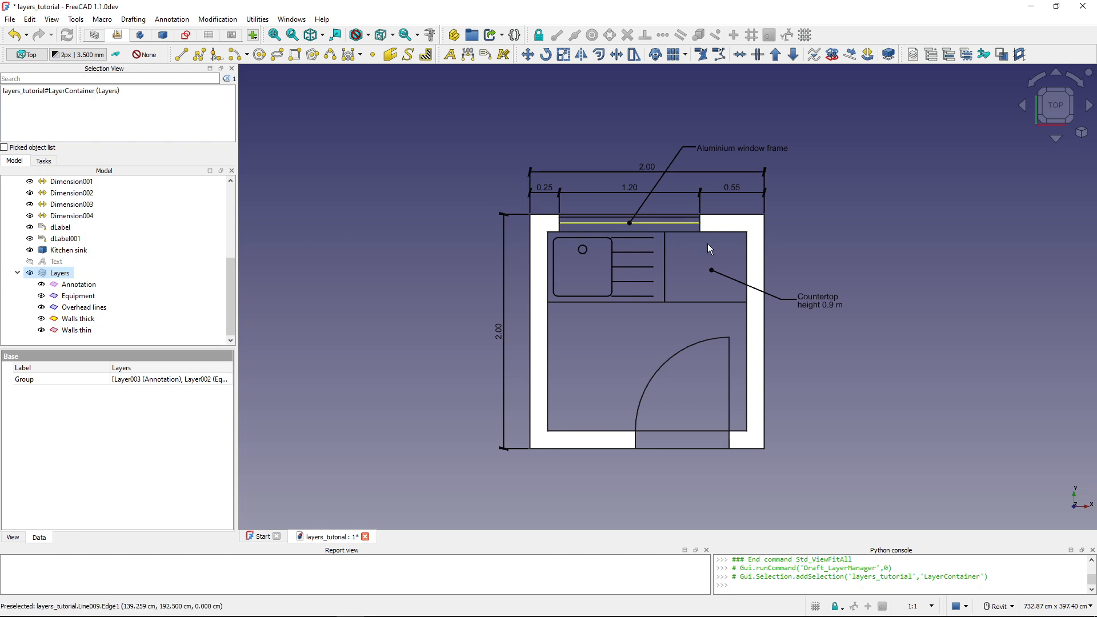
Identify the "Aluminium window frame" label and move it into the Annotation layer.
left_click(64, 228)
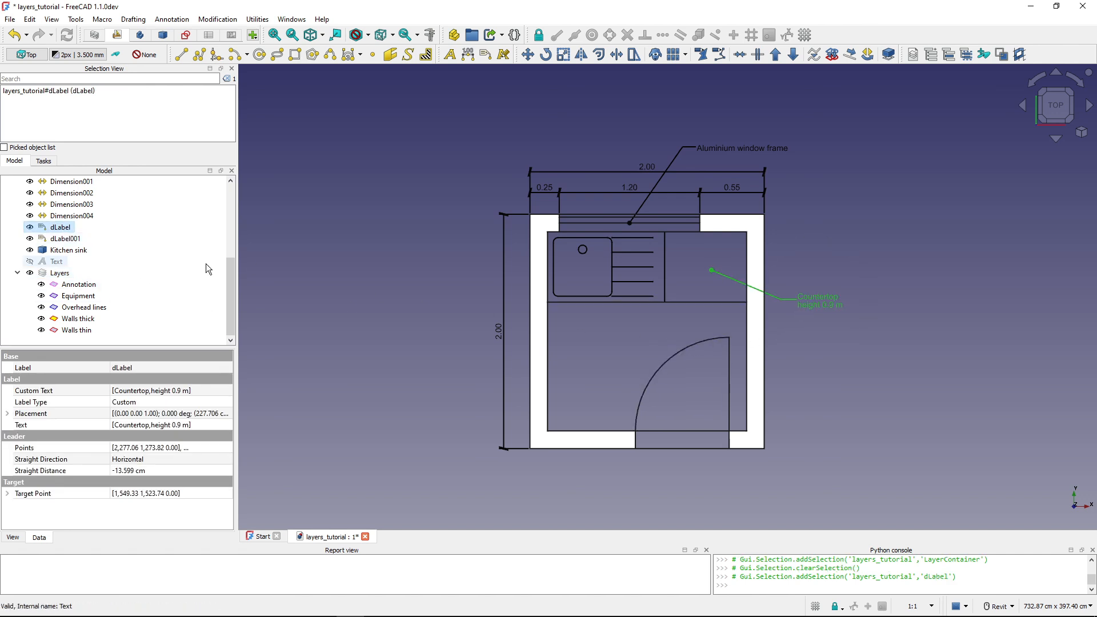
left_click(708, 150)
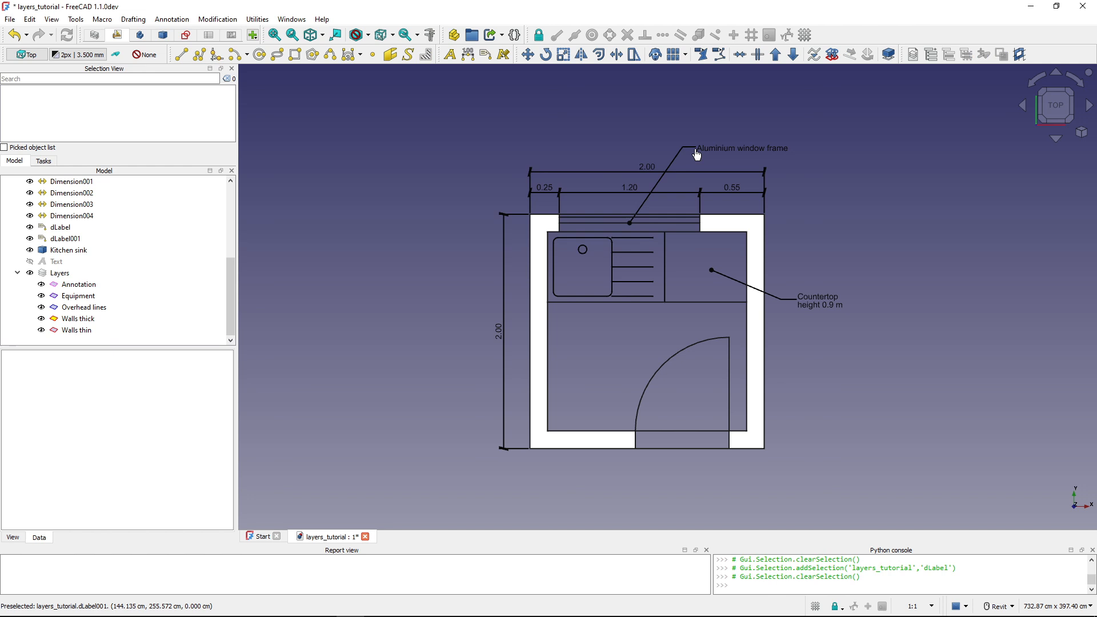
left_click(696, 151)
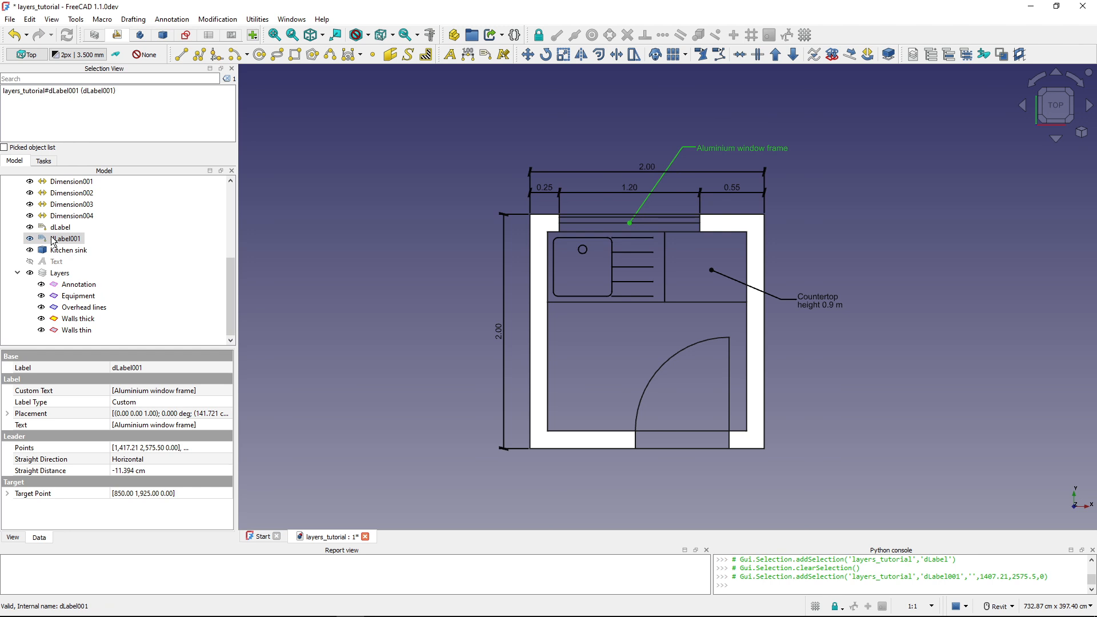
mouse_move(52, 241)
left_mouse_down()
mouse_move(103, 246)
mouse_move(107, 279)
mouse_move(81, 287)
left_mouse_up()
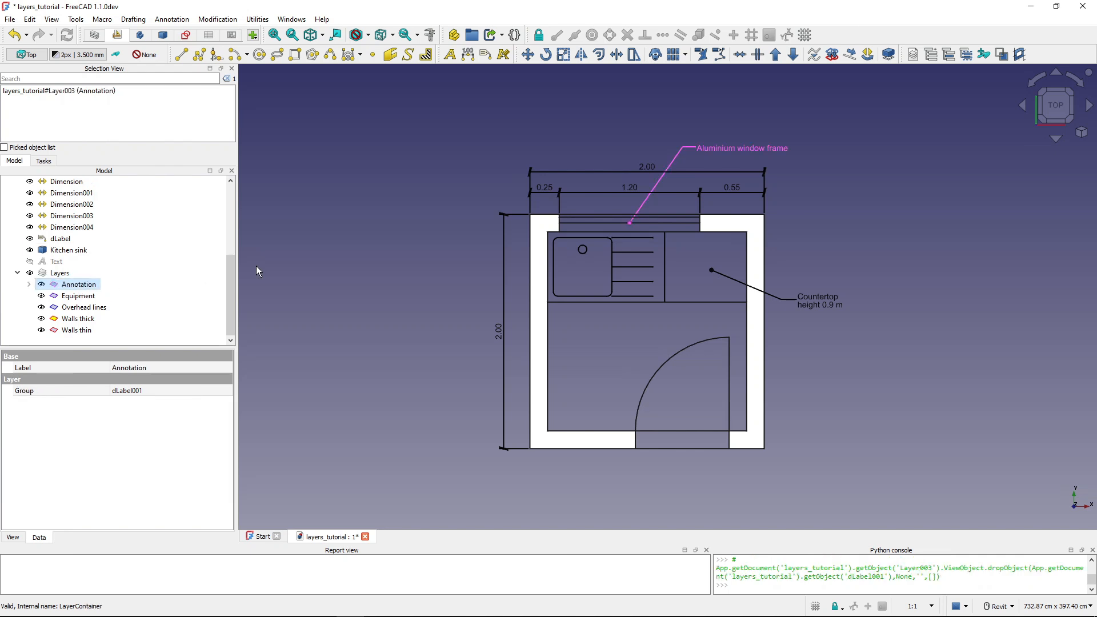
left_click(354, 255)
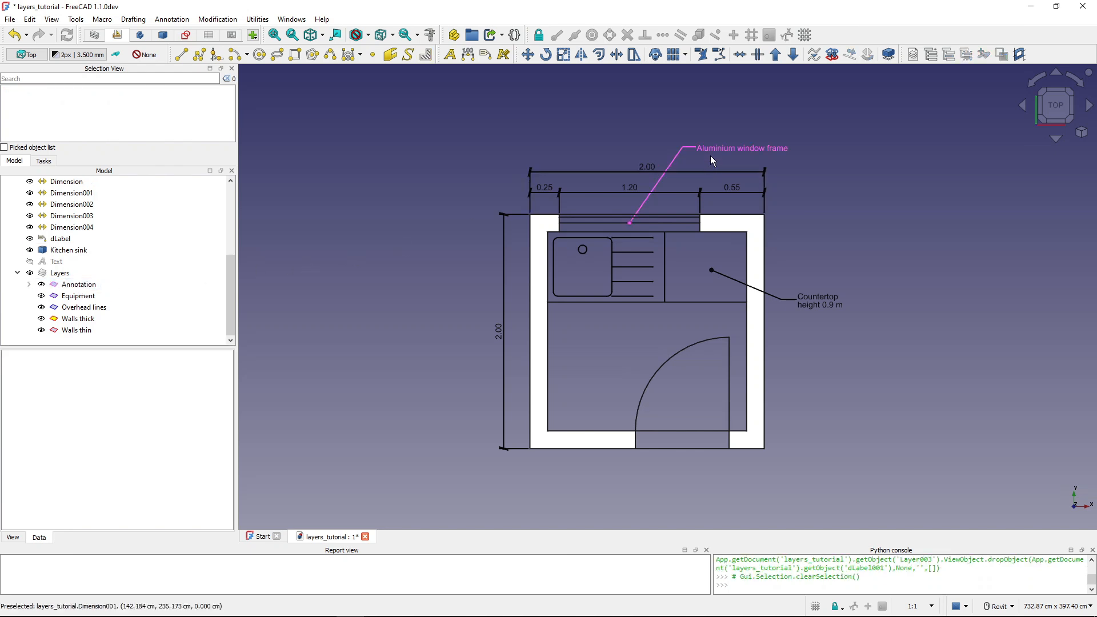
Expand the Annotation layer in the model tree and check its line color in the layers manager.
left_click(29, 284)
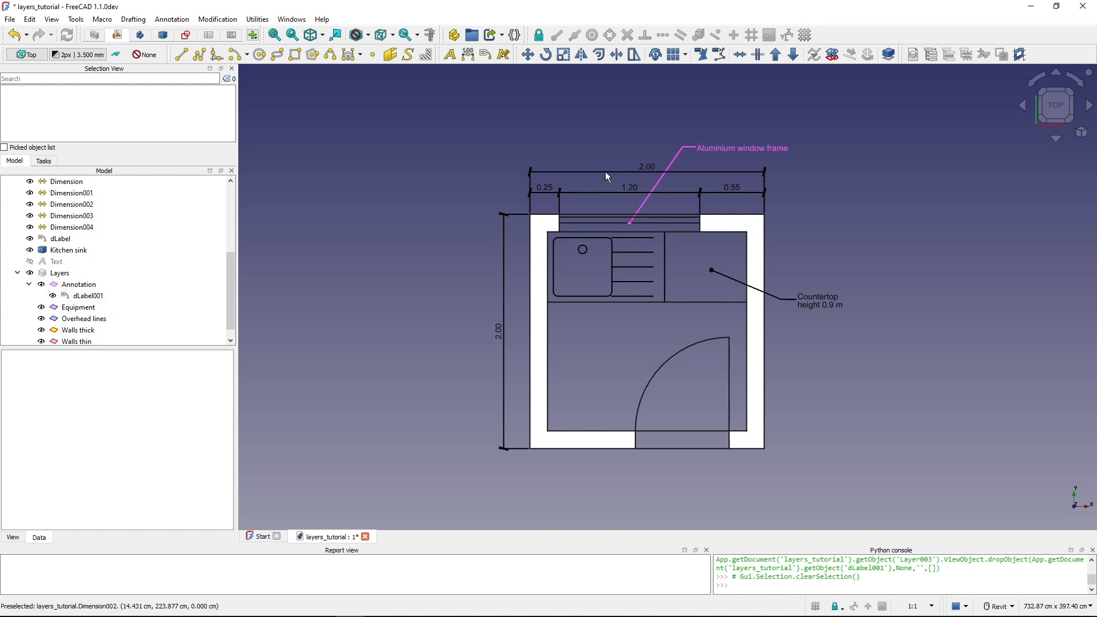
left_click(913, 55)
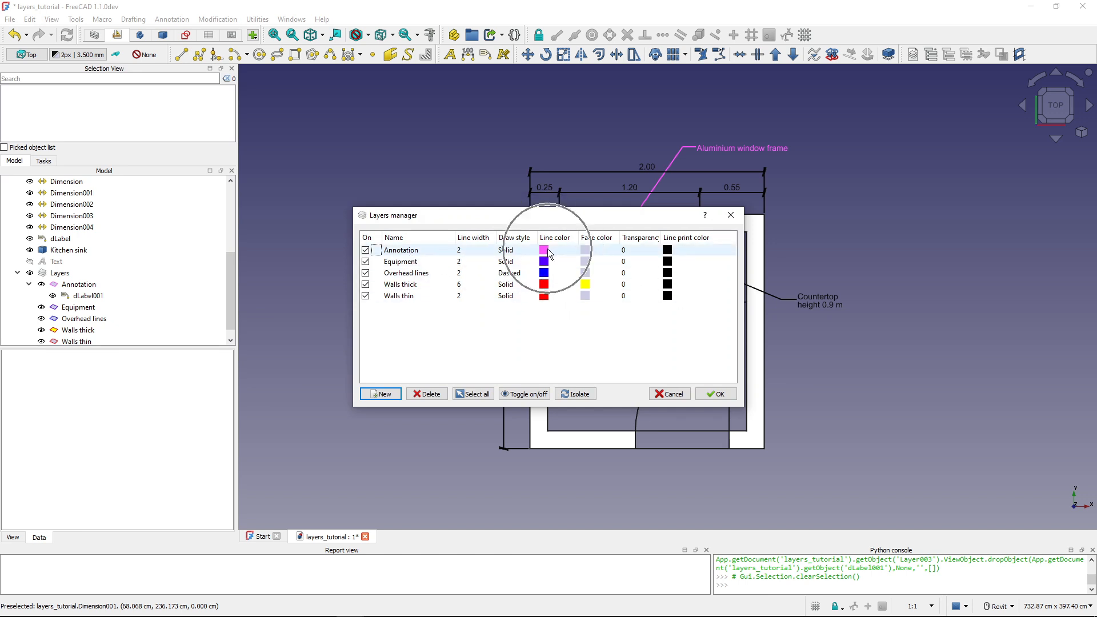
left_click(718, 394)
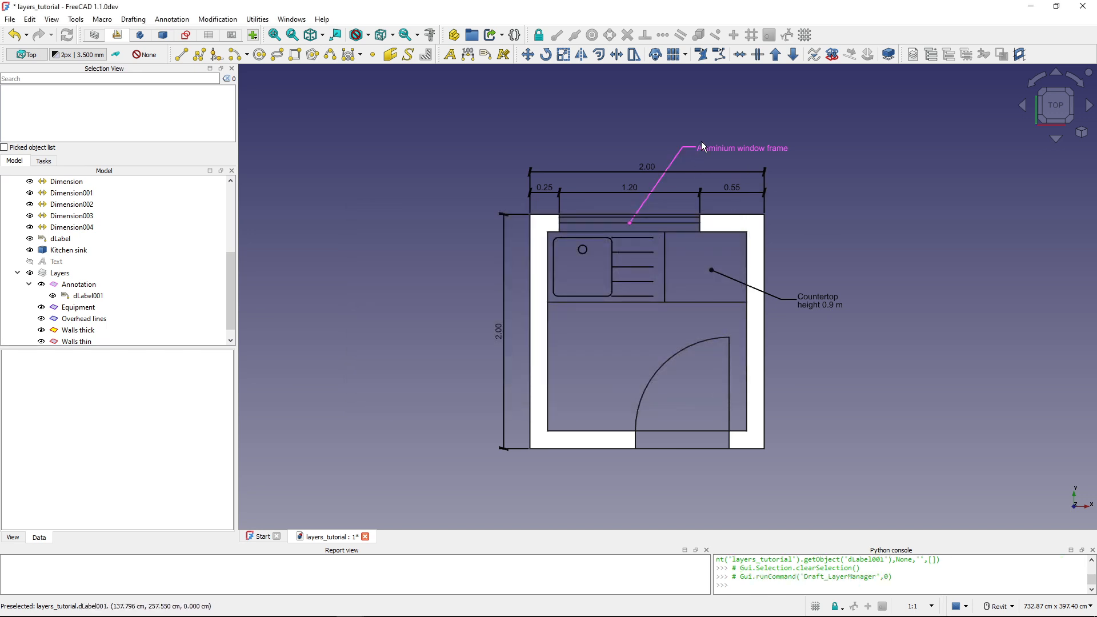
Move the "Countertop height 0.9 m" label into the Annotation layer and delete the hidden Text object.
left_click(63, 240)
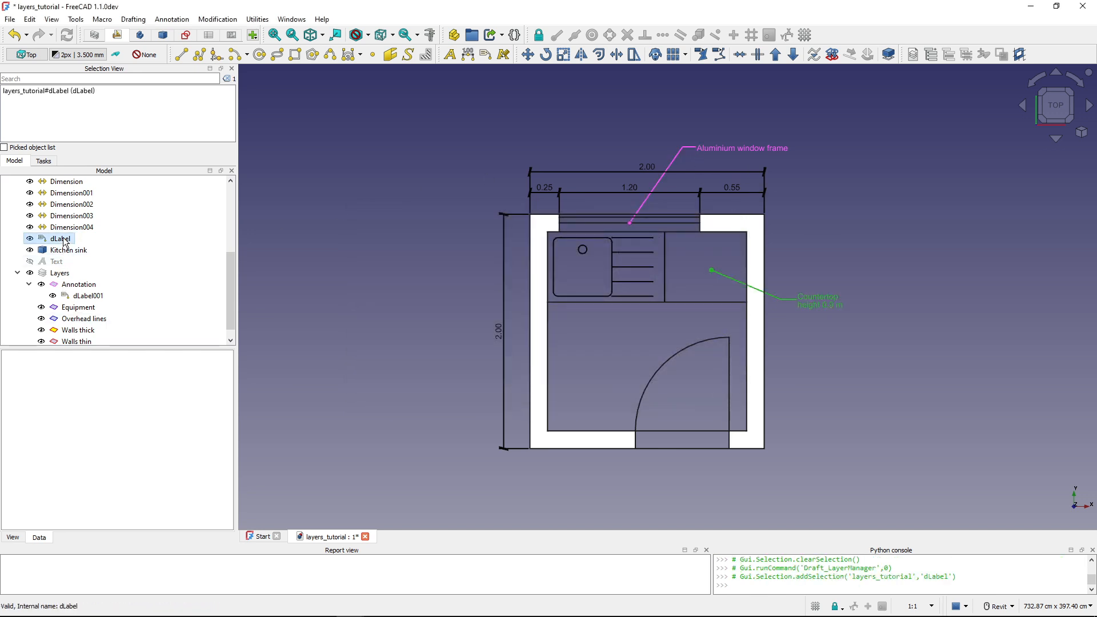
left_click_drag(64, 240, 106, 286)
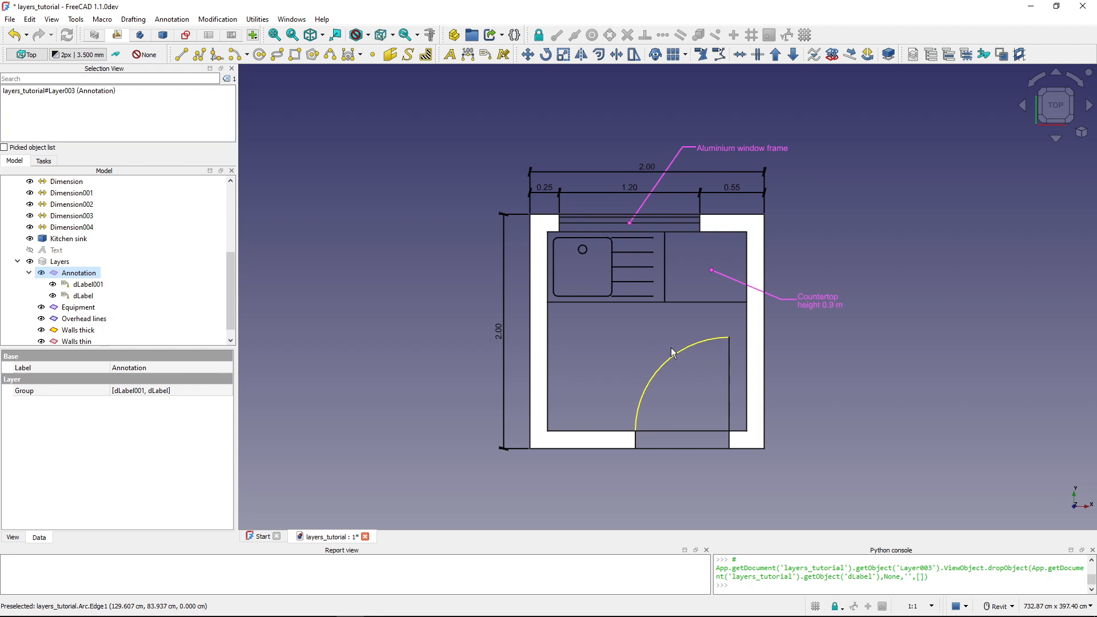
key("Delete")
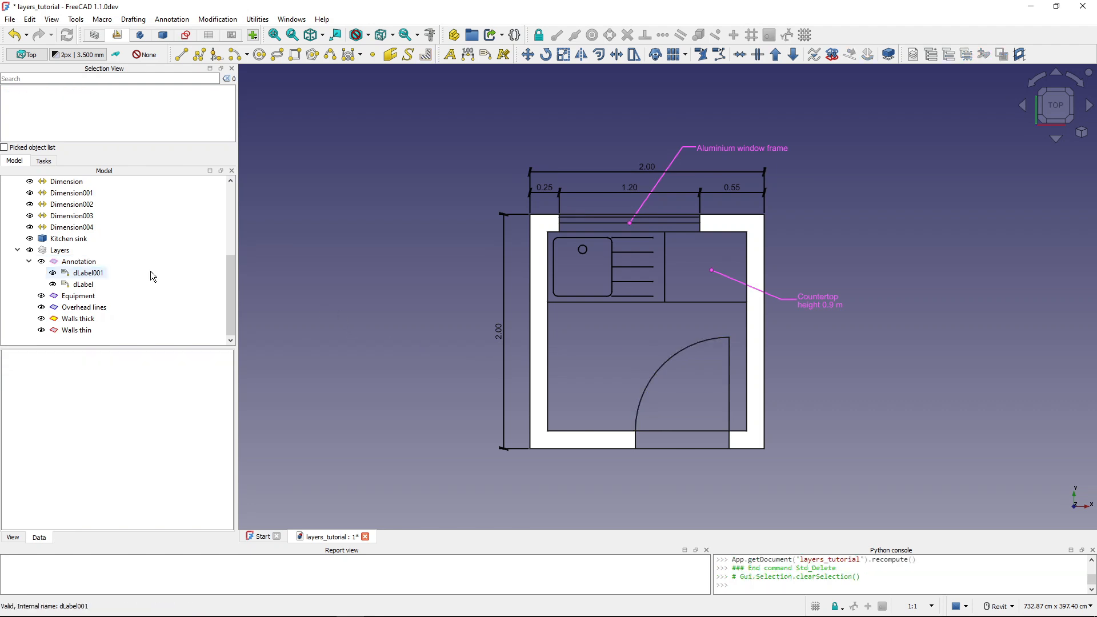
Move the two wall outlines, Wire and Wire001, into the Walls thick layer and expand that layer.
left_click(531, 349)
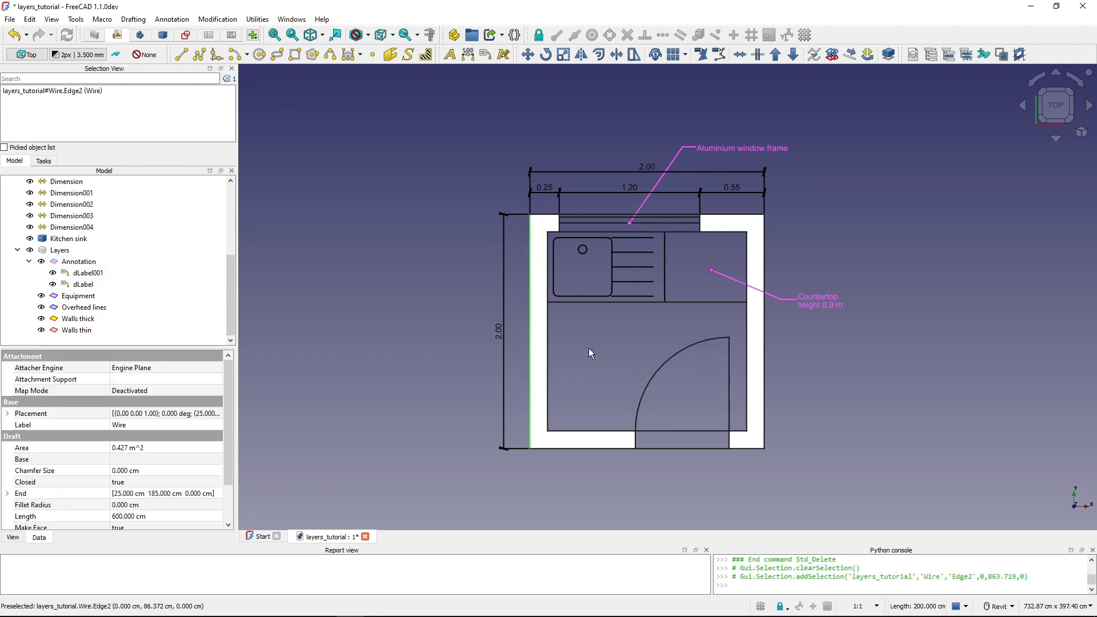
left_click(763, 344, "ctrl")
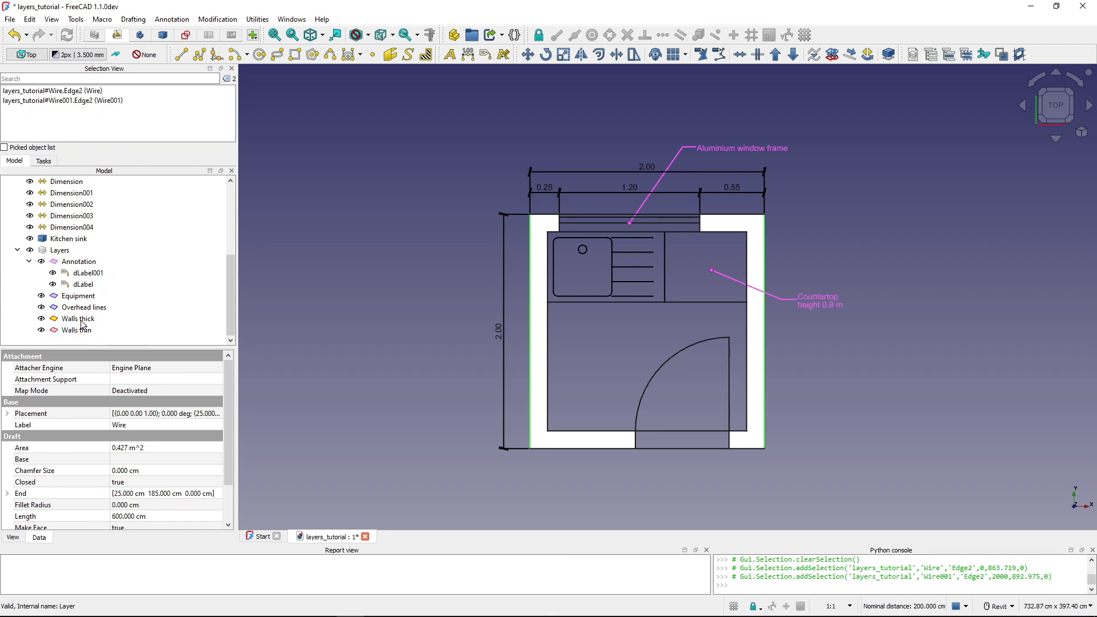
left_click_drag(228, 302, 227, 228)
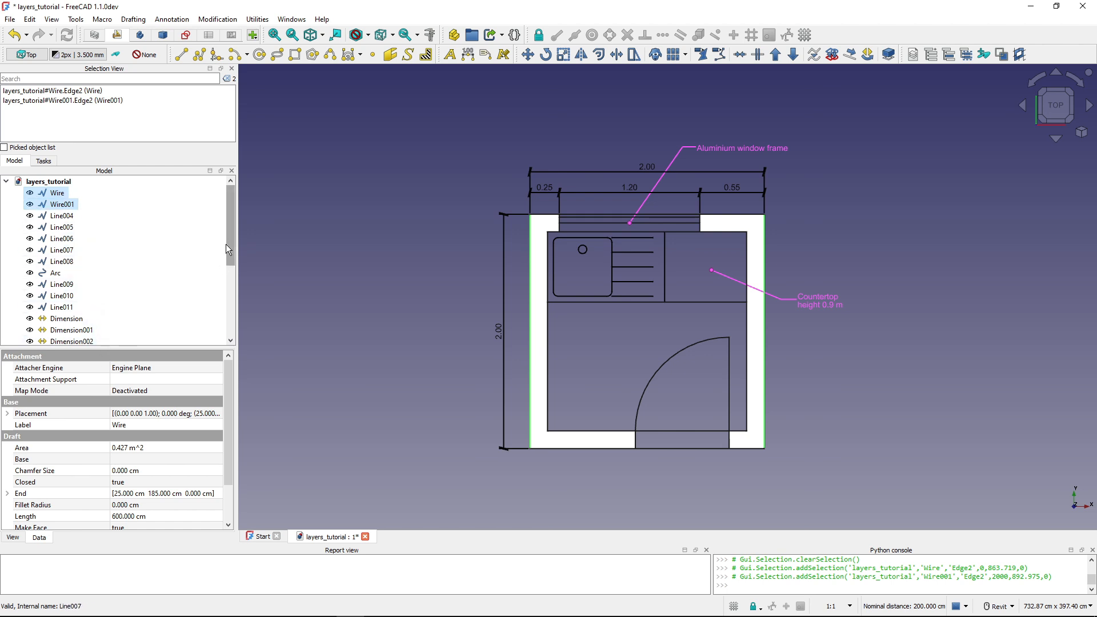
left_click_drag(228, 243, 224, 221)
left_click_drag(55, 196, 129, 340)
left_click_drag(127, 341, 84, 321)
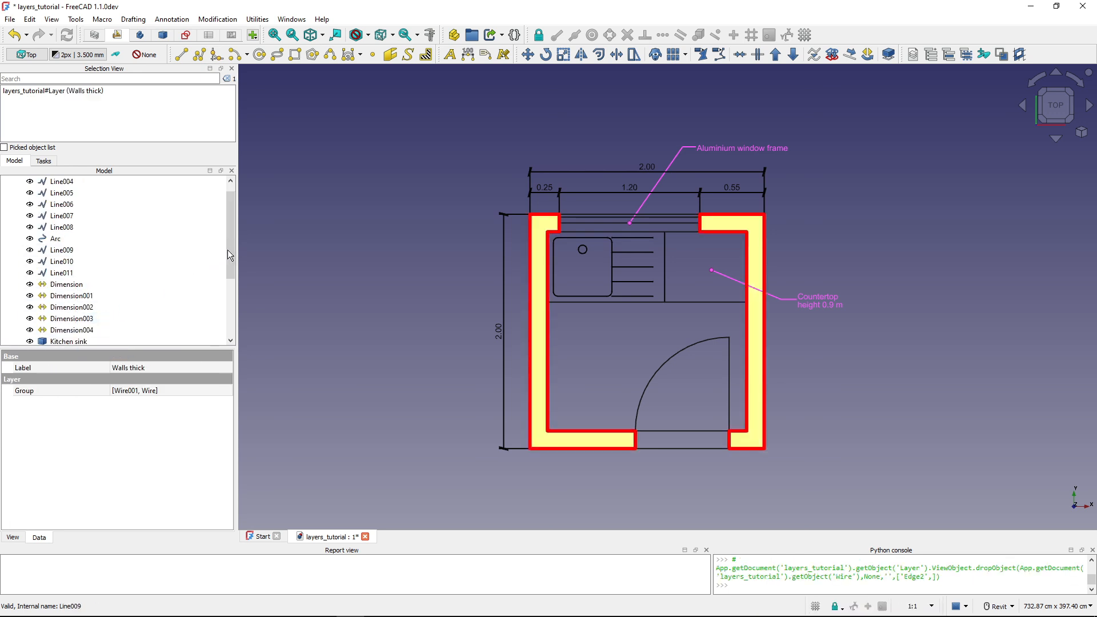
left_click(28, 318)
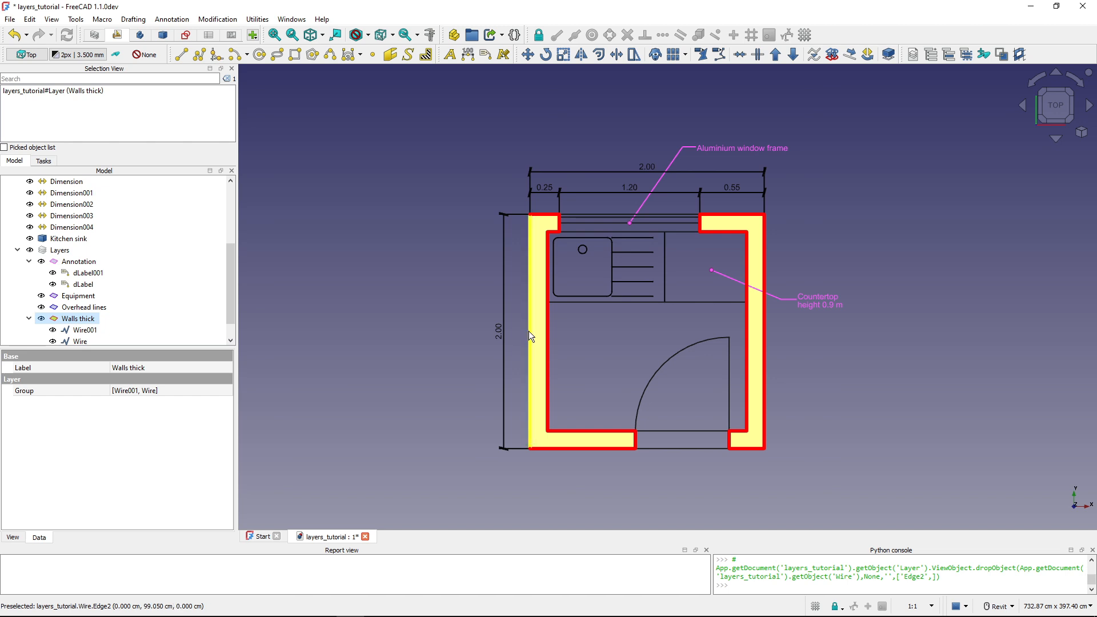
Move all five dimensions, Dimension through Dimension004, into the Annotation layer.
key("ctrl")
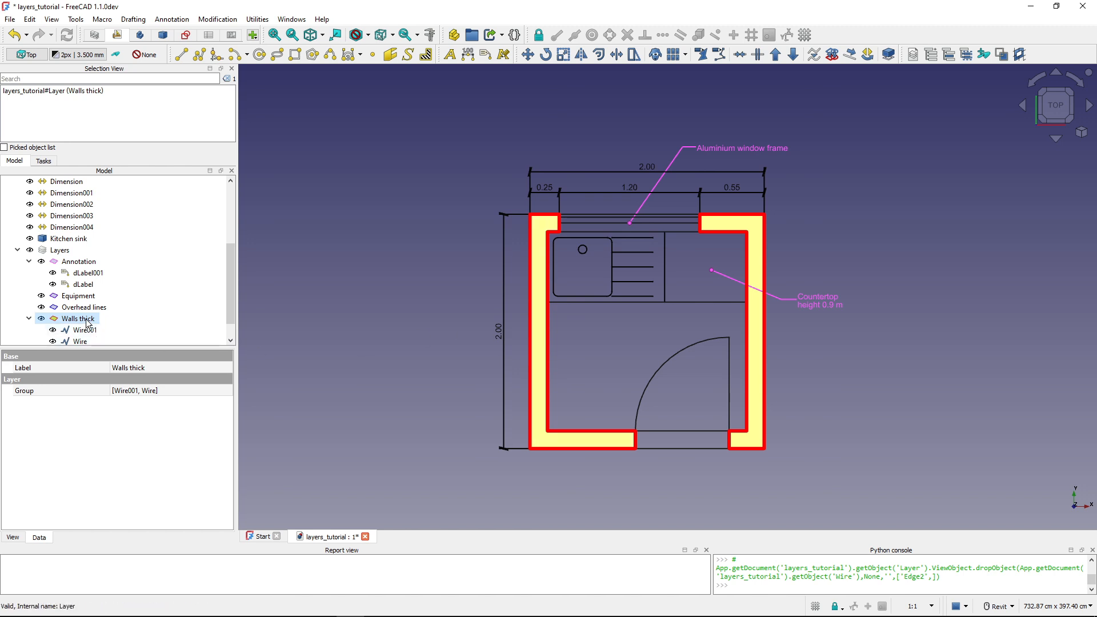
key("ctrl")
scroll(86, 317, "up", 2)
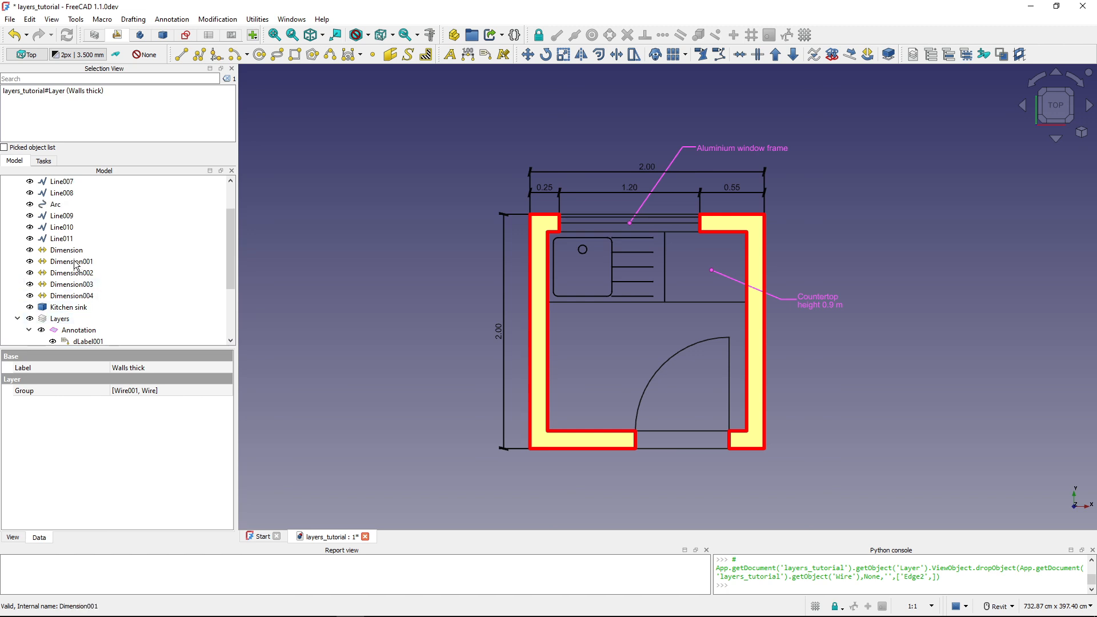
left_click(67, 251)
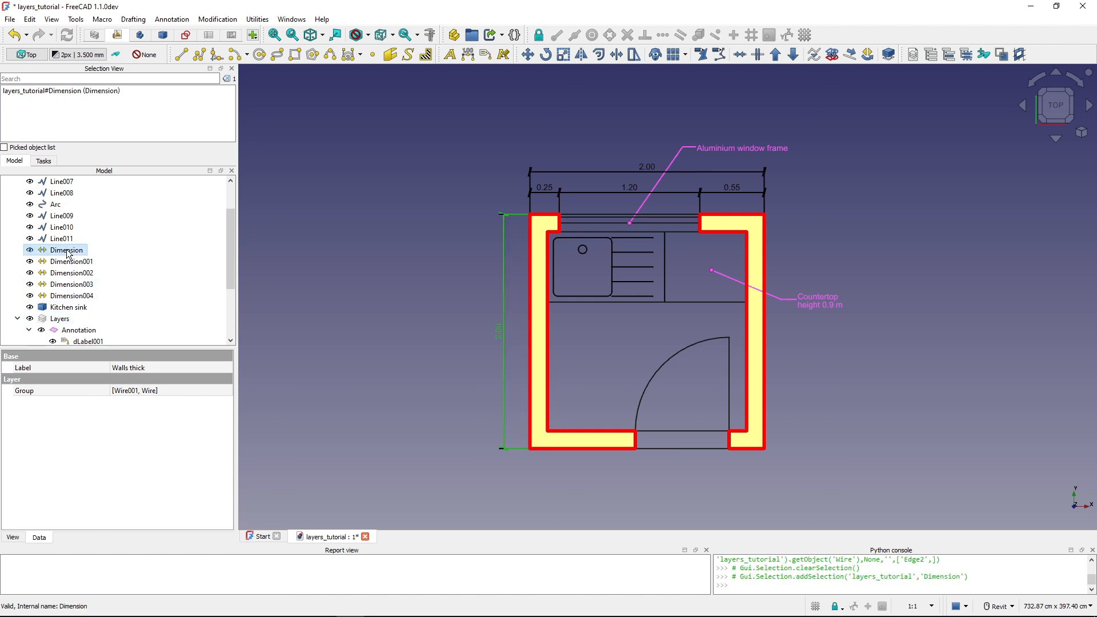
left_click(73, 297, "shift")
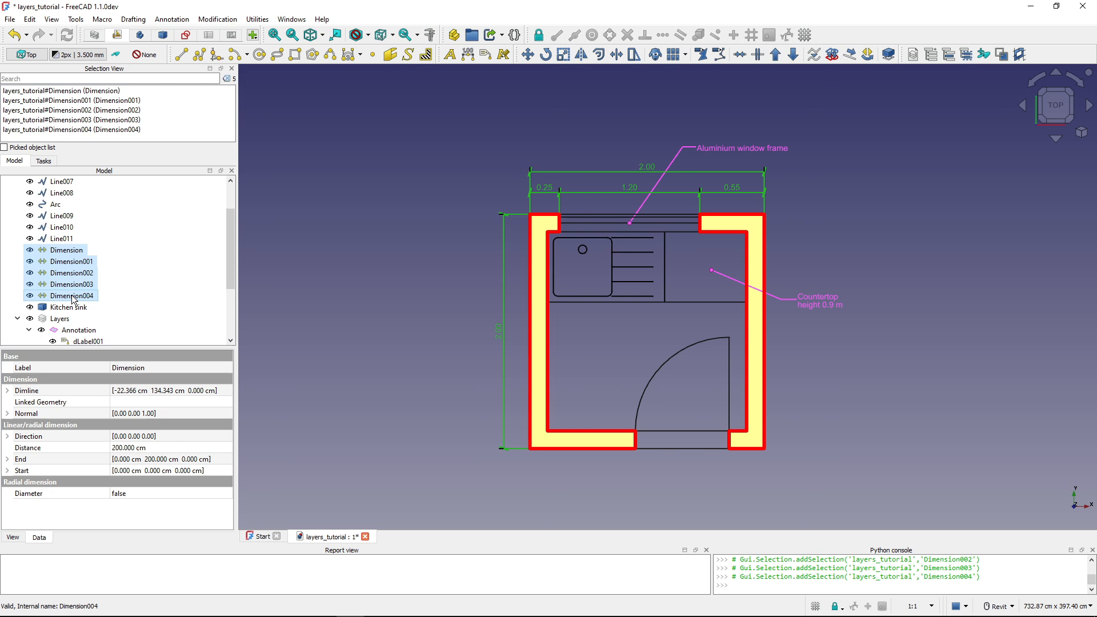
scroll(73, 296, "down", 1)
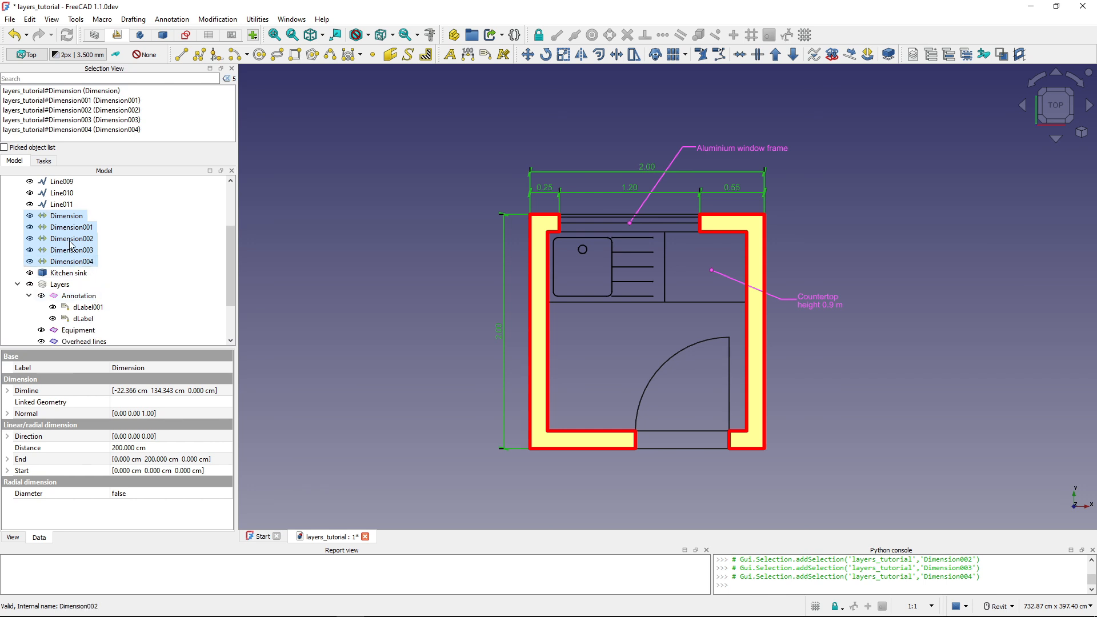
left_click_drag(74, 254, 99, 297)
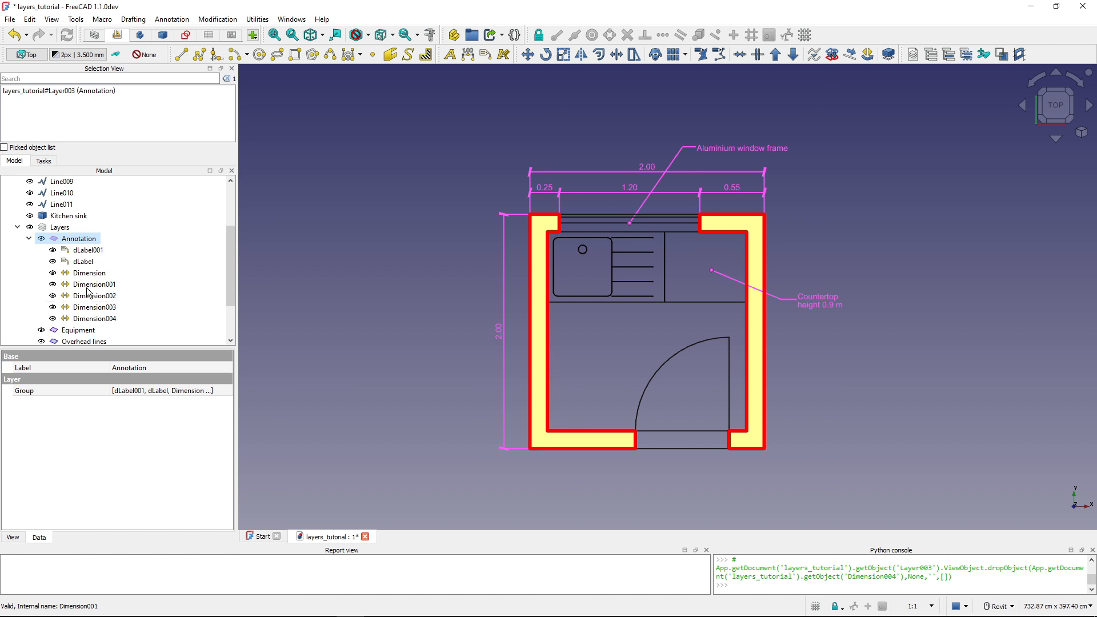
Move the Kitchen sink and the countertop edge line, Line011, into the Equipment layer.
scroll(78, 291, "up", 1)
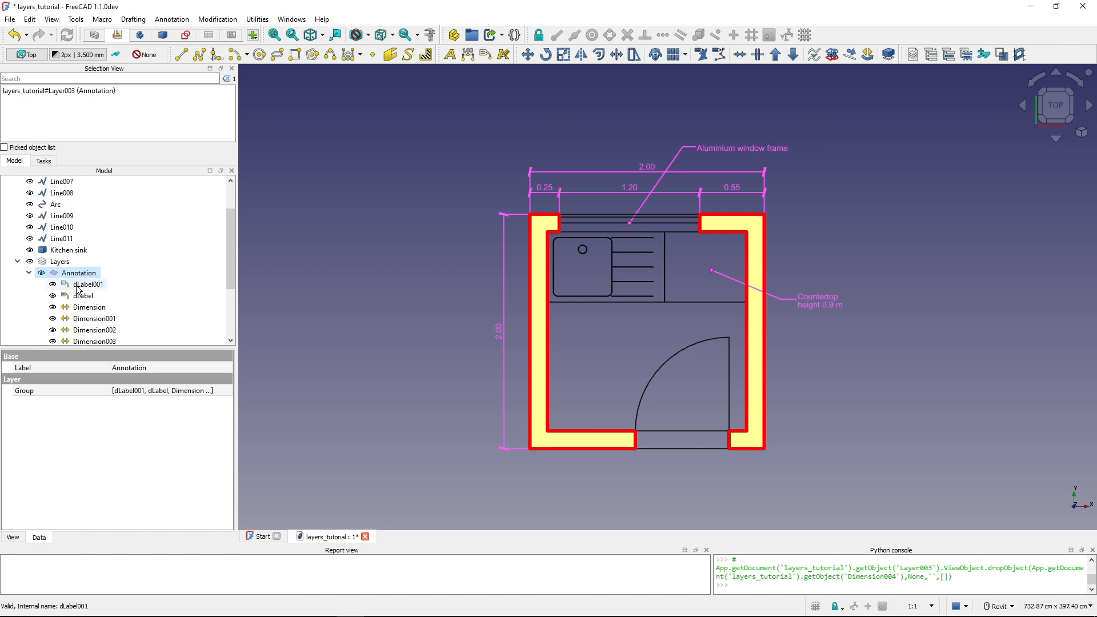
left_click(59, 251)
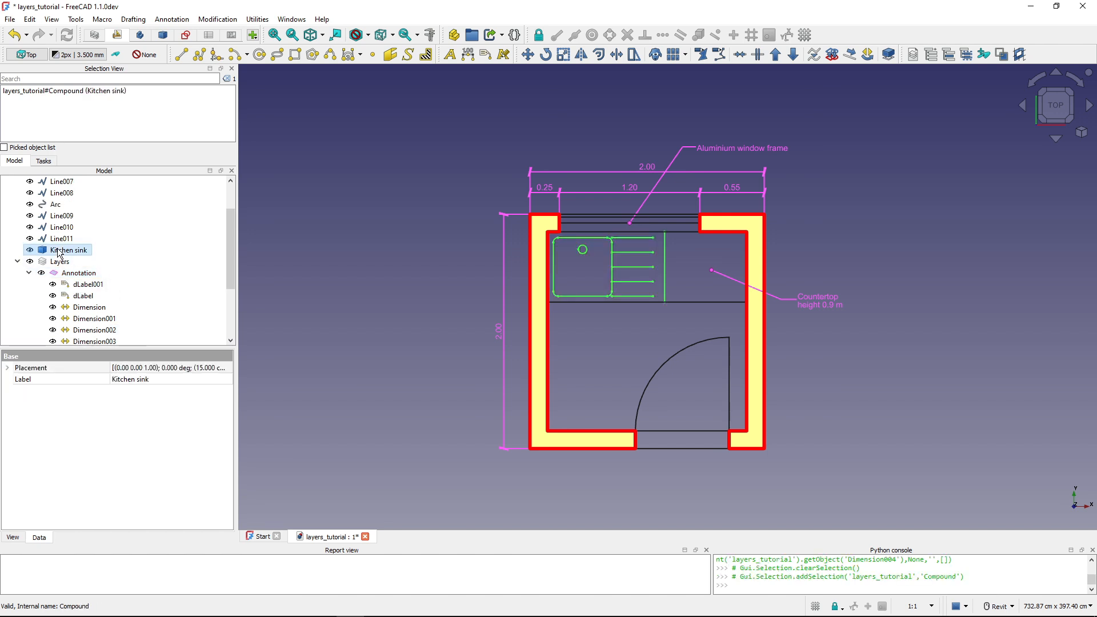
left_click(697, 302, "ctrl")
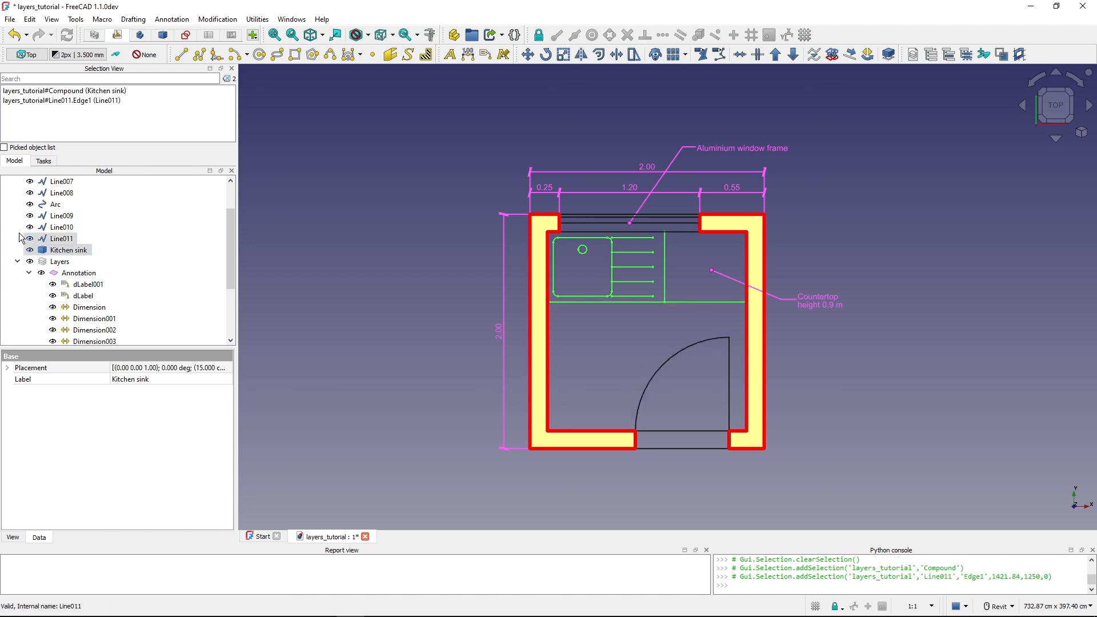
scroll(102, 279, "down", 1)
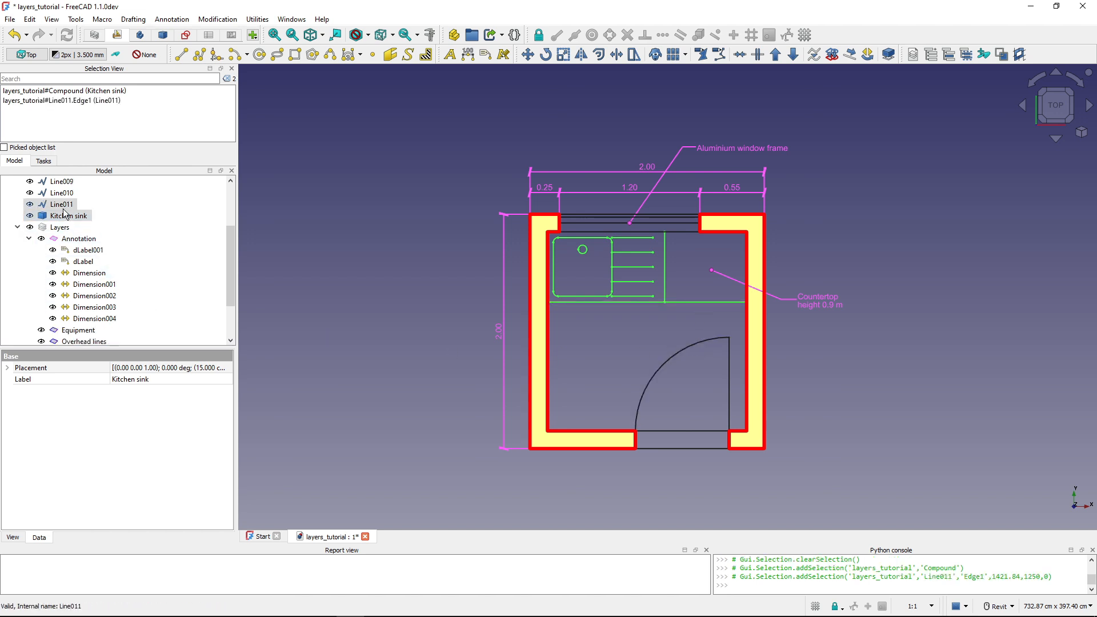
left_click_drag(61, 204, 95, 334)
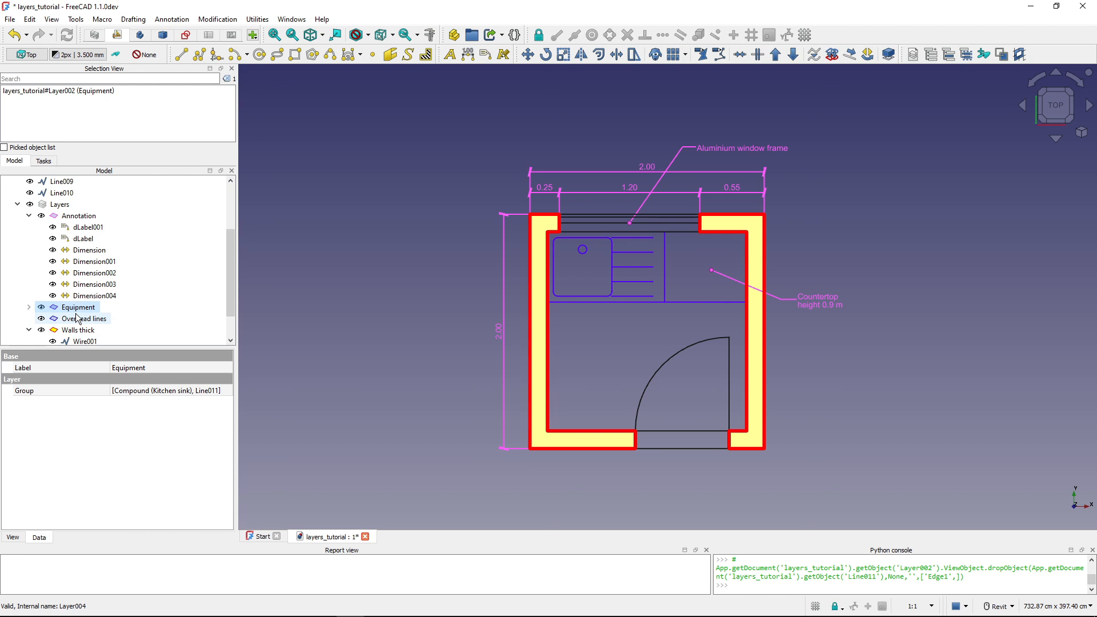
Add a new layer to the Layers container in the model tree.
left_click(59, 205)
right_click(58, 206)
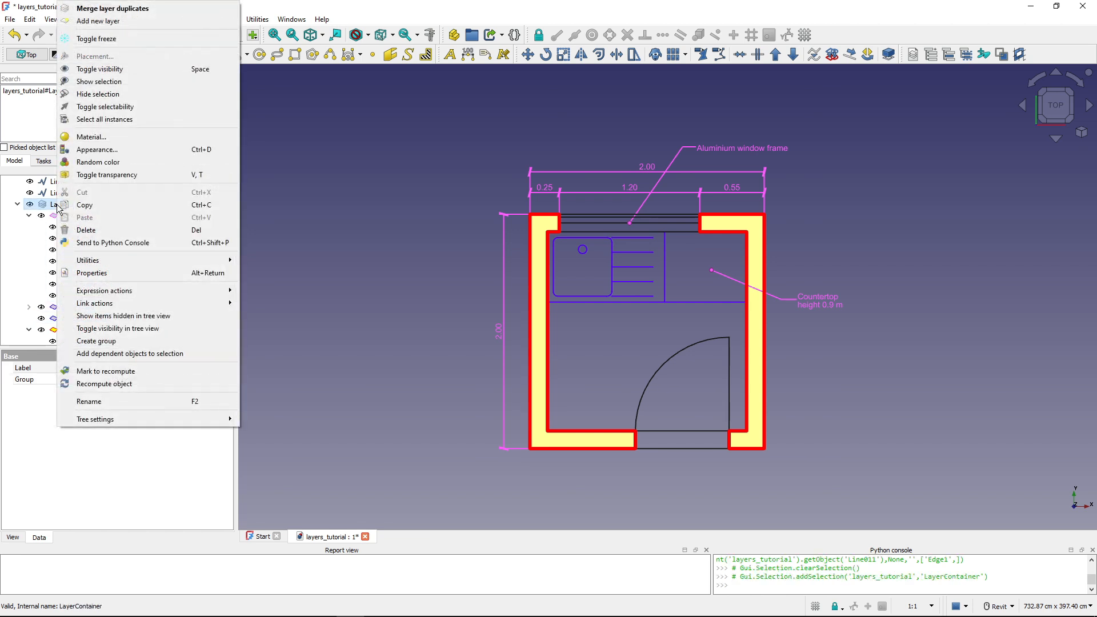
left_click(105, 27)
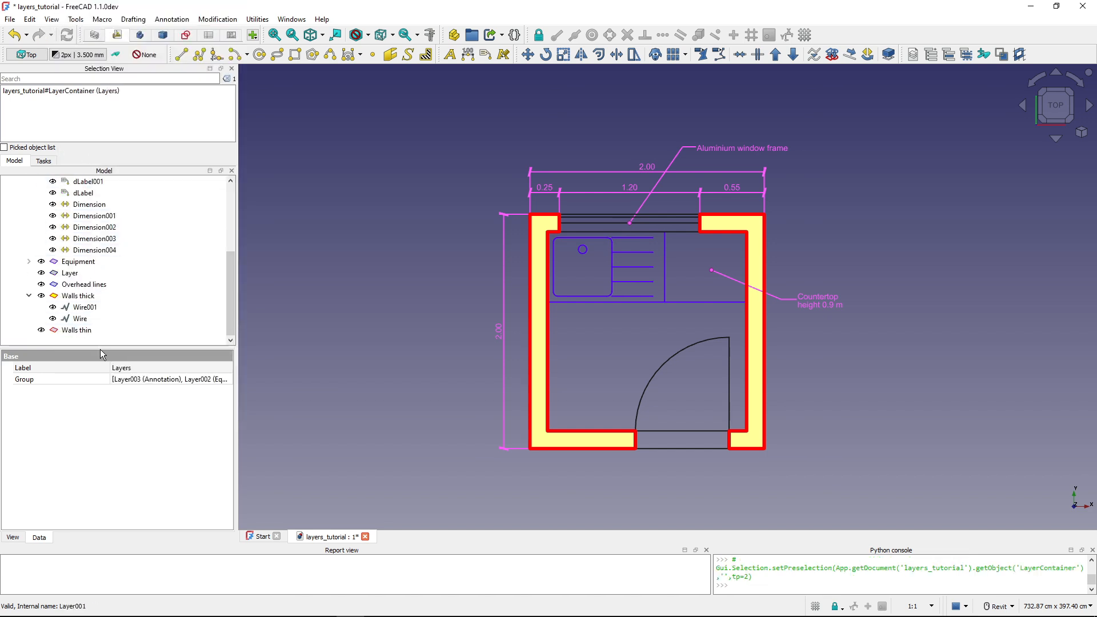
Rename the newly added layer as "Doors and Windows".
scroll(73, 338, "up", 1)
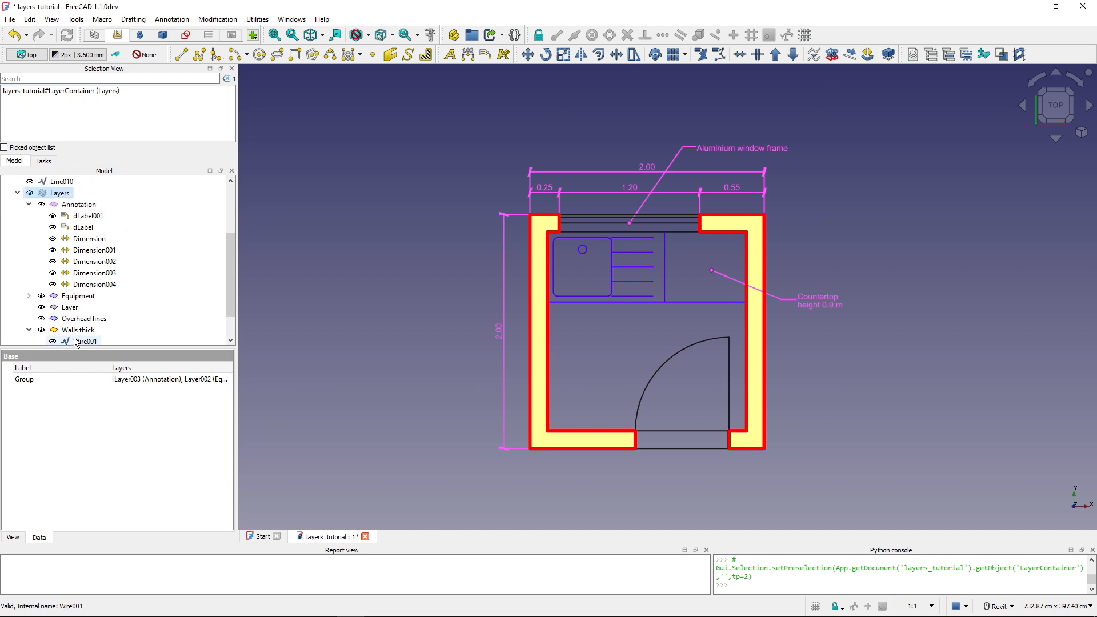
left_click(73, 308)
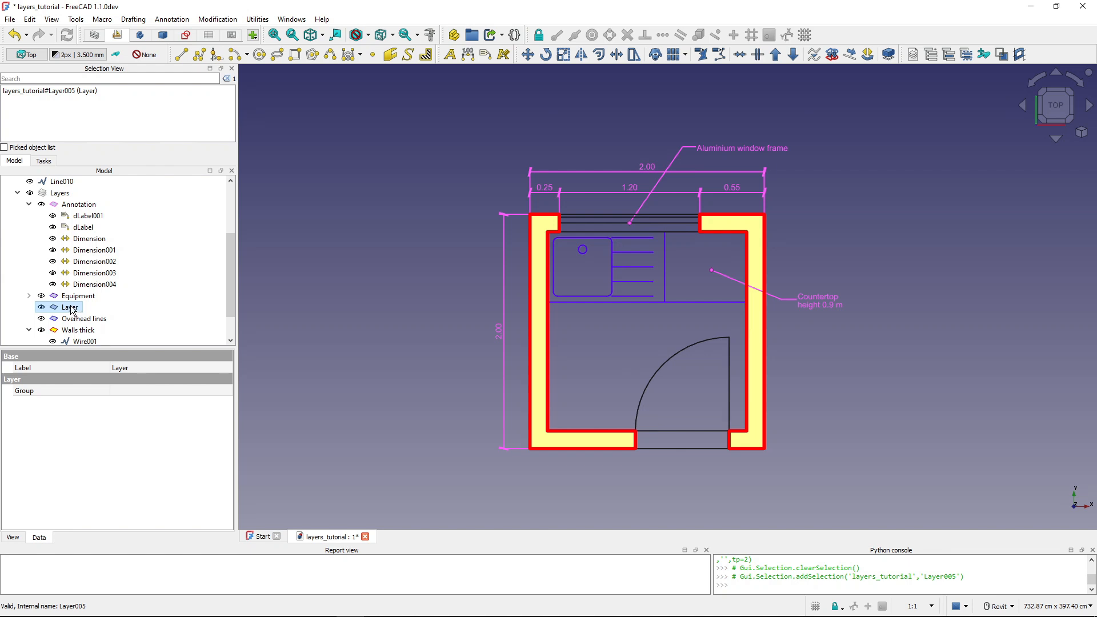
right_click(72, 311)
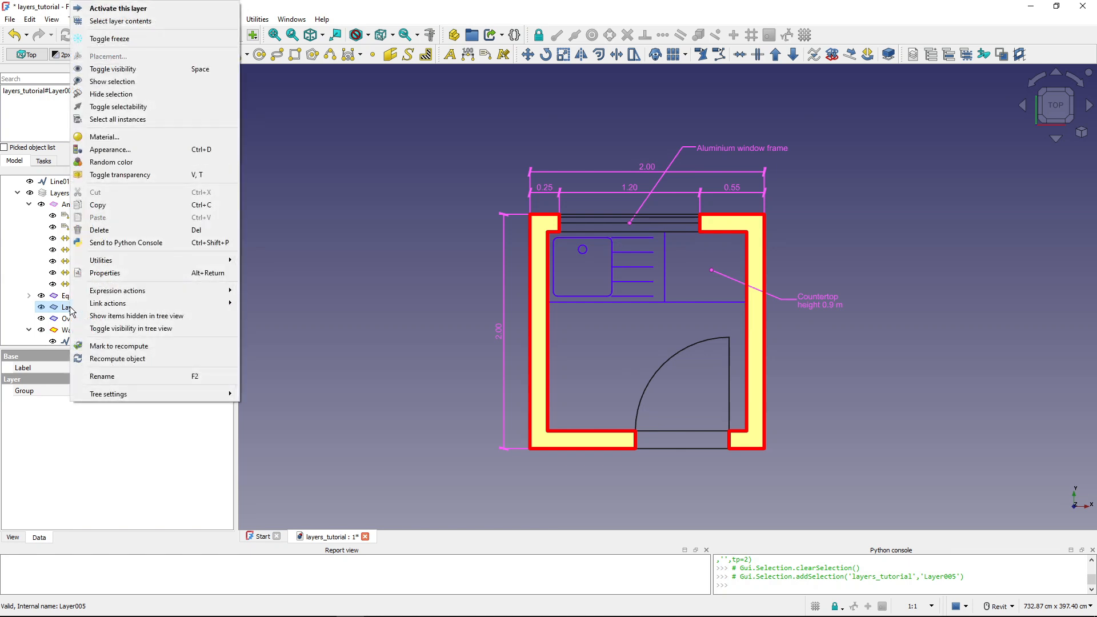
left_click(118, 377)
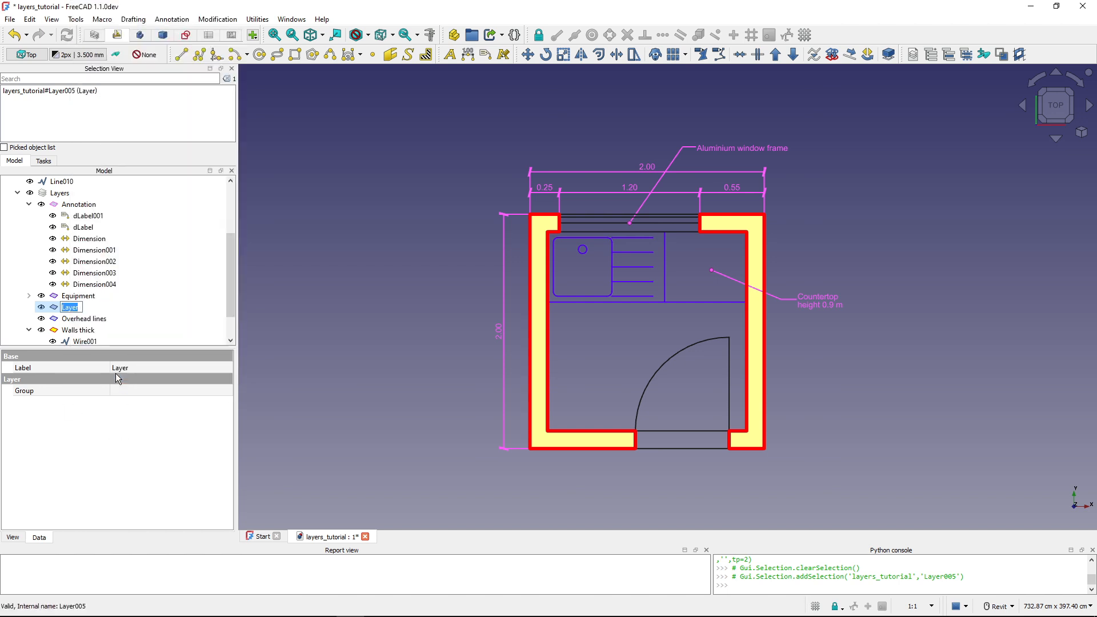
type("Doors a")
type("nd Windo")
type("ws")
key("Return")
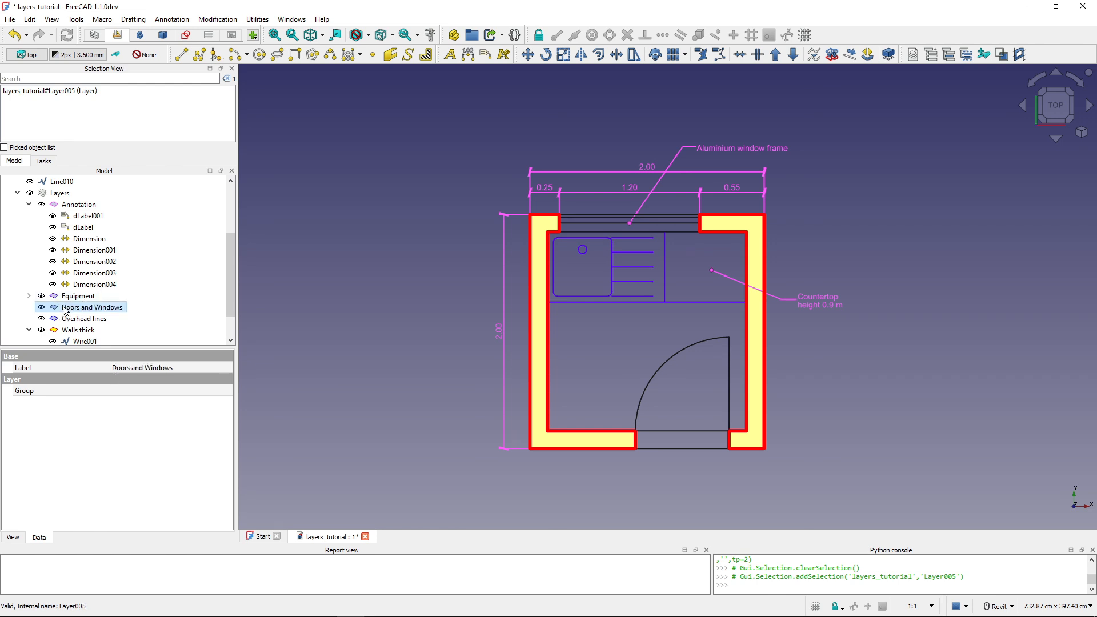
Move the door leaf, its swing arc, the two door-opening lines and the two inner window lines into the Doors and Windows layer.
left_click(729, 391)
left_click(664, 364, "ctrl")
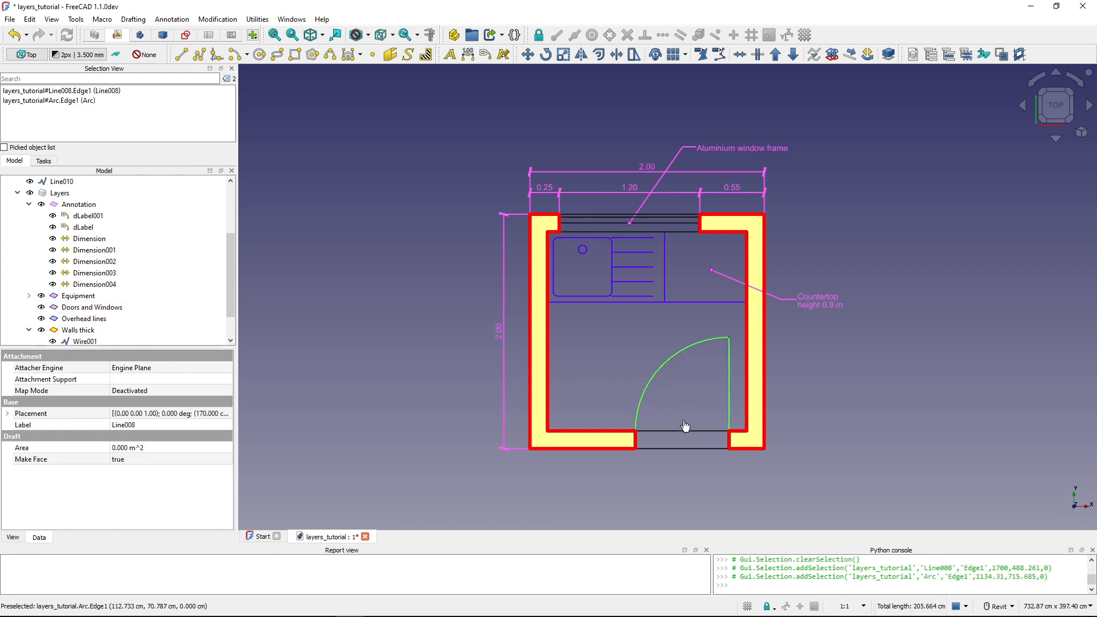
left_click(685, 431, "ctrl")
left_click(681, 449, "ctrl")
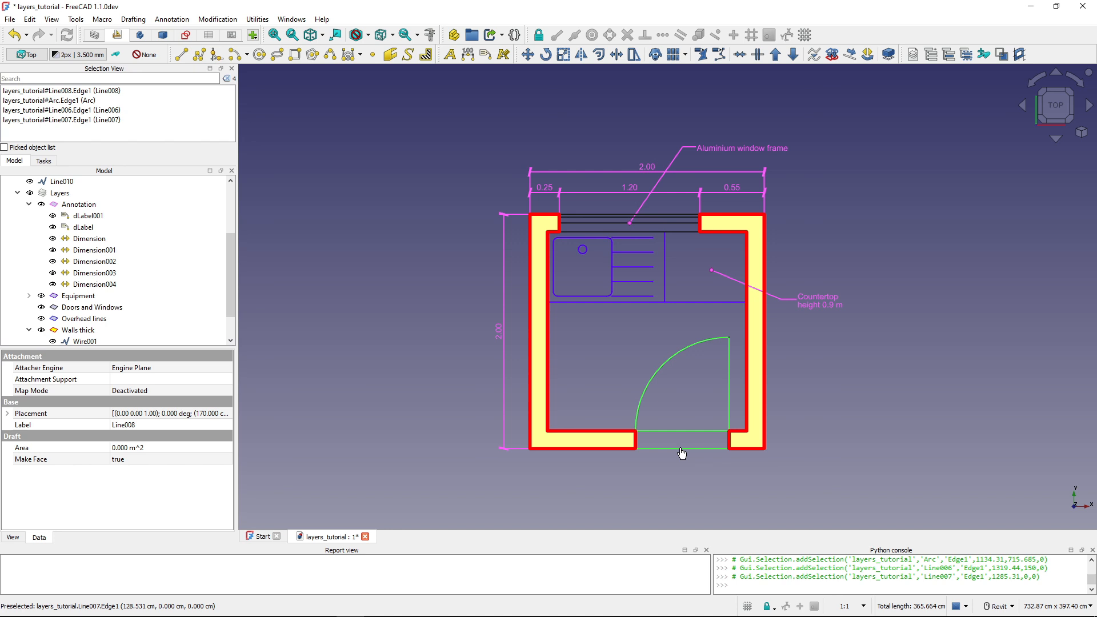
left_click(589, 225, "ctrl")
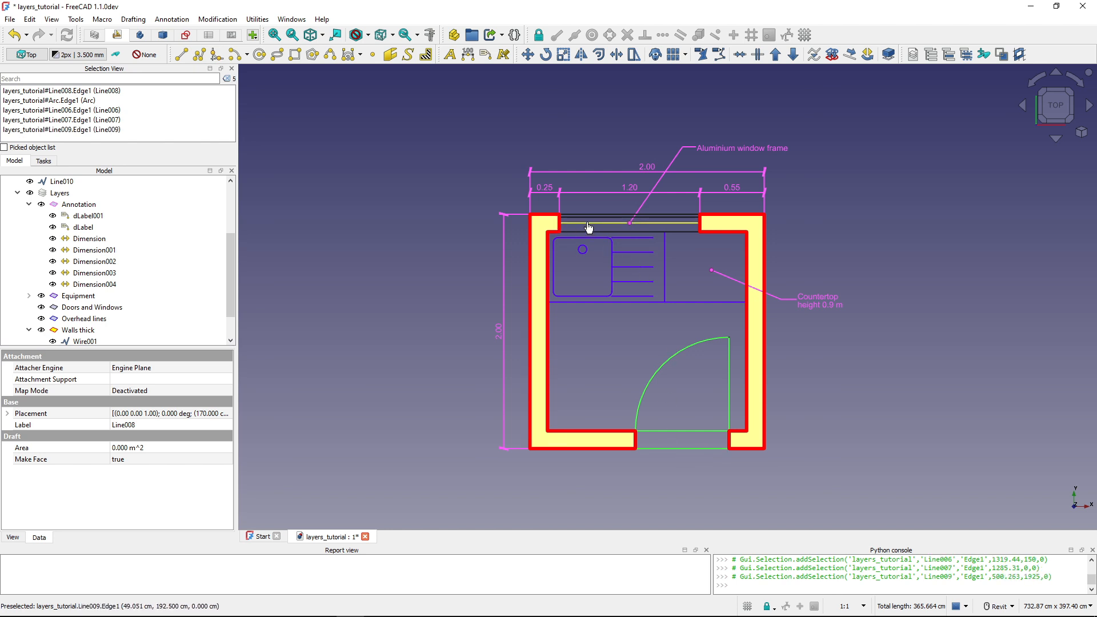
left_click(585, 220, "ctrl")
scroll(111, 251, "up", 2)
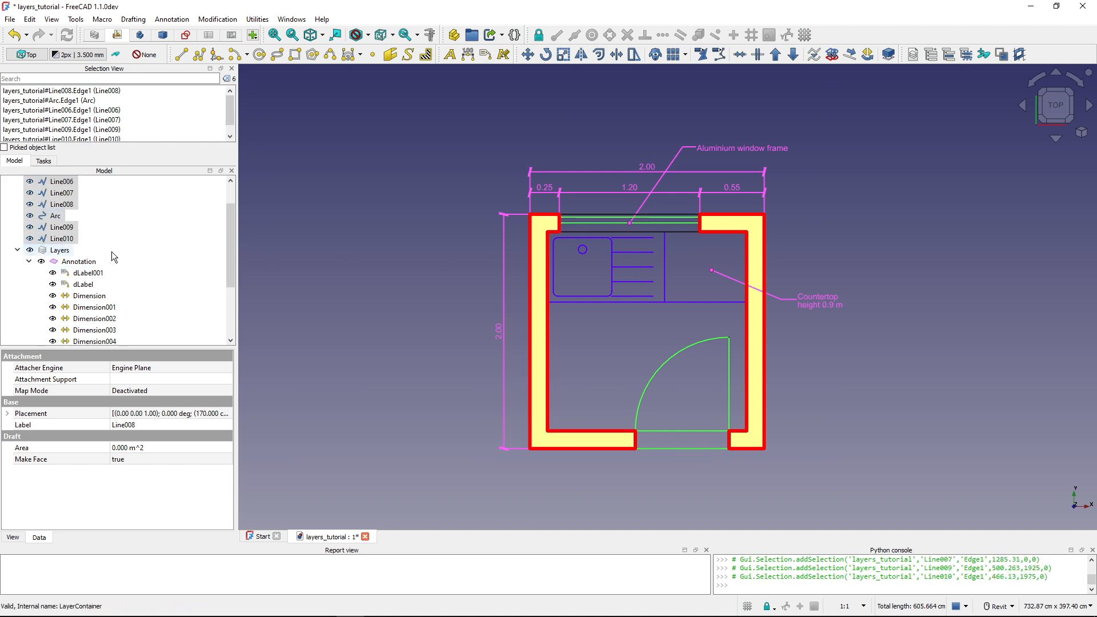
mouse_move(54, 231)
left_mouse_down()
mouse_move(147, 302)
mouse_move(144, 348)
mouse_move(157, 308)
mouse_move(94, 273)
left_mouse_up()
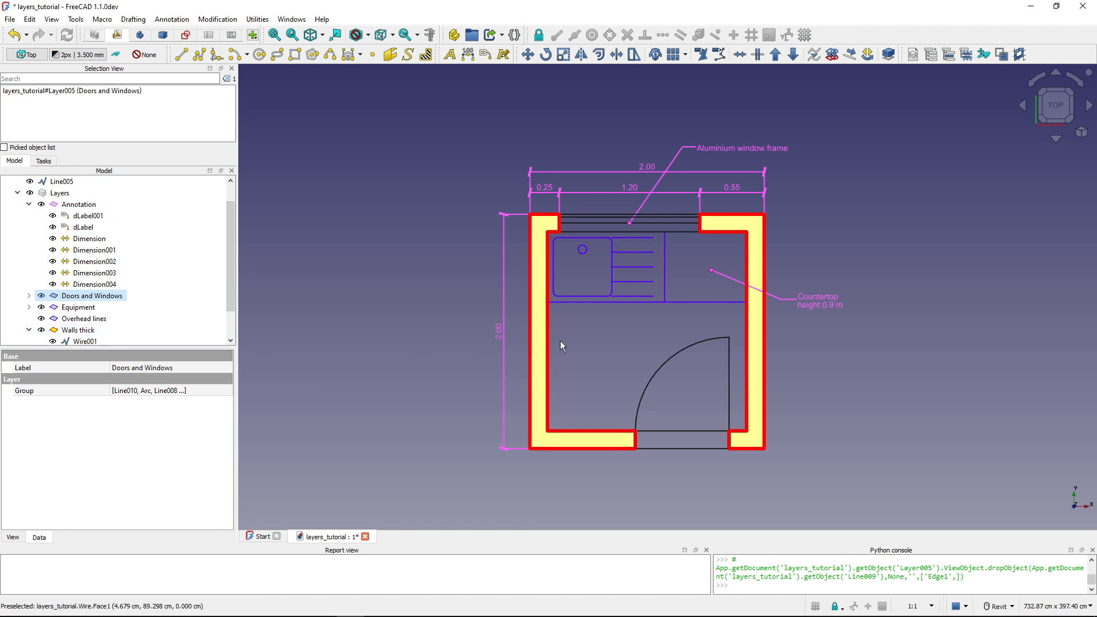
Check the Doors and Windows layer in the layers manager and set its line color to dark red (#aa0000).
left_click(913, 54)
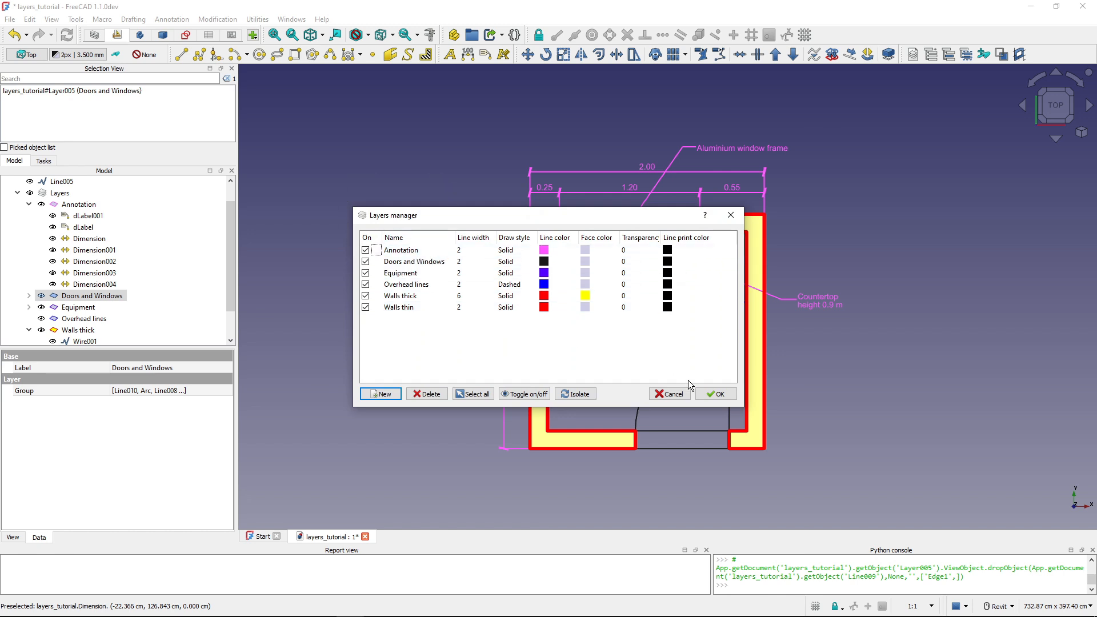
left_click(674, 394)
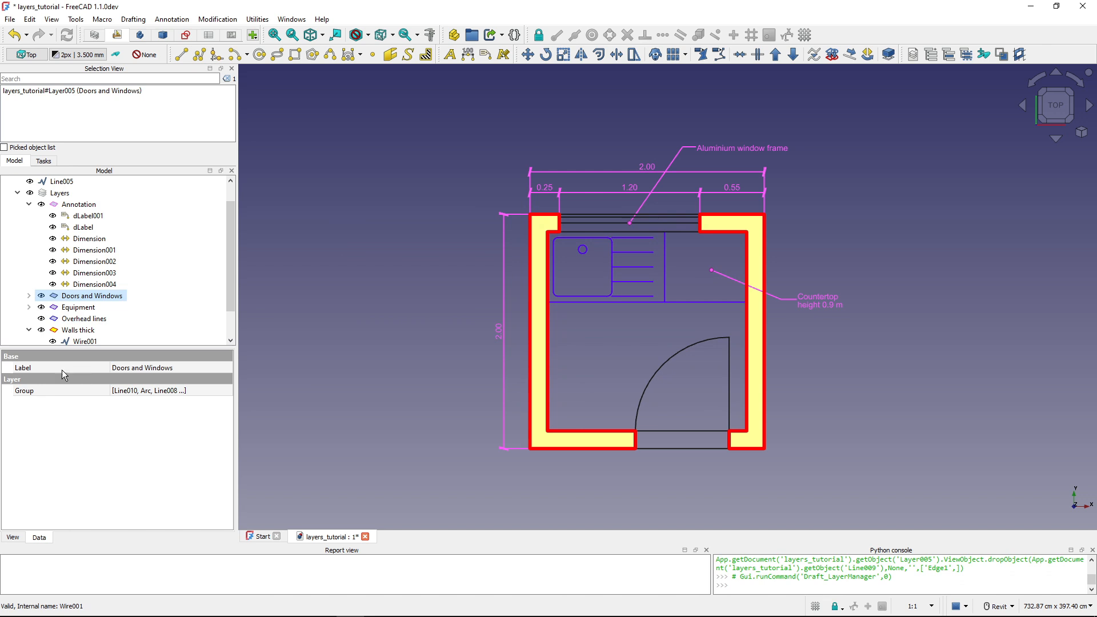
left_click(15, 538)
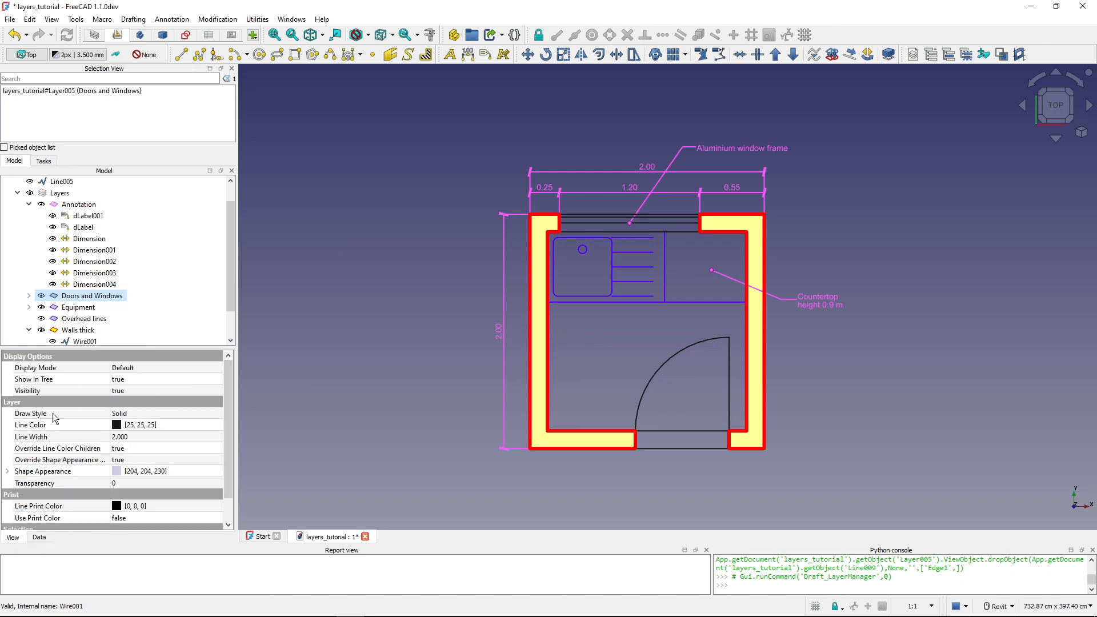
left_click(116, 428)
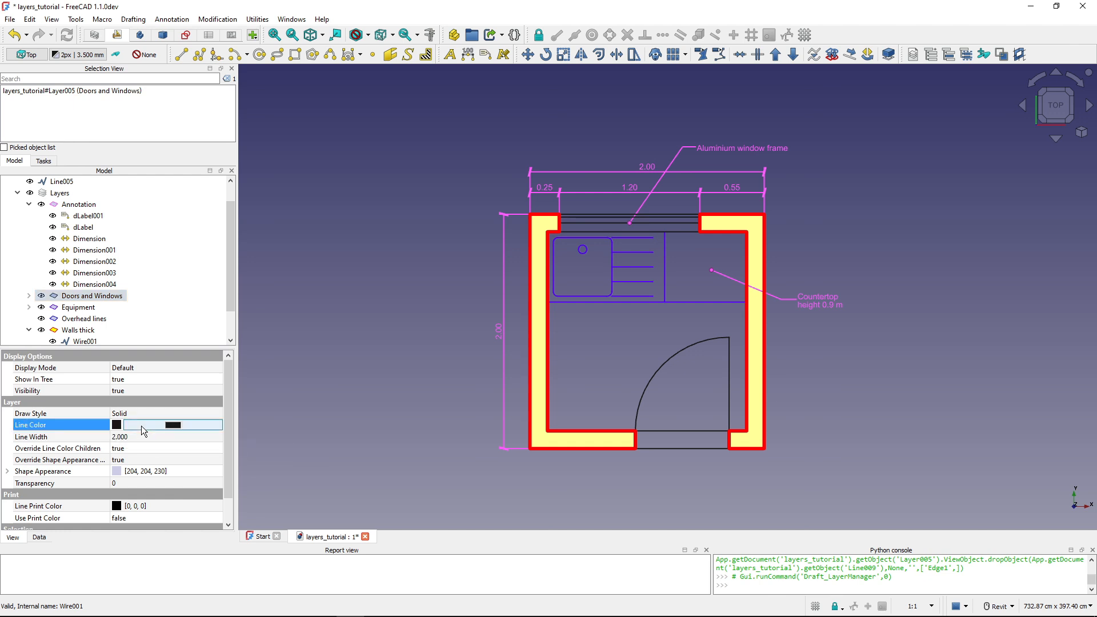
left_click(142, 426)
left_click(430, 227)
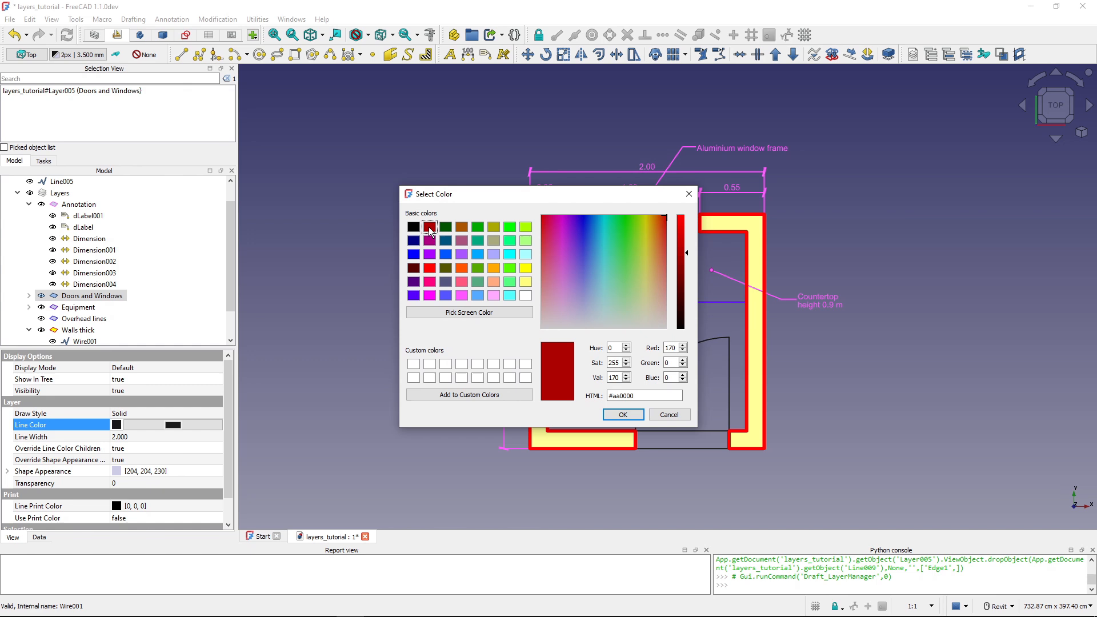
left_click(623, 415)
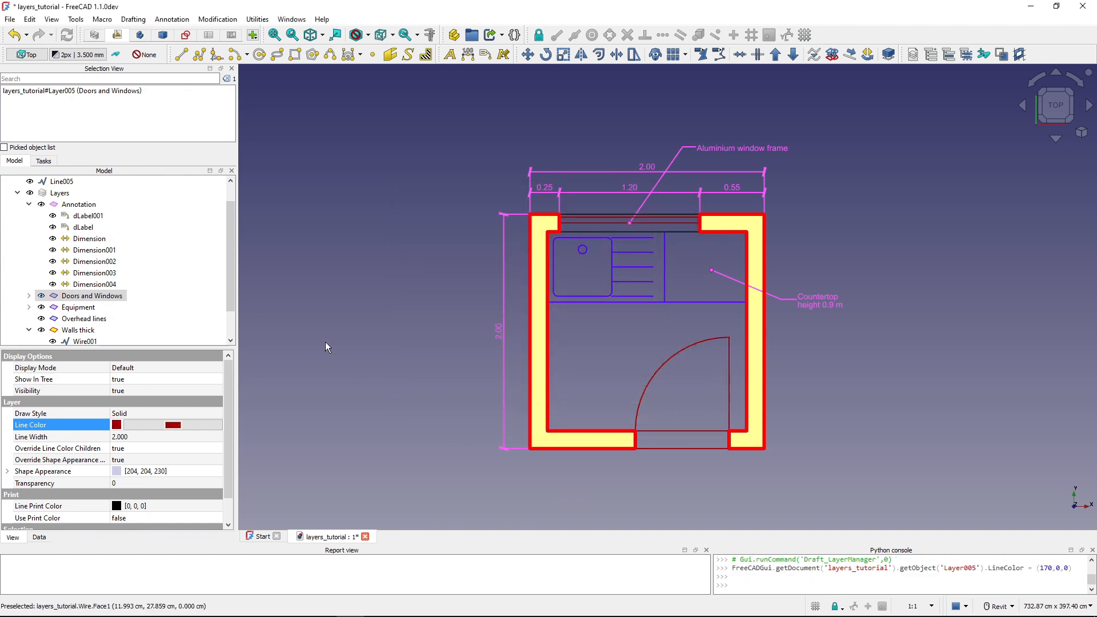
left_click(324, 341)
Move the two door-opening lines from the Doors and Windows layer into the Overhead lines layer.
left_click_drag(28, 205, 72, 235)
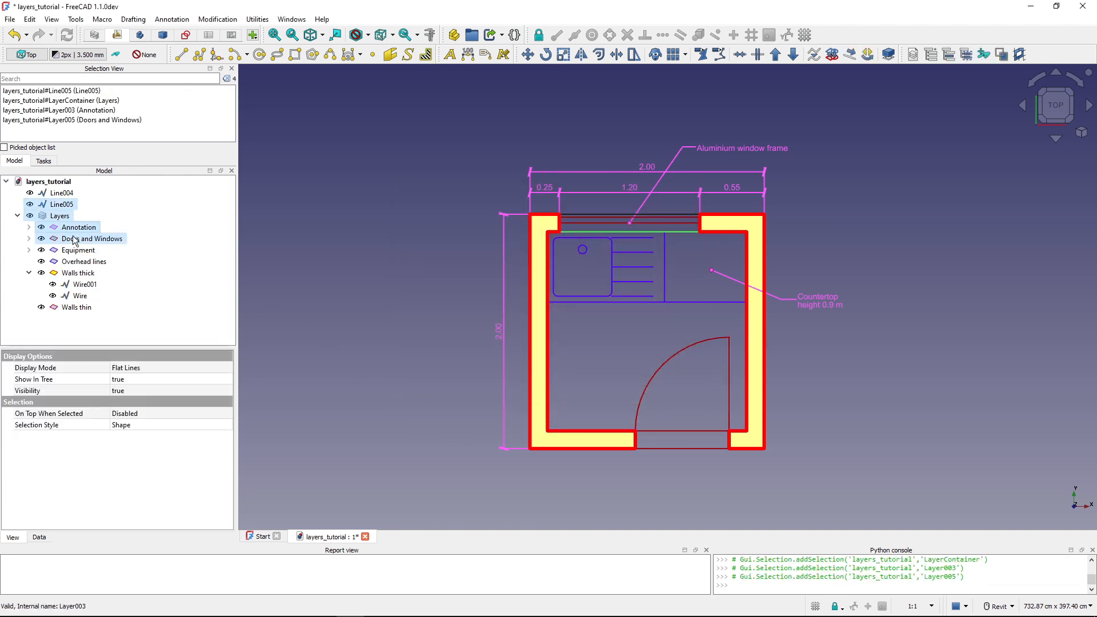
left_click(672, 449)
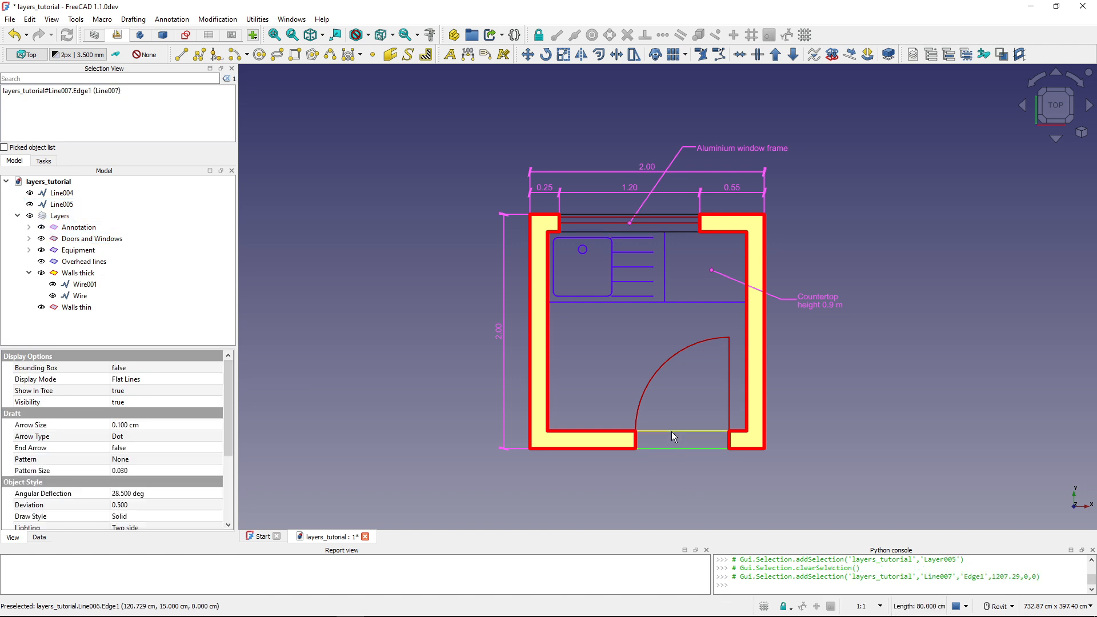
left_click(670, 430)
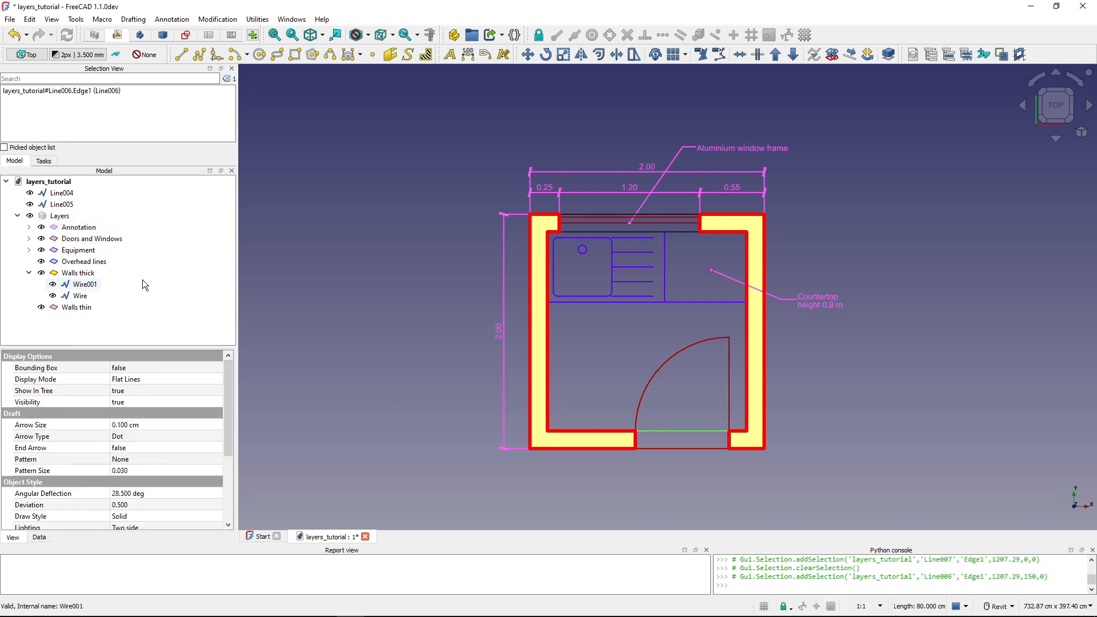
left_click(29, 238)
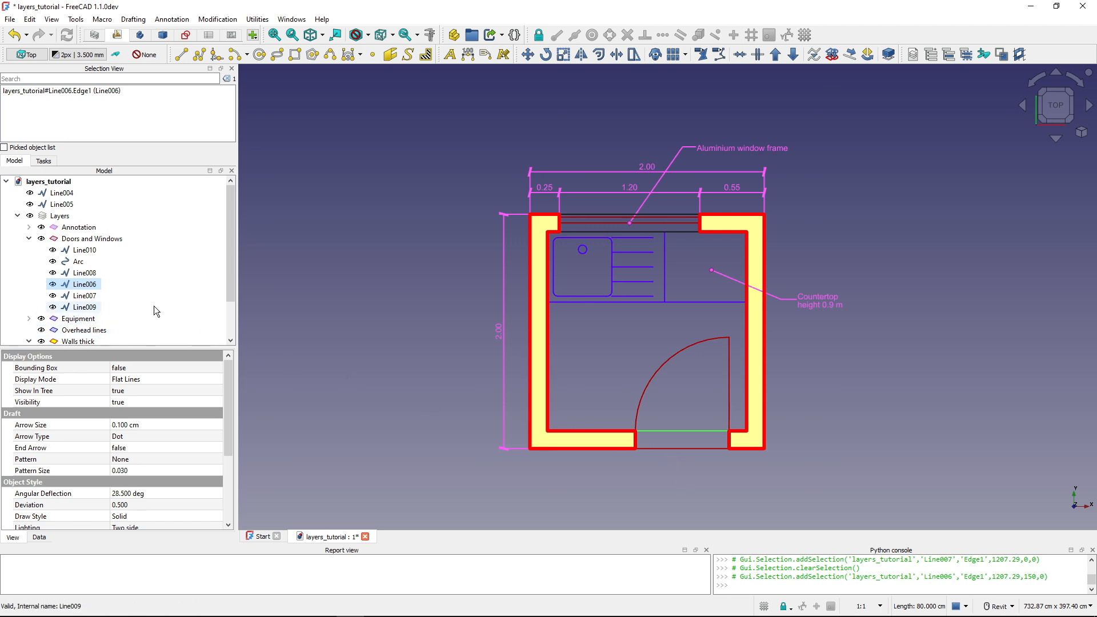
scroll(104, 303, "down", 1)
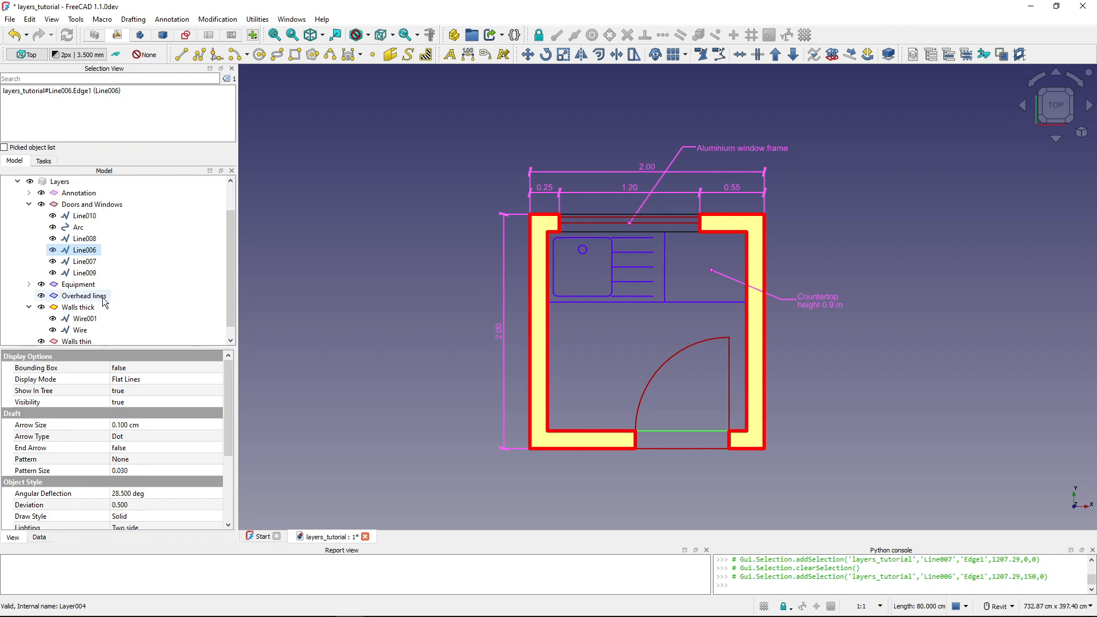
left_click(692, 447)
left_click(686, 431, "ctrl")
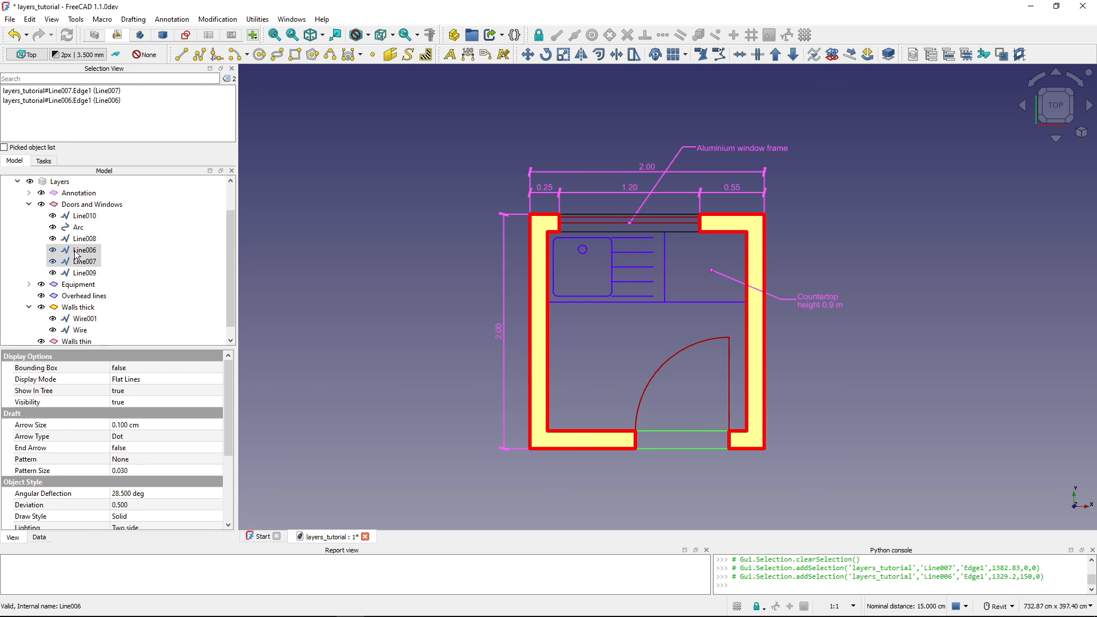
left_click_drag(77, 255, 99, 294)
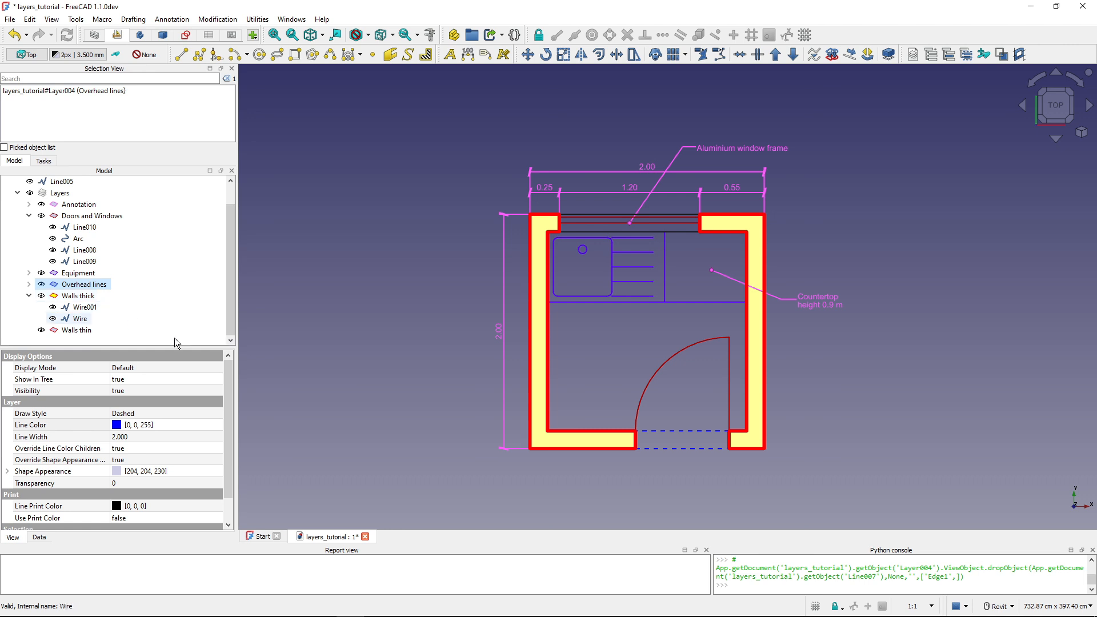
left_click(593, 485)
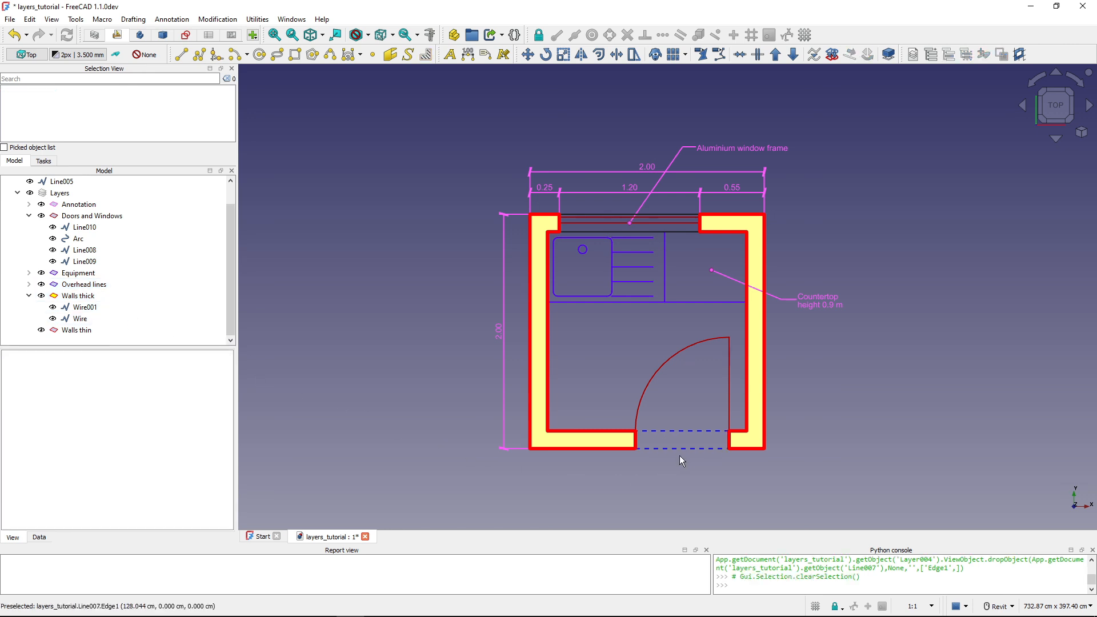
Check the Overhead lines layer's draw style and line color in the layers manager.
left_click(913, 57)
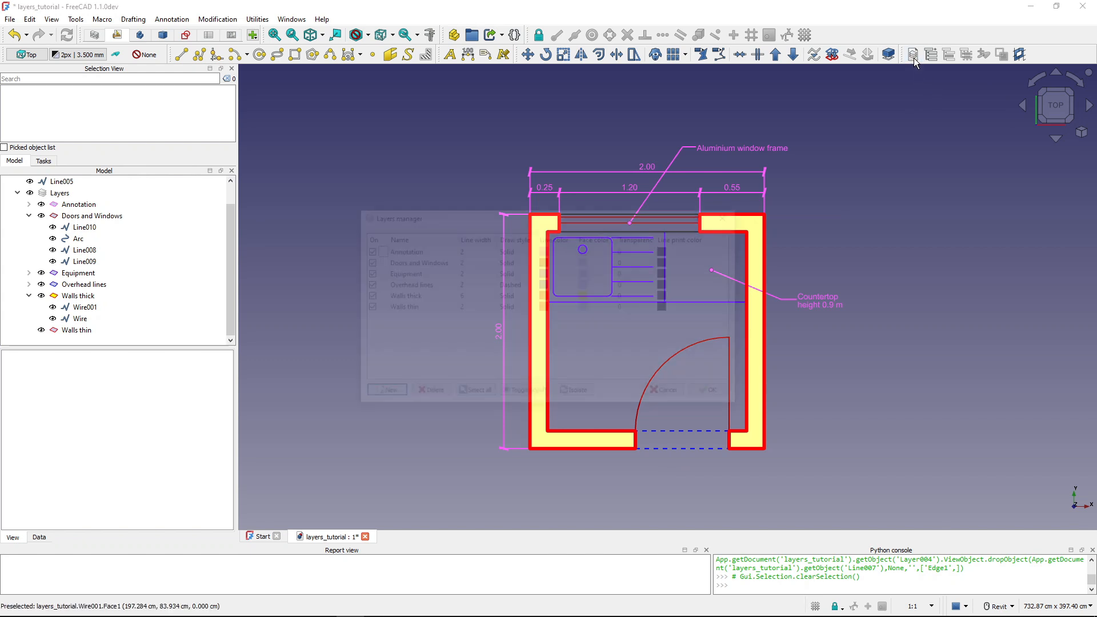
left_click(416, 286)
key("ctrl")
key("ctrl")
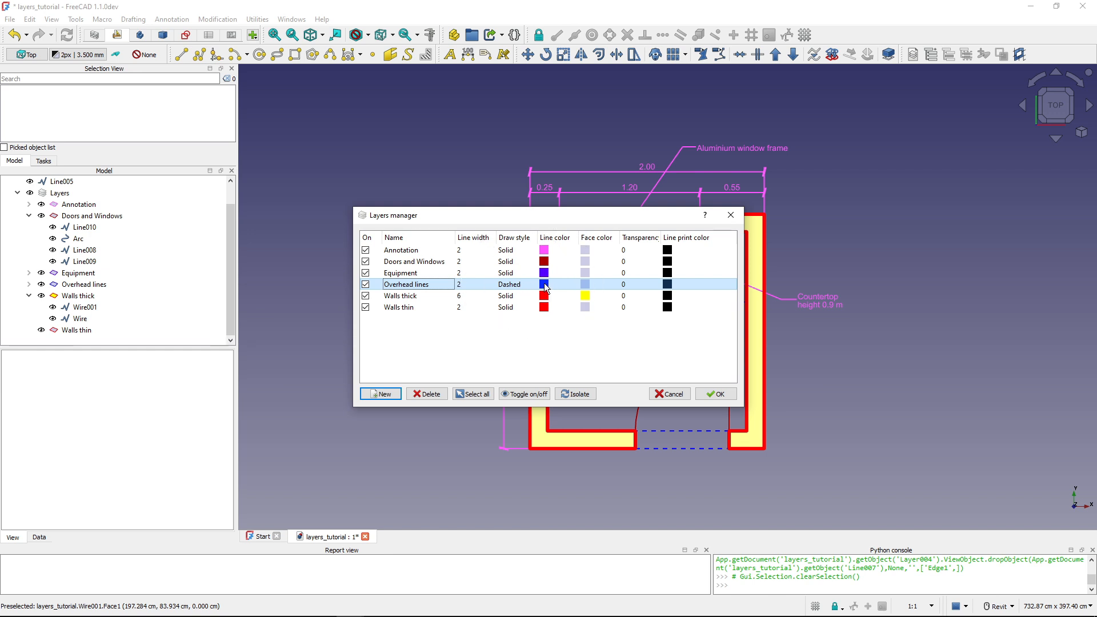
left_click(716, 394)
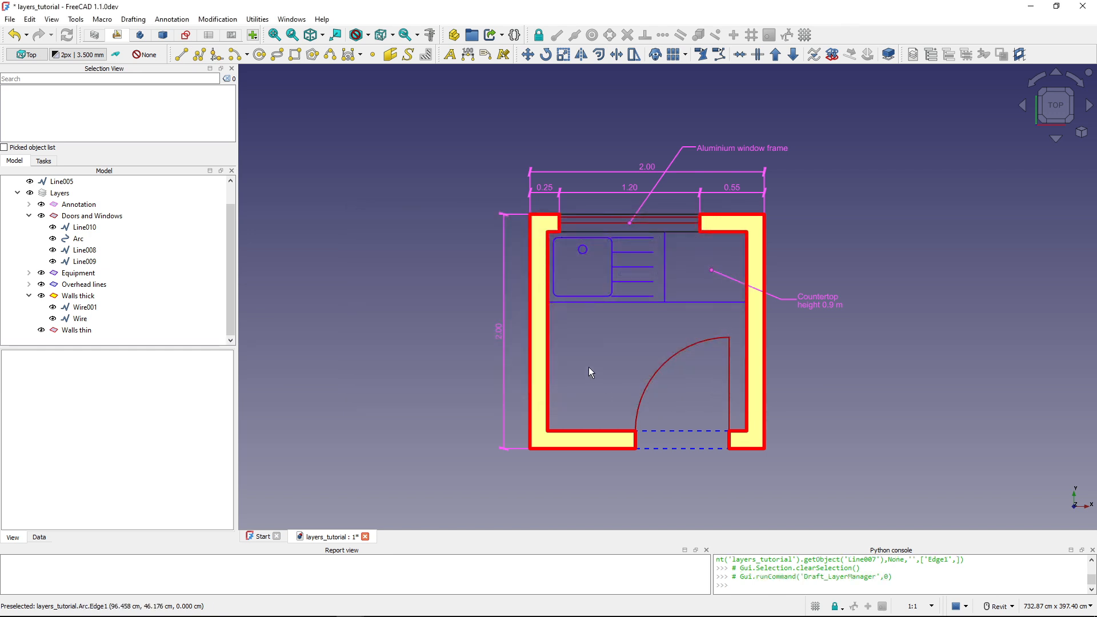
Move the two outer window lines, Line004 and Line005, into the Walls thin layer.
scroll(149, 299, "up", 1)
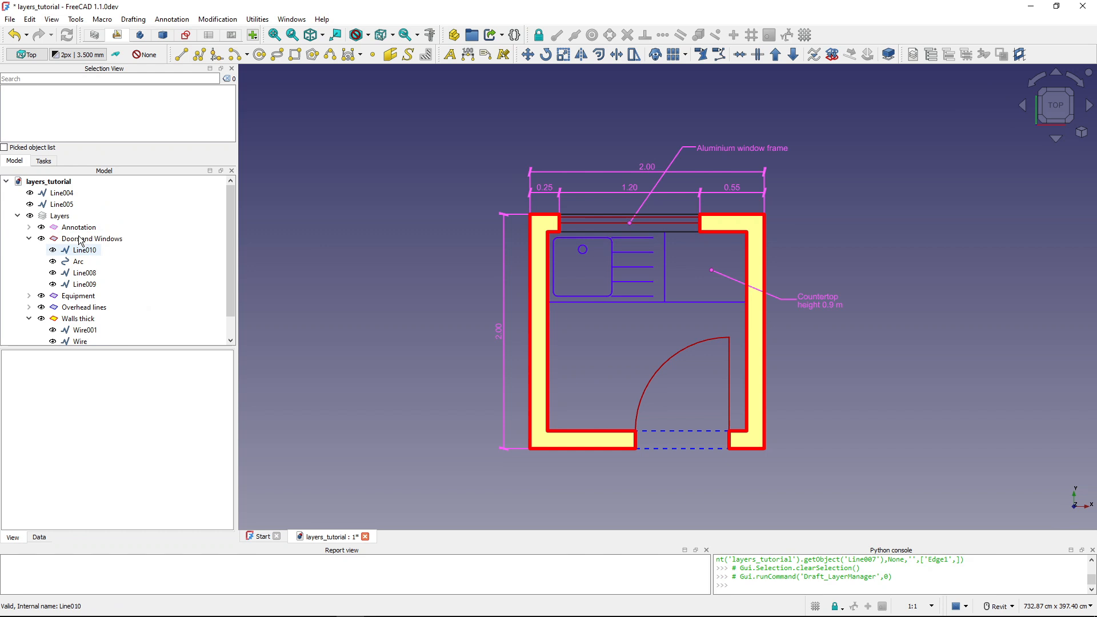
left_click(64, 194)
left_click(63, 204, "ctrl")
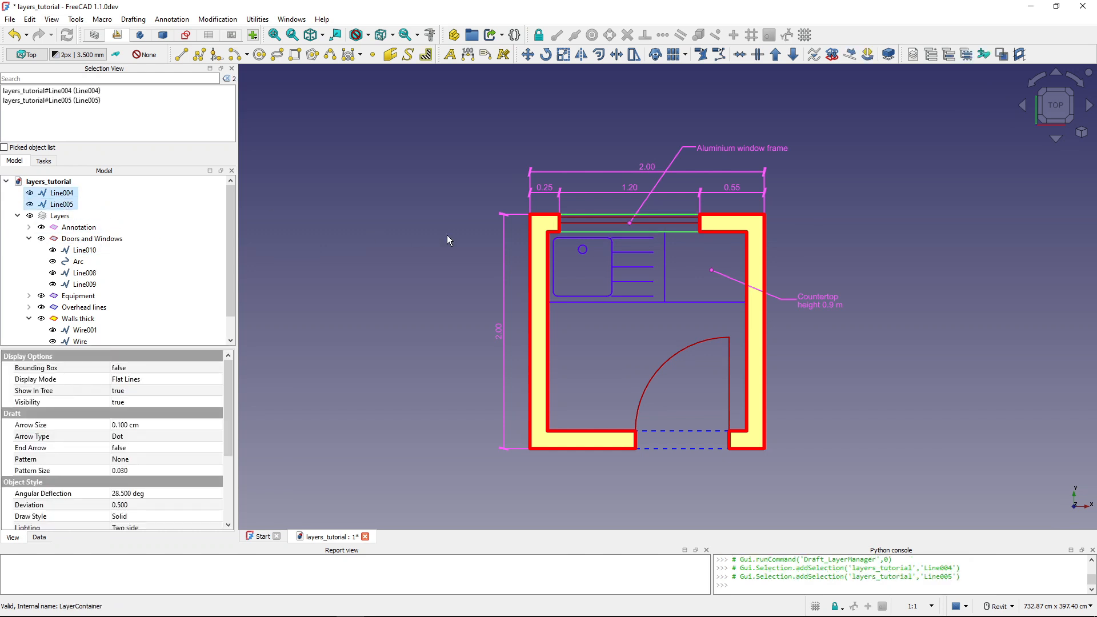
scroll(89, 216, "down", 1)
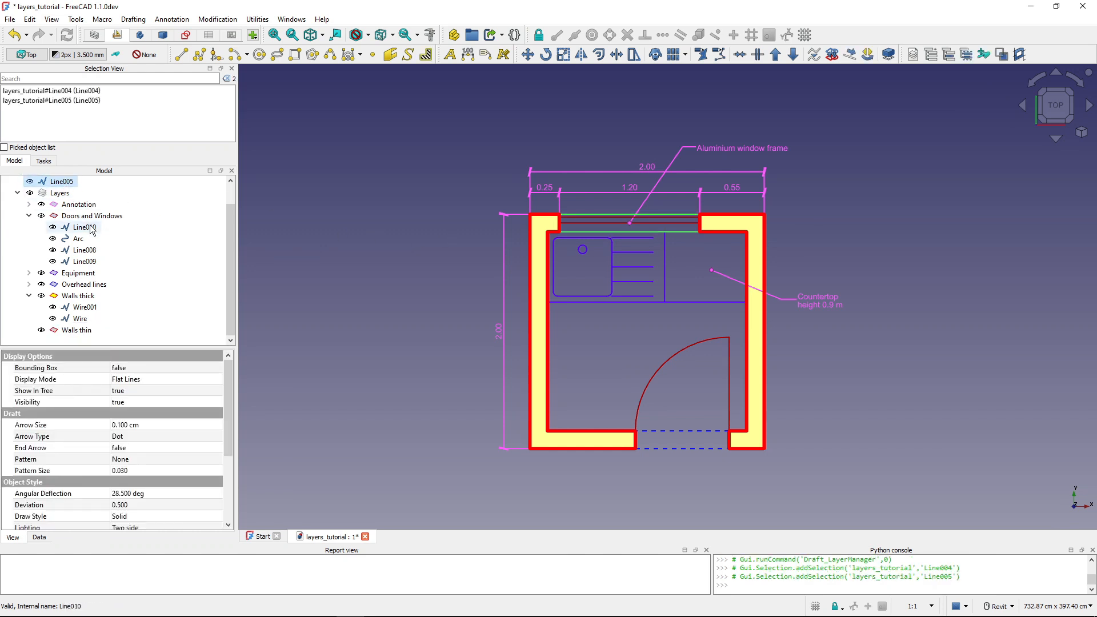
left_click_drag(61, 182, 87, 331)
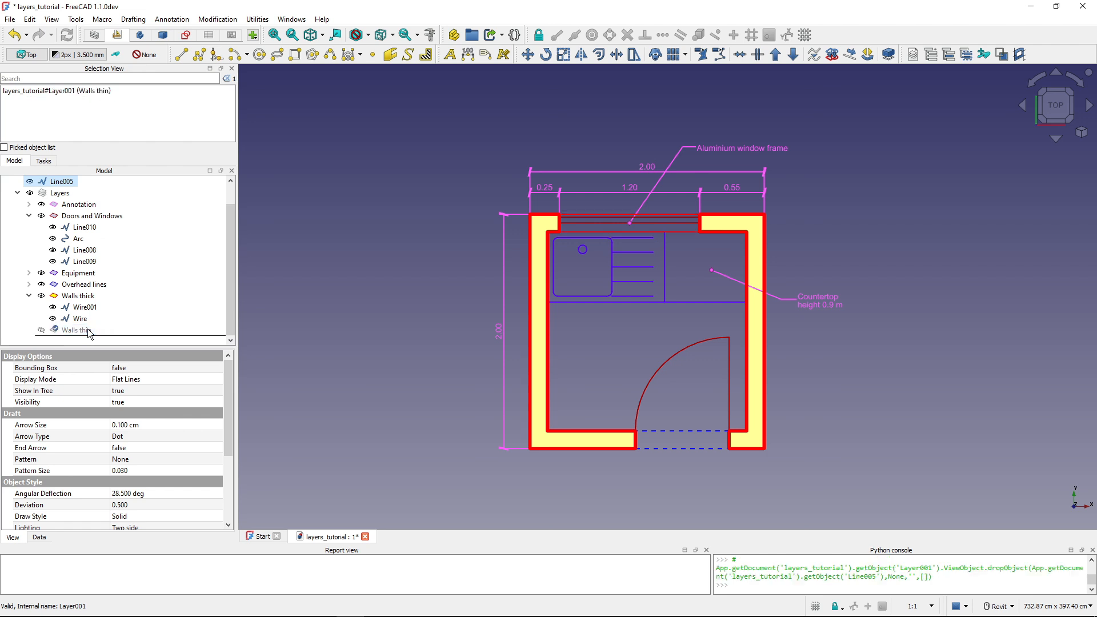
left_click(392, 315)
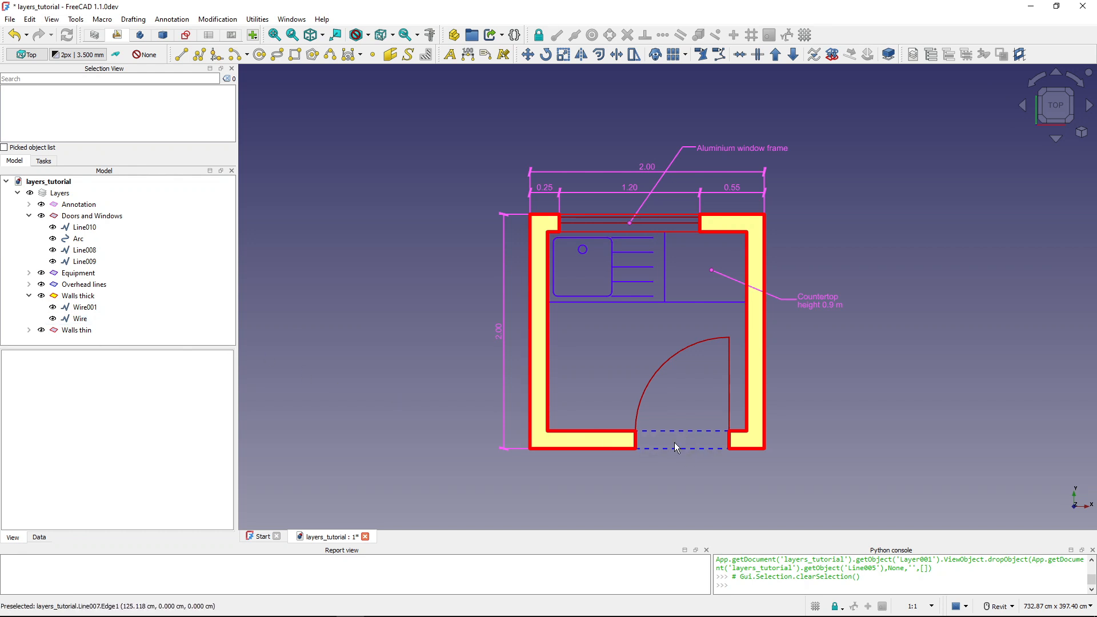
Move Line006 and Line007 out of the Overhead lines layer to the root of the layers_tutorial document.
left_click(27, 295)
left_click(30, 216)
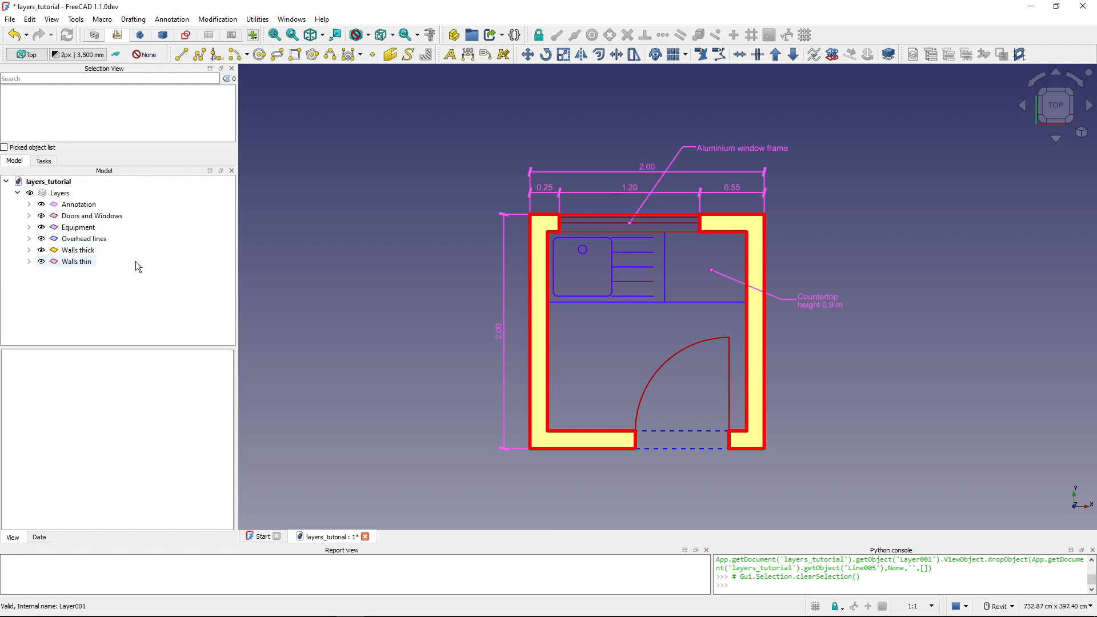
left_click(29, 238)
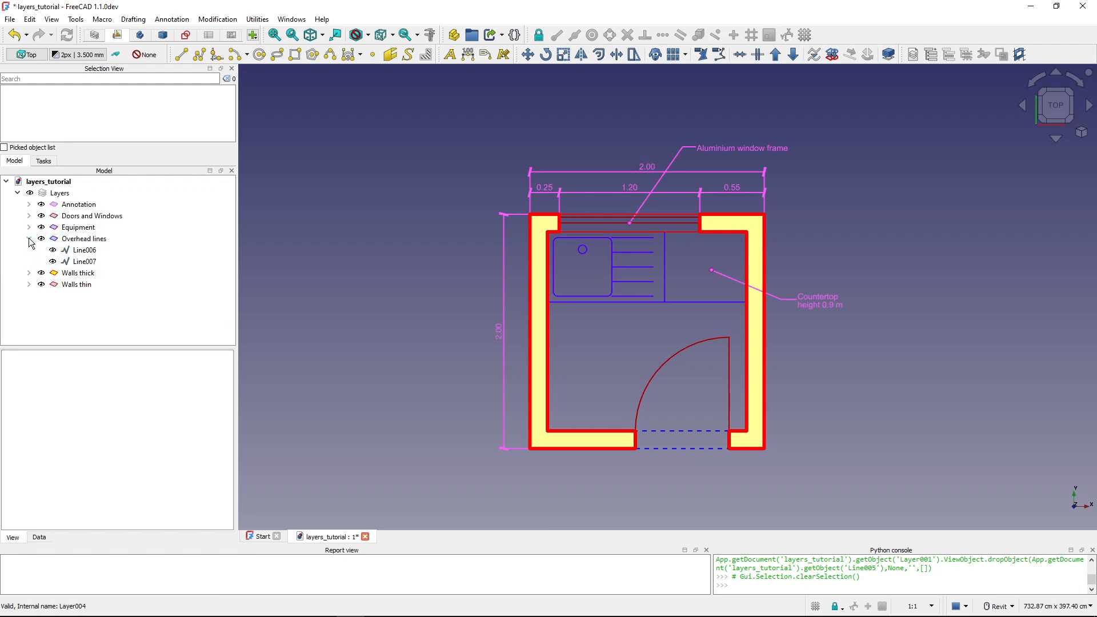
left_click(80, 250)
left_click(84, 262, "ctrl")
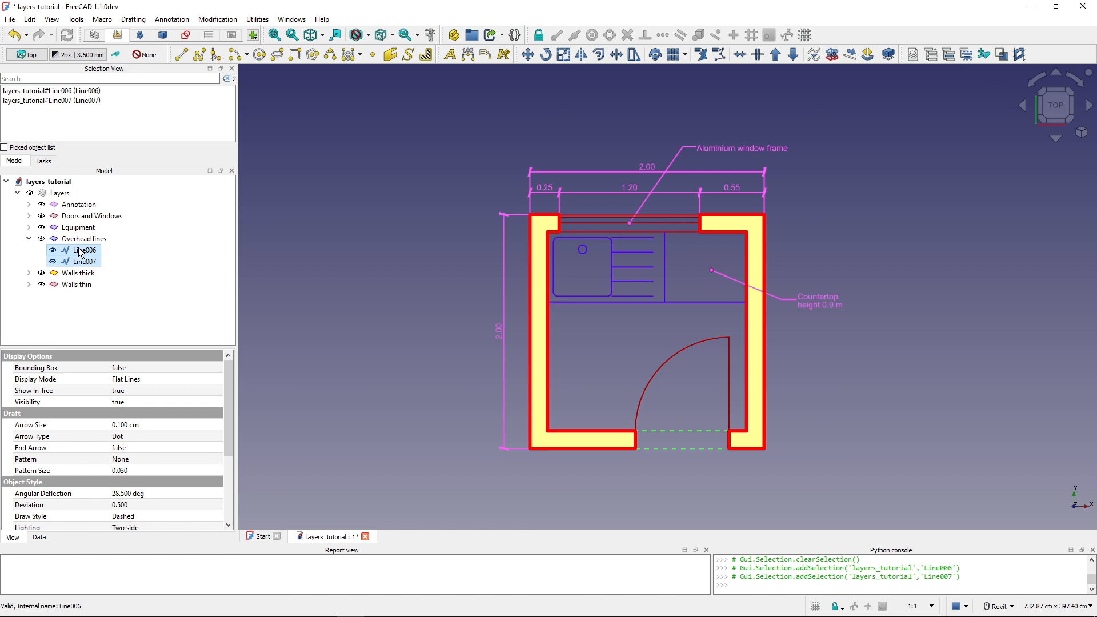
left_click_drag(80, 251, 53, 186)
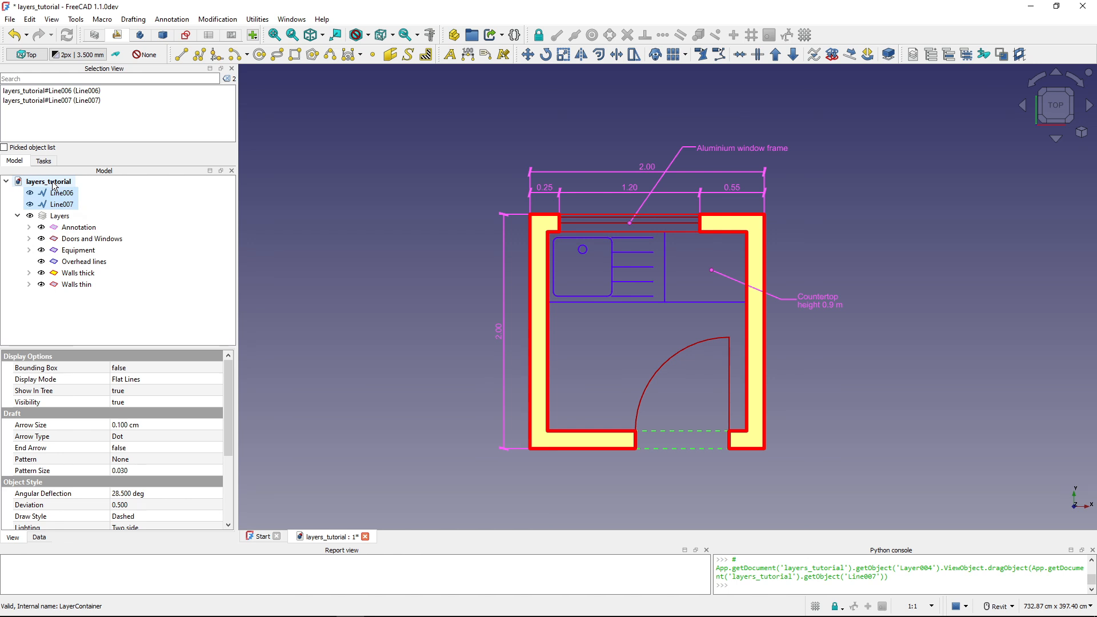
left_click(18, 216)
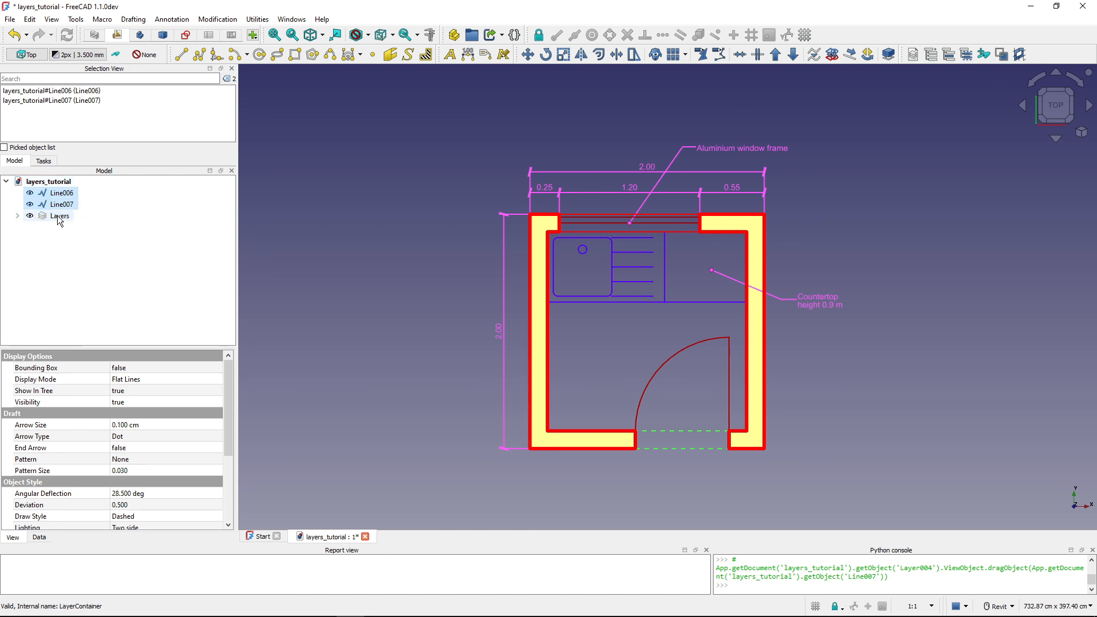
left_click(18, 216)
left_click(380, 331)
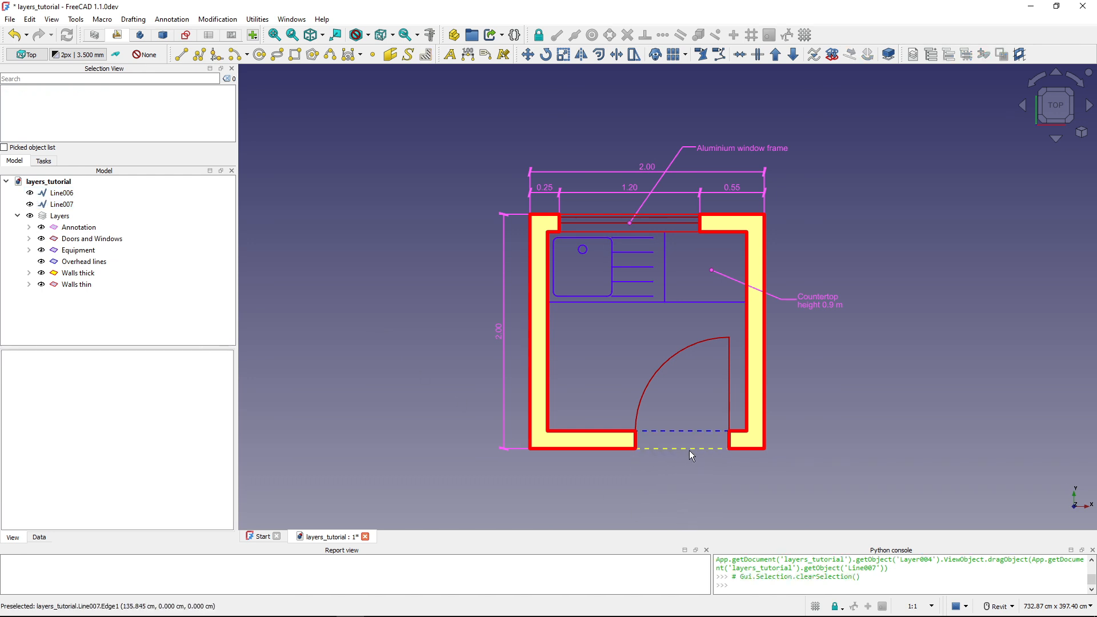
Examine the inner door-opening line's draw style and line color in its view properties.
left_click(665, 430)
scroll(130, 441, "down", 2)
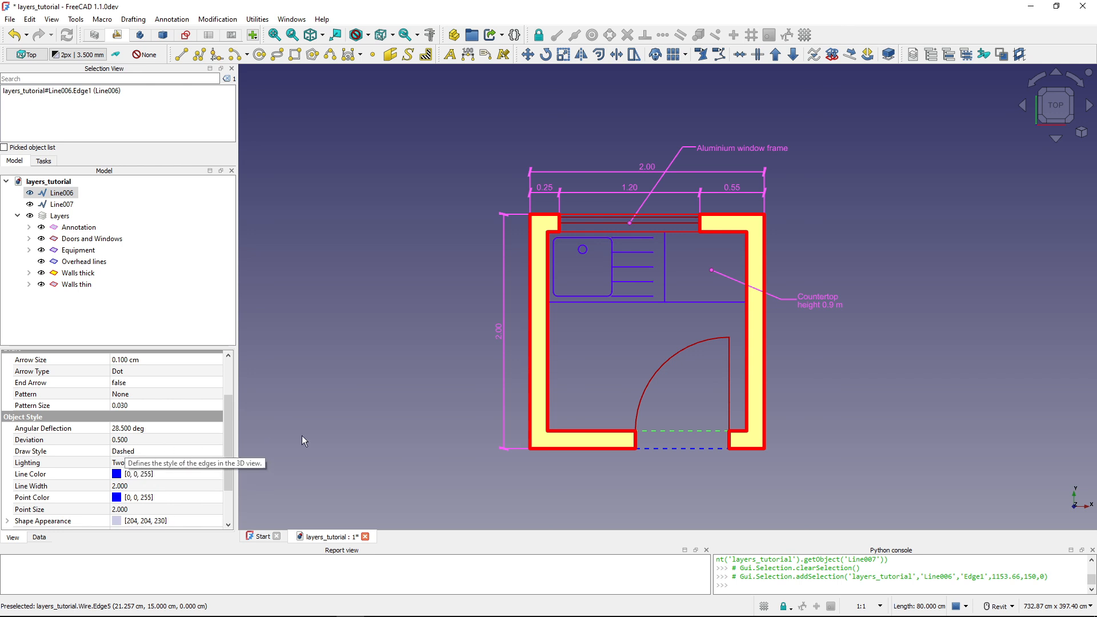
left_click(332, 435)
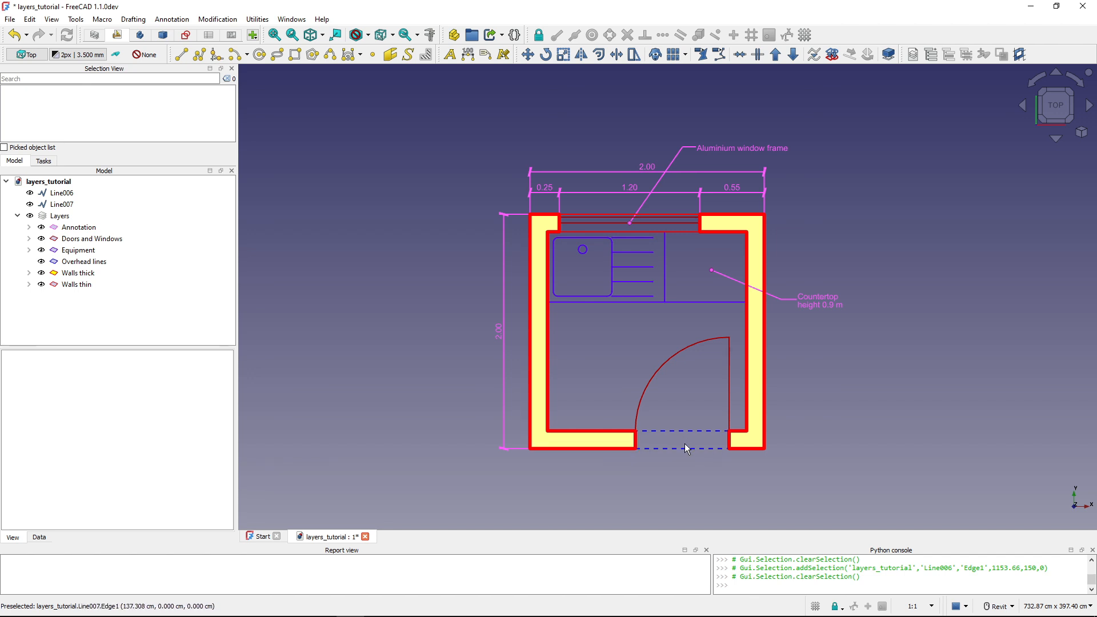
Move Line006 and Line007 from the document root back into the Overhead lines layer.
left_click(61, 193)
left_click(62, 204, "ctrl")
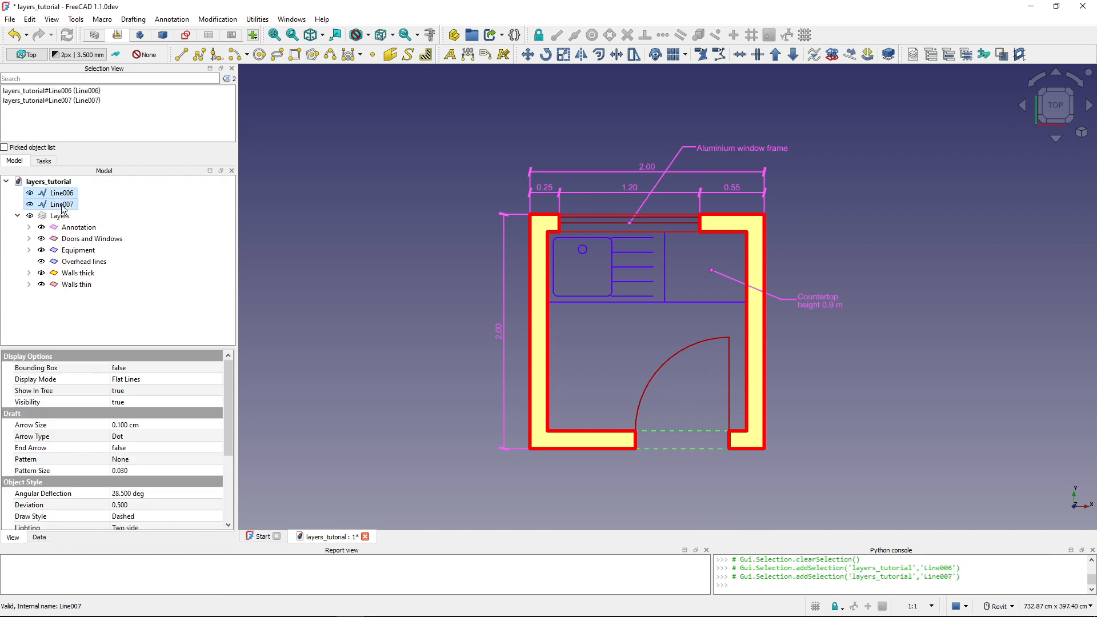
left_click_drag(59, 195, 97, 260)
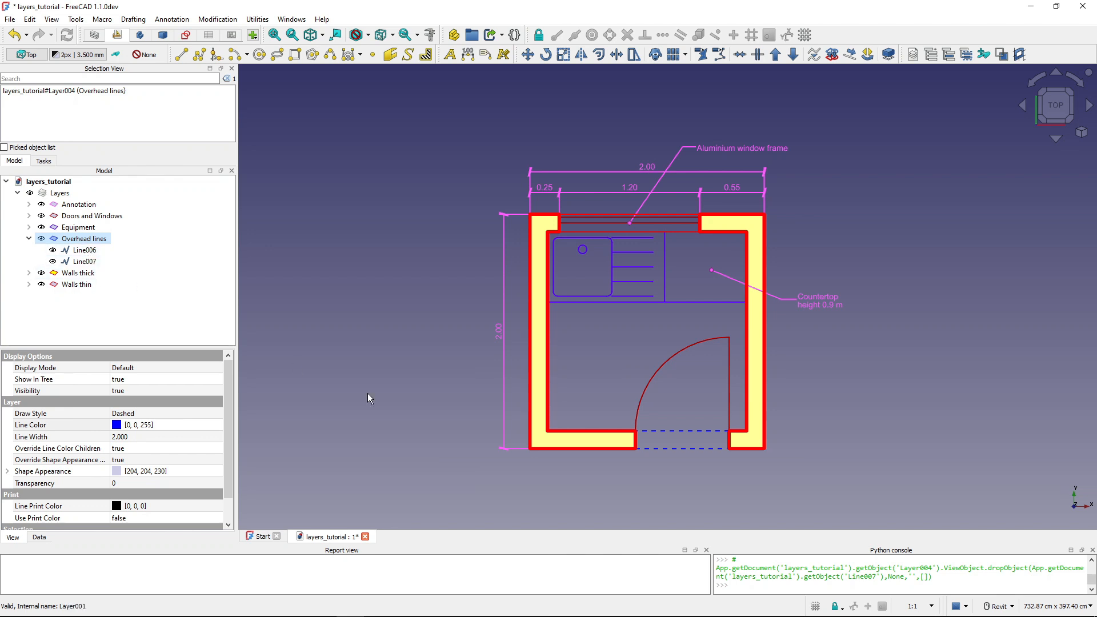
Set the draw style of the inner door-opening line to Dotted, overriding its layer's style.
left_click(660, 432)
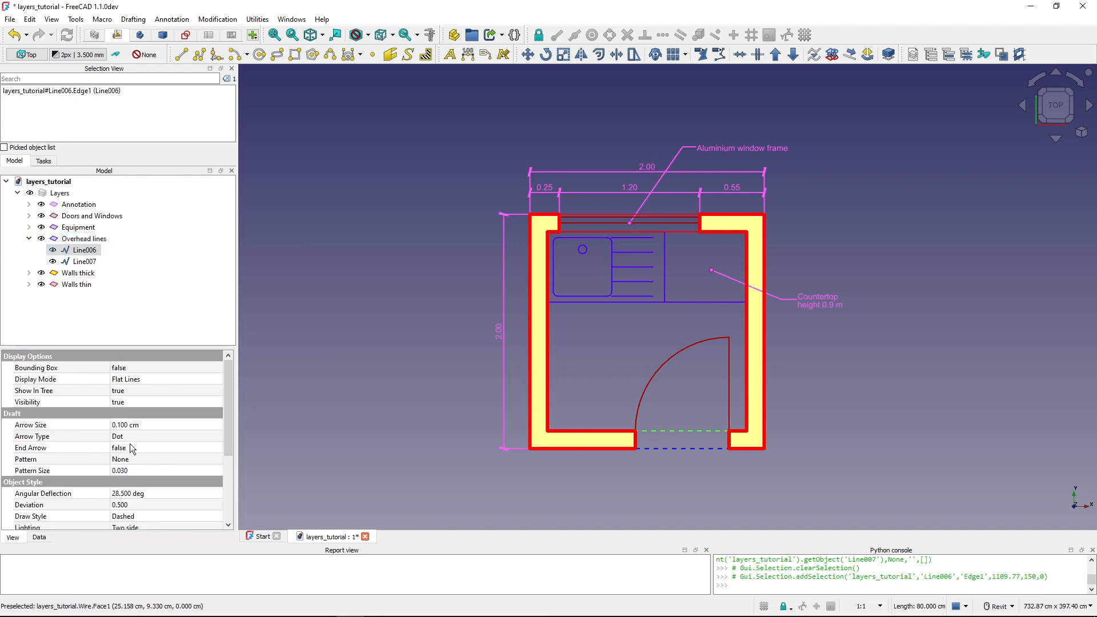
left_click(13, 540)
scroll(114, 484, "down", 3)
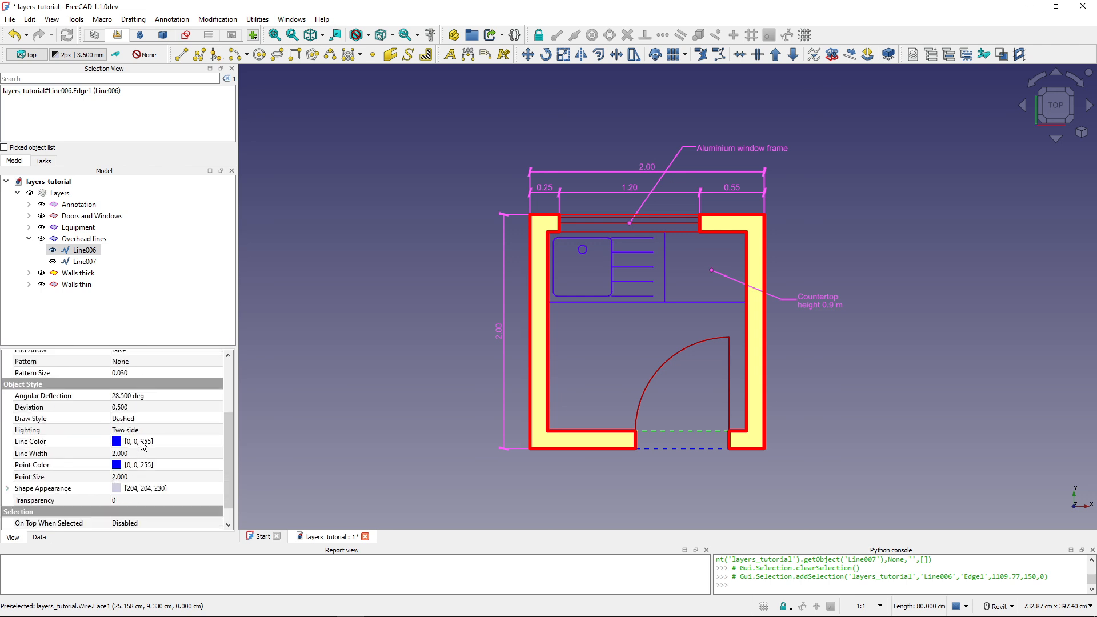
double_click(142, 419)
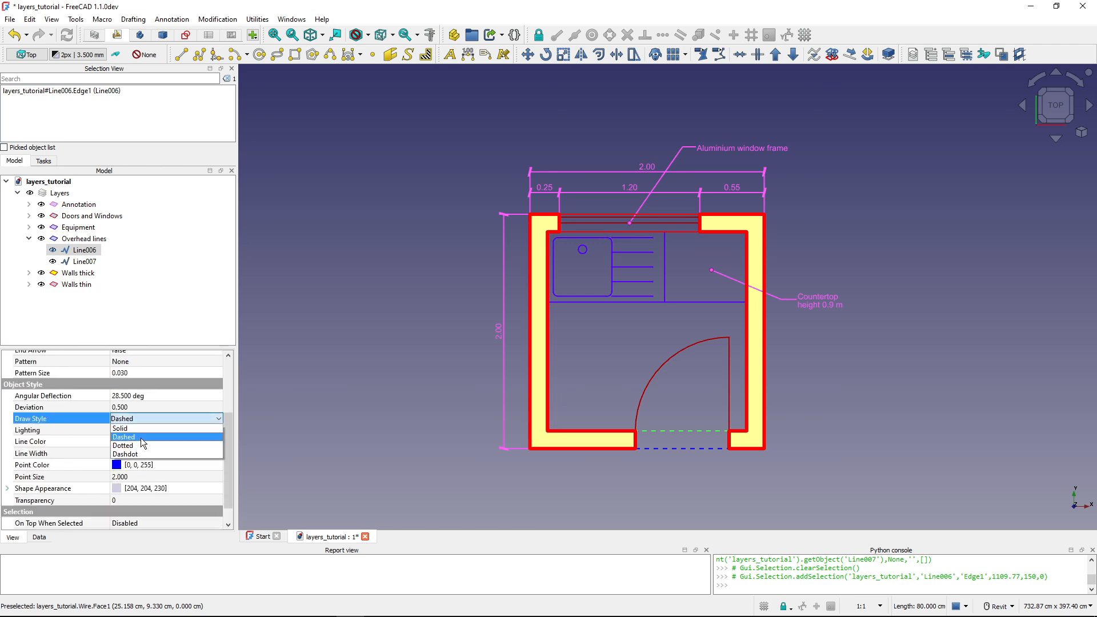
left_click(139, 445)
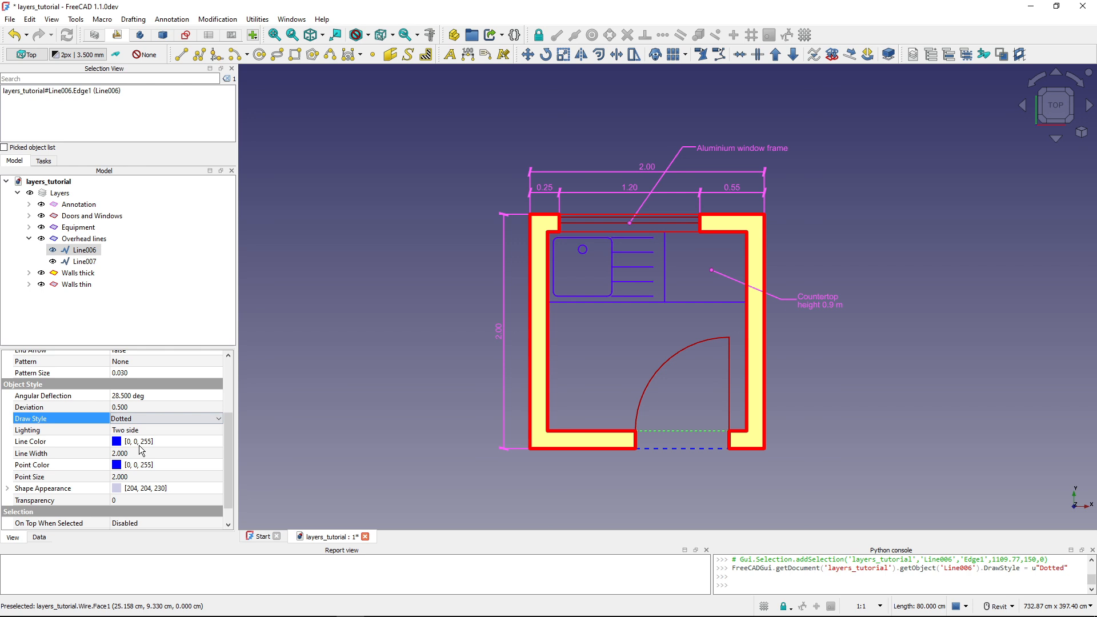
Set the inner door-opening line's line color to black (#000000).
double_click(146, 441)
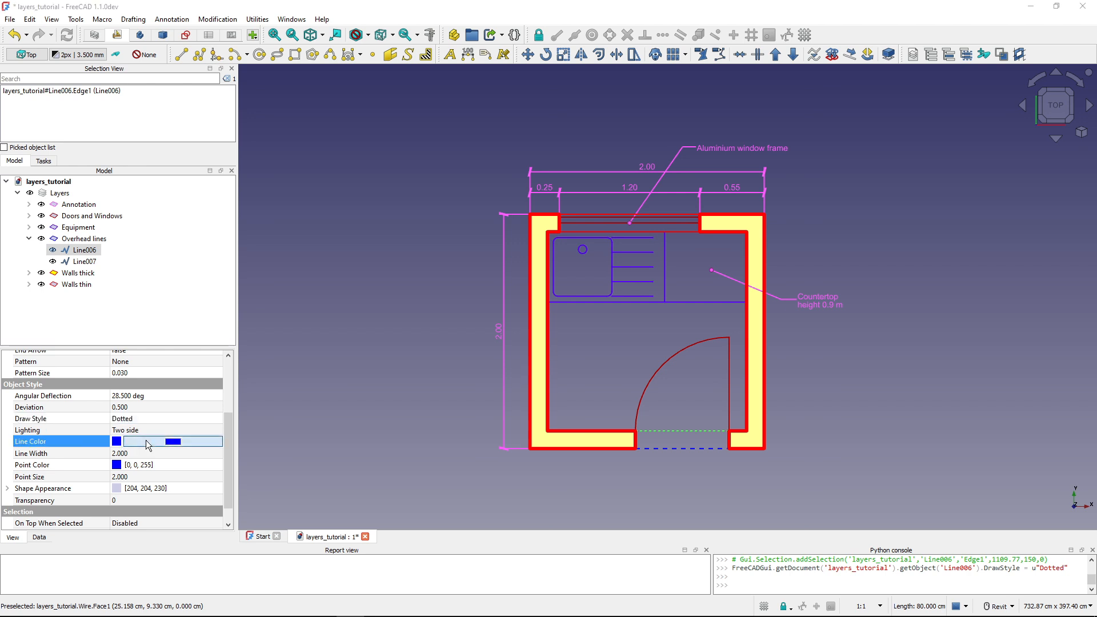
left_click(146, 442)
left_click(413, 227)
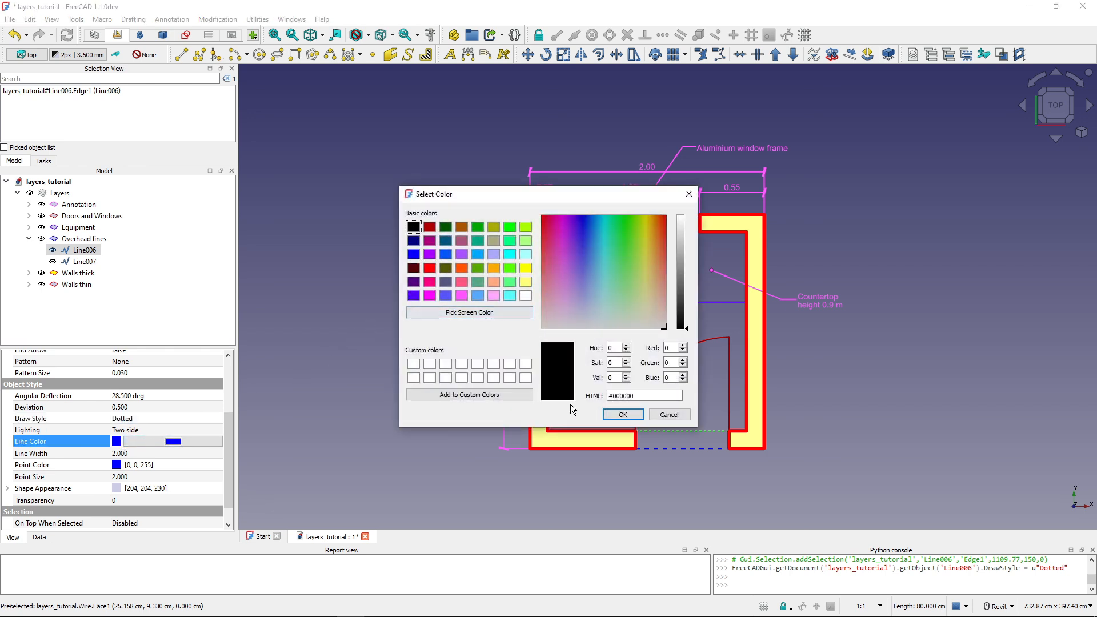
left_click(623, 415)
left_click(628, 493)
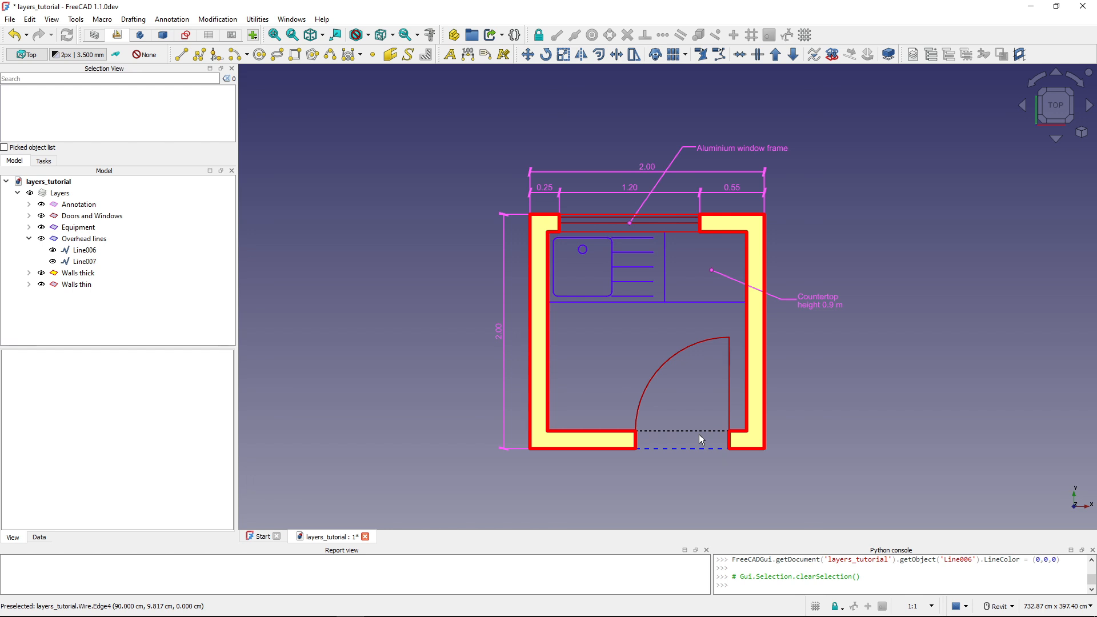
Change the Overhead lines layer's draw style to Dashdot in the Layers manager.
left_click(85, 239)
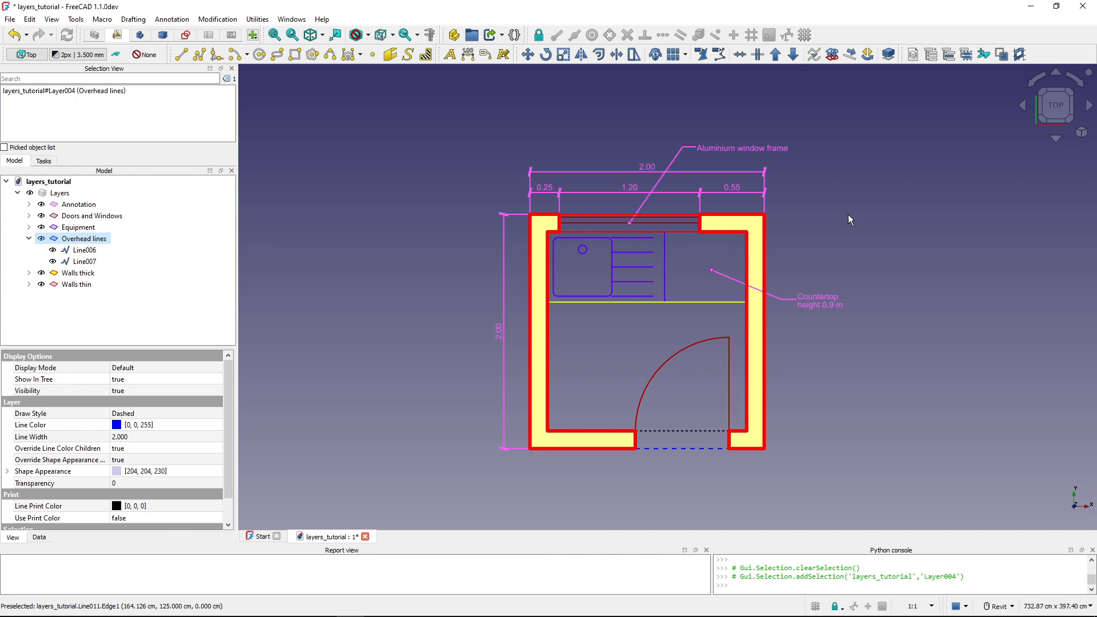
left_click(913, 55)
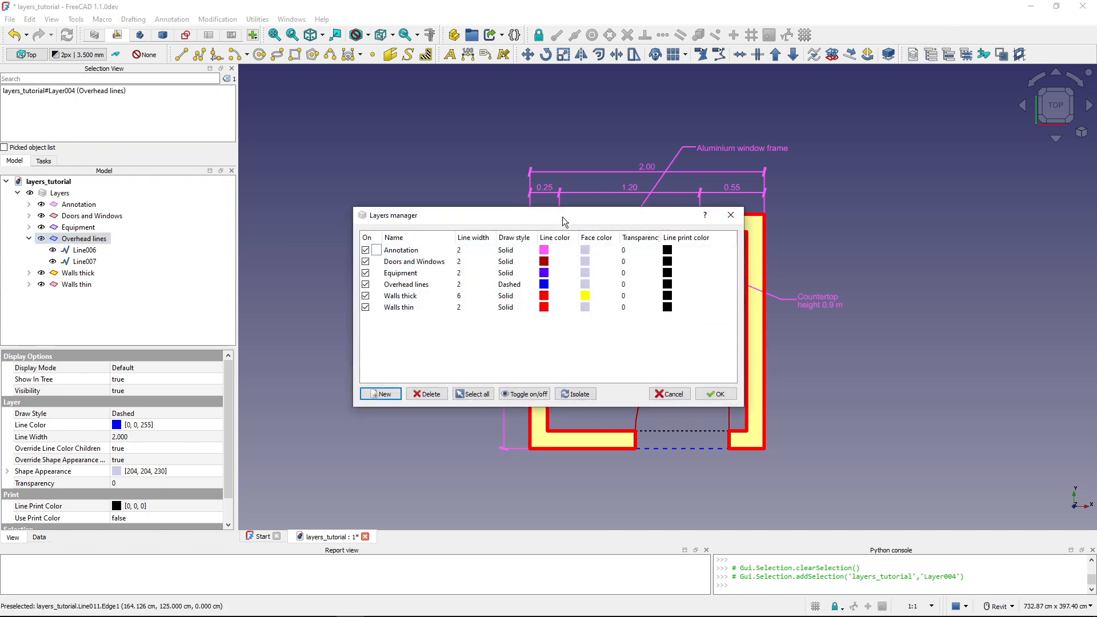
left_click_drag(562, 215, 508, 148)
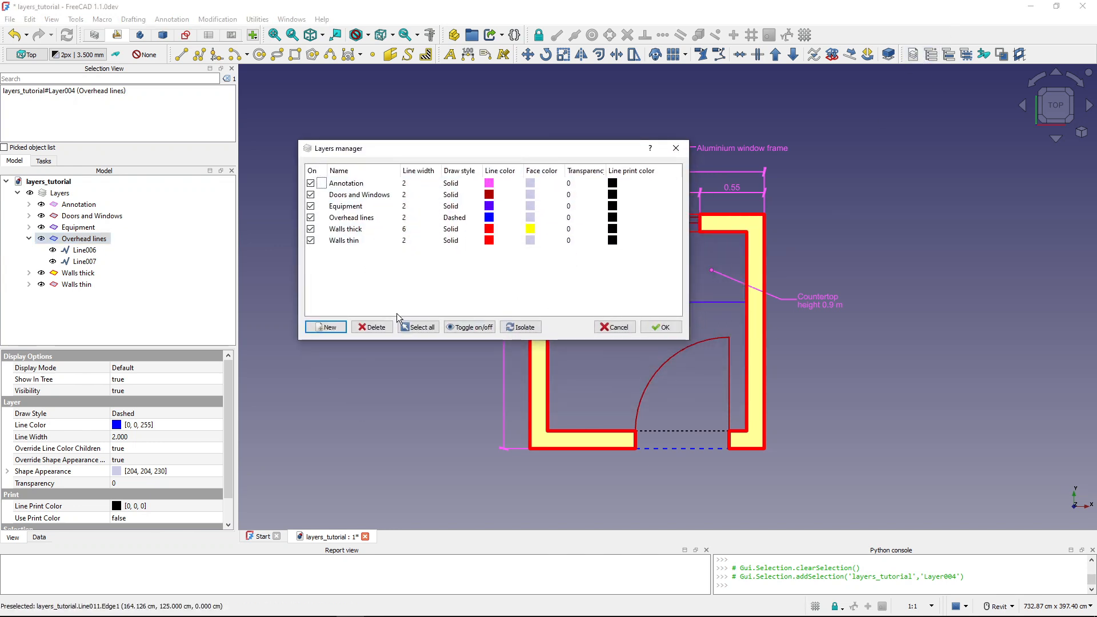
left_click(345, 221)
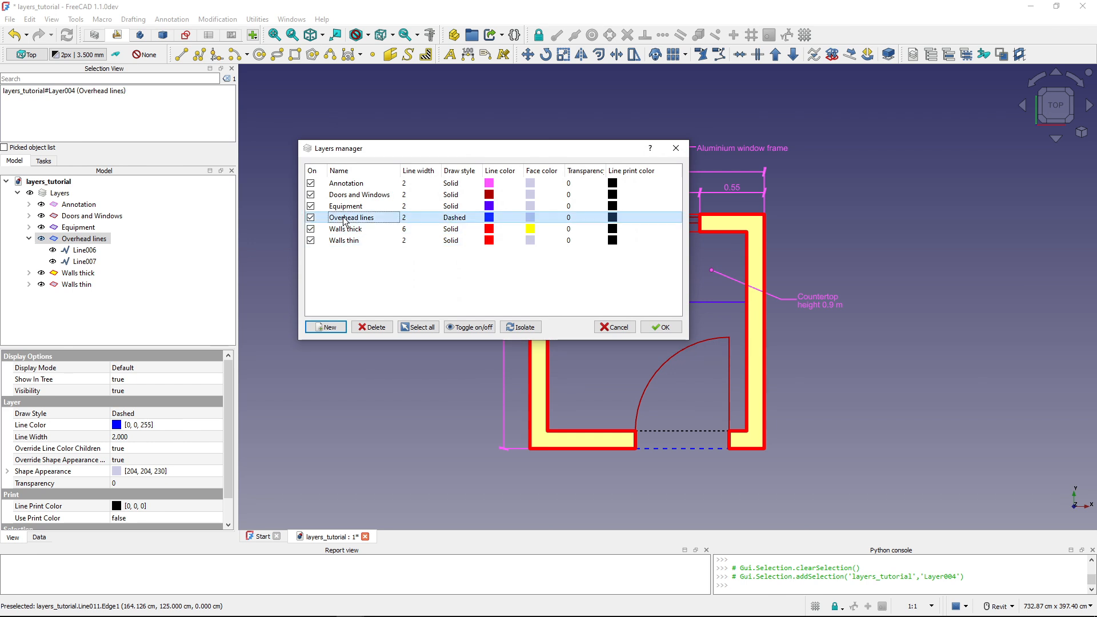
left_click(465, 217)
left_click(465, 218)
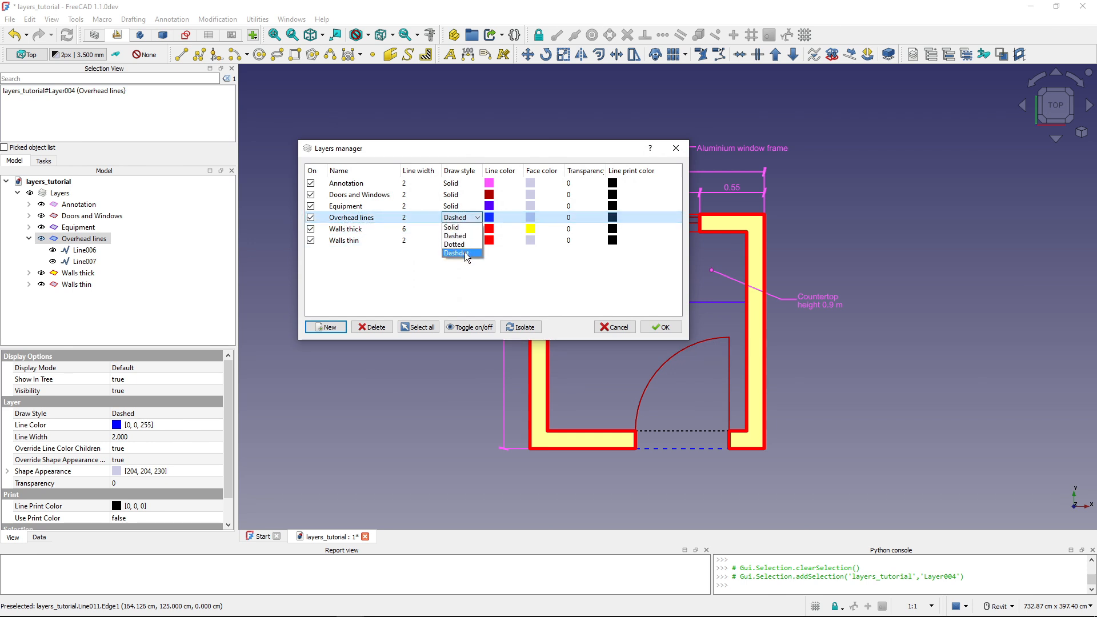
Set the Overhead lines layer's line color to orange (#ff5500), apply it, and check the outer door-opening line's style.
left_click(489, 219)
left_click(488, 217)
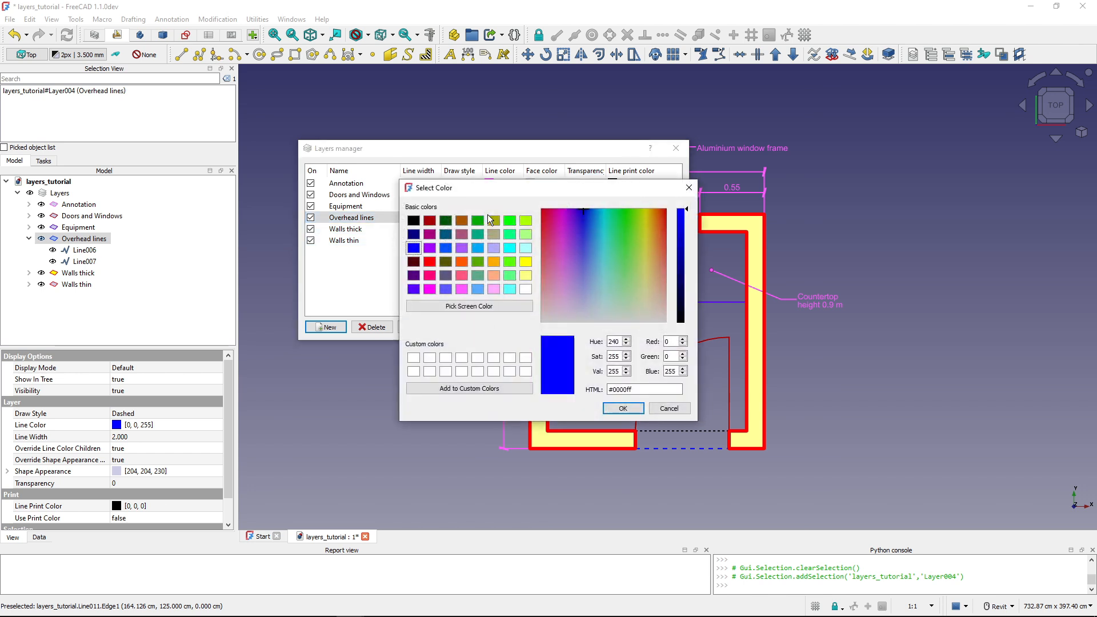
left_click(462, 262)
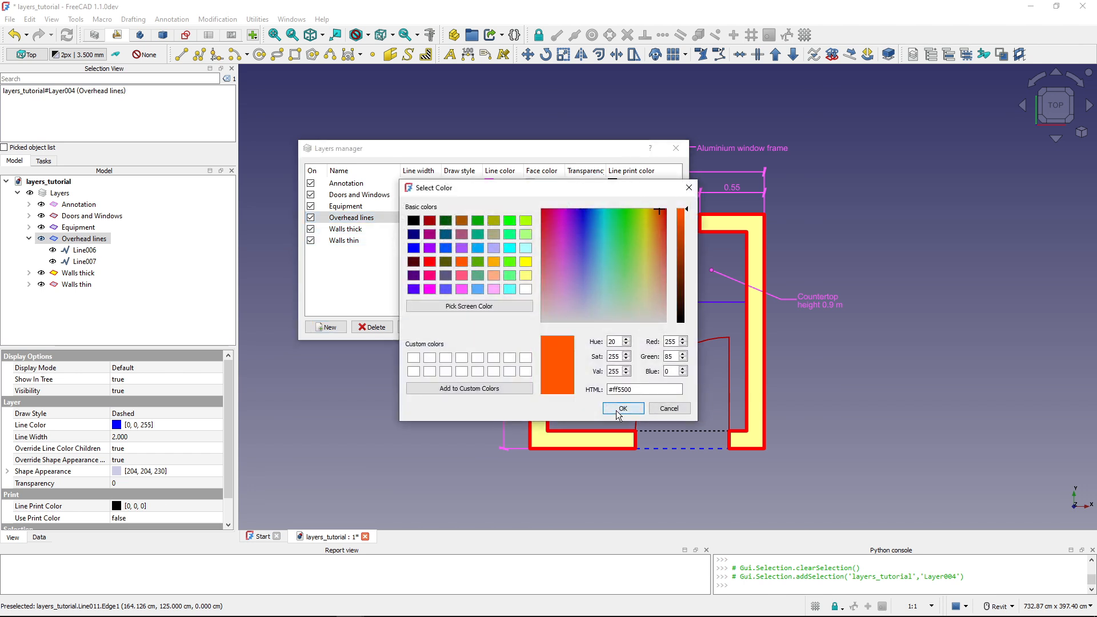
left_click(623, 408)
left_click(646, 327)
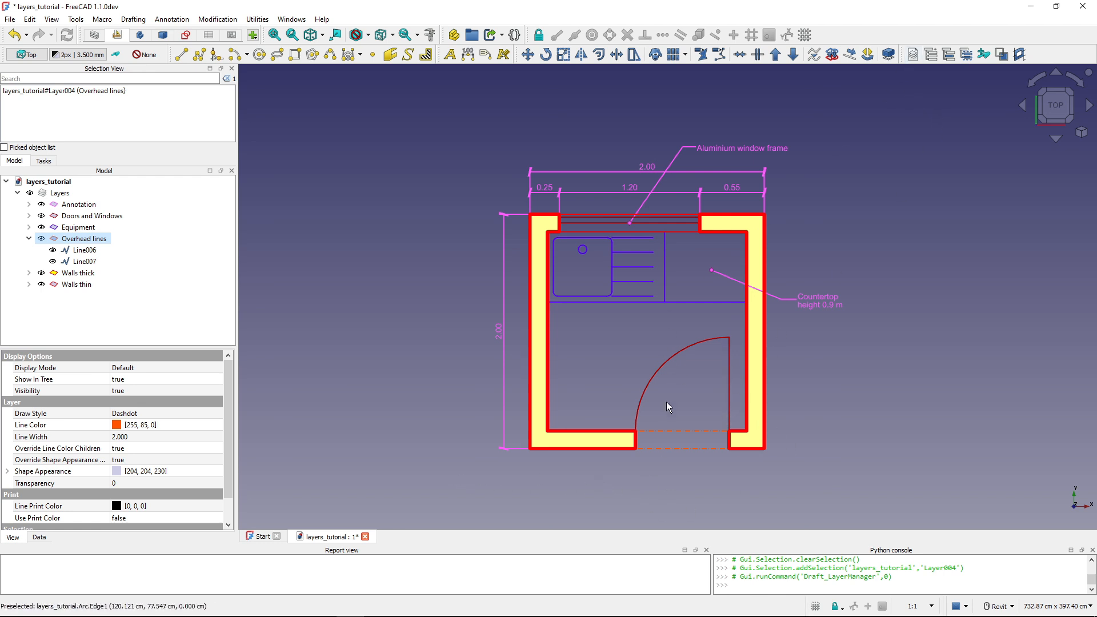
left_click(691, 449)
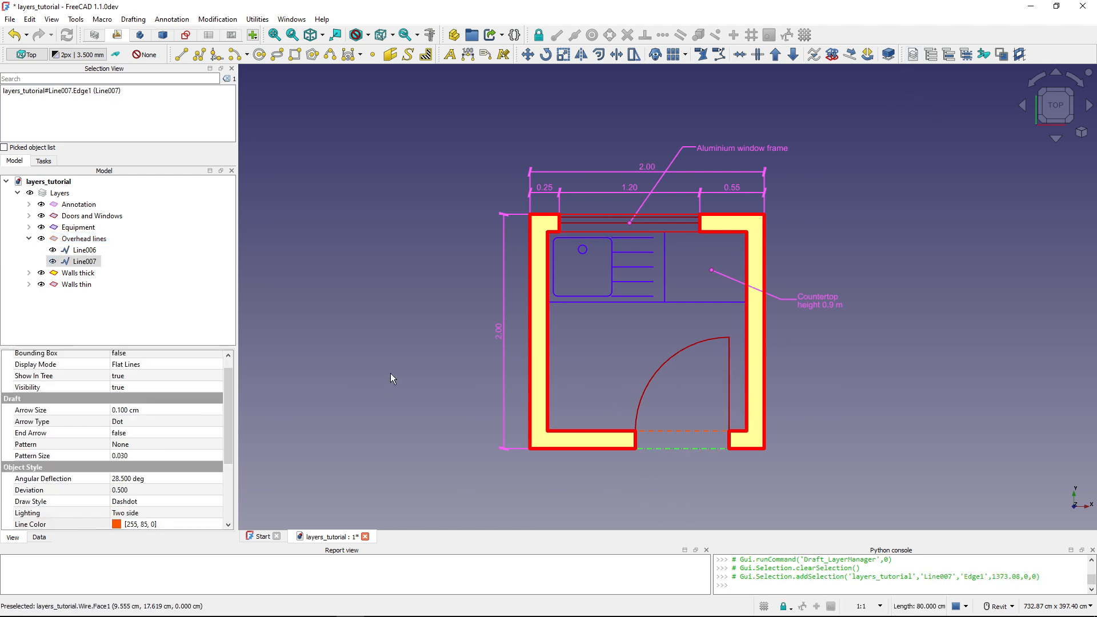
left_click(422, 372)
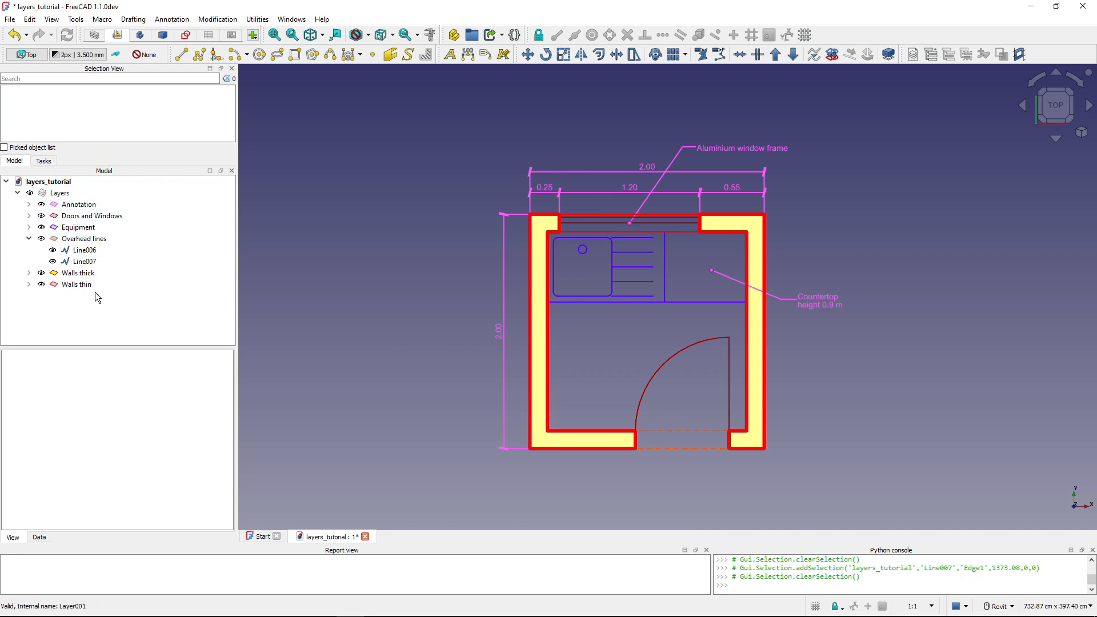
Draw a diagonal test line beside the floor plan with no layer active, and check its place in the model tree.
left_click(181, 54)
left_click(329, 406)
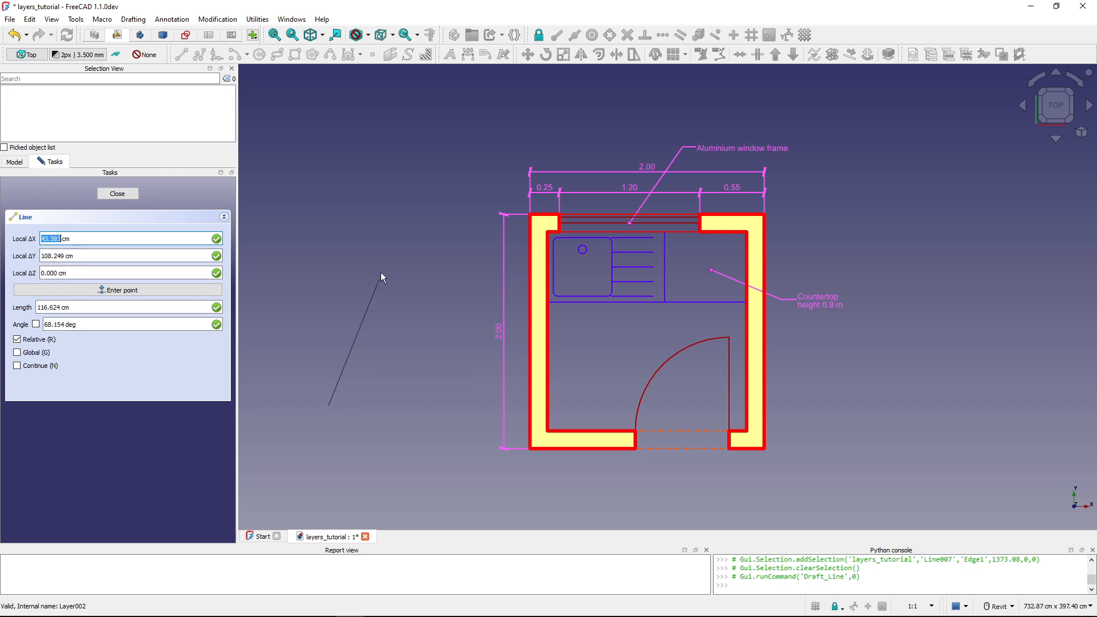
left_click(380, 272)
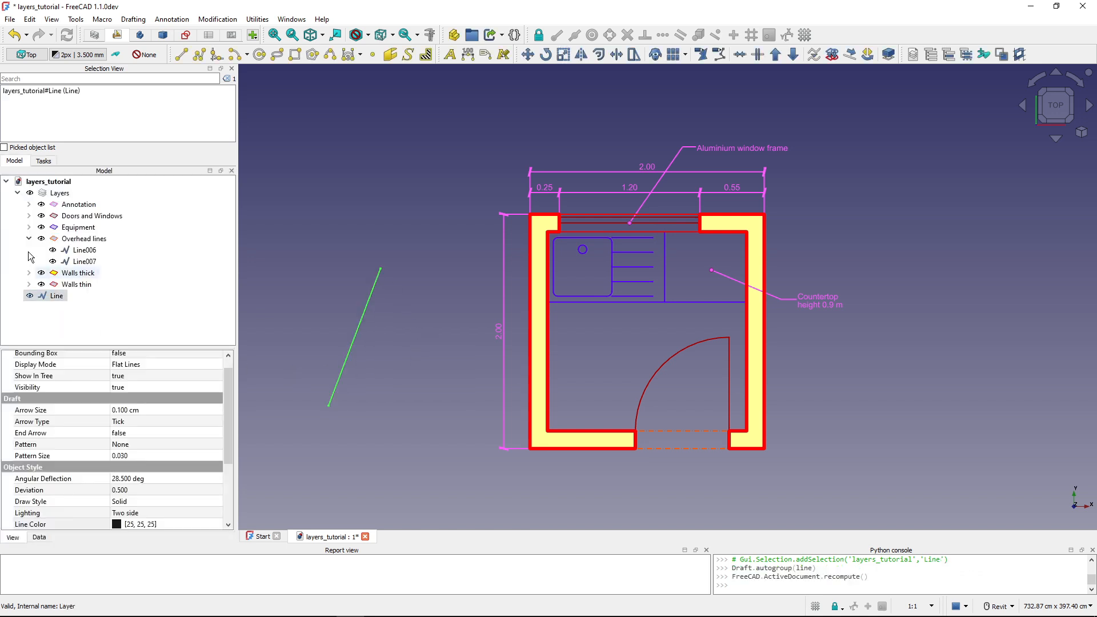
left_click(24, 194)
left_click(17, 194)
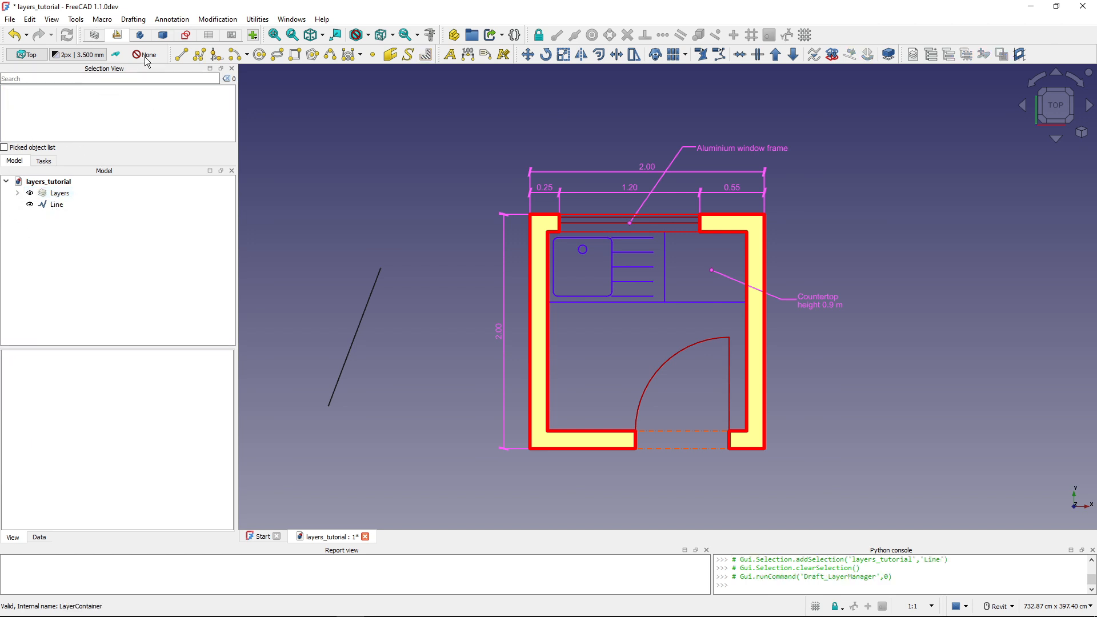
Make Walls thick the active layer for new objects.
left_click(145, 57)
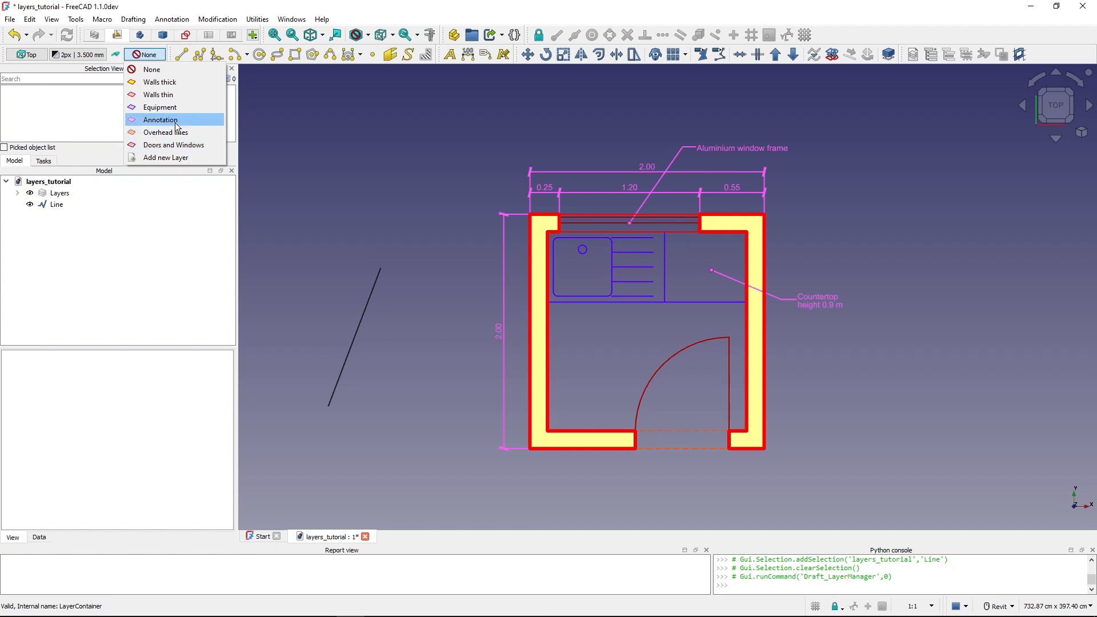
left_click(172, 81)
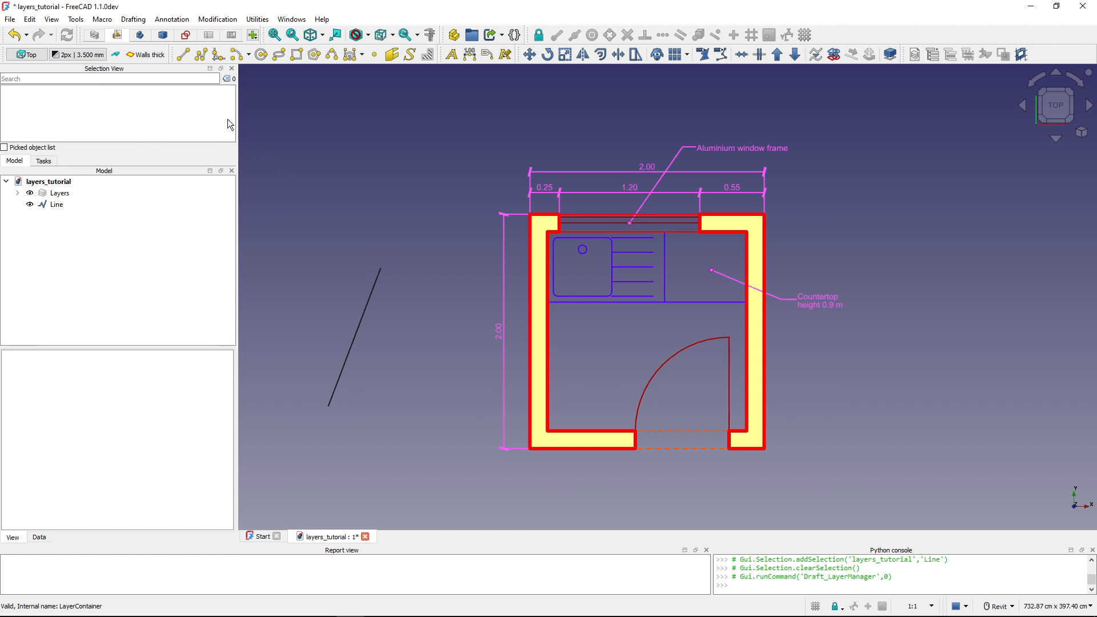
key("ctrl")
key("ctrl")
key("ctrl")
Draw a second diagonal line above the first test line and check its placement in the Walls thick layer.
left_click(184, 55)
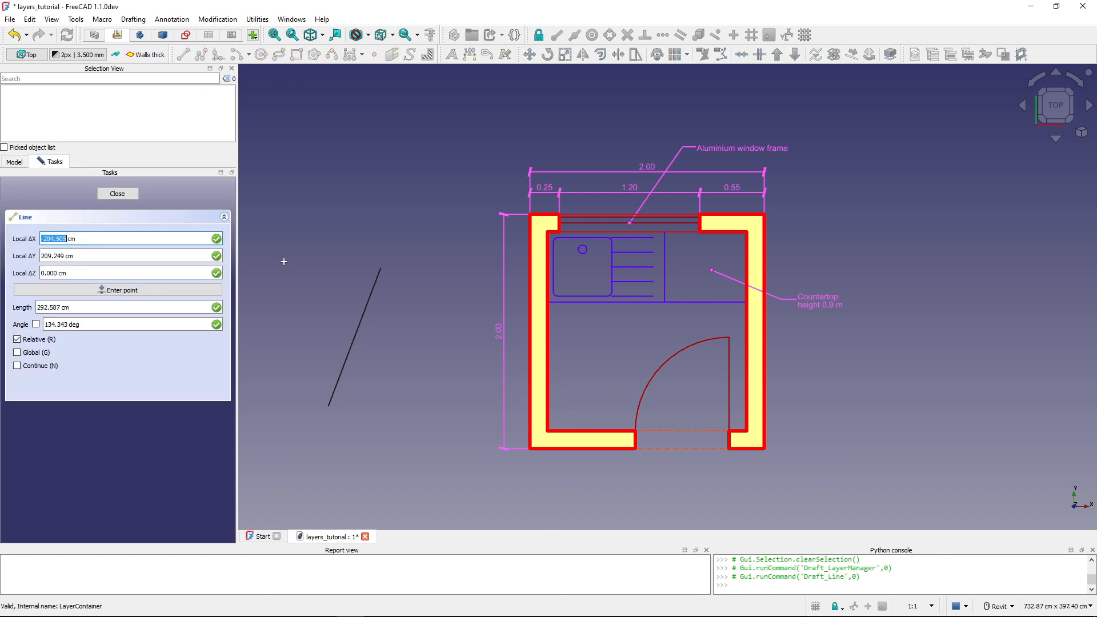
left_click(305, 307)
left_click(378, 176)
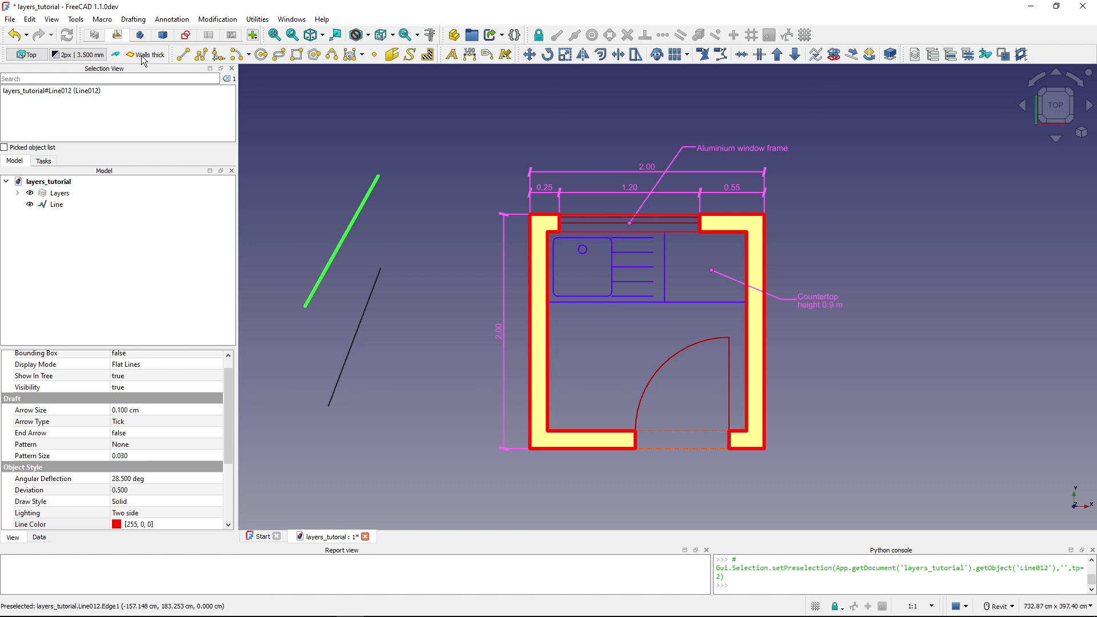
left_click(18, 194)
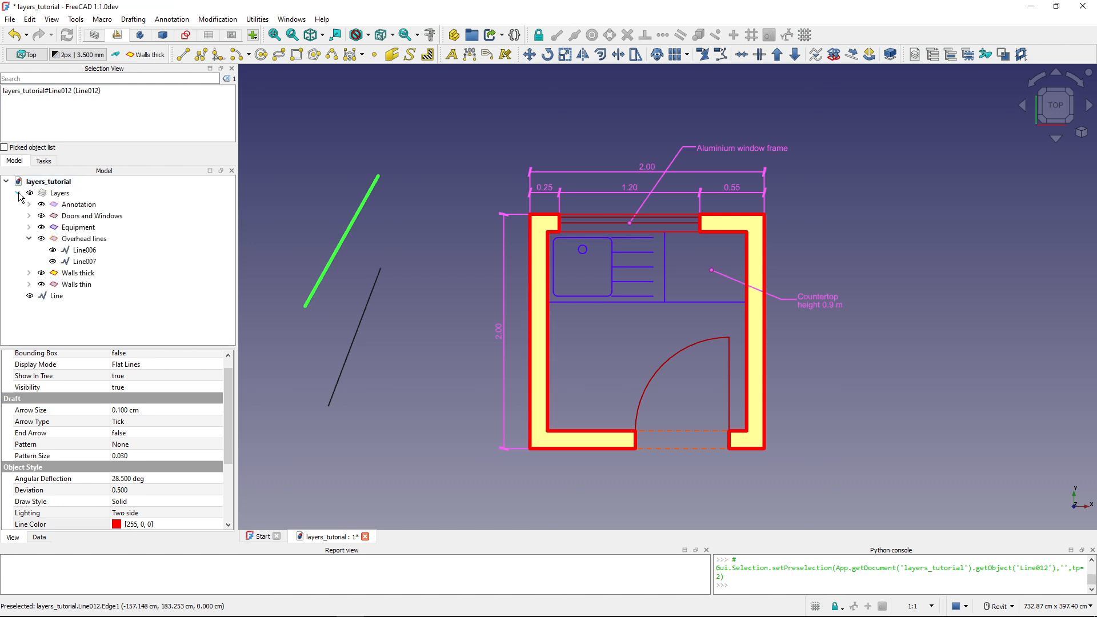
left_click(29, 238)
left_click(29, 250)
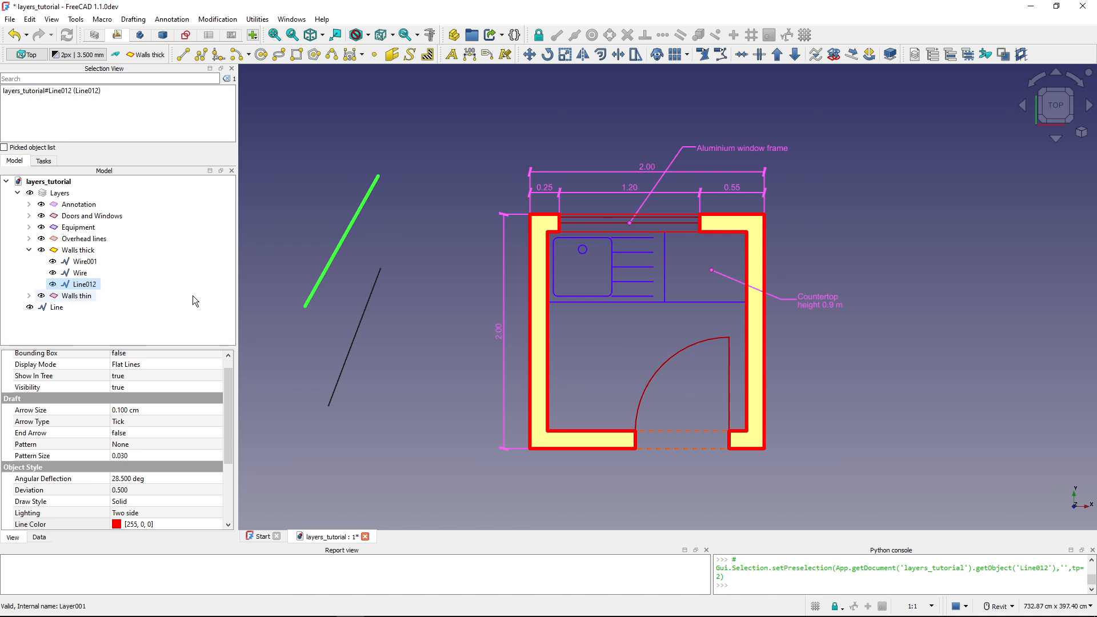
Clear the selection and activate the Annotation layer from the model tree.
left_click(333, 261)
right_click(79, 205)
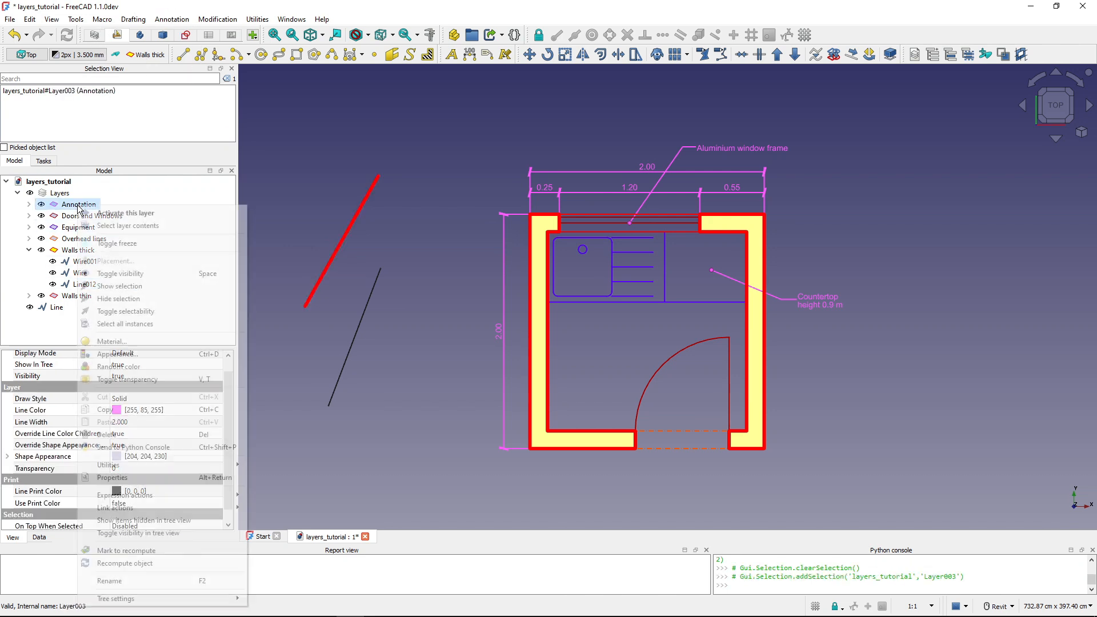
left_click(129, 215)
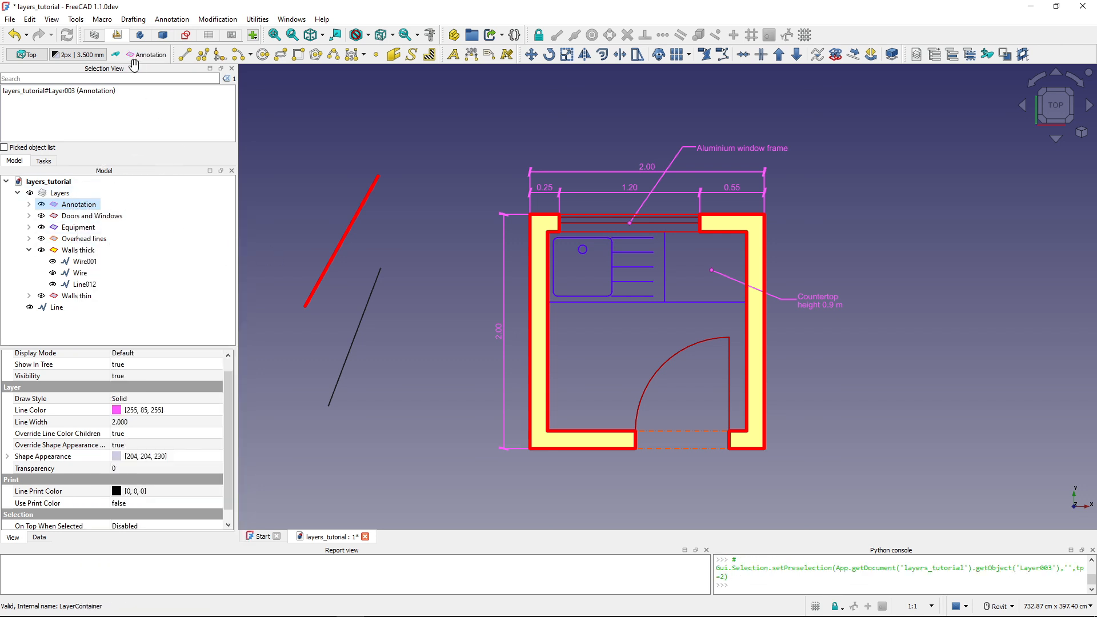
Draw an unfilled test rectangle above the two diagonal lines beside the floor plan.
left_click(298, 54)
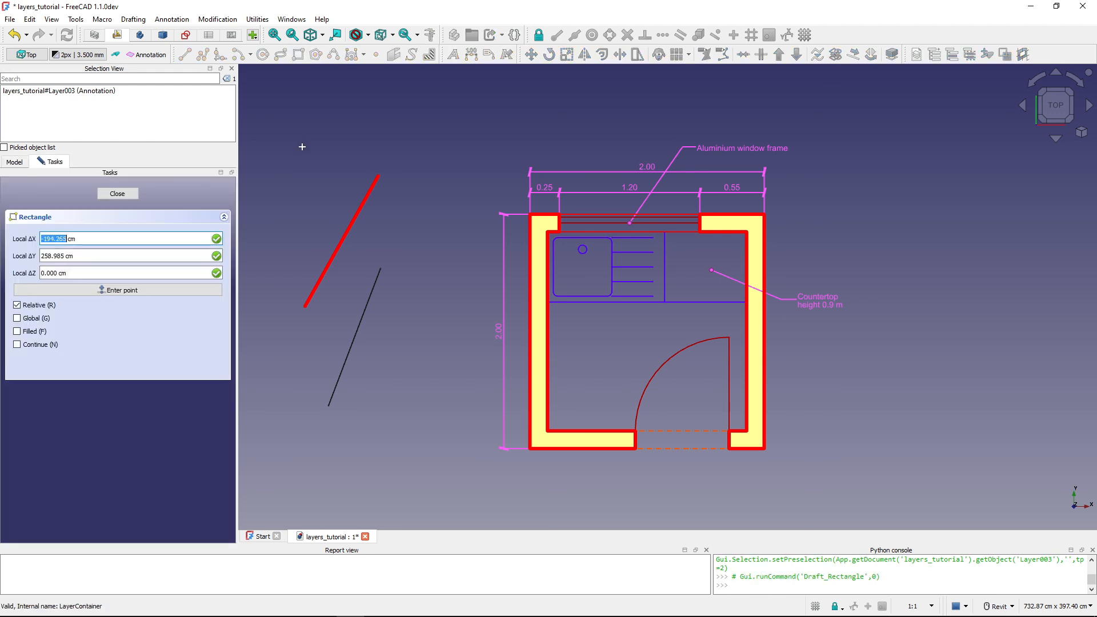
left_click(311, 161)
left_click(378, 108)
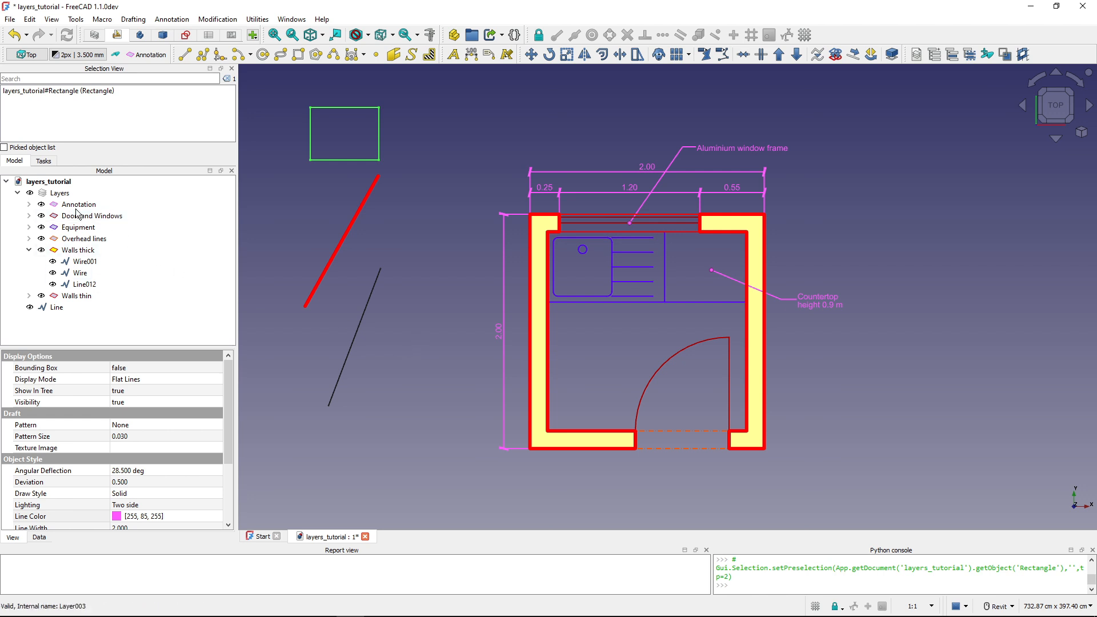
left_click(428, 325)
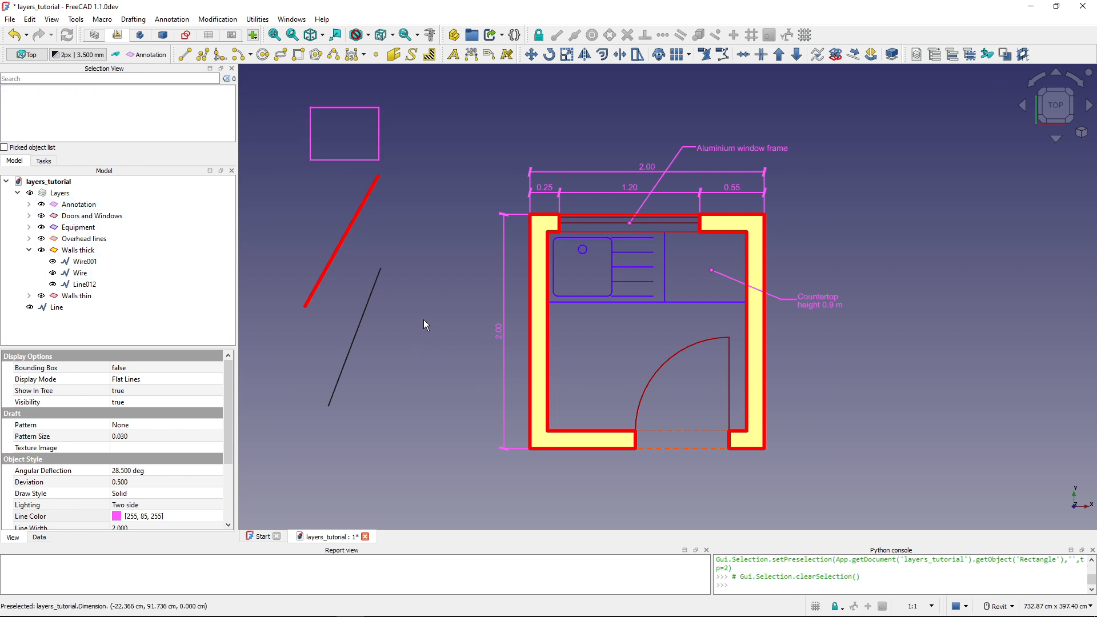
Box-select the two diagonal test lines and the rectangle beside the floor plan and delete them.
key("shift+b")
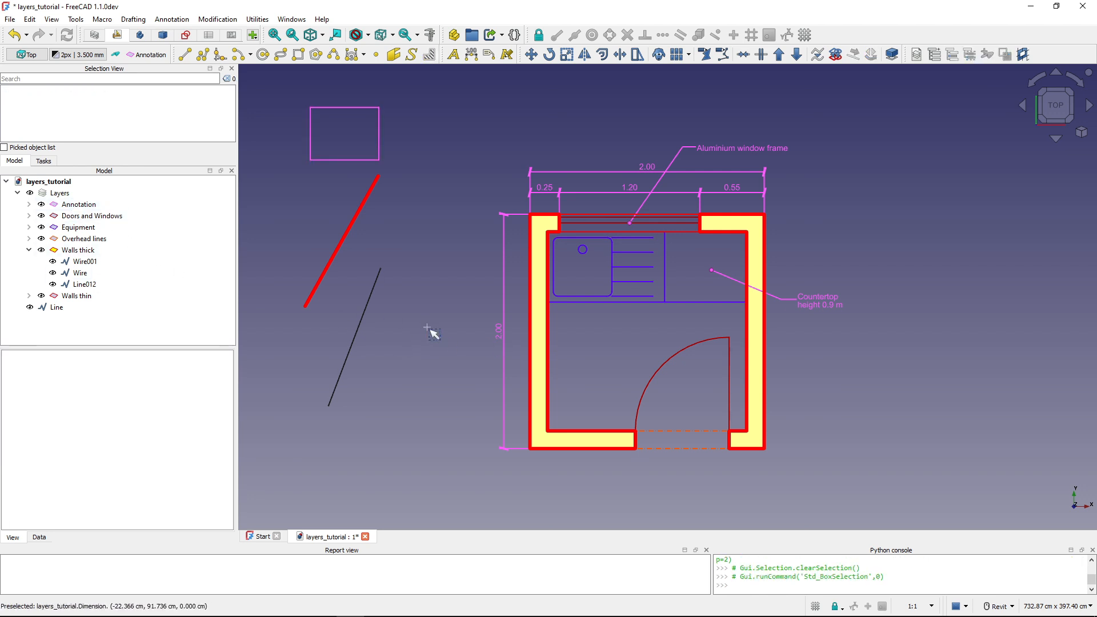
left_click_drag(428, 329, 292, 81)
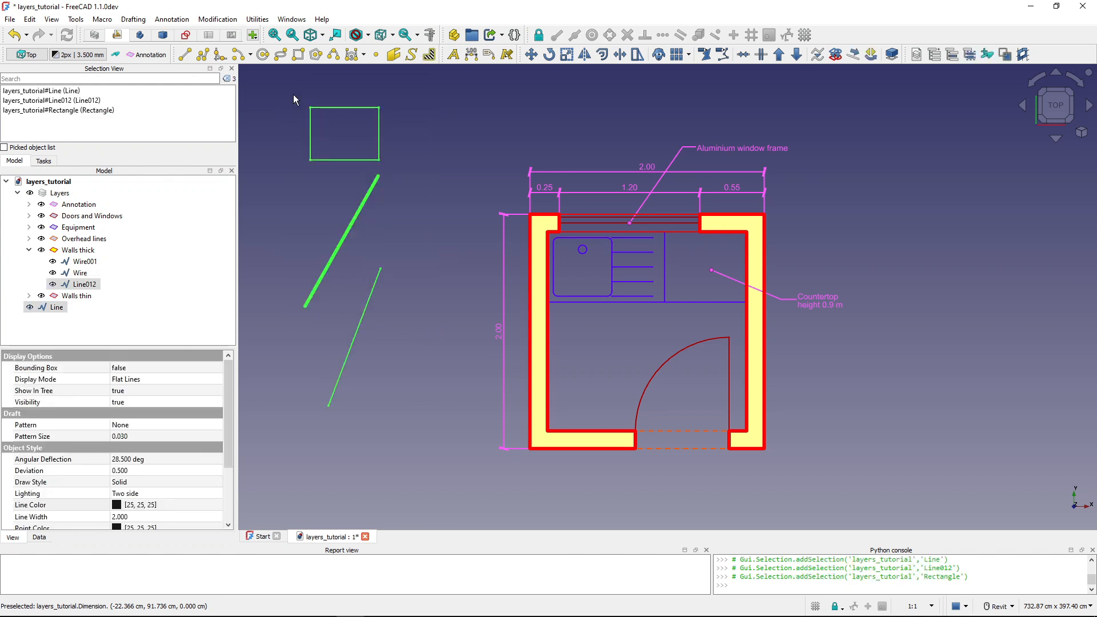
key("Delete")
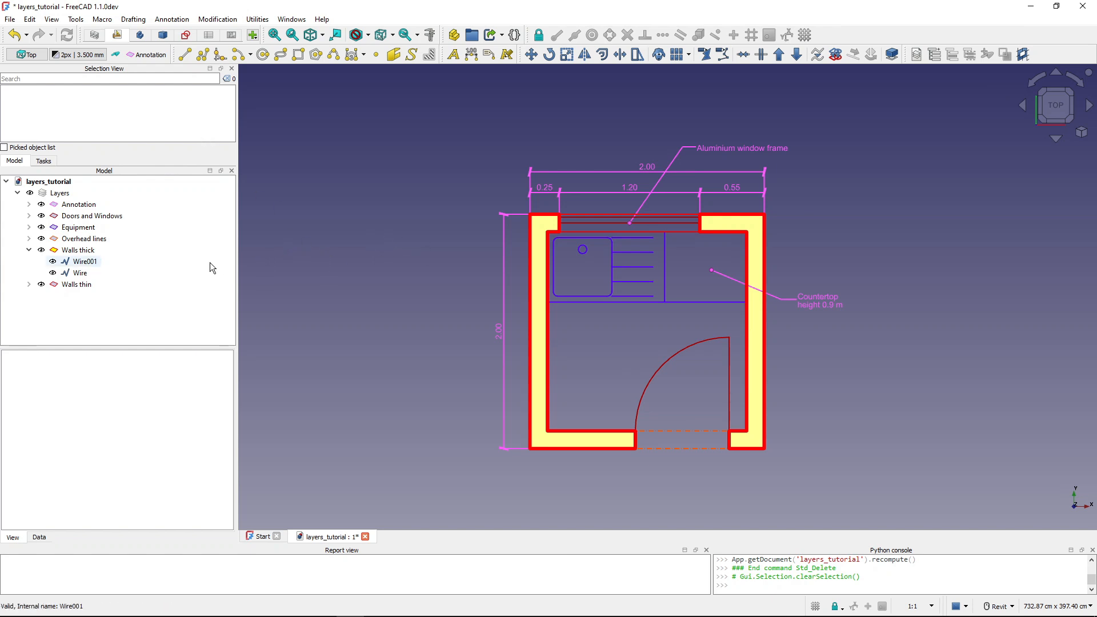
Select all contents of the Annotation layer, review its labels and dimensions in the model tree, and clear the selection.
left_click(79, 206)
right_click(78, 206)
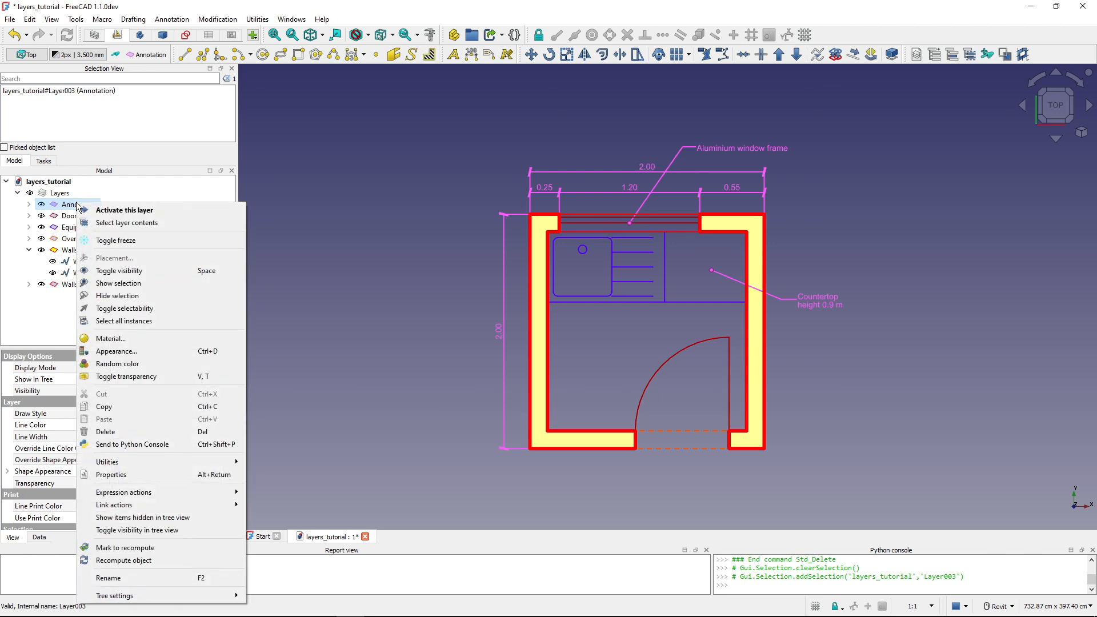
left_click(137, 223)
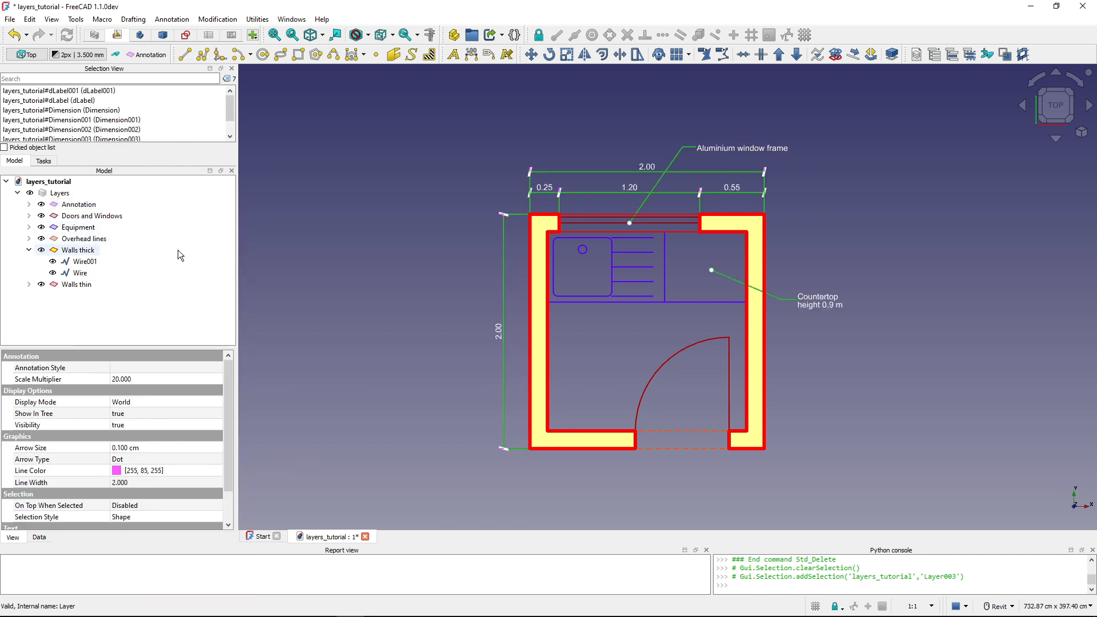
left_click(29, 204)
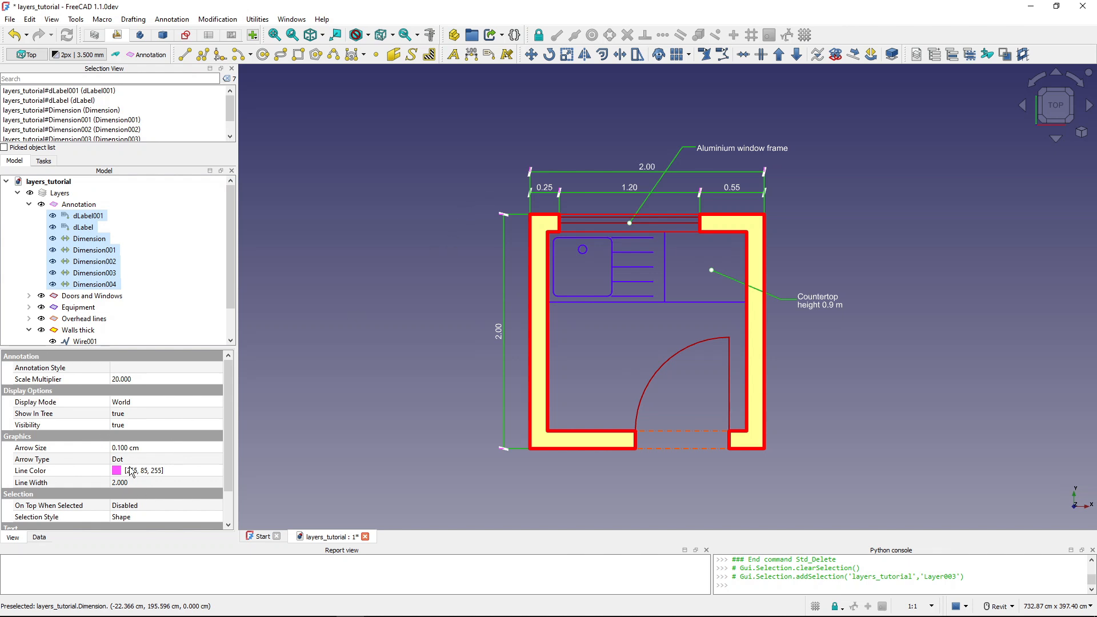
left_click(28, 204)
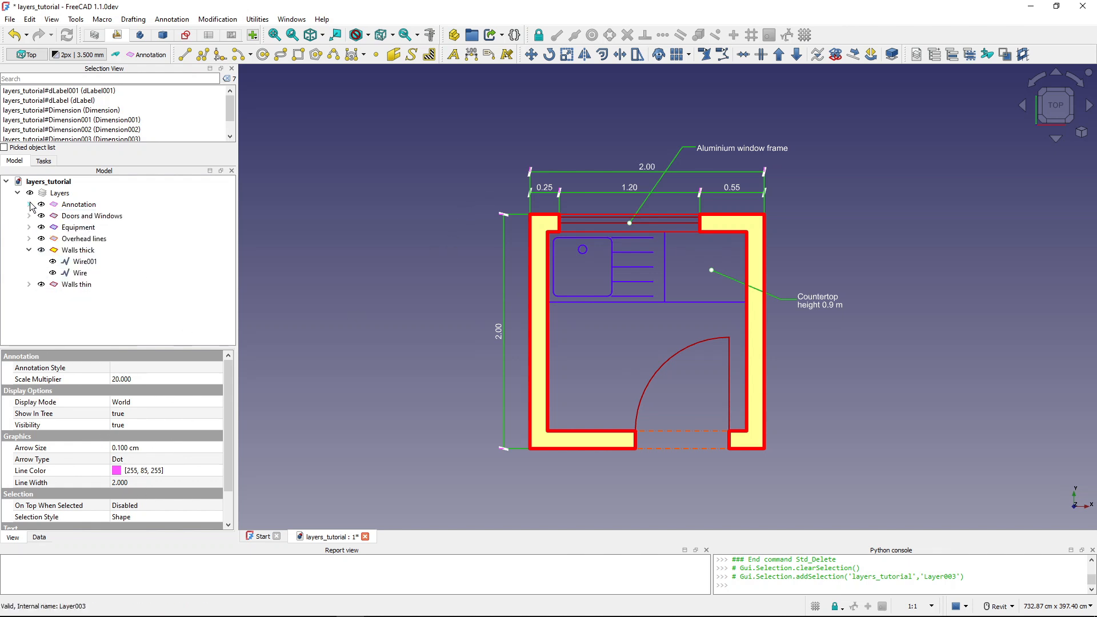
left_click(404, 259)
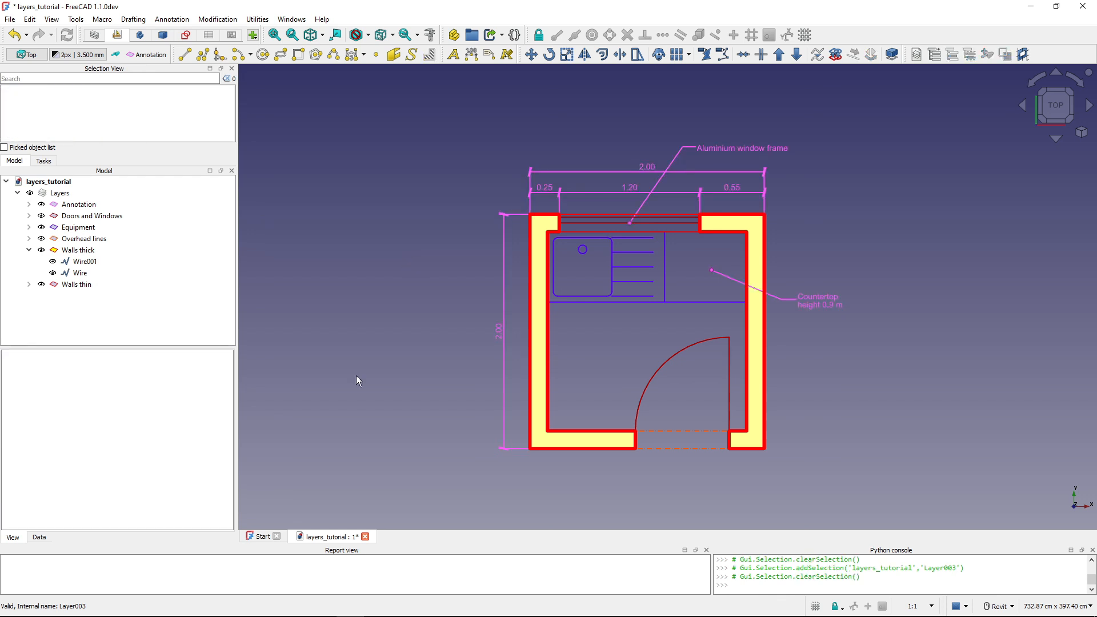
Collapse the Walls thick layer in the model tree and toggle the Annotation layer's visibility off and back on.
left_click(28, 249)
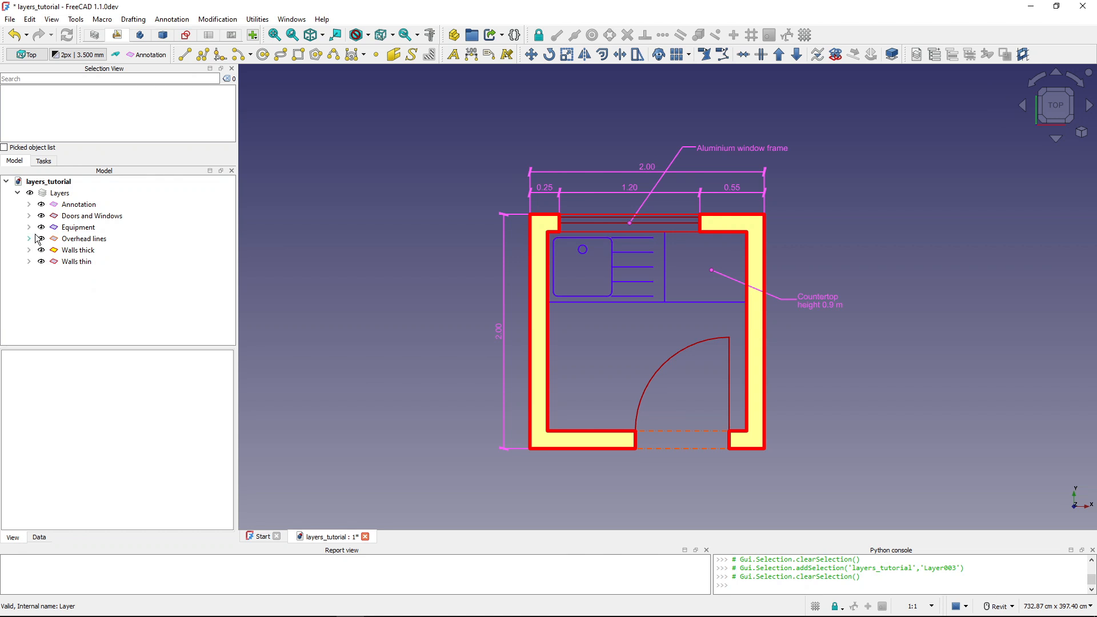
left_click(41, 205)
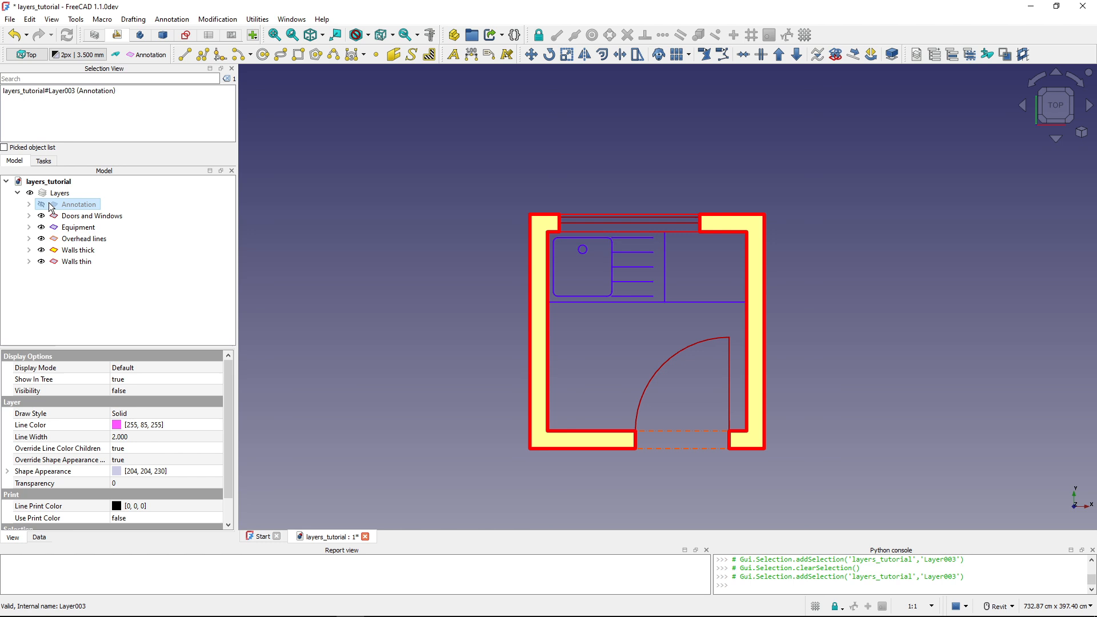
key("space")
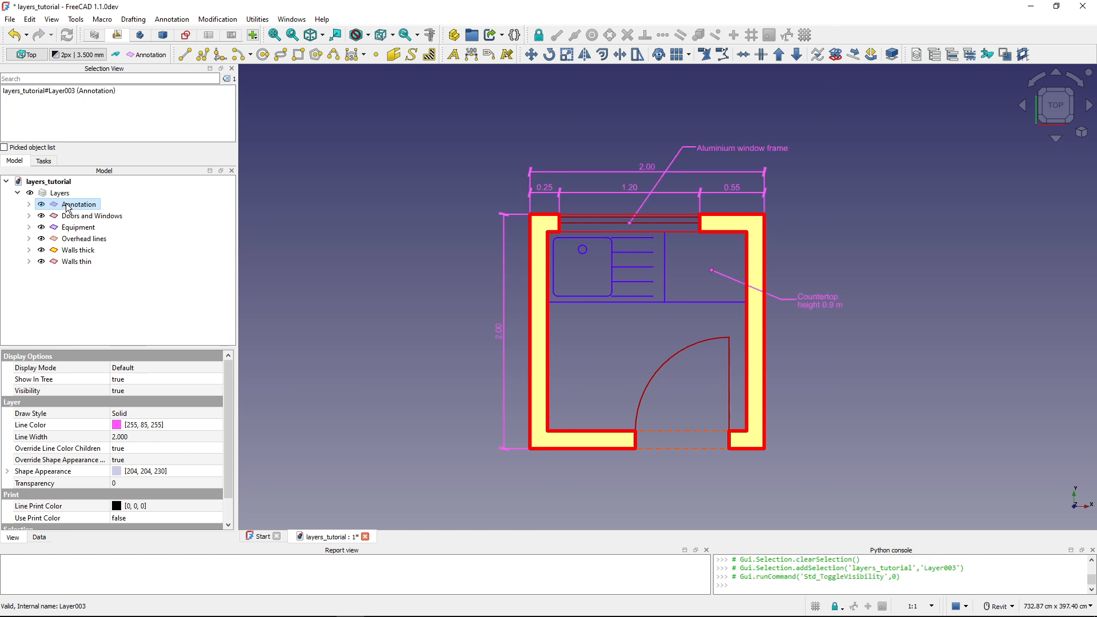
Hide the Equipment layer and the Annotation layer in the model tree.
left_click(78, 227)
key("space")
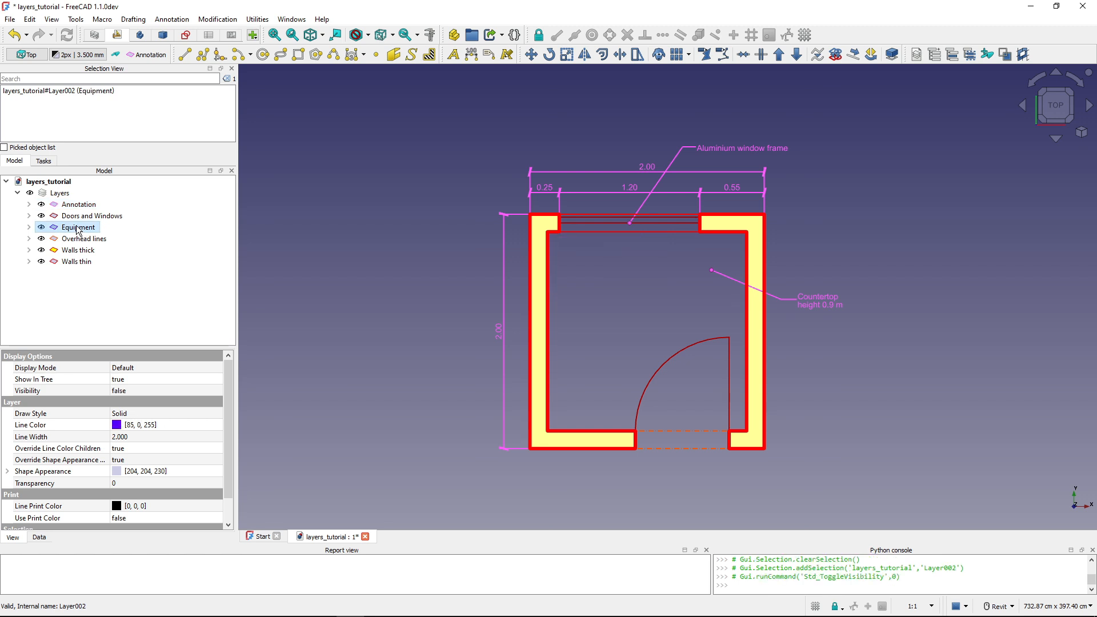
left_click(75, 205)
key("space")
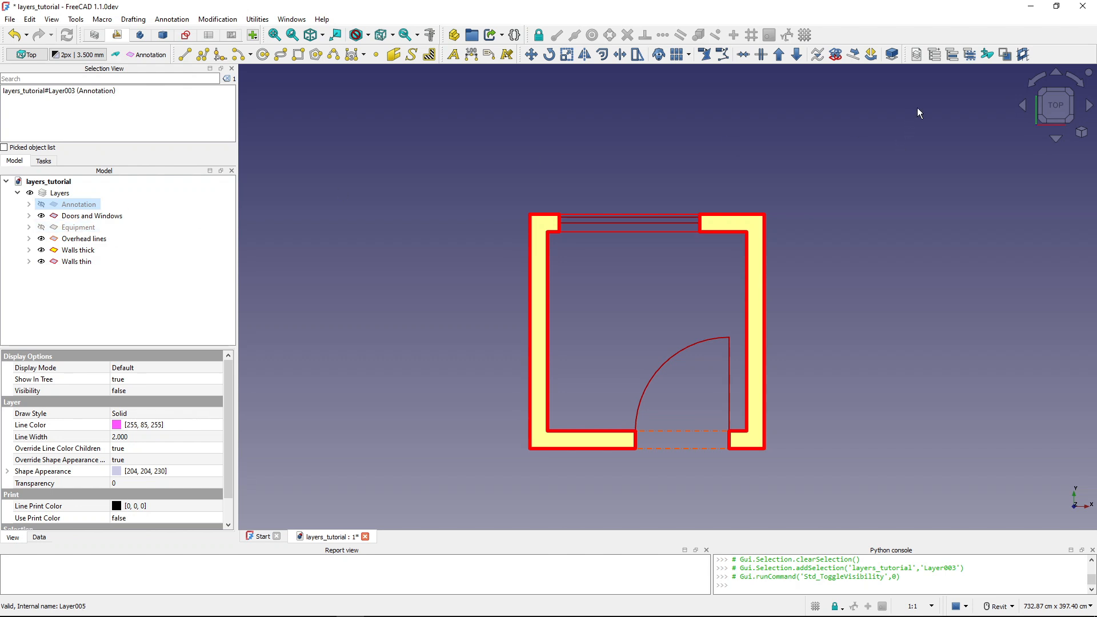
Switch the Equipment layer back on in the layers manager and apply the change.
left_click(917, 55)
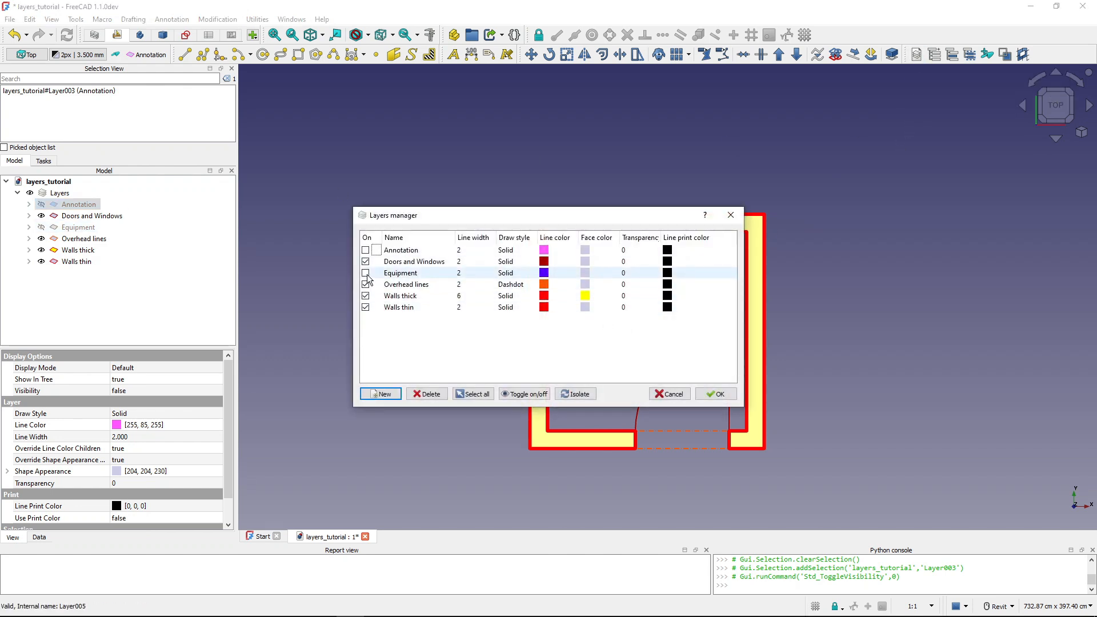
left_click(365, 273)
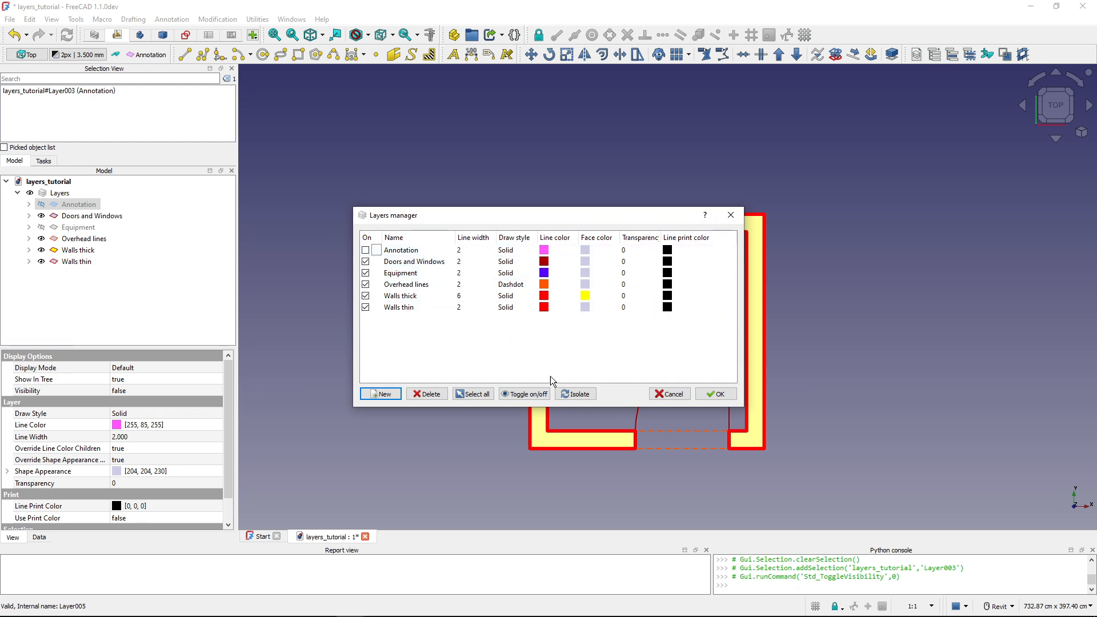
left_click_drag(588, 222, 400, 143)
left_click(536, 314)
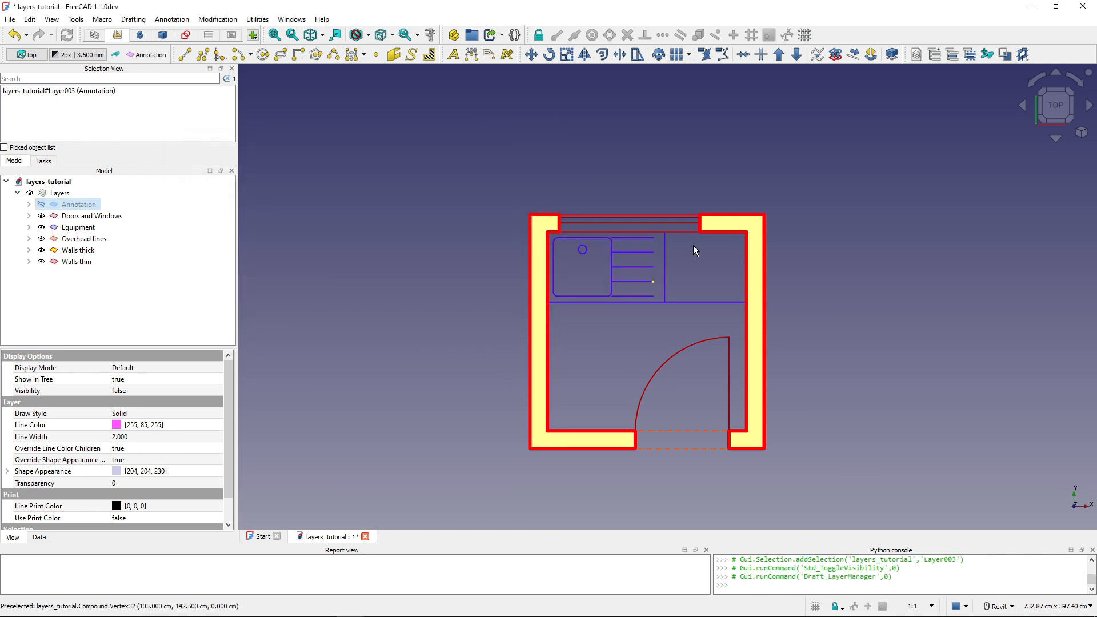
Add three new layers in the layers manager and delete the last of them.
left_click(920, 53)
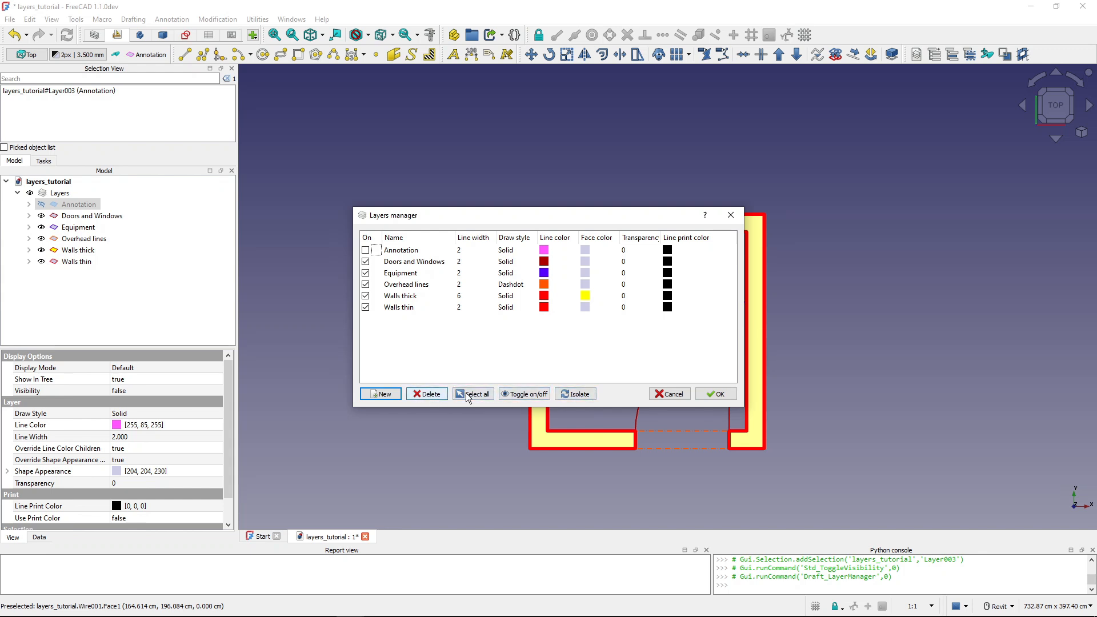
left_click(377, 394)
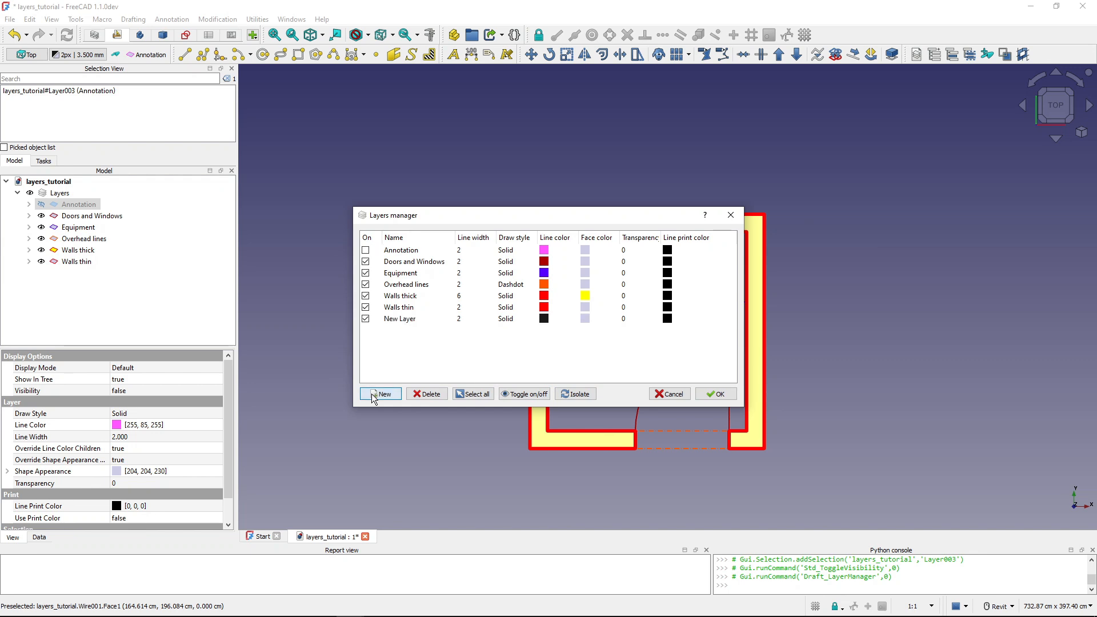
left_click(377, 394)
left_click(377, 394)
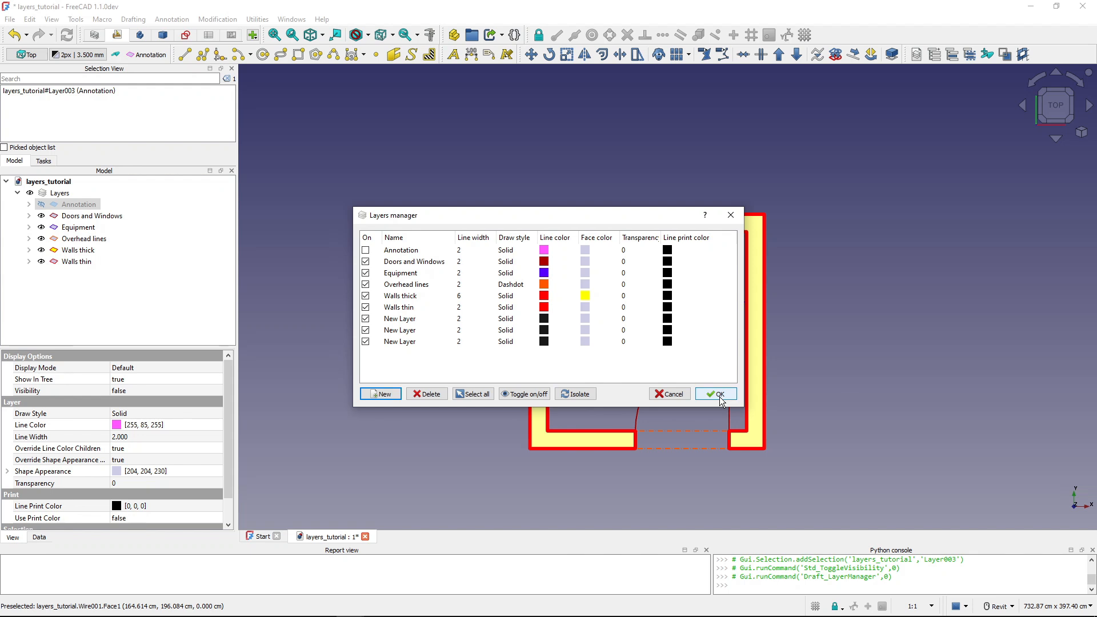
left_click(396, 342)
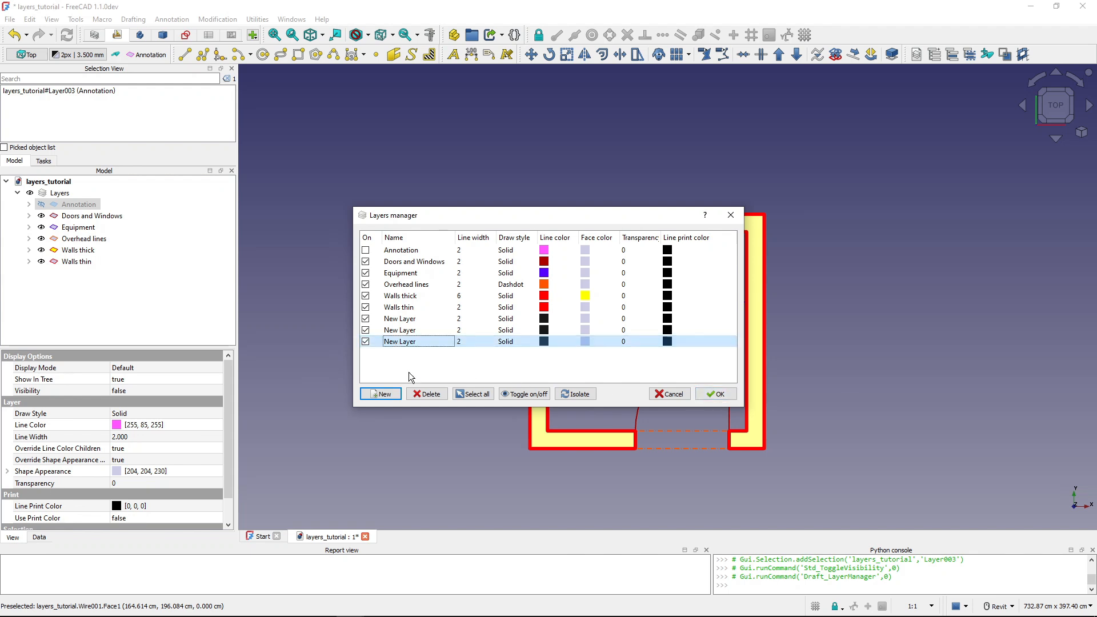
left_click(428, 395)
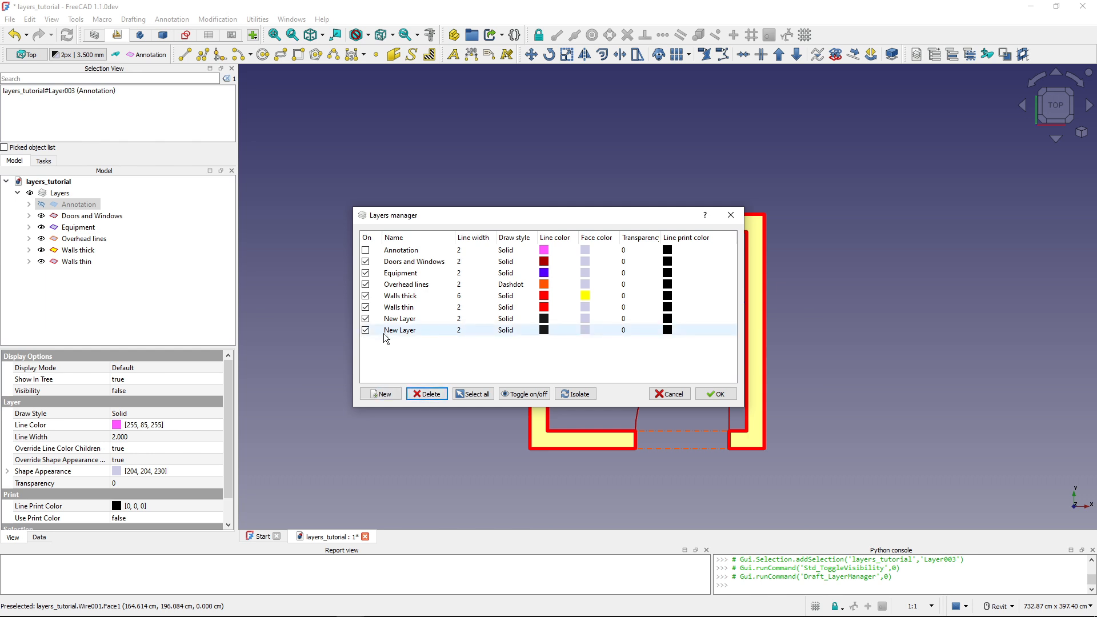
Switch the Annotation layer on in the layers manager.
left_click(475, 394)
left_click(366, 252)
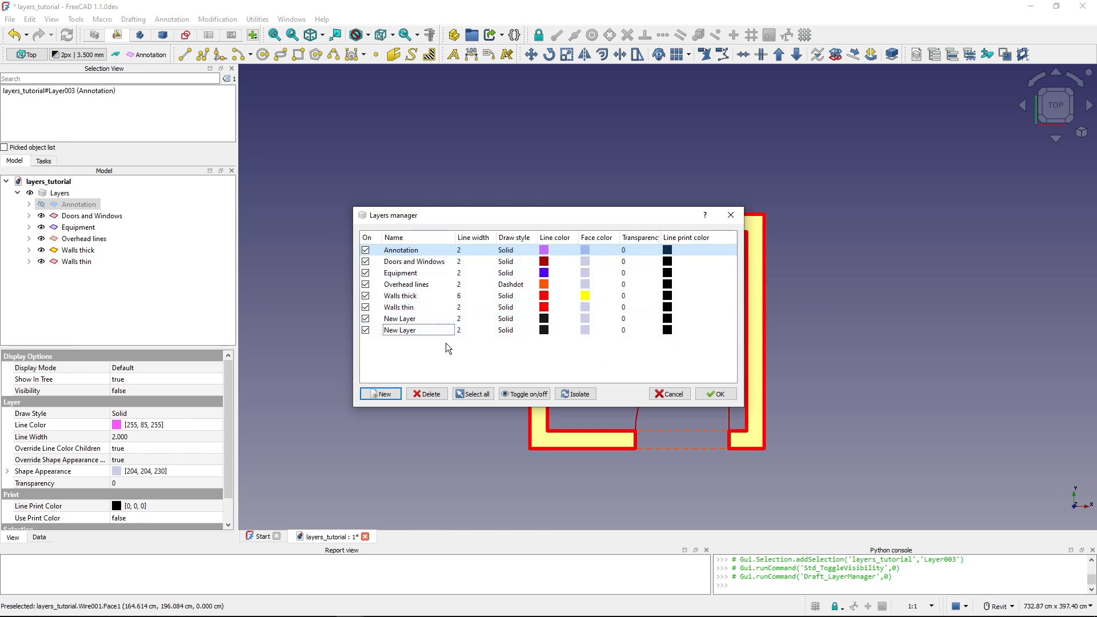
Try separate and contiguous multi-row layer selections, and toggle the Overhead lines layer off and back on.
left_click(416, 330)
left_click(417, 307, "ctrl")
left_click(421, 284, "ctrl")
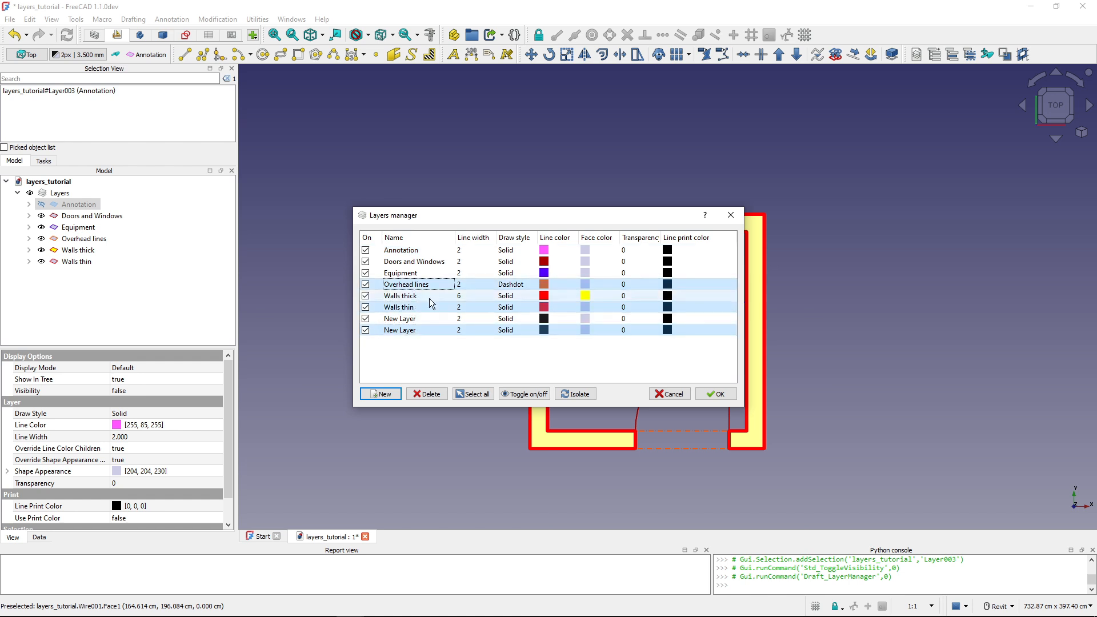
left_click(408, 263)
left_click(410, 285, "shift")
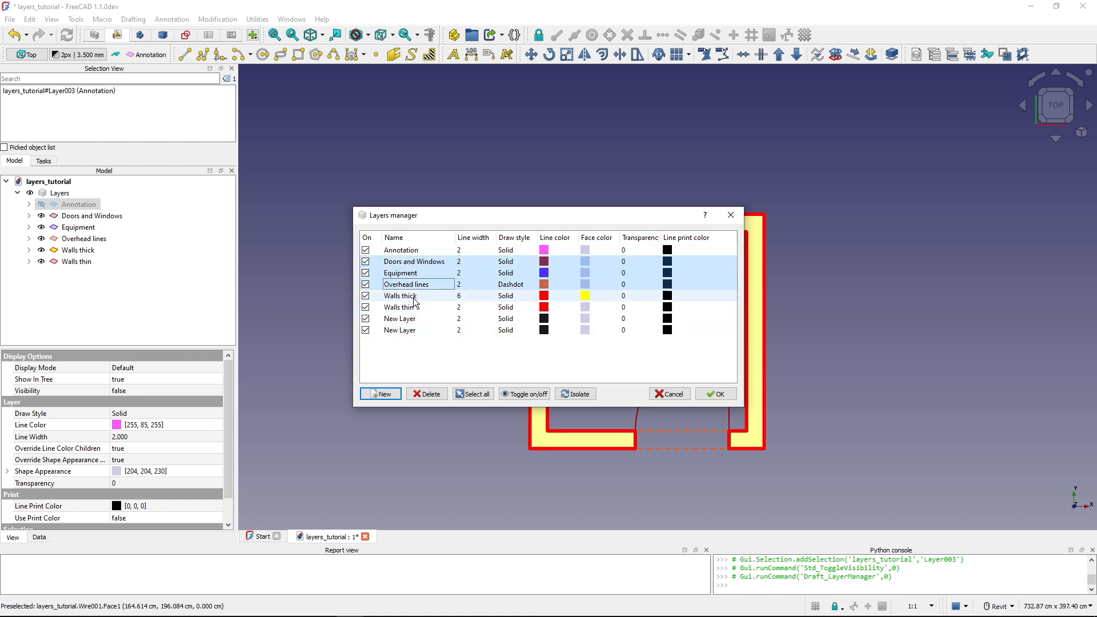
key("space")
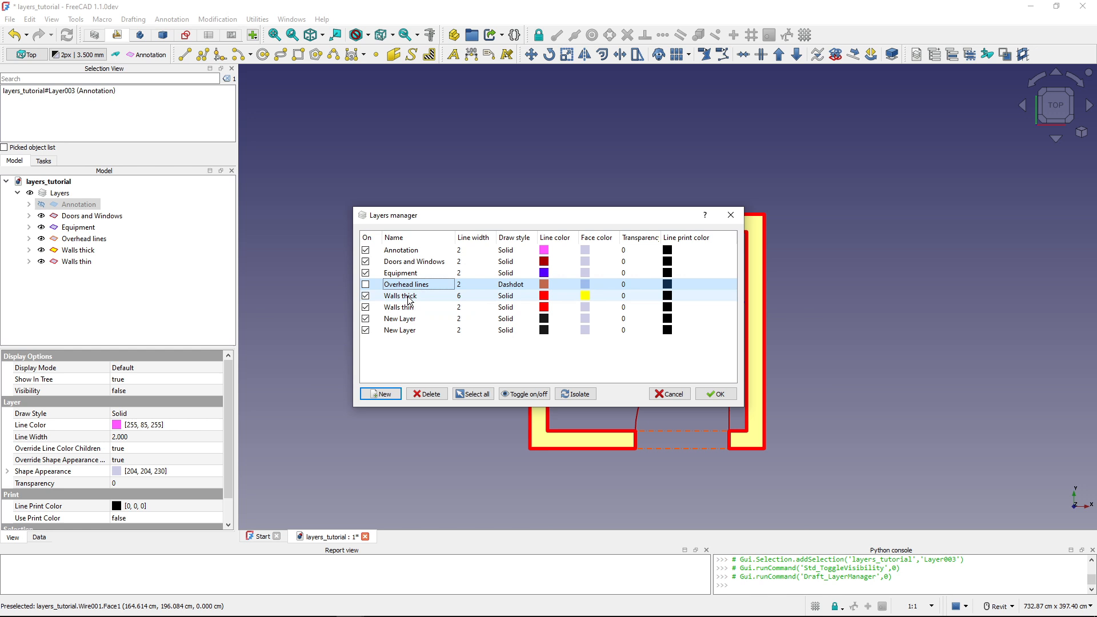
key("space")
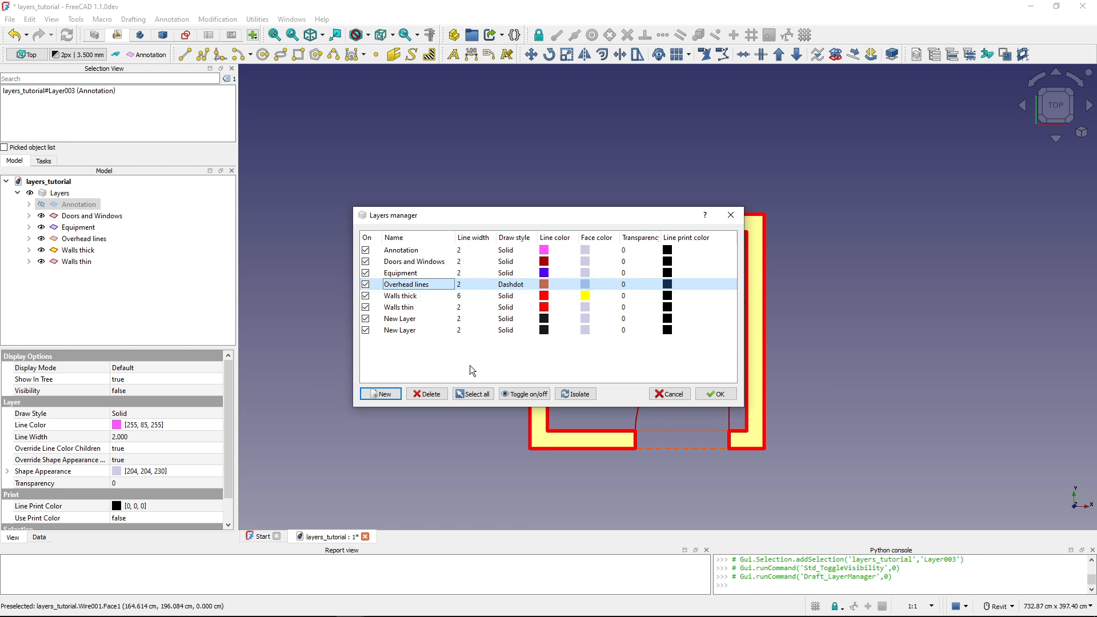
Select the Doors and Windows, Equipment and Overhead lines layers together and toggle them off and back on.
key("Up")
key("Up")
key("shift+Down")
key("shift+Down")
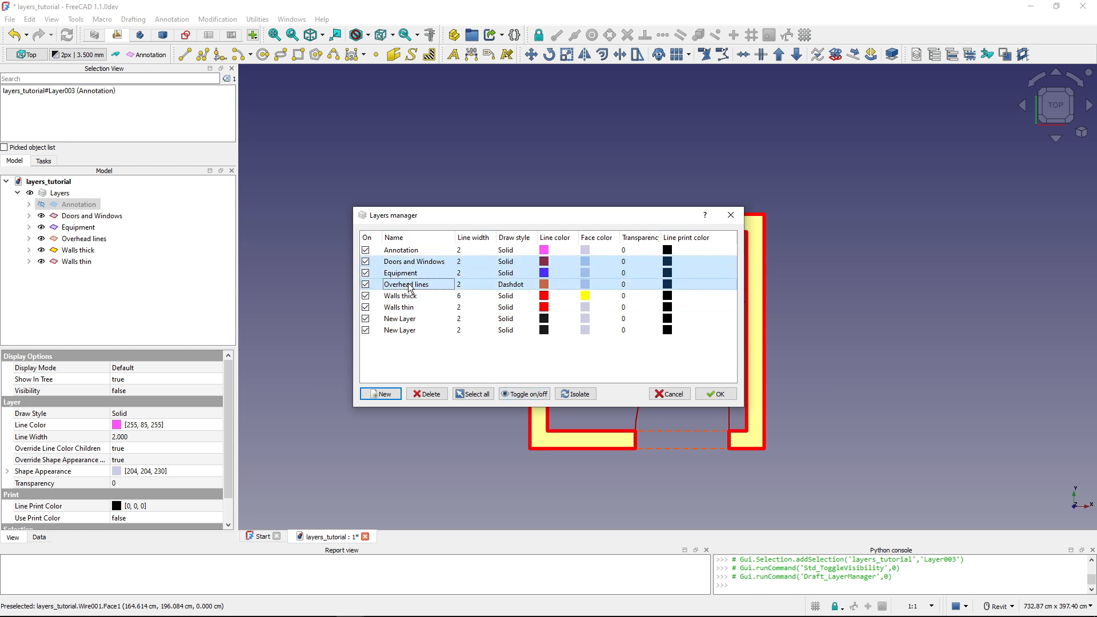
left_click(527, 395)
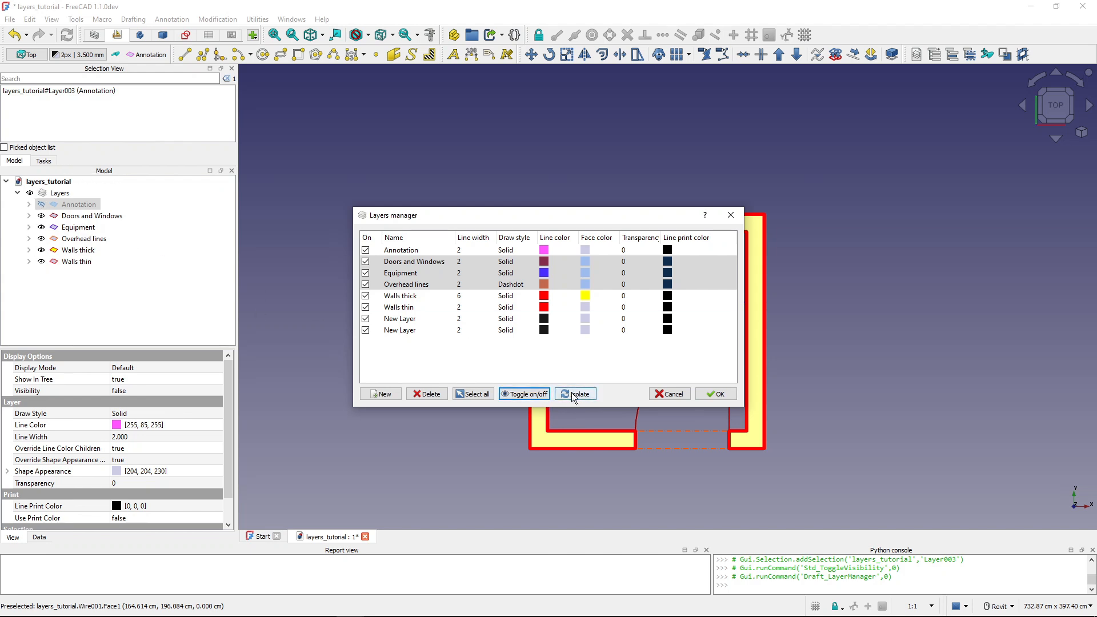
Isolate the Walls thick and Walls thin layers and apply the layers manager changes.
left_click(404, 309)
left_click(407, 296, "shift")
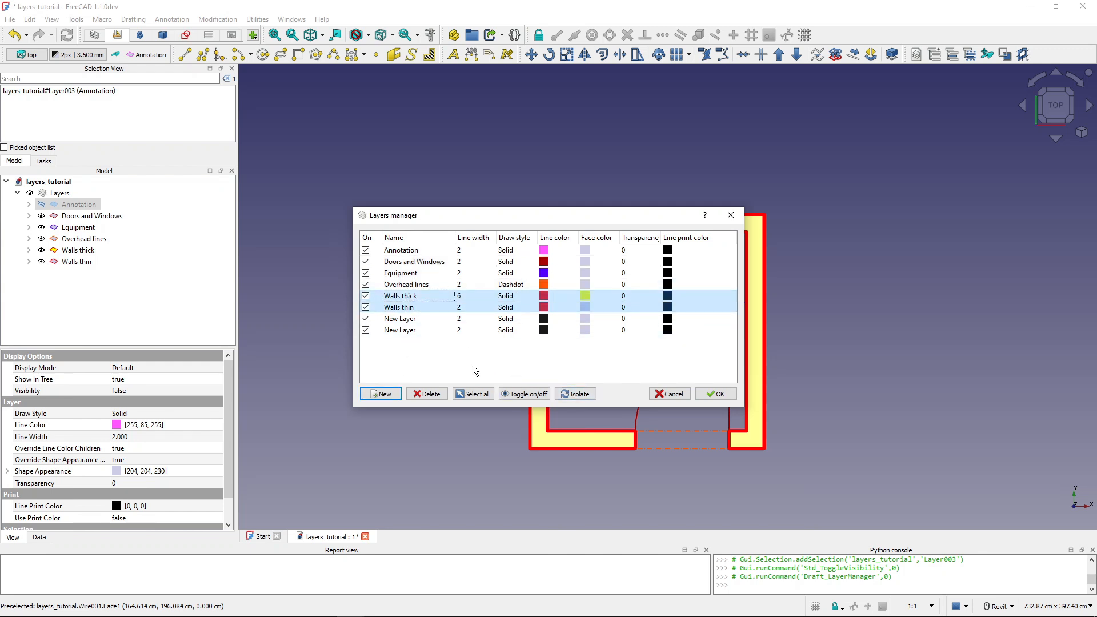
left_click(574, 397)
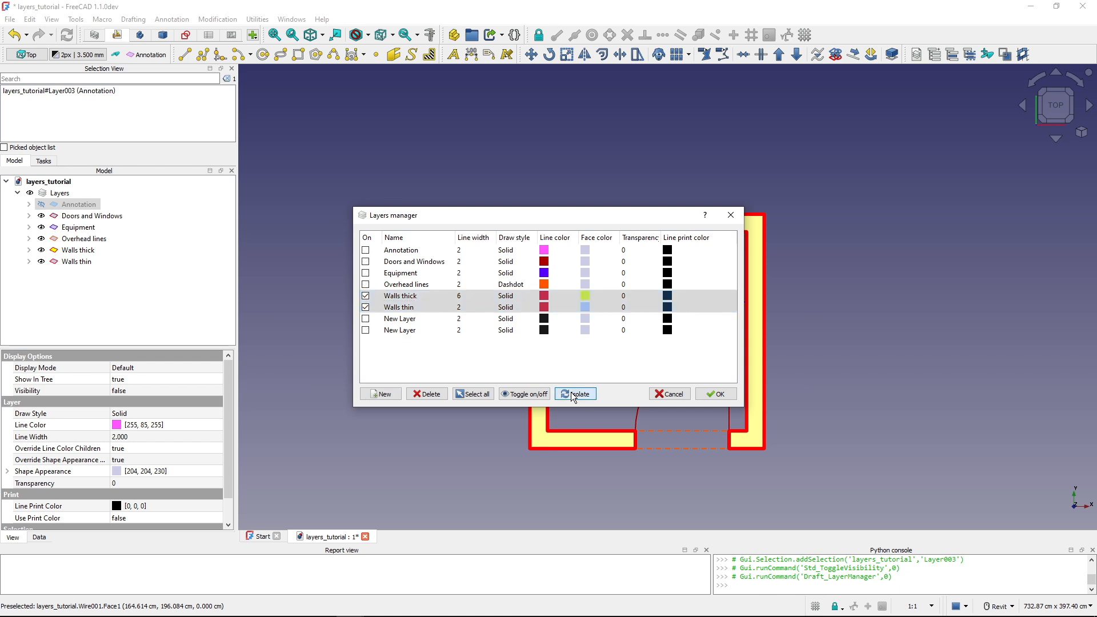
left_click(715, 394)
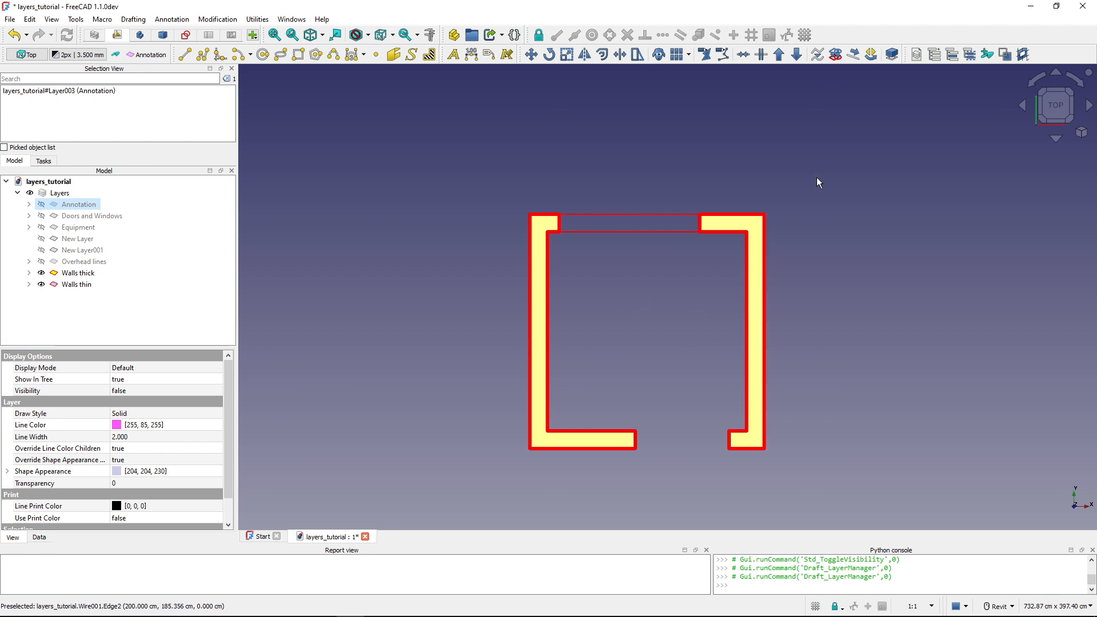
Switch all layers back on together in the layers manager and apply the change.
left_click(914, 59)
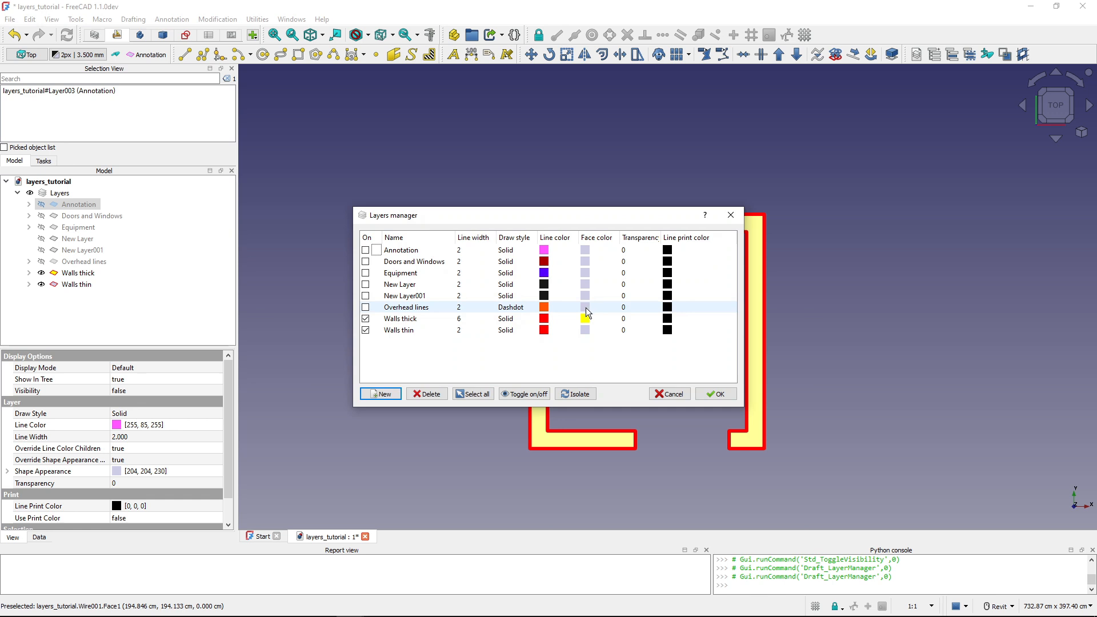
left_click(479, 394)
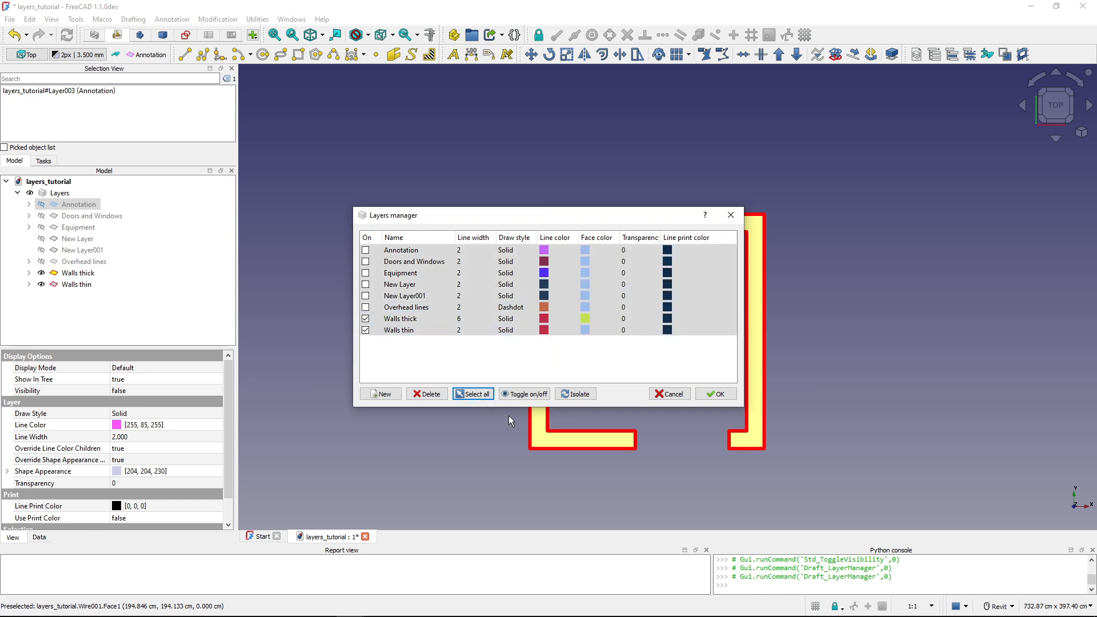
left_click(519, 396)
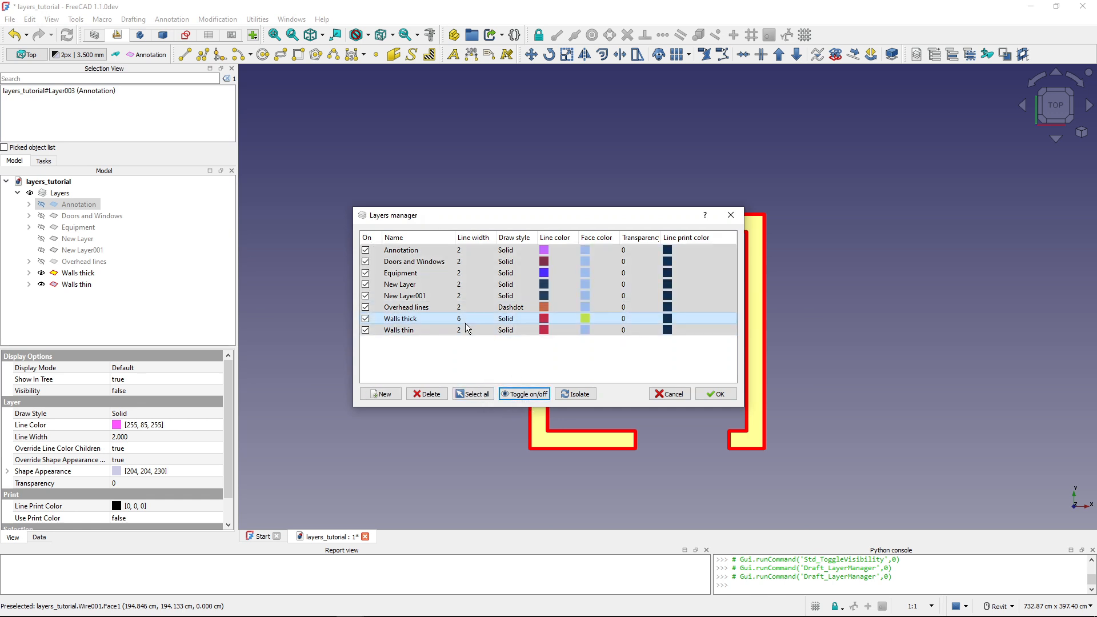
left_click(718, 393)
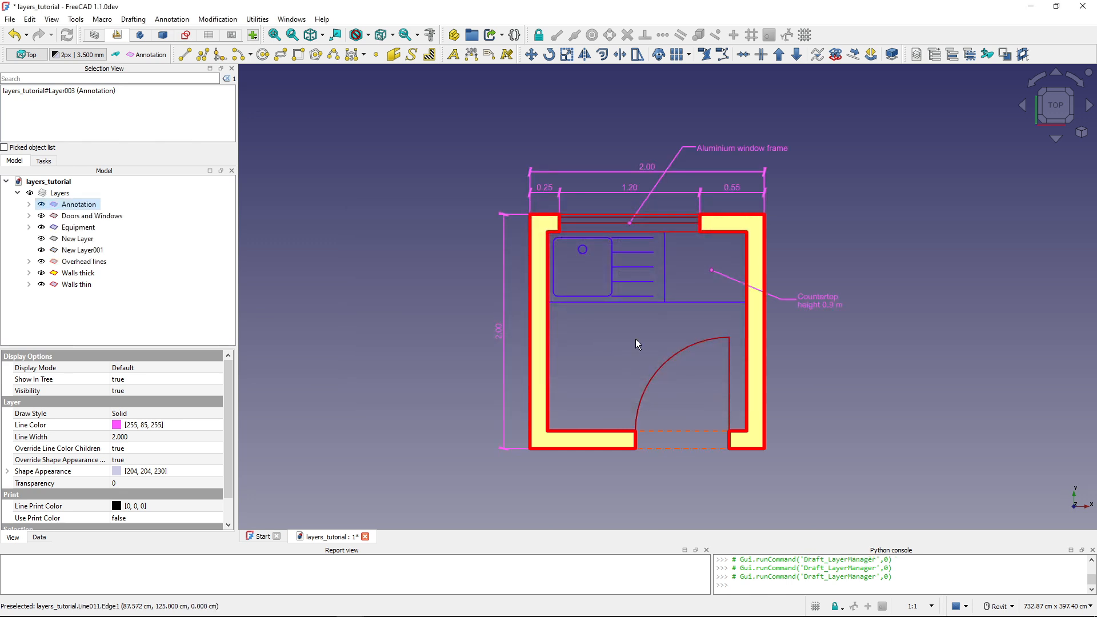
Draw an unfilled test rectangle beside the floor plan and a diagonal line below it.
left_click(299, 55)
left_click(324, 158)
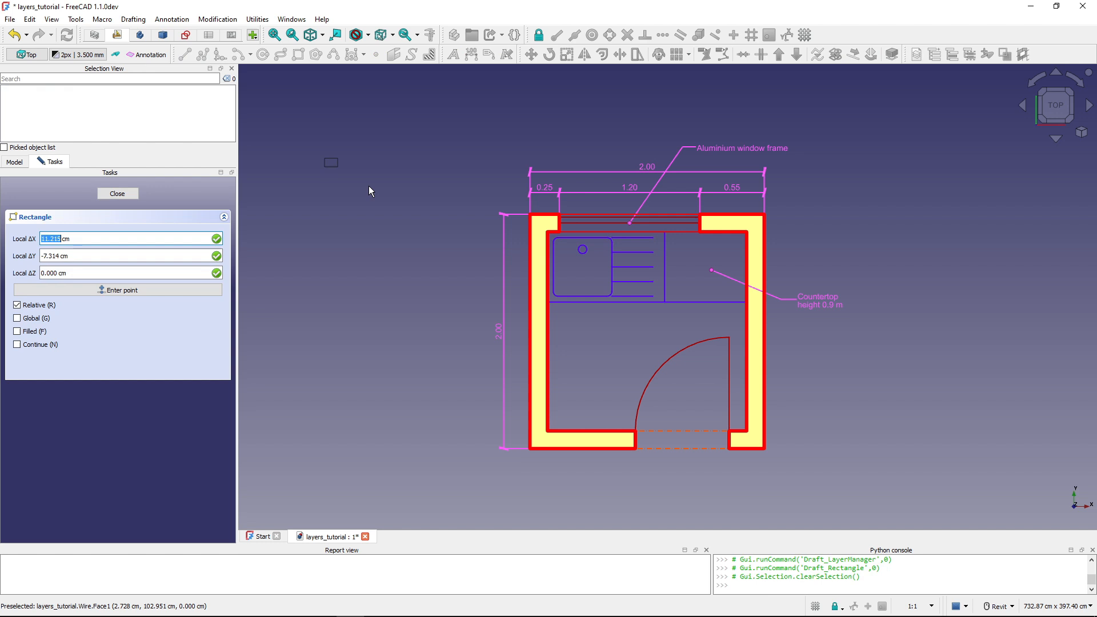
left_click(376, 198)
left_click(184, 54)
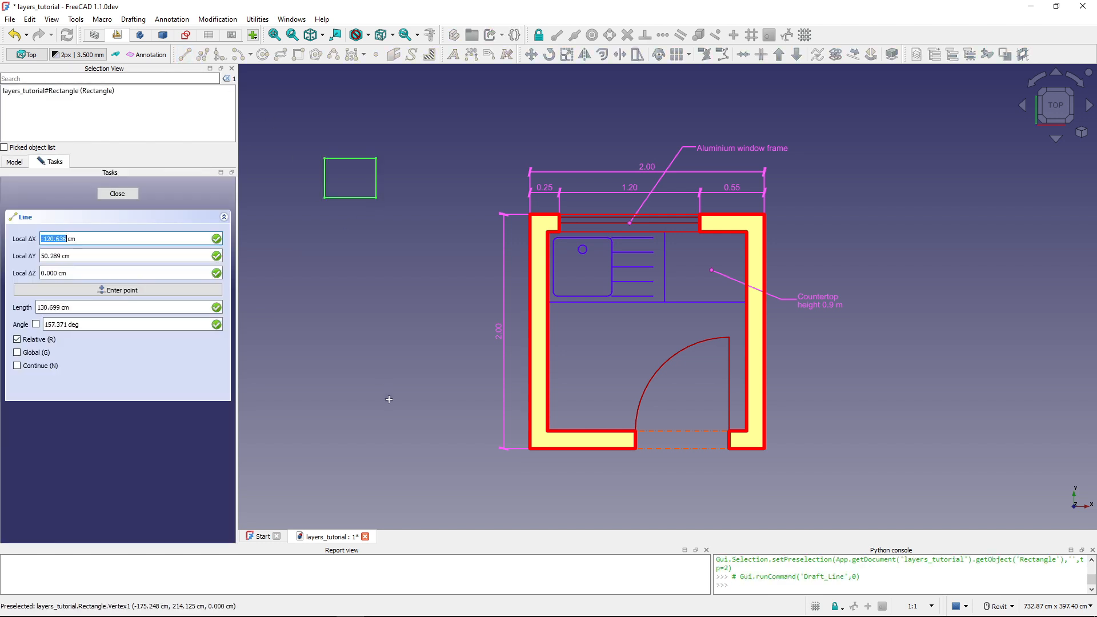
left_click(339, 326)
left_click(388, 399)
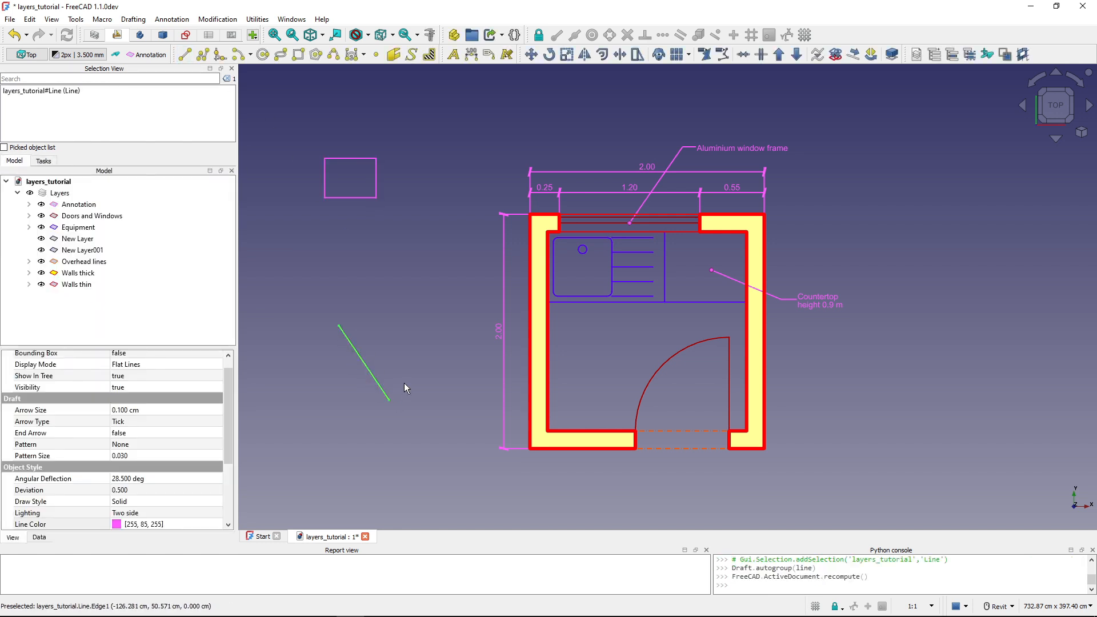
Box-select the test rectangle and line and move them from the Annotation layer to New Layer001.
key("shift+b")
left_click_drag(406, 385, 272, 131)
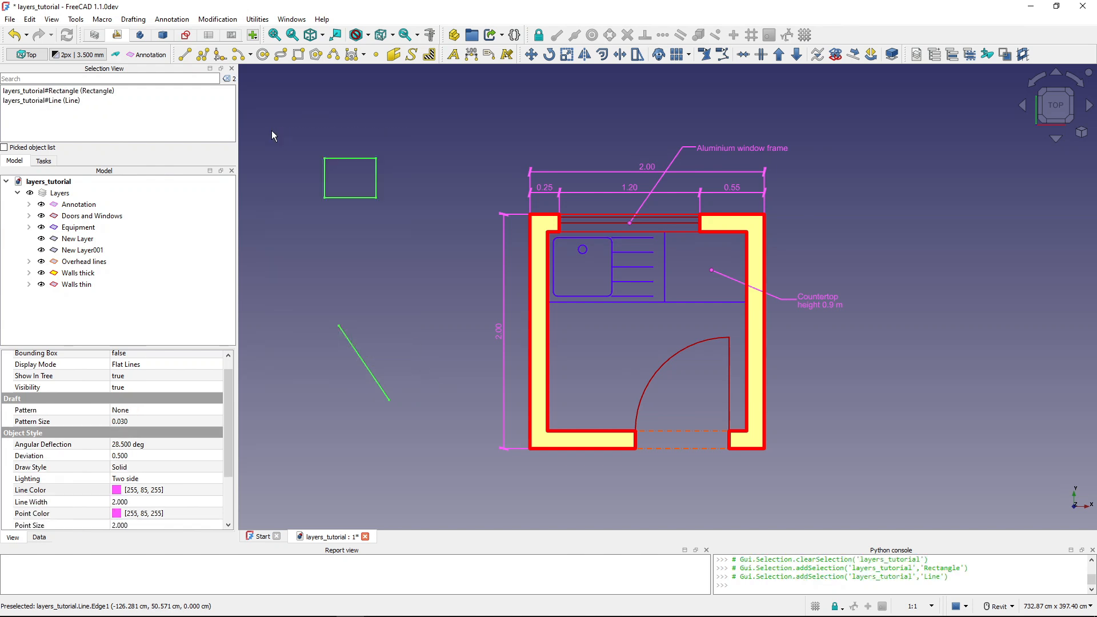
left_click(28, 204)
scroll(67, 323, "down", 2)
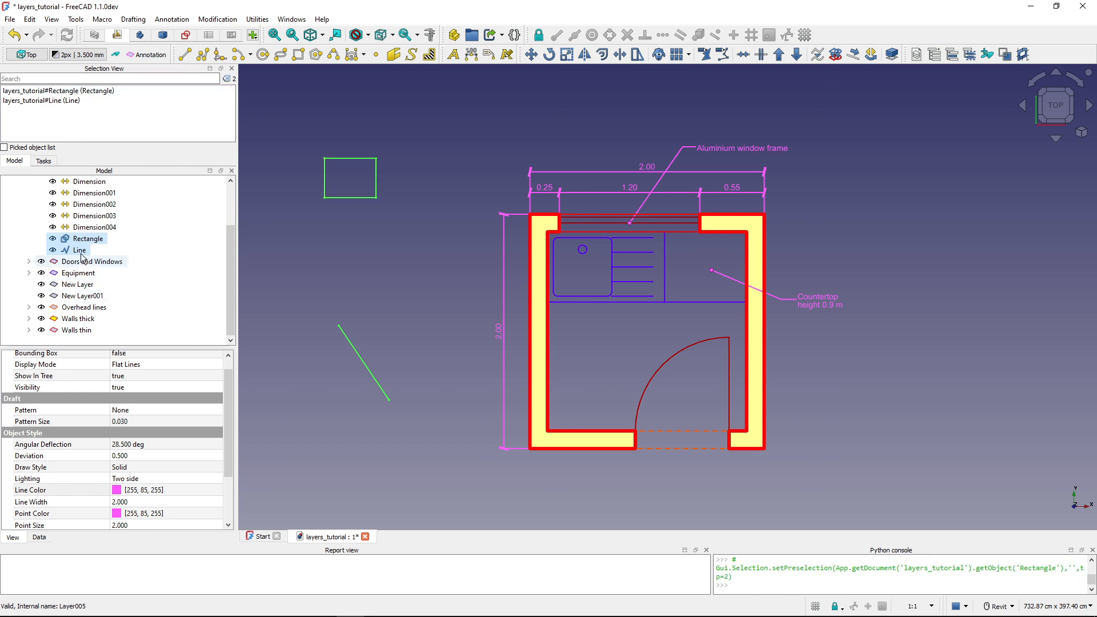
left_click_drag(82, 240, 96, 299)
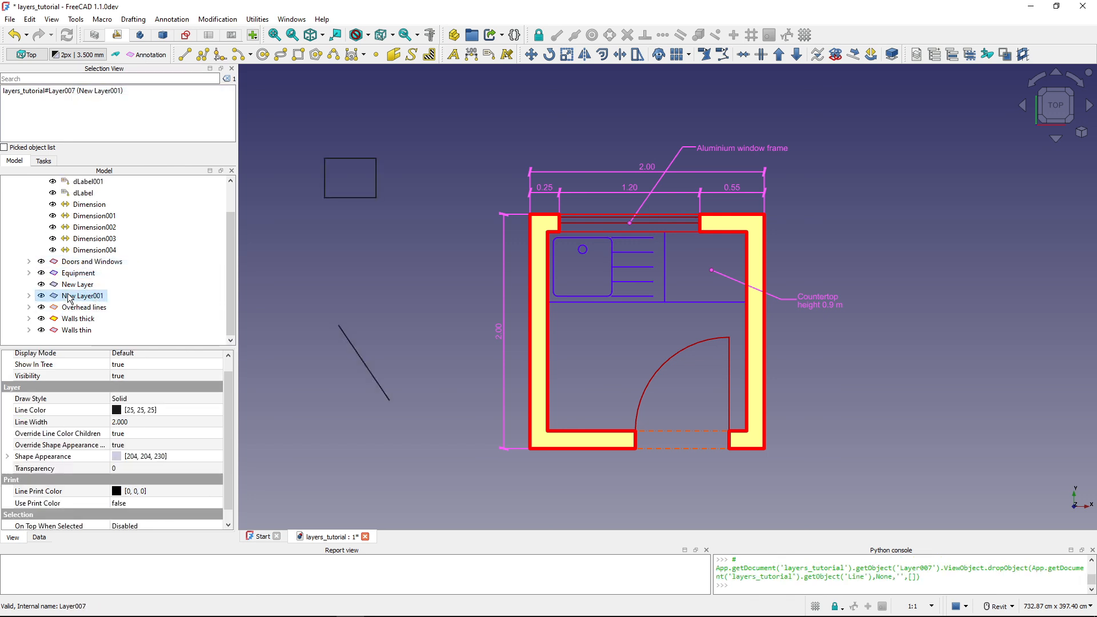
Collapse the Annotation layer and examine the Merge layer duplicates option of the Layers container without running it.
scroll(68, 297, "up", 1)
left_click(29, 204)
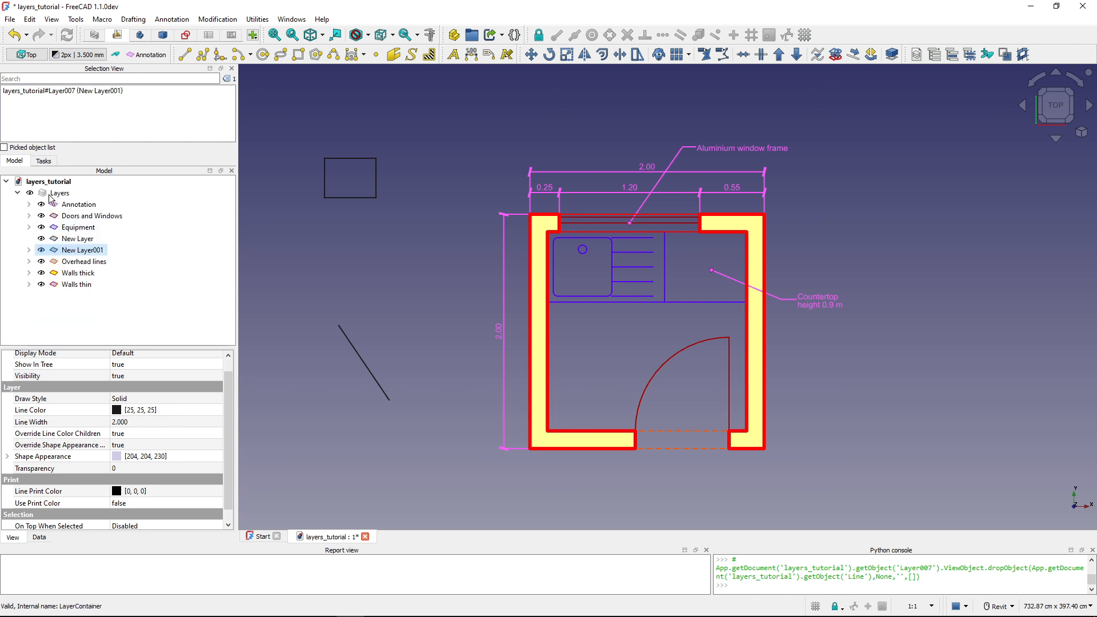
left_click(50, 195)
right_click(49, 195)
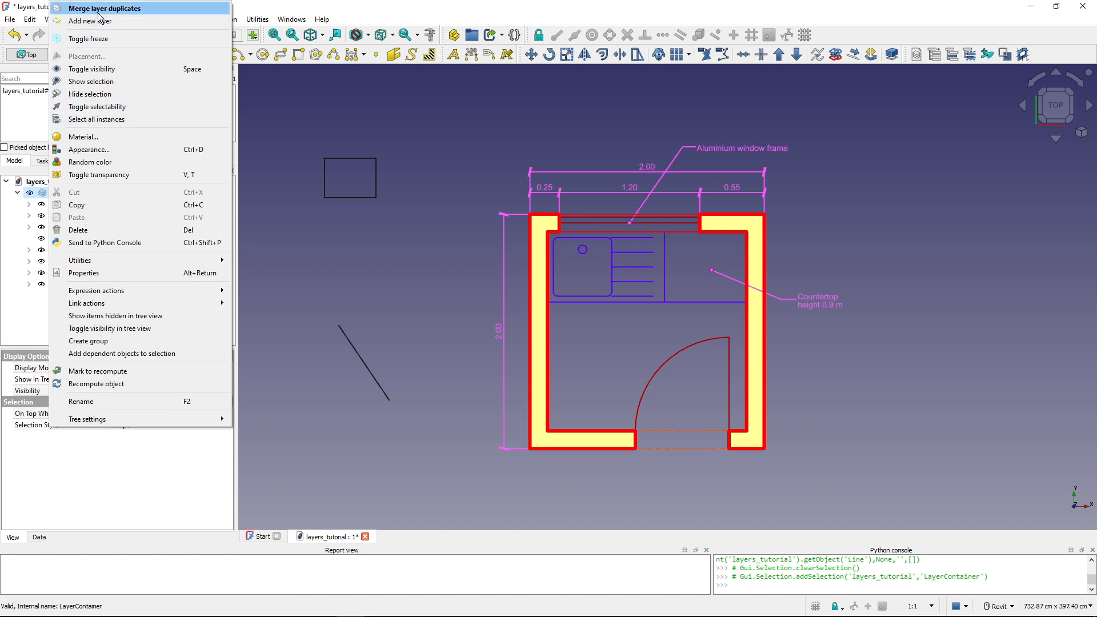
left_click(252, 5)
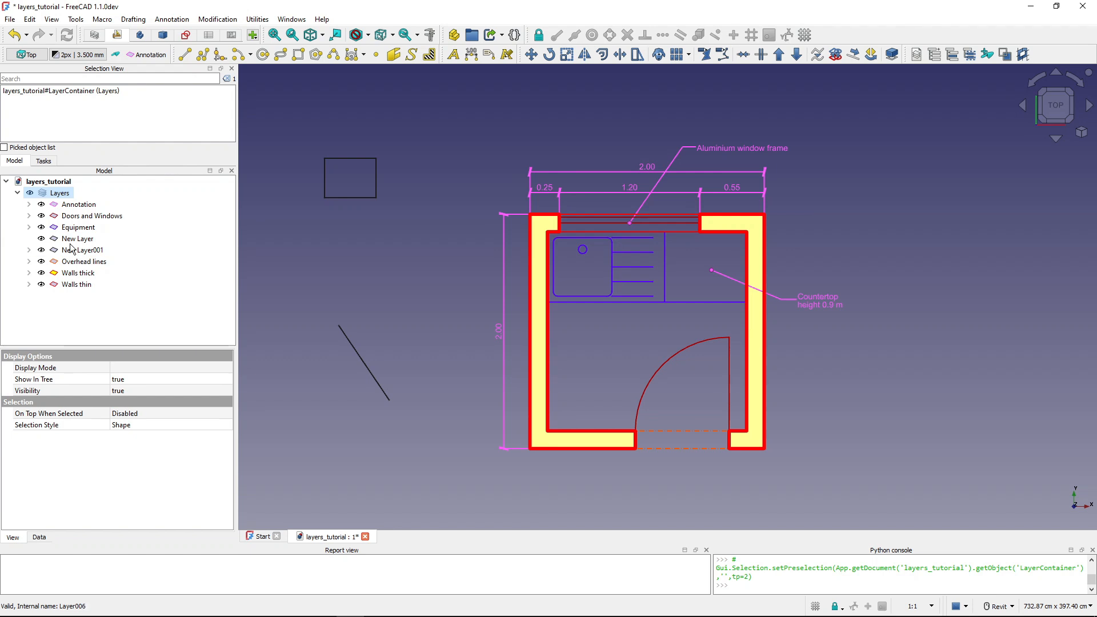
Draw a test circle between the rectangle and the diagonal line, and expand the Annotation layer in the model tree.
left_click(263, 54)
left_click(383, 252)
left_click(414, 288)
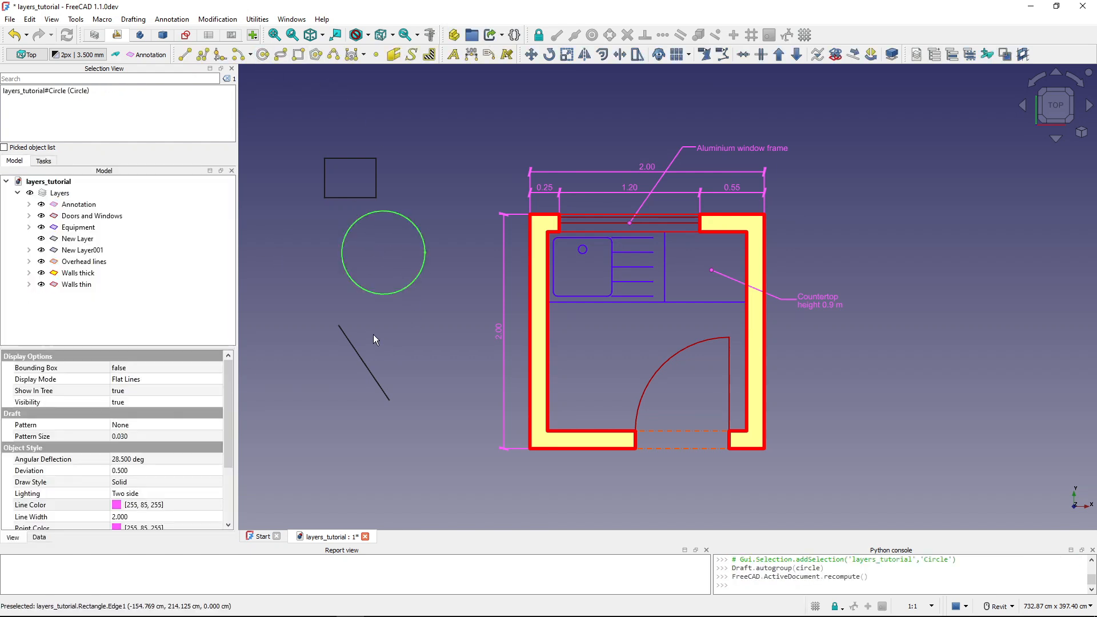
left_click(30, 205)
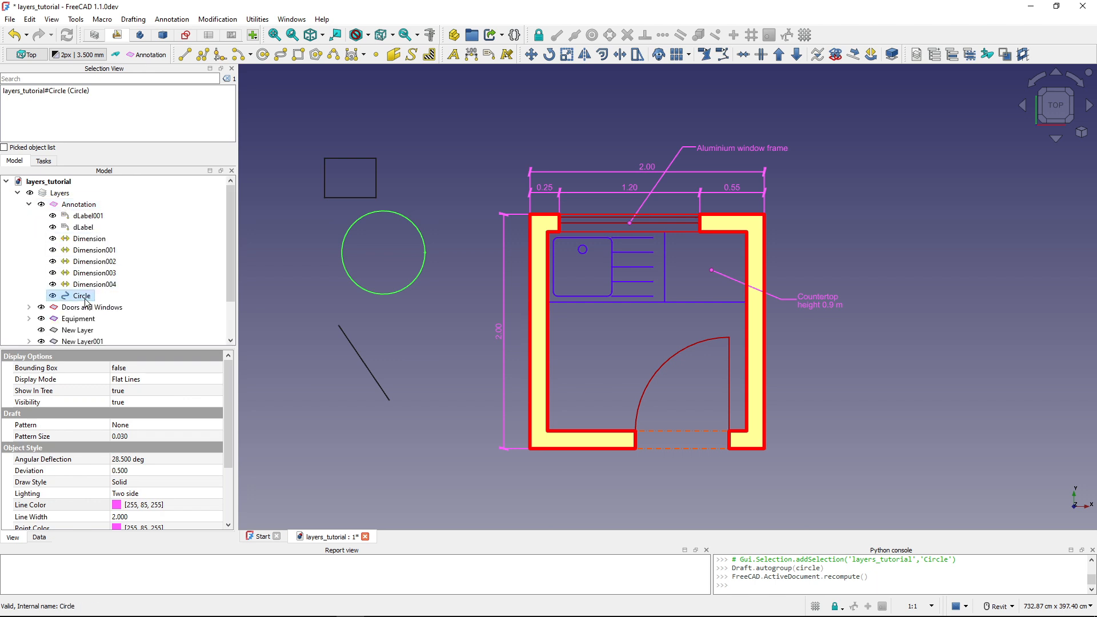
Move the test circle from the Annotation layer to New Layer and merge the duplicate layers in the Layers container.
left_click_drag(83, 297, 89, 331)
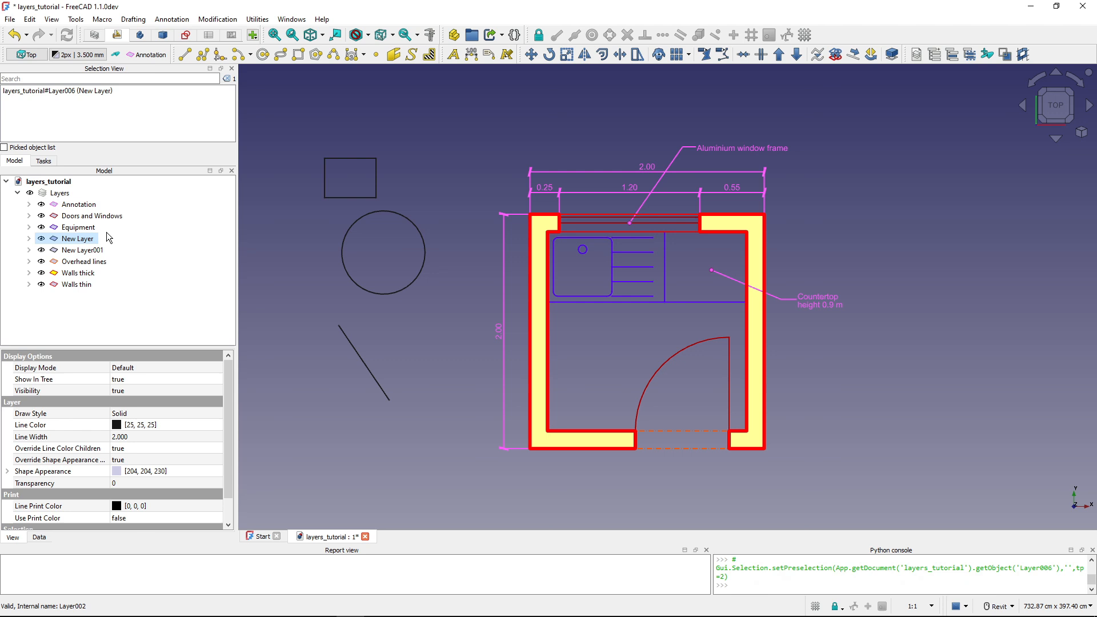
right_click(50, 183)
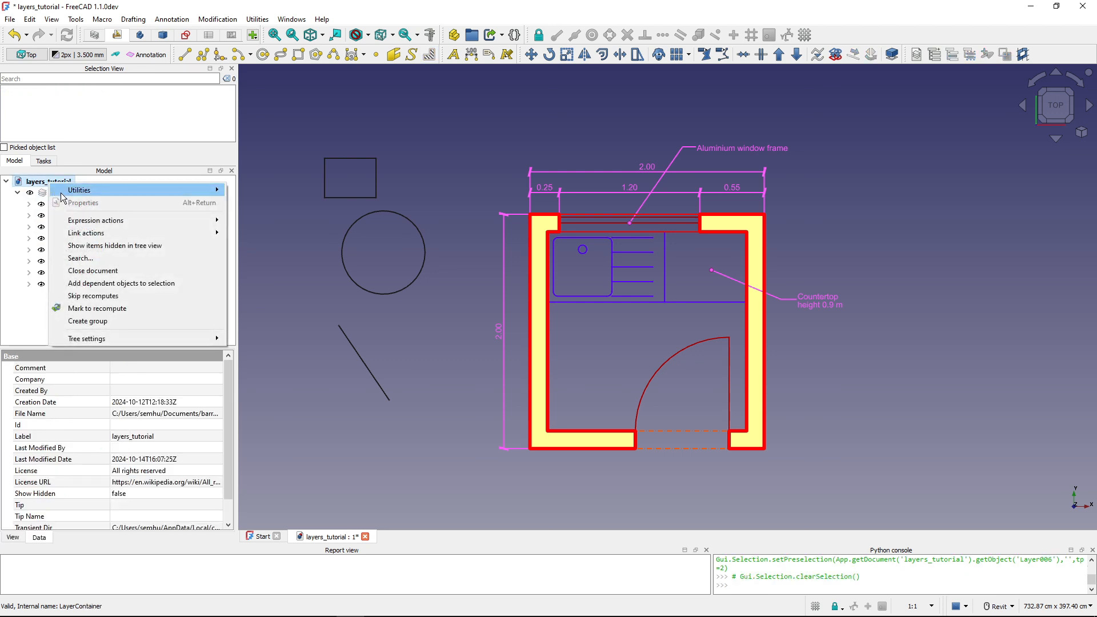
right_click(39, 192)
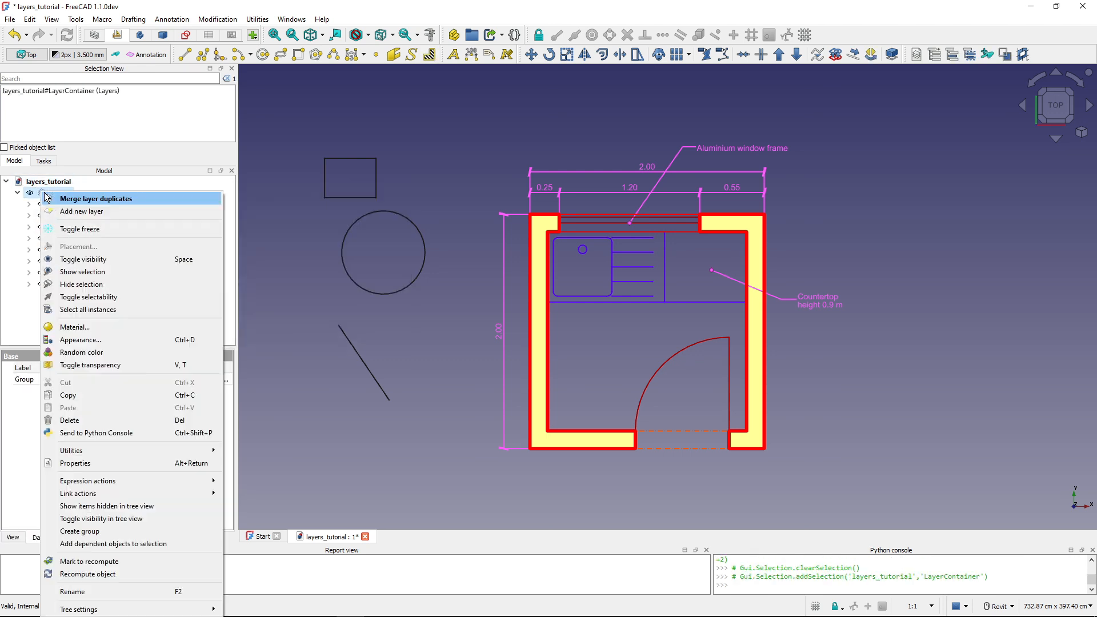
left_click(83, 198)
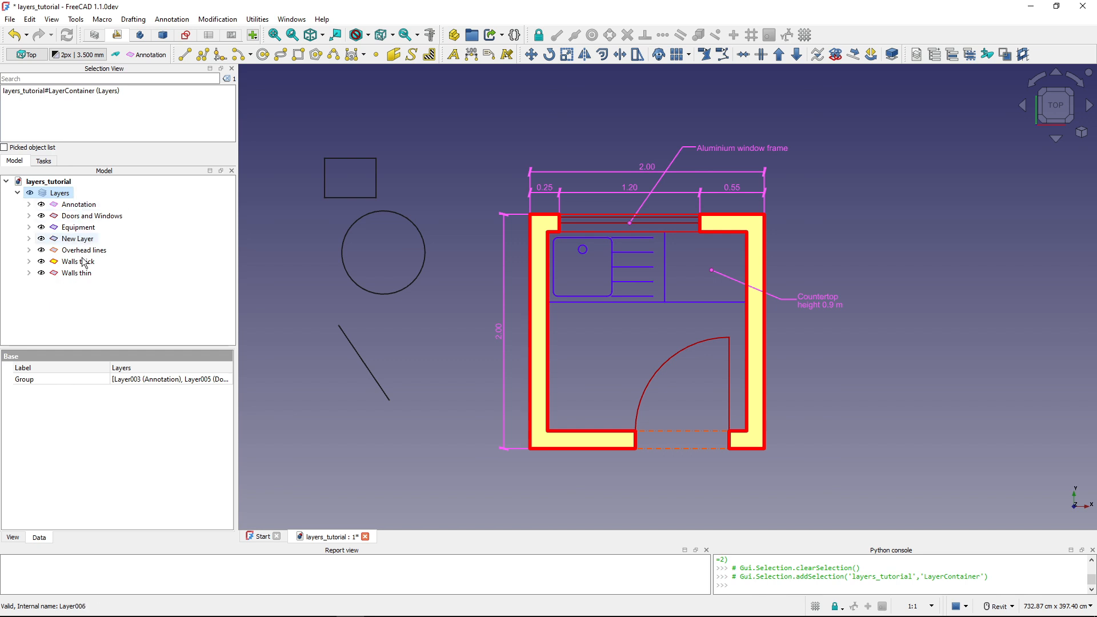
Check the merged New Layer by toggling its visibility off and on and examining the objects it contains.
left_click(77, 239)
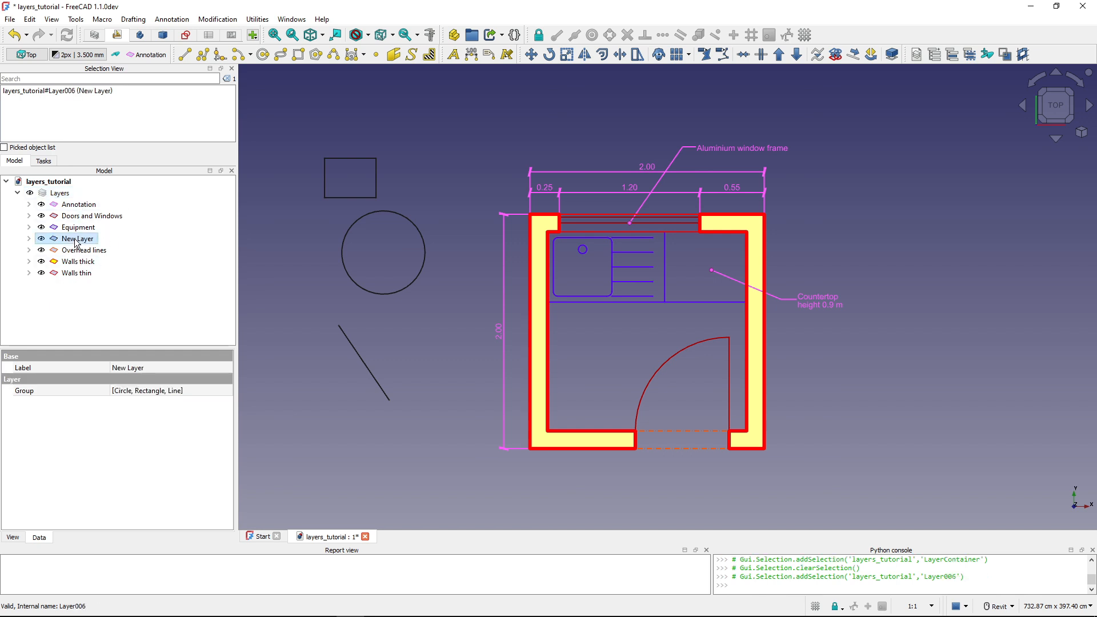
key("space")
key("space")
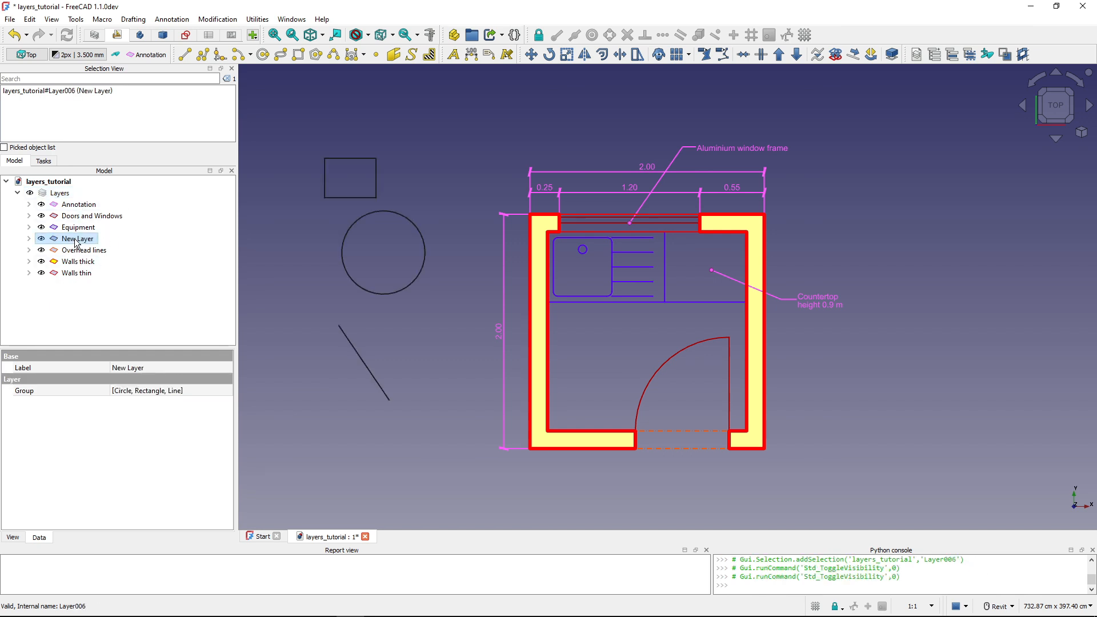
key("space")
key("space")
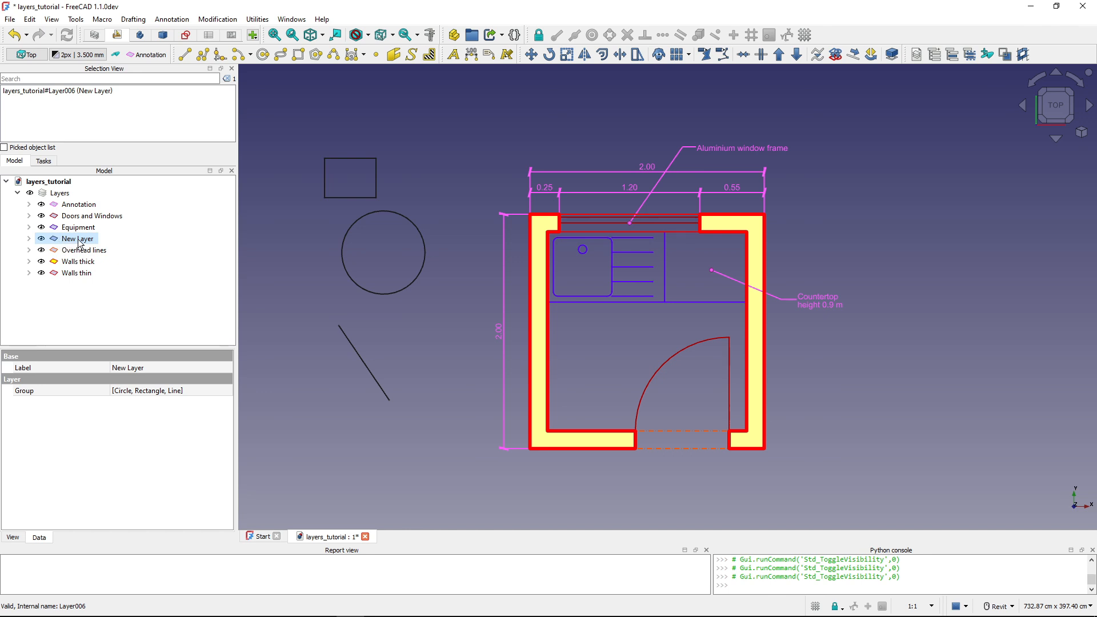
left_click(29, 239)
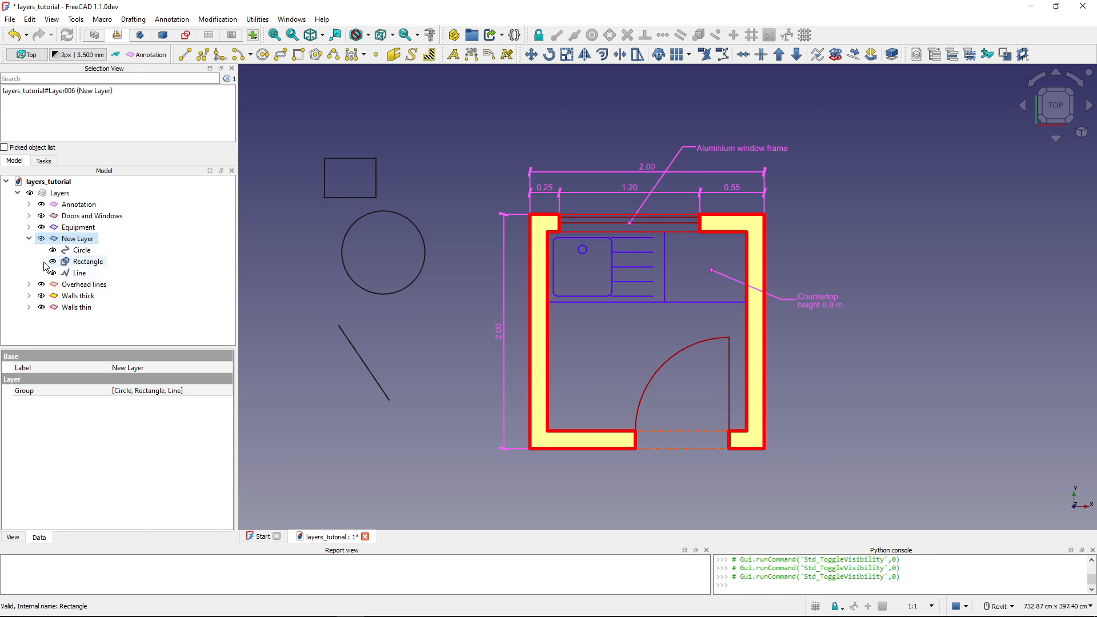
left_click(29, 238)
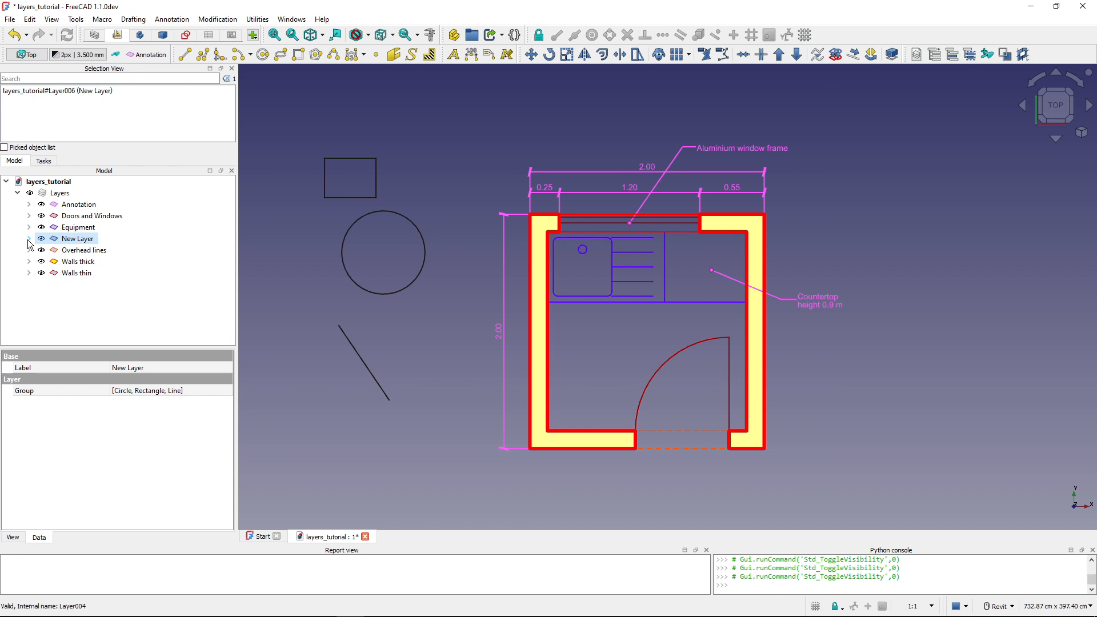
left_click(30, 239)
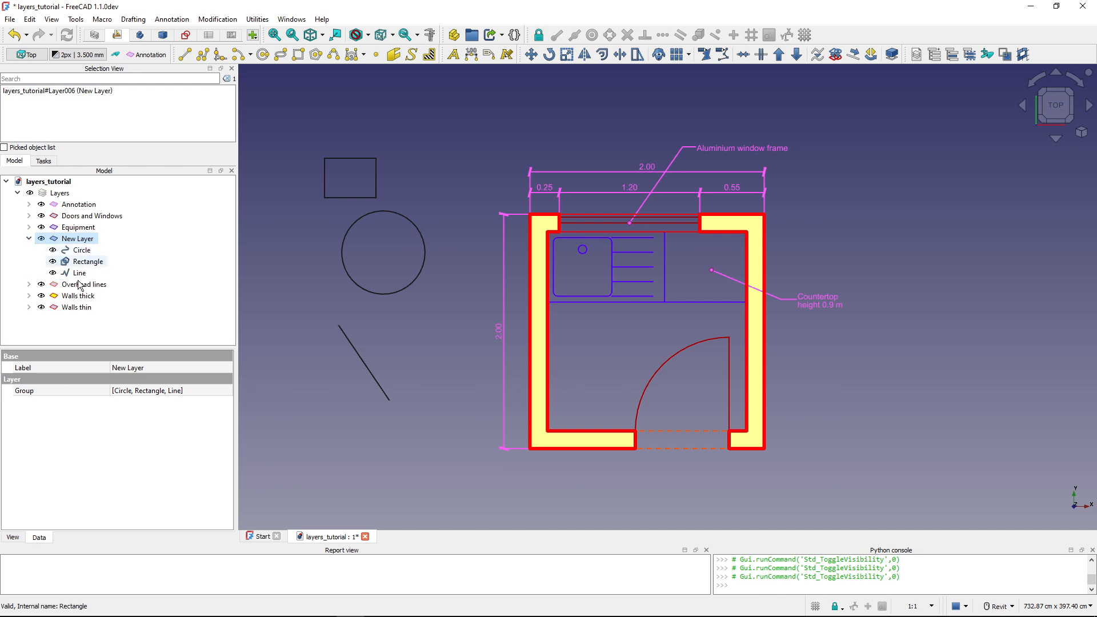
left_click(29, 239)
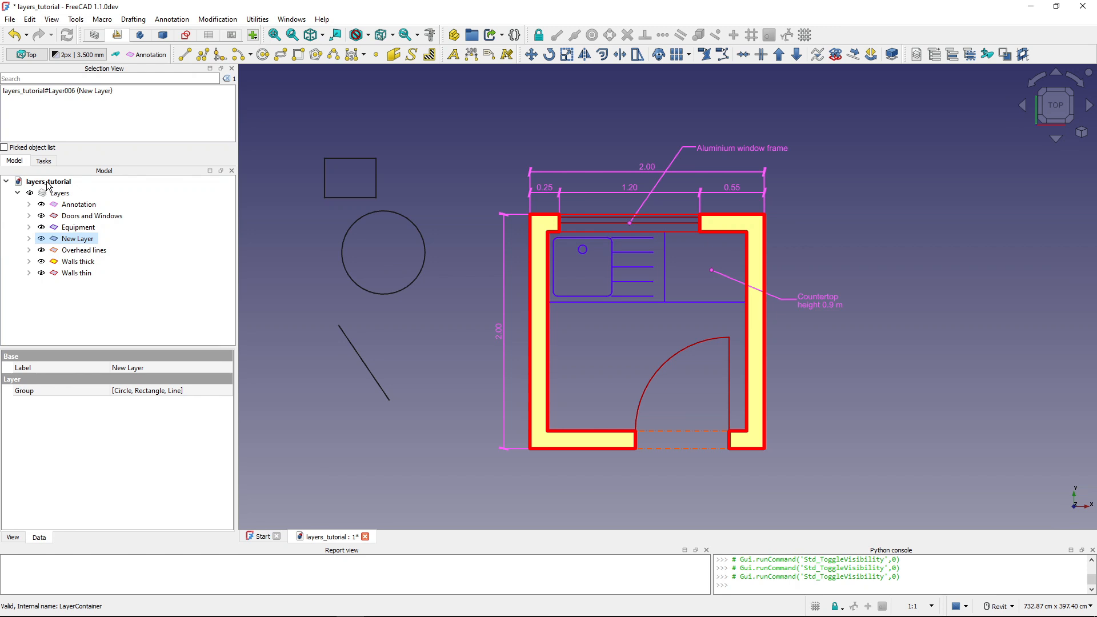
Delete New Layer from the Layers container without deleting its shapes, and check where they sit in the model tree.
right_click(74, 244)
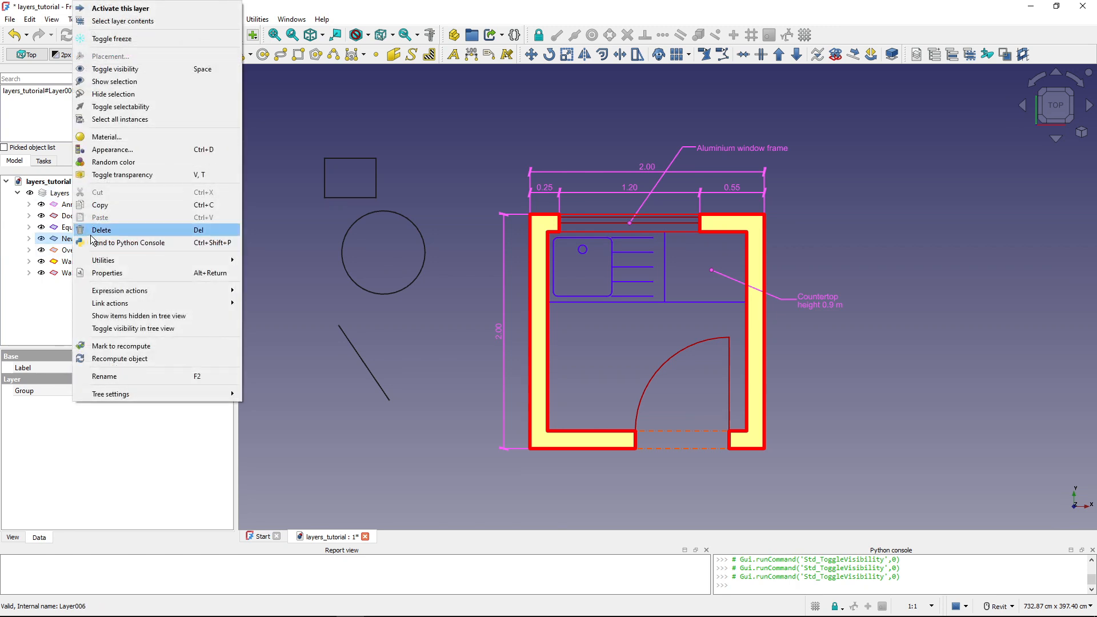
left_click(91, 231)
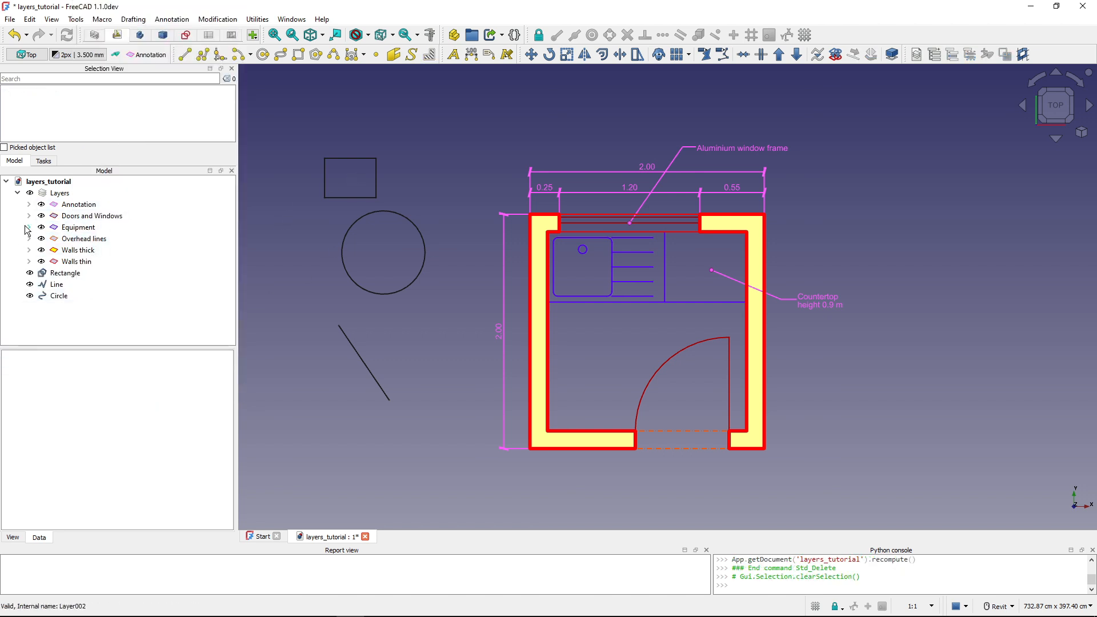
left_click(18, 193)
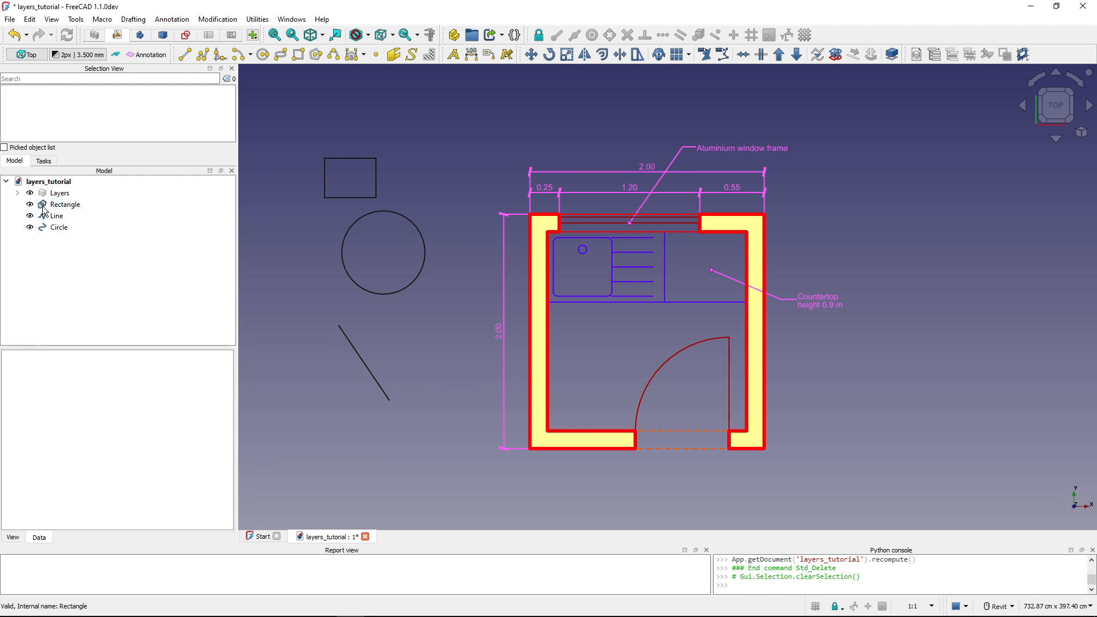
left_click(18, 193)
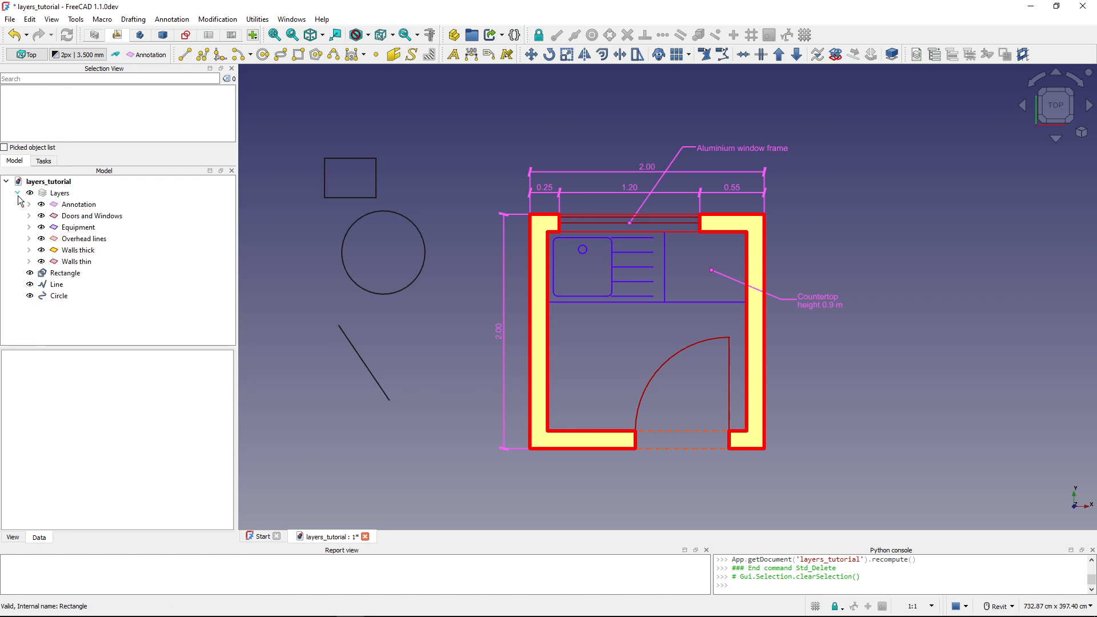
Delete the test rectangle, line and circle left outside the layers.
left_click(60, 274)
left_click(65, 294, "shift")
key("Delete")
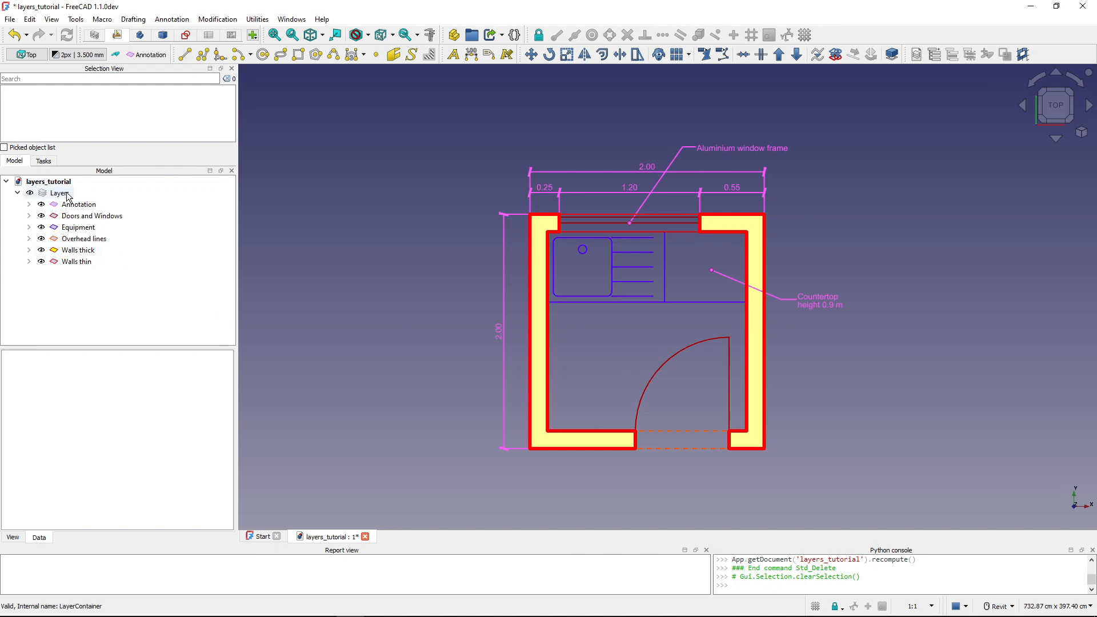
Create a group in the layers_tutorial document and add Wire001 from the Walls thick layer to it.
right_click(50, 184)
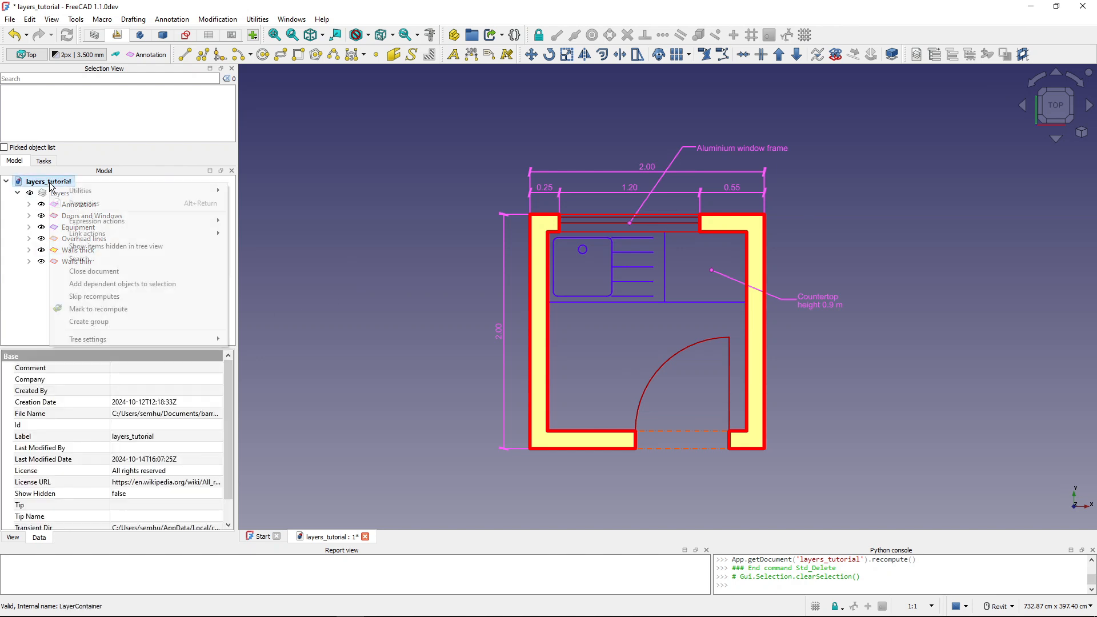
left_click(82, 322)
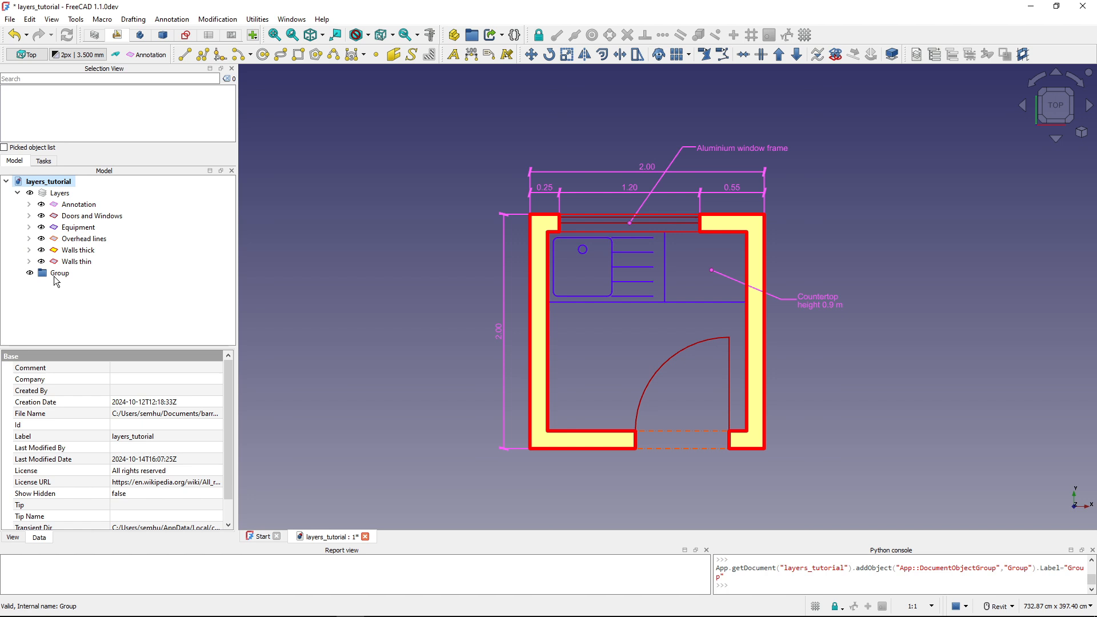
left_click(28, 249)
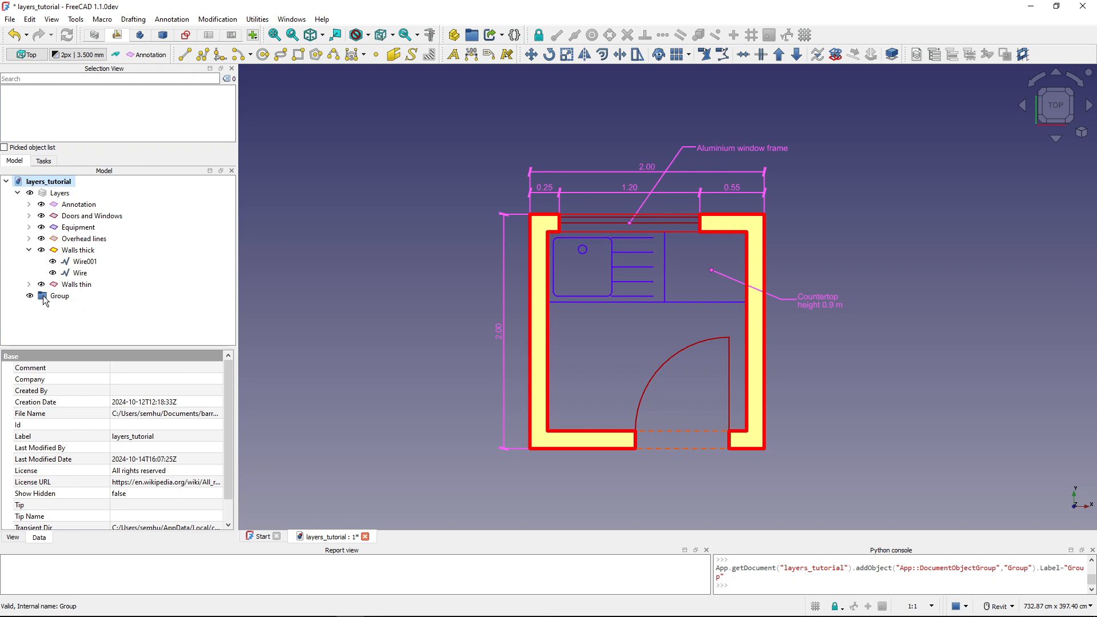
left_click(83, 263)
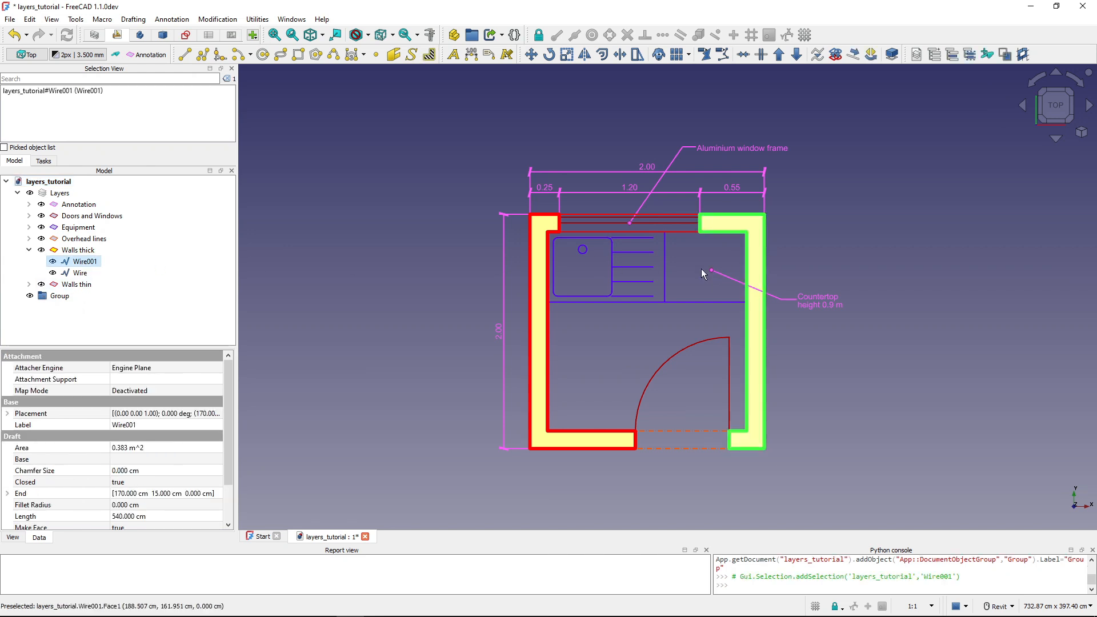
left_click_drag(83, 263, 71, 304)
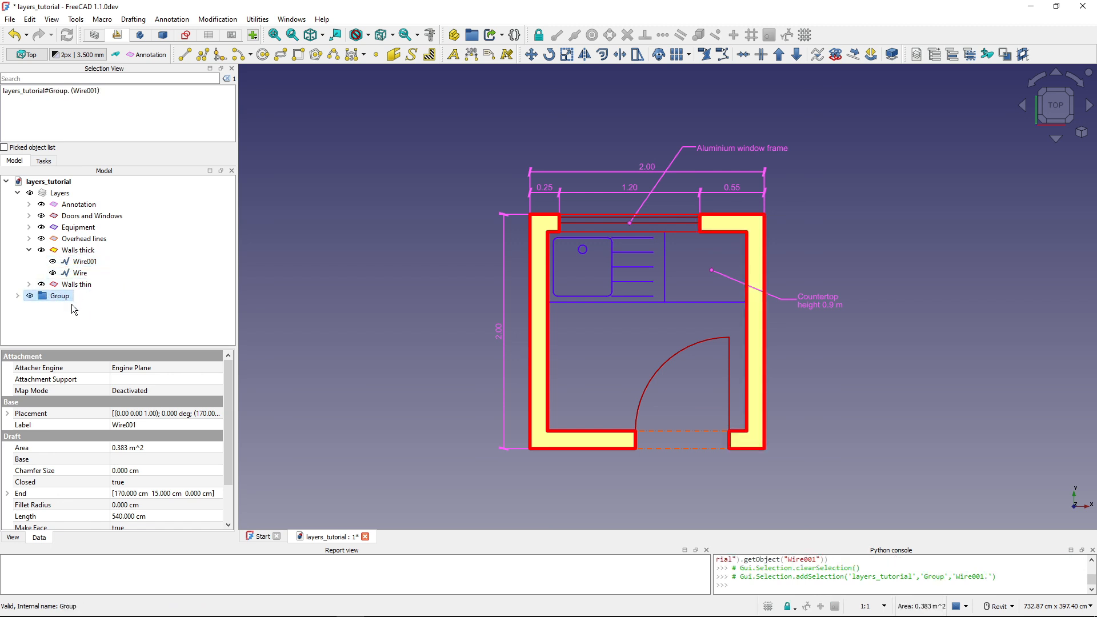
left_click(18, 296)
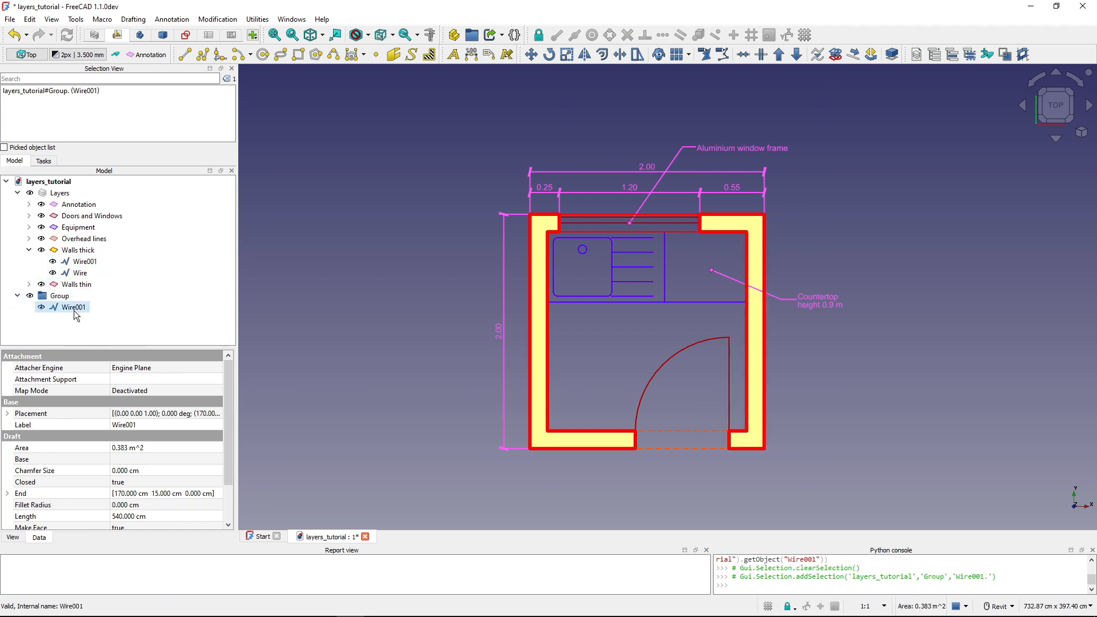
Toggle Wire001's visibility off and on and compare its entries under the Walls thick layer and the group.
left_click(86, 265)
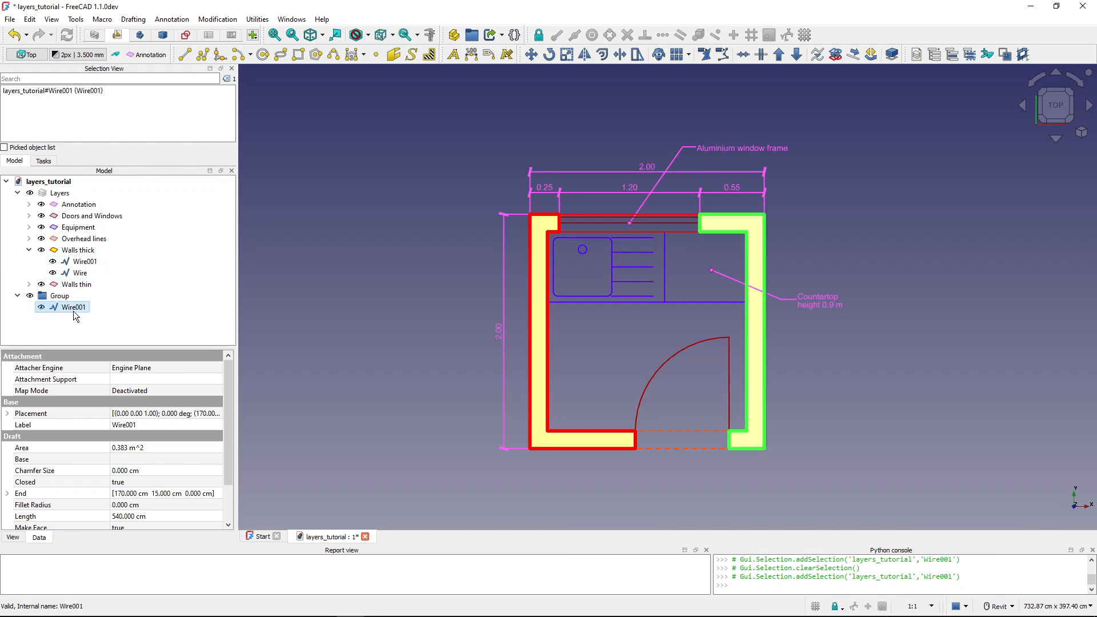
key("space")
key("space")
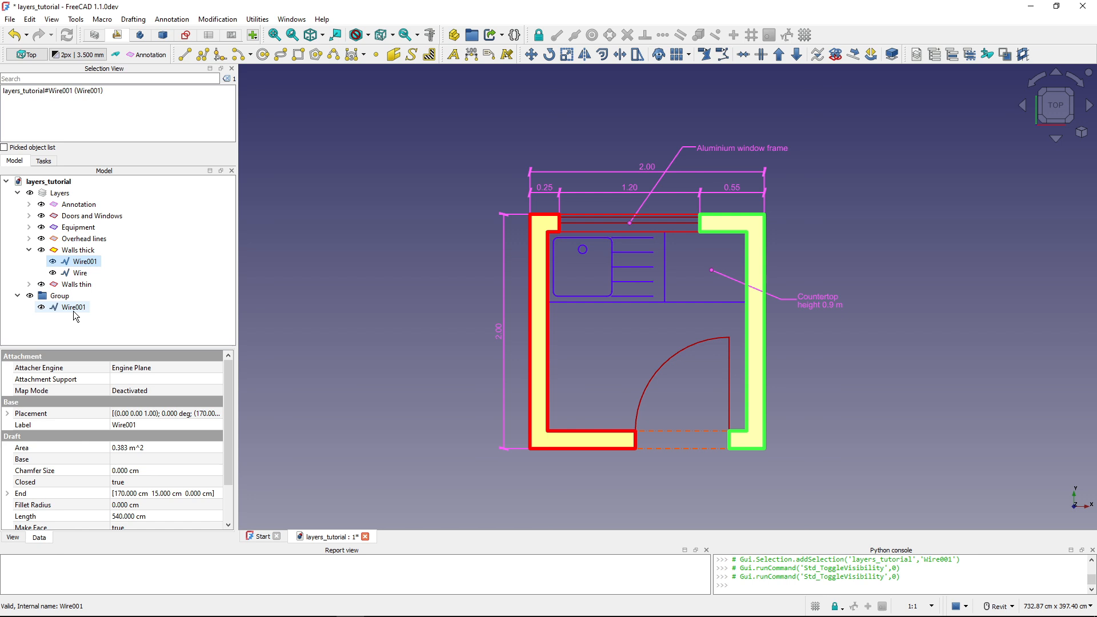
key("space")
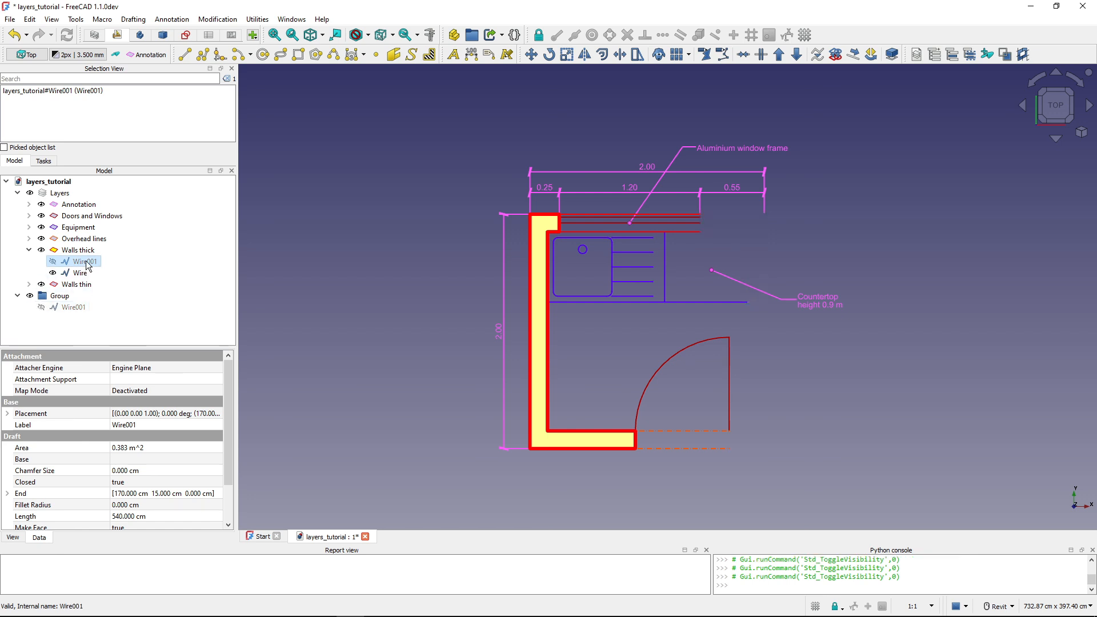
key("space")
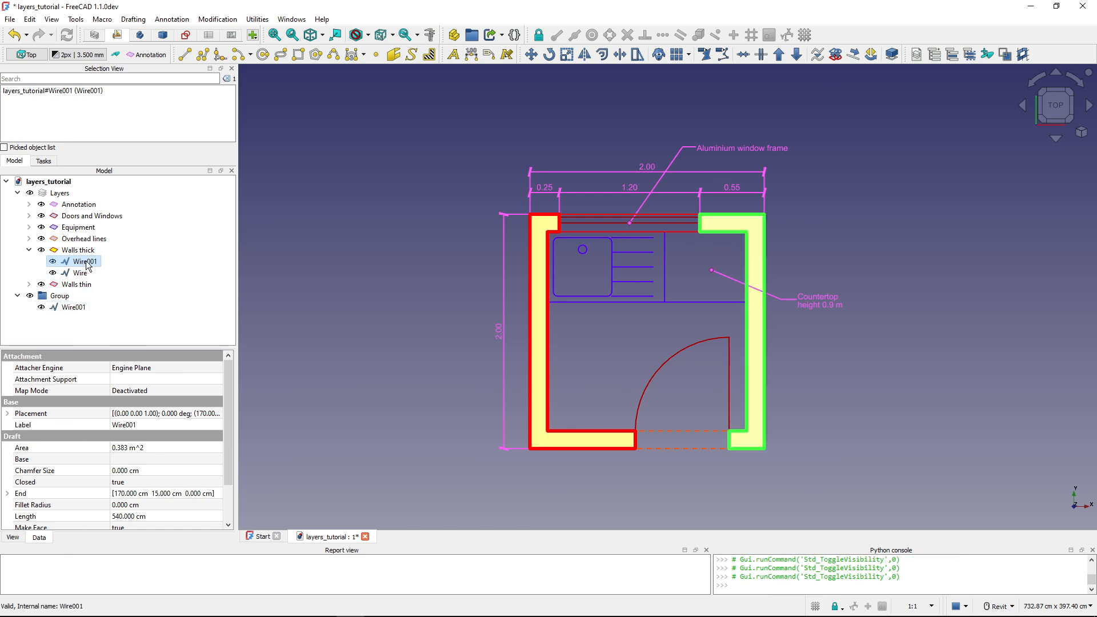
left_click(74, 310)
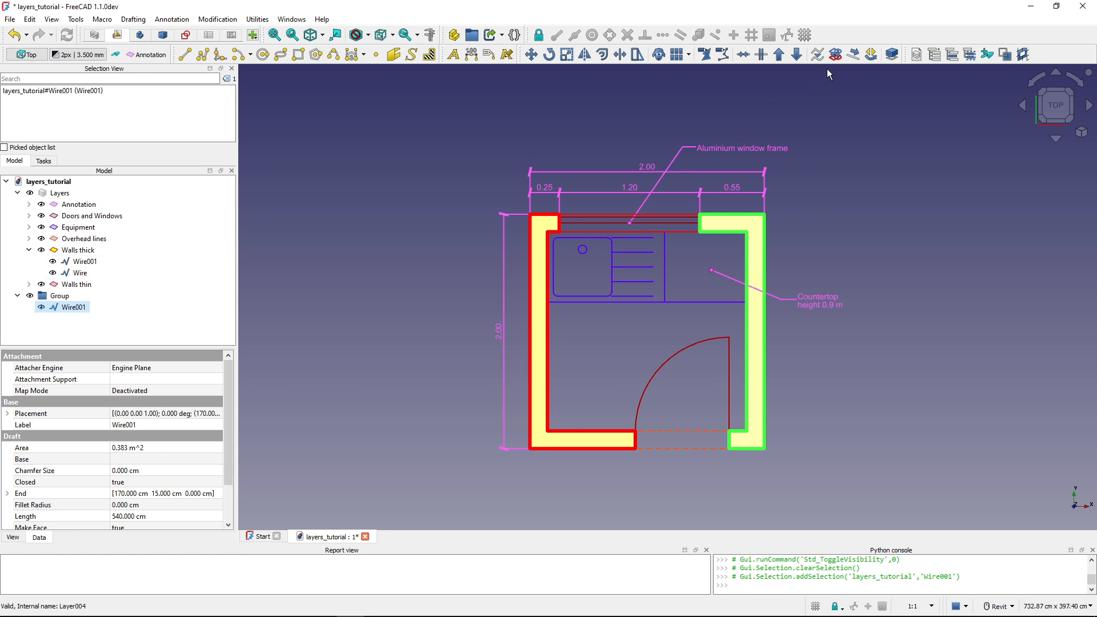
Set the Walls thick layer's line color to violet-blue #5500ff in the layers manager and clear the selection.
left_click(916, 54)
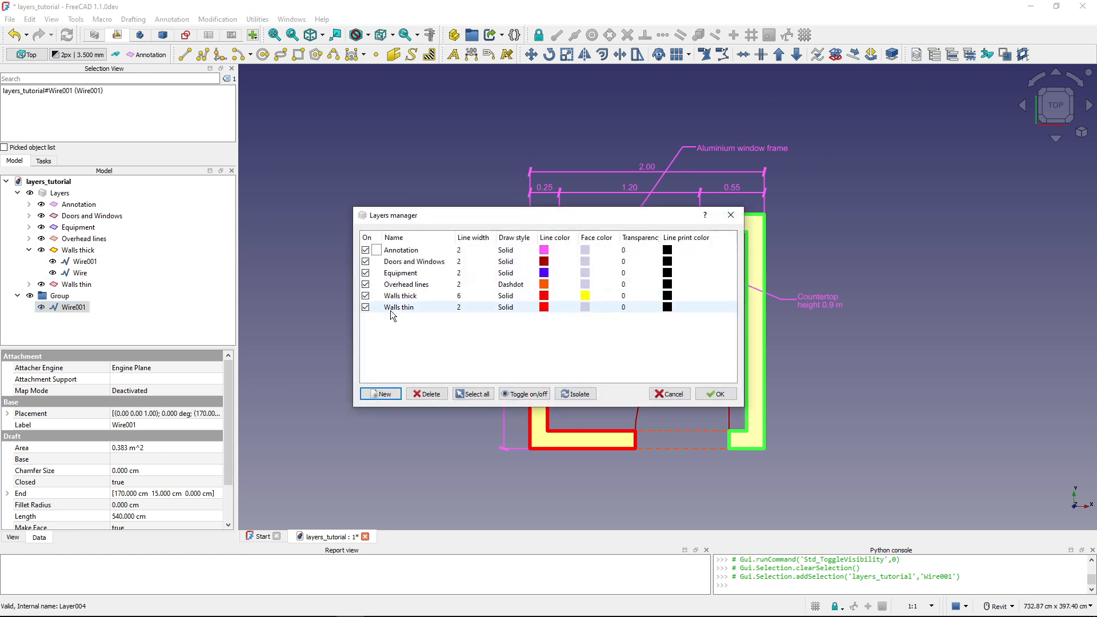
double_click(544, 295)
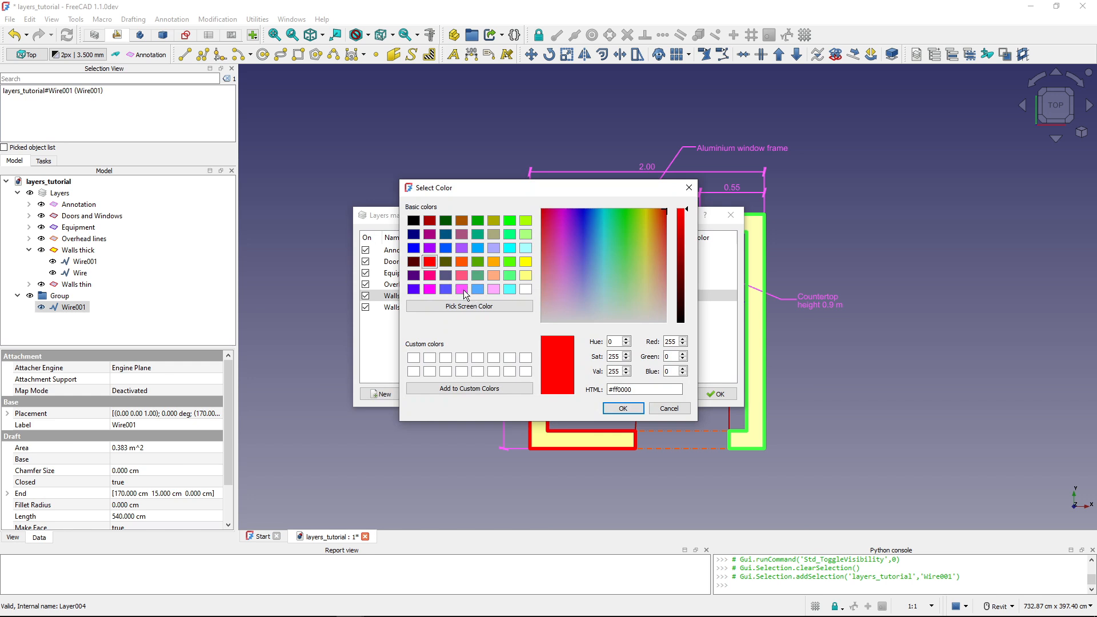
left_click(462, 289)
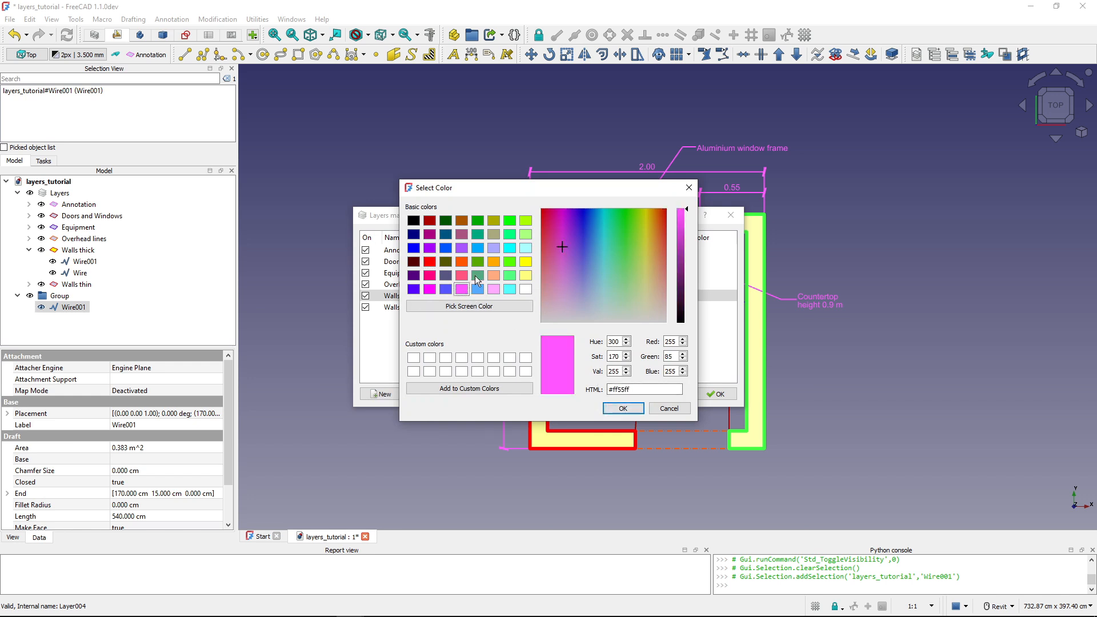
left_click(413, 292)
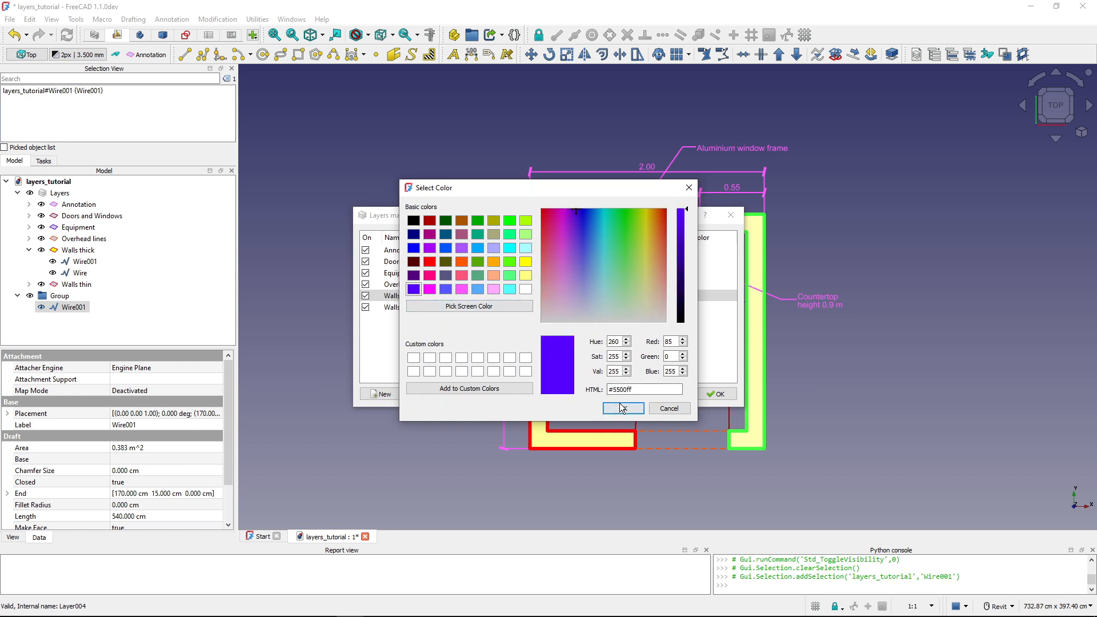
left_click(623, 408)
left_click(714, 394)
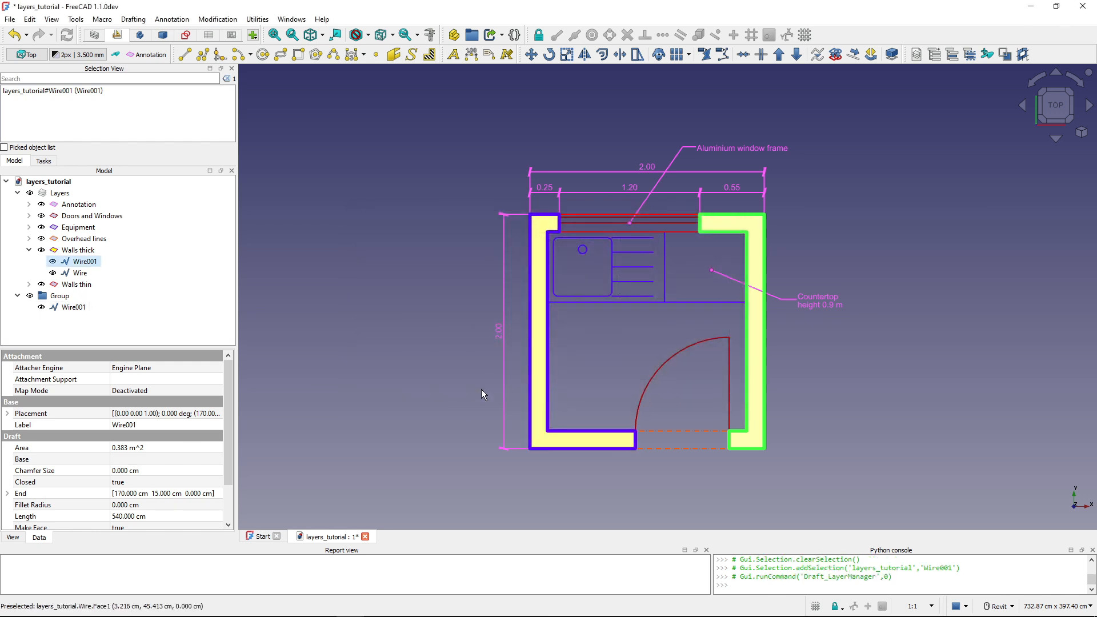
left_click(402, 353)
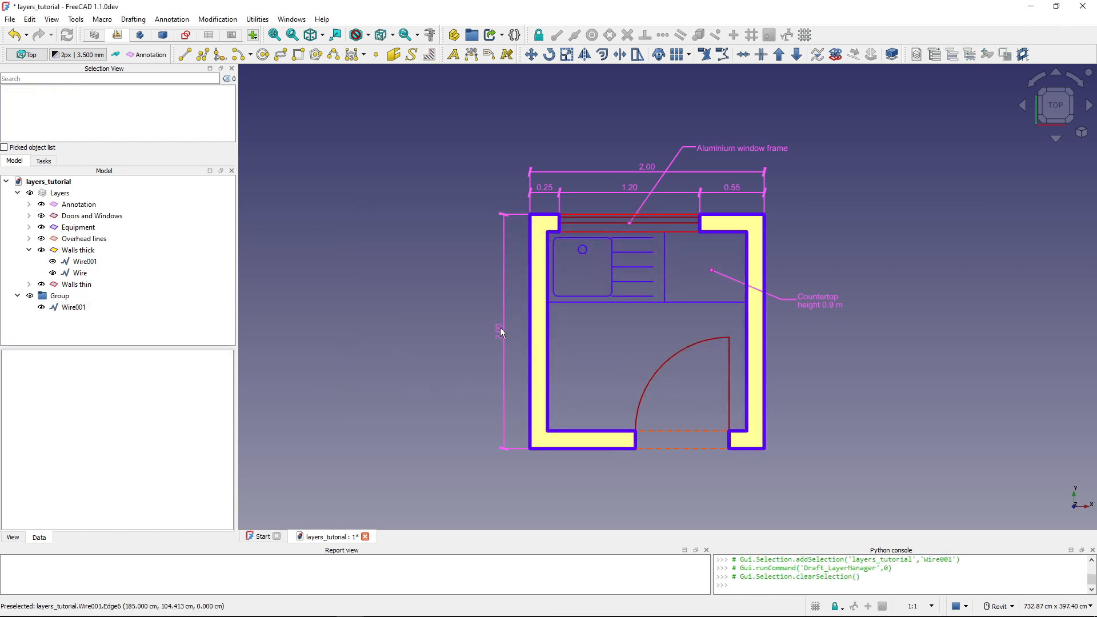
Hide the Walls thick layer and show it again to check its effect on the grouped wire.
left_click(84, 251)
key("space")
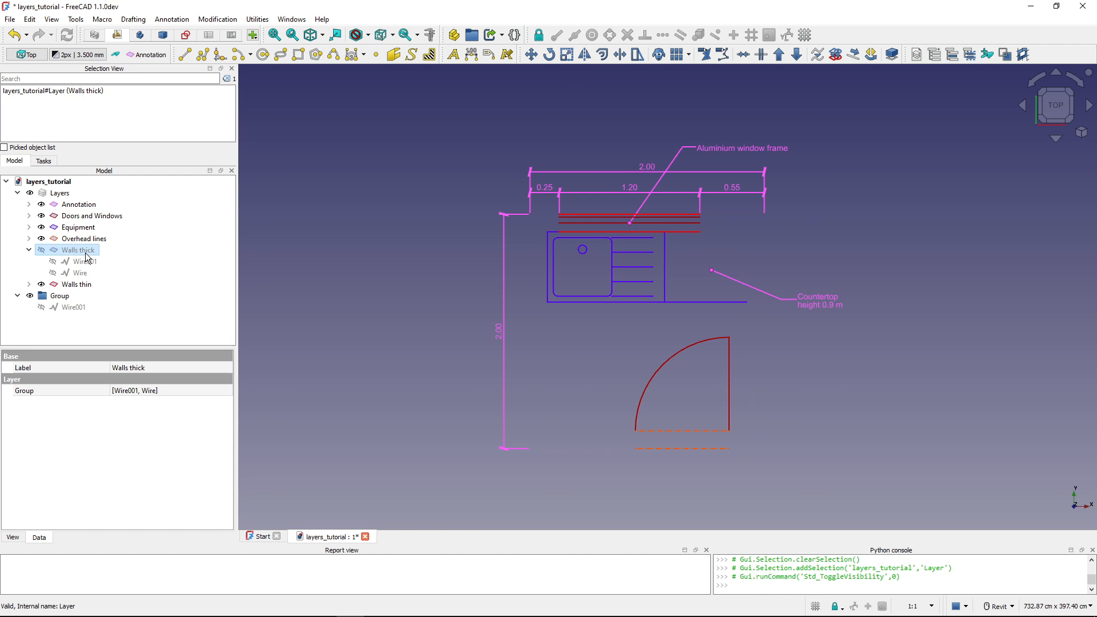
key("space")
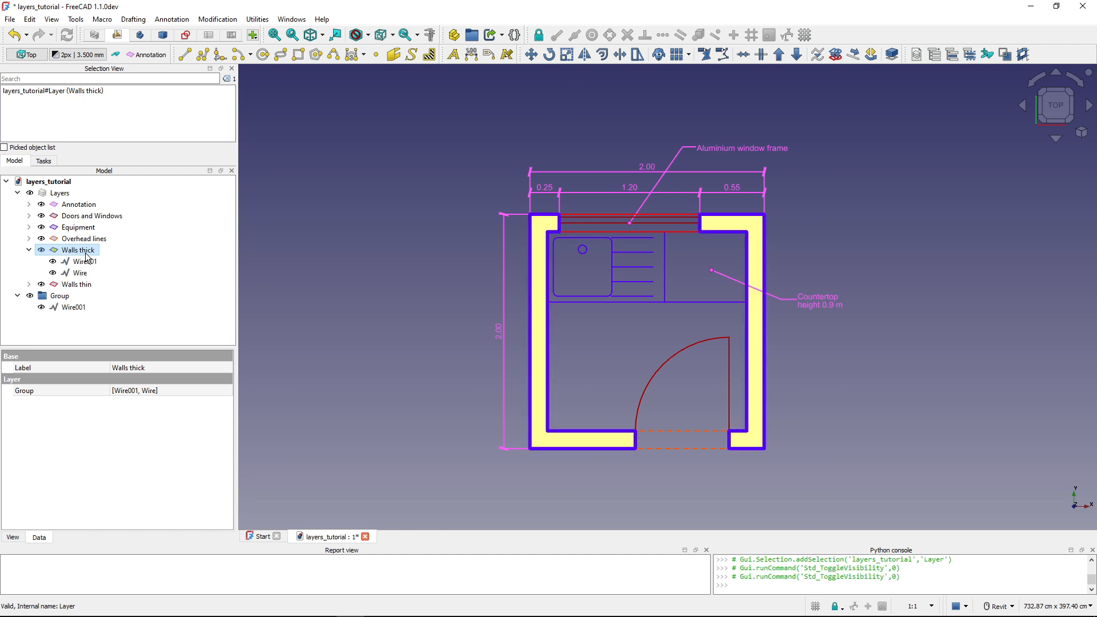
Hide the group and show it again to check its effect on Wire001 in the Walls thick layer.
left_click(59, 296)
key("space")
key("space")
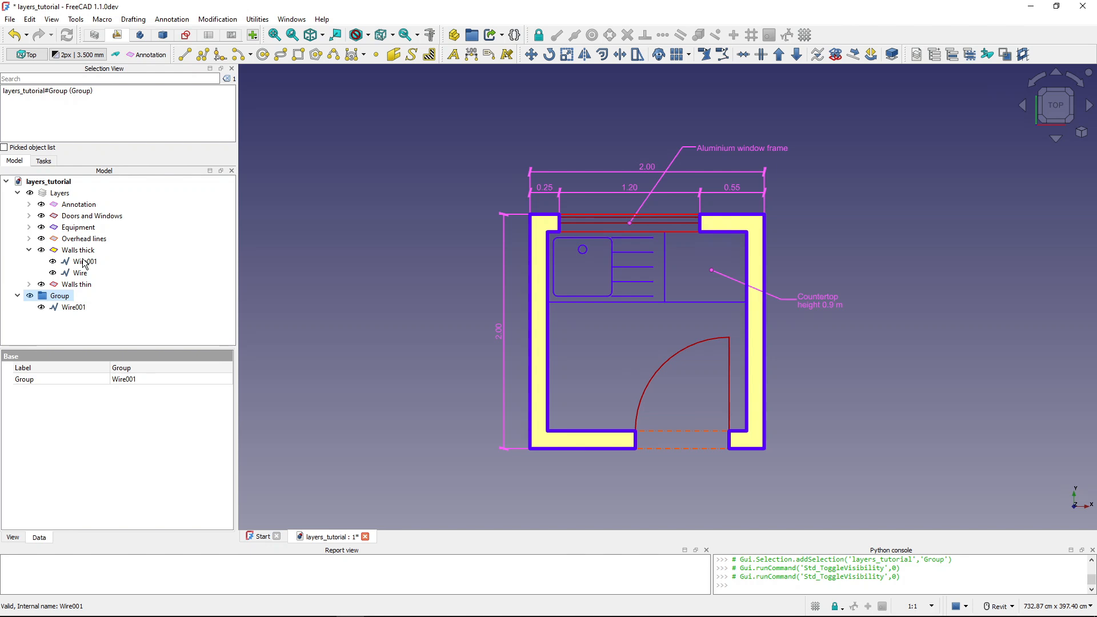
Take Wire001 out of the group and move the whole Walls thick layer into the group instead.
left_click(70, 309)
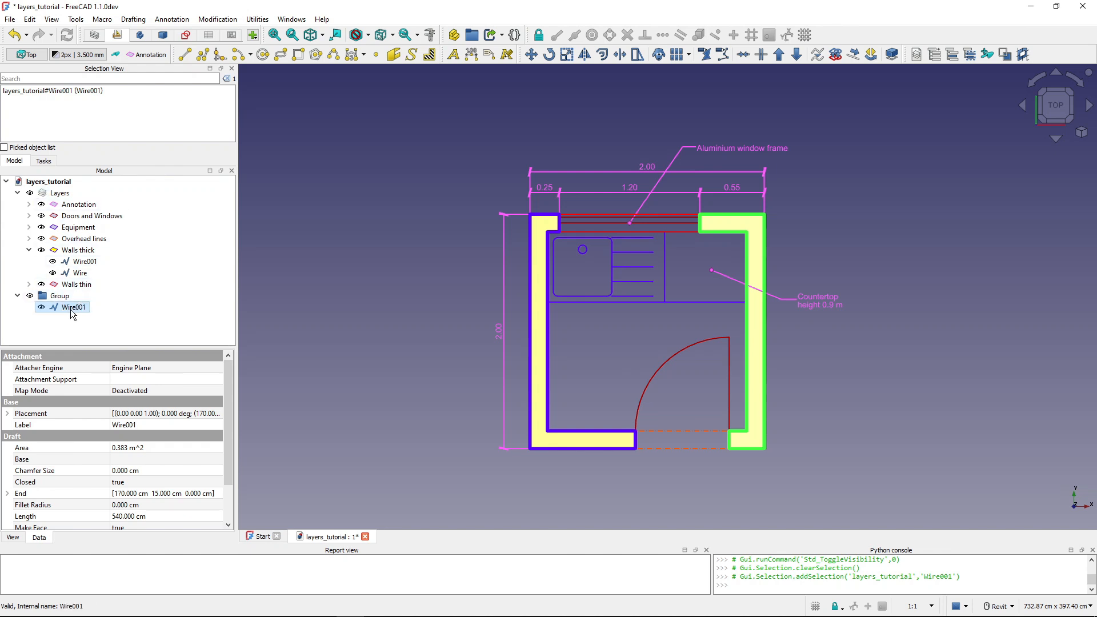
left_click_drag(64, 306, 64, 185)
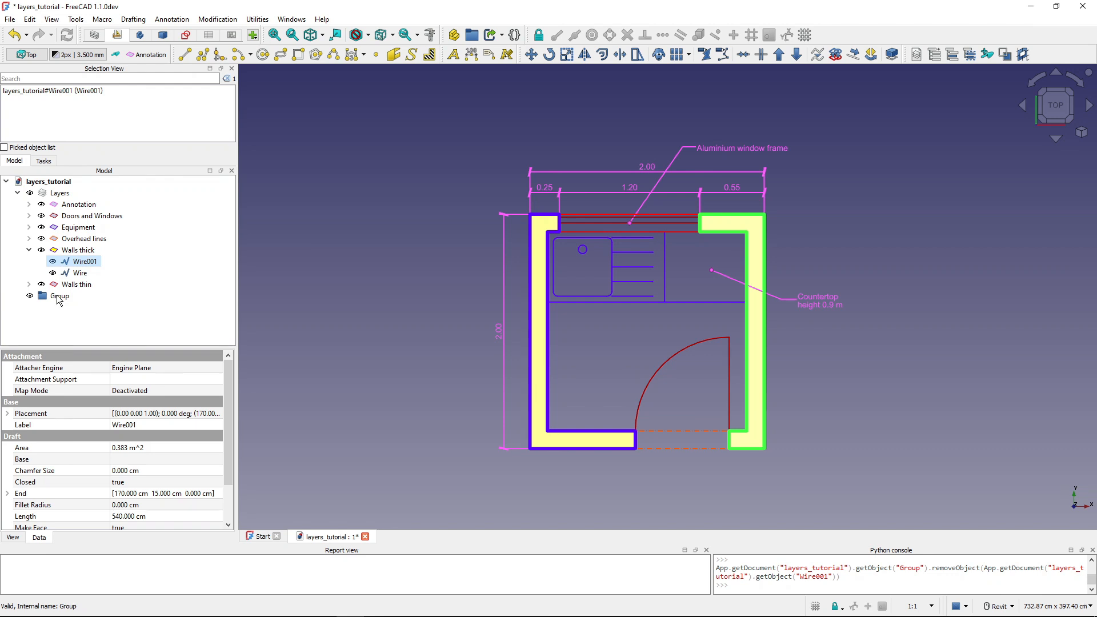
left_click(29, 251)
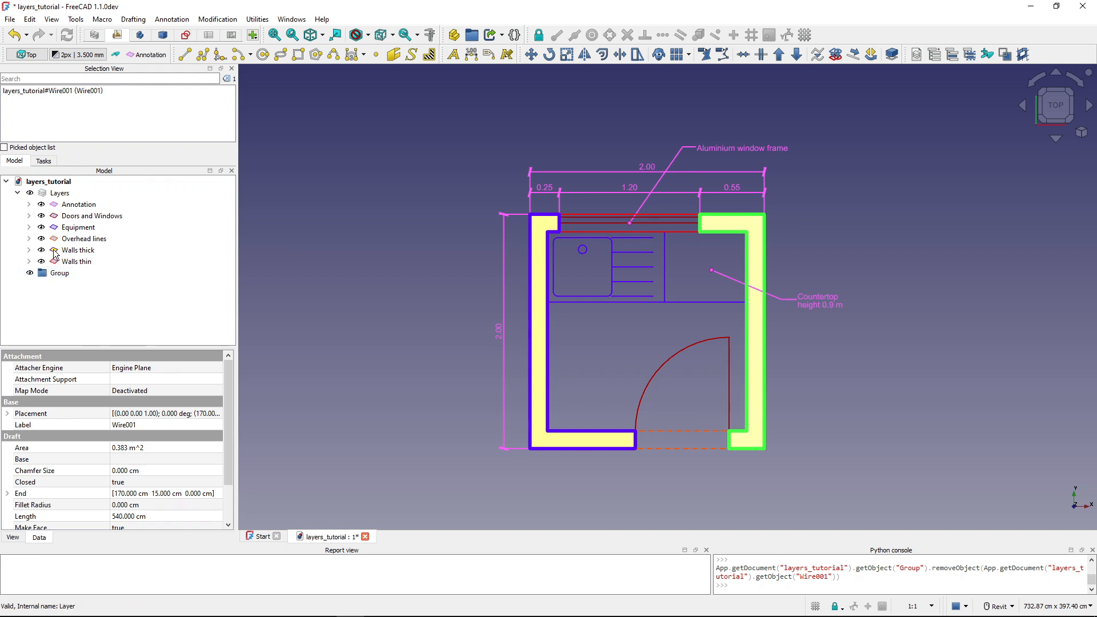
left_click(54, 254)
left_click_drag(54, 253, 68, 276)
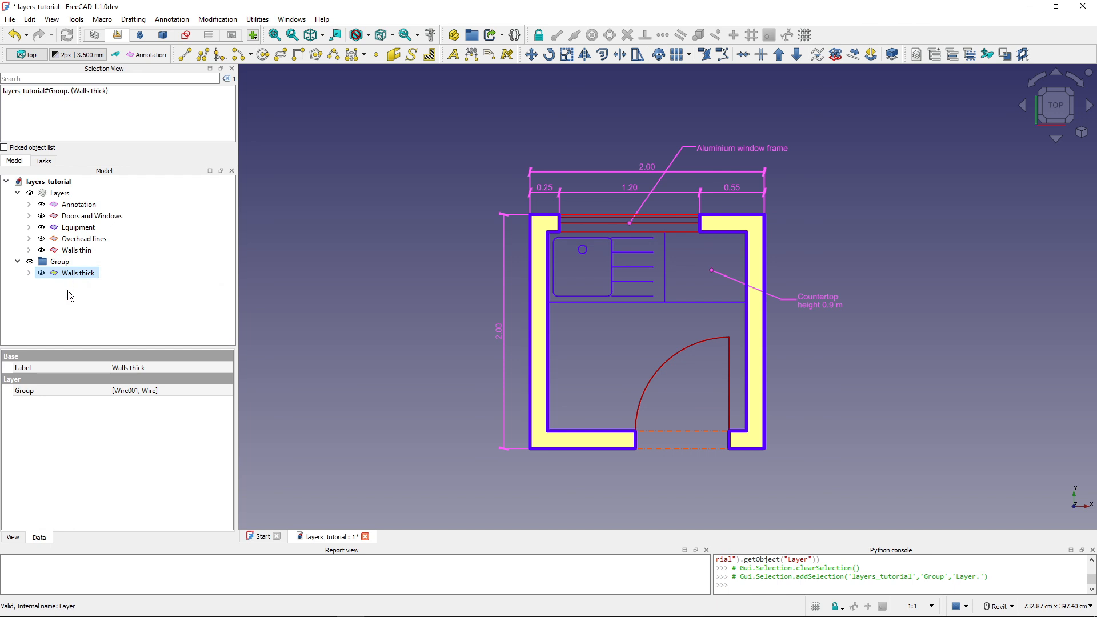
Hide and show the Layers container and the group in turn to compare which layers each one controls.
left_click(59, 194)
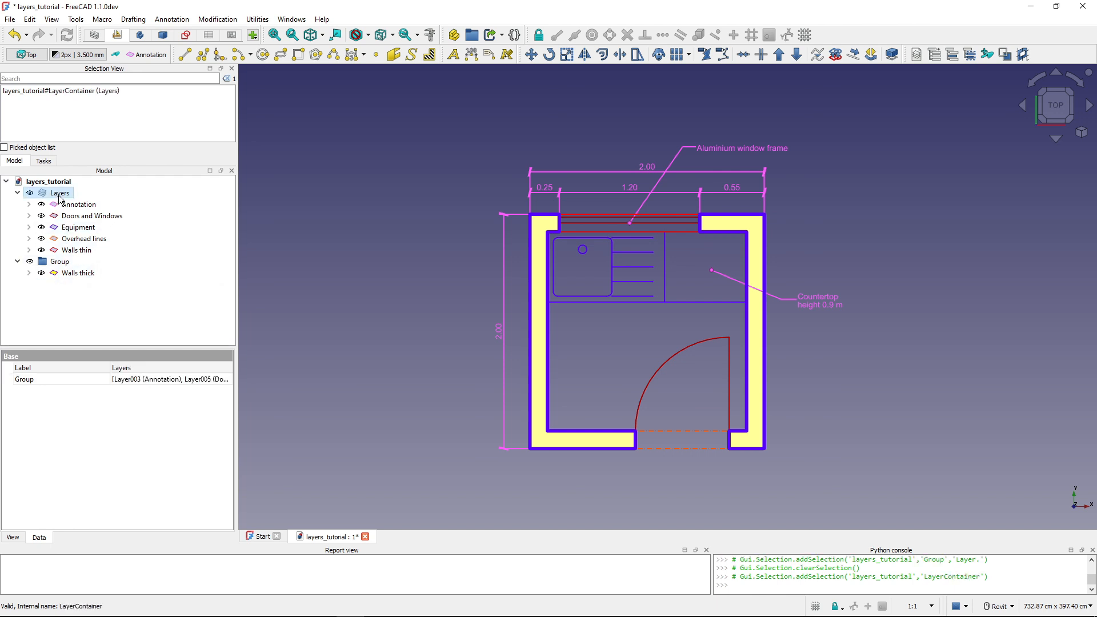
key("space")
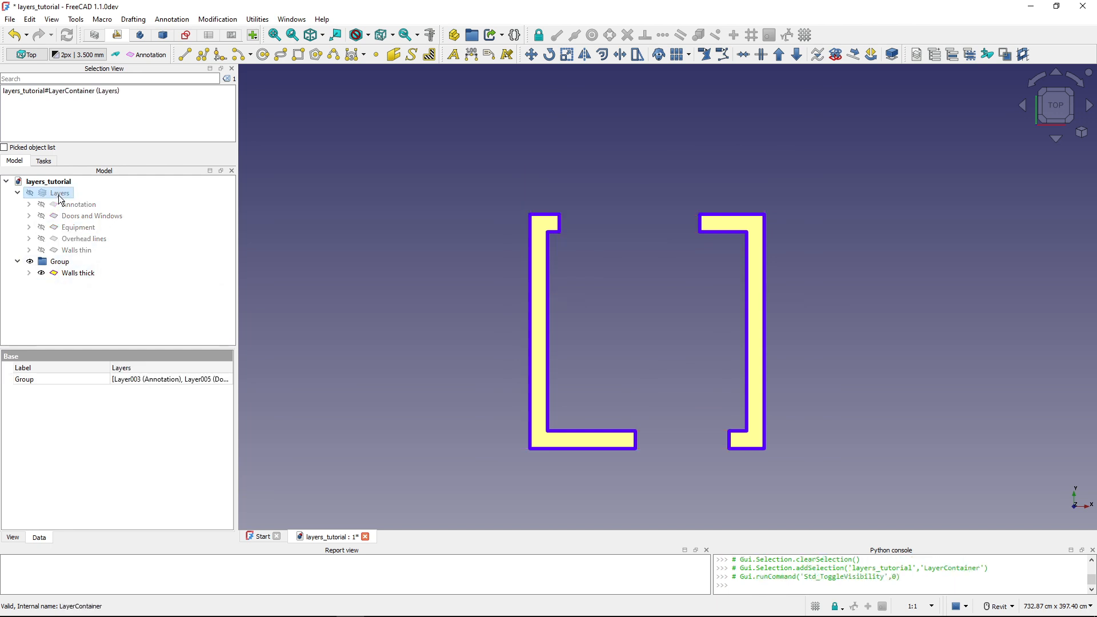
key("space")
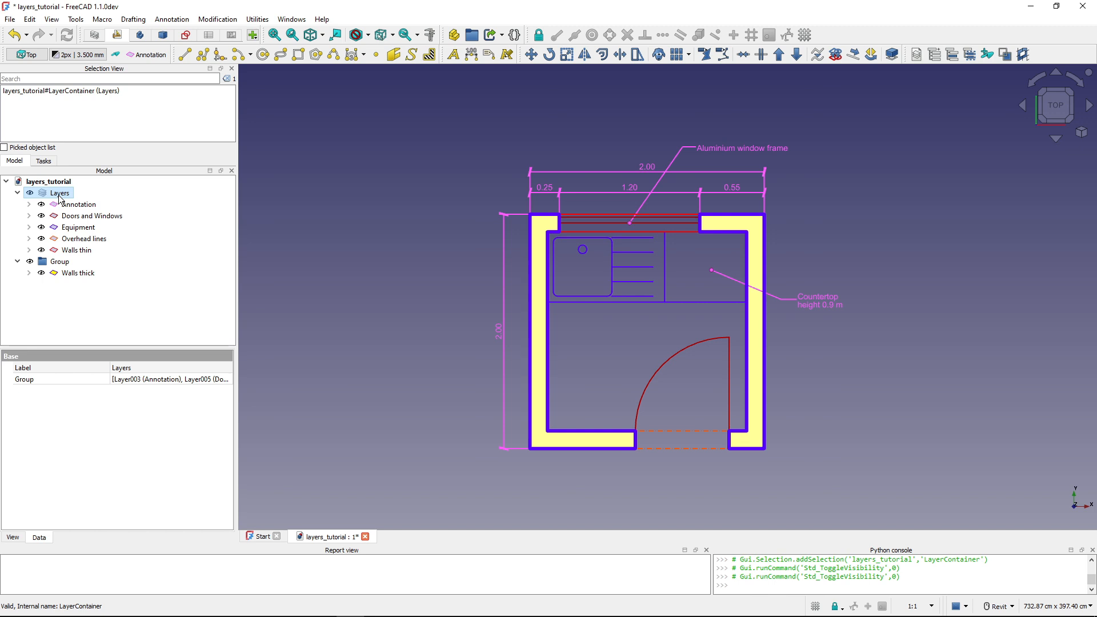
left_click(58, 262)
key("space")
key("space")
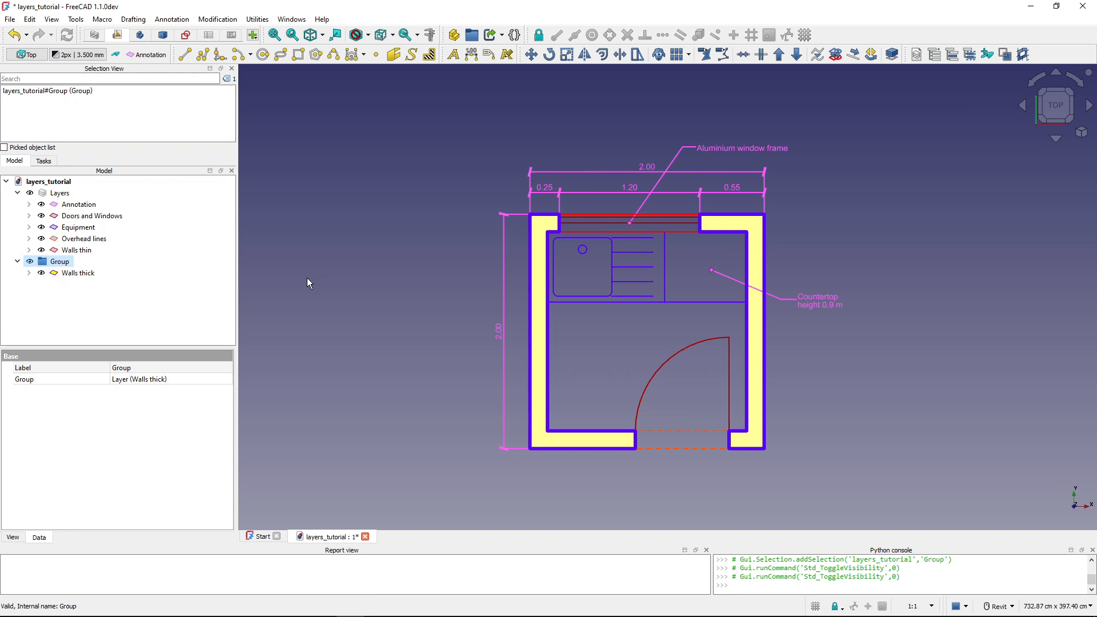
Move the Doors and Windows, Equipment, Overhead lines and Walls thin layers into the group and clear the selection.
left_click(84, 219)
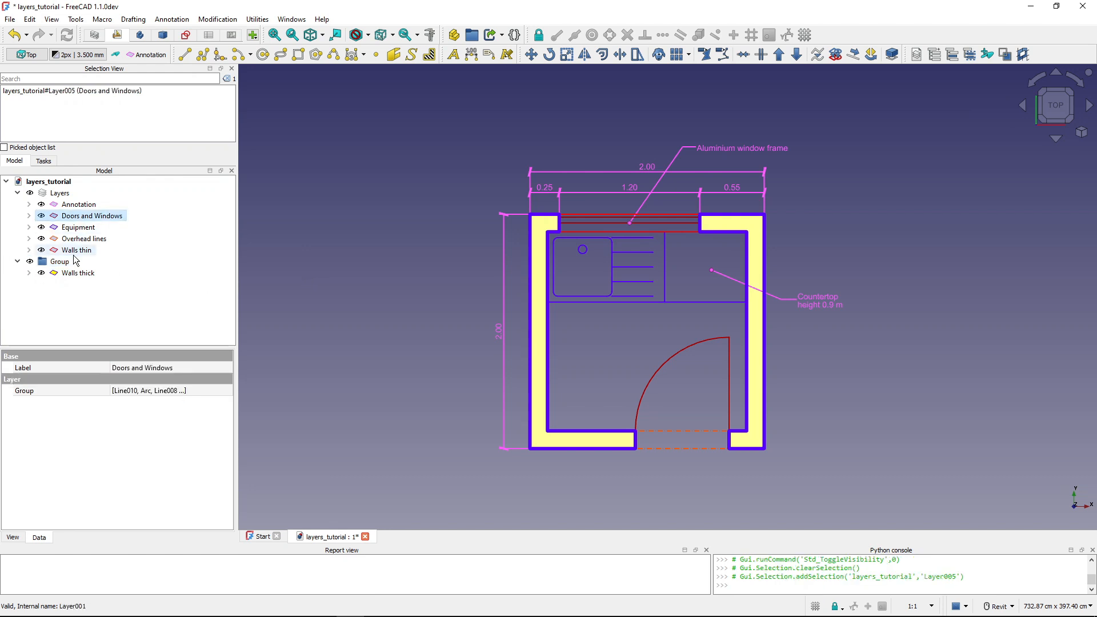
left_click(74, 255, "shift")
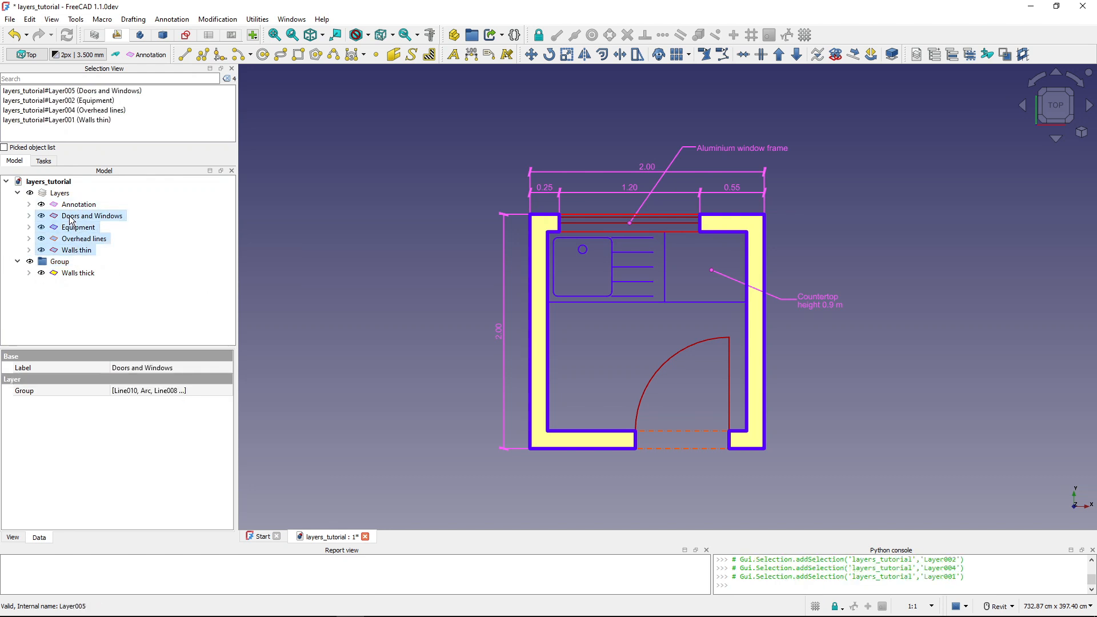
left_click_drag(72, 217, 59, 261)
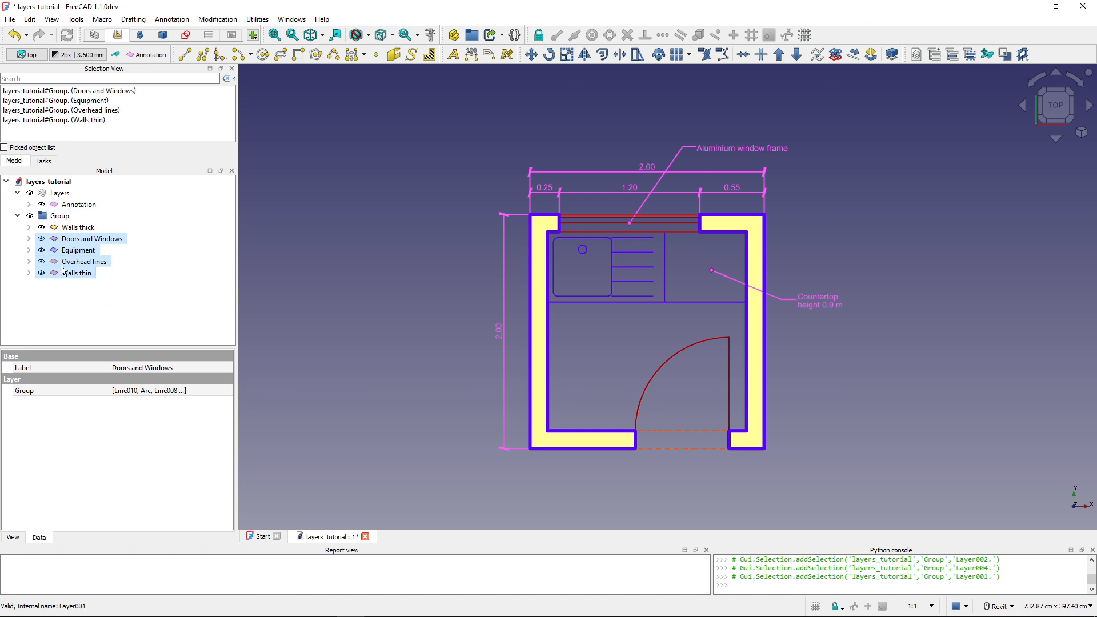
left_click(53, 295)
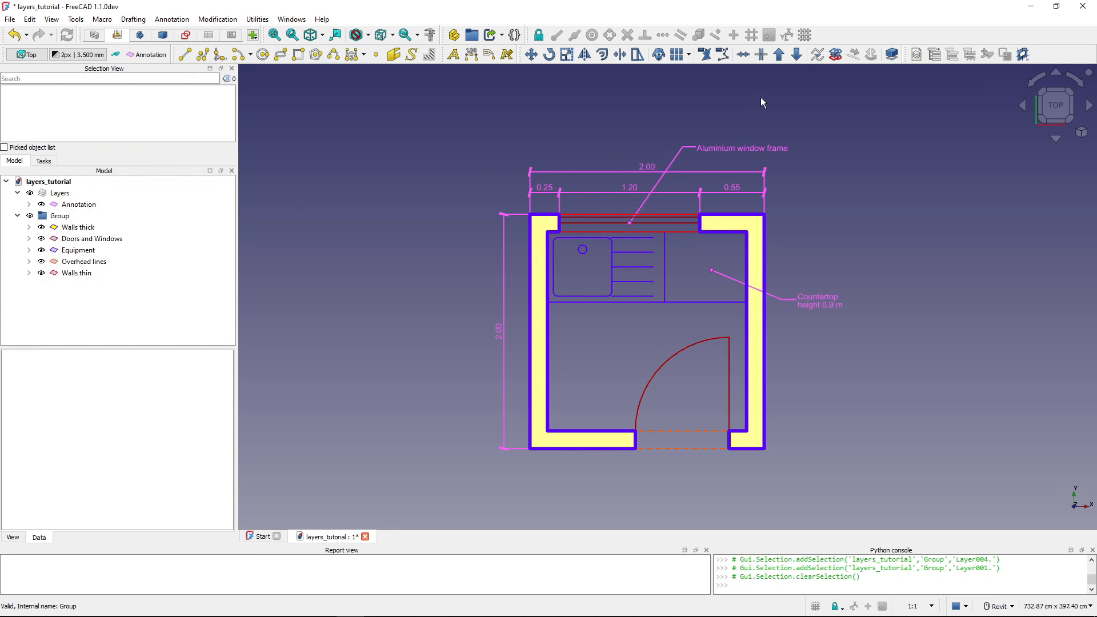
Set the Walls thick layer's line color to red in the layers manager and apply the change.
left_click(918, 56)
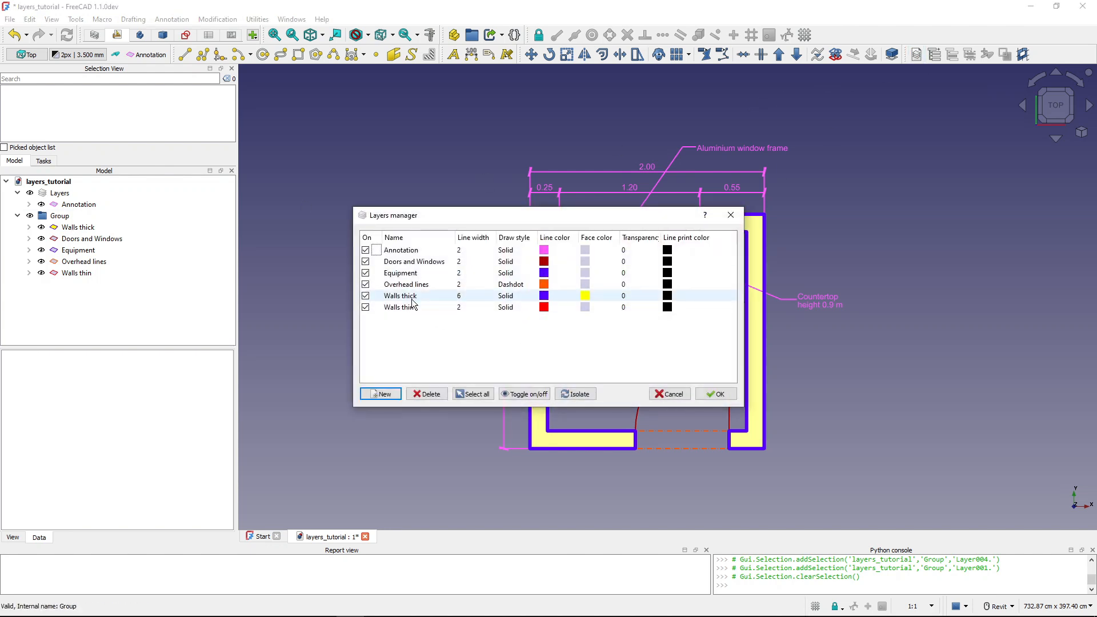
left_click(413, 304)
left_click(545, 297)
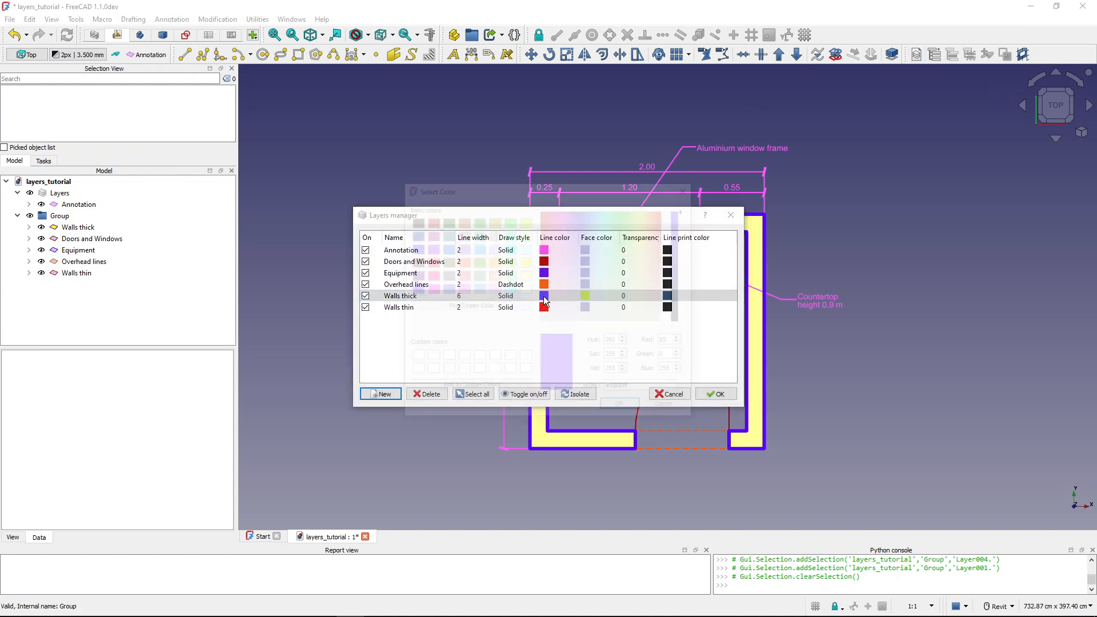
left_click(429, 261)
left_click(623, 408)
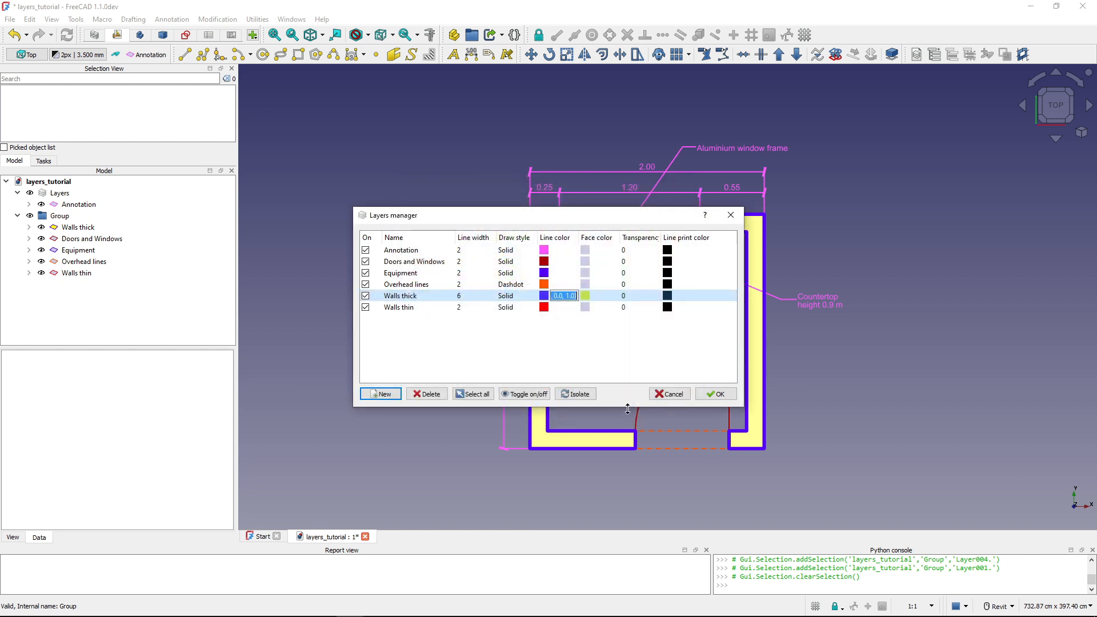
left_click(701, 394)
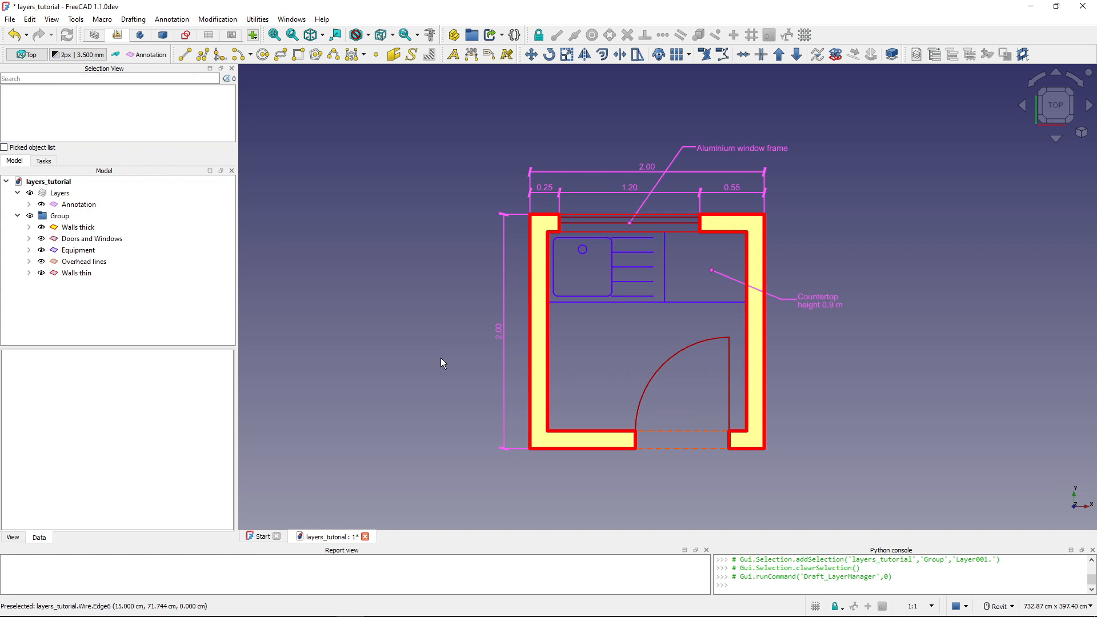
Move all five layers from the group back into the Layers container and delete the empty group.
left_click(76, 228)
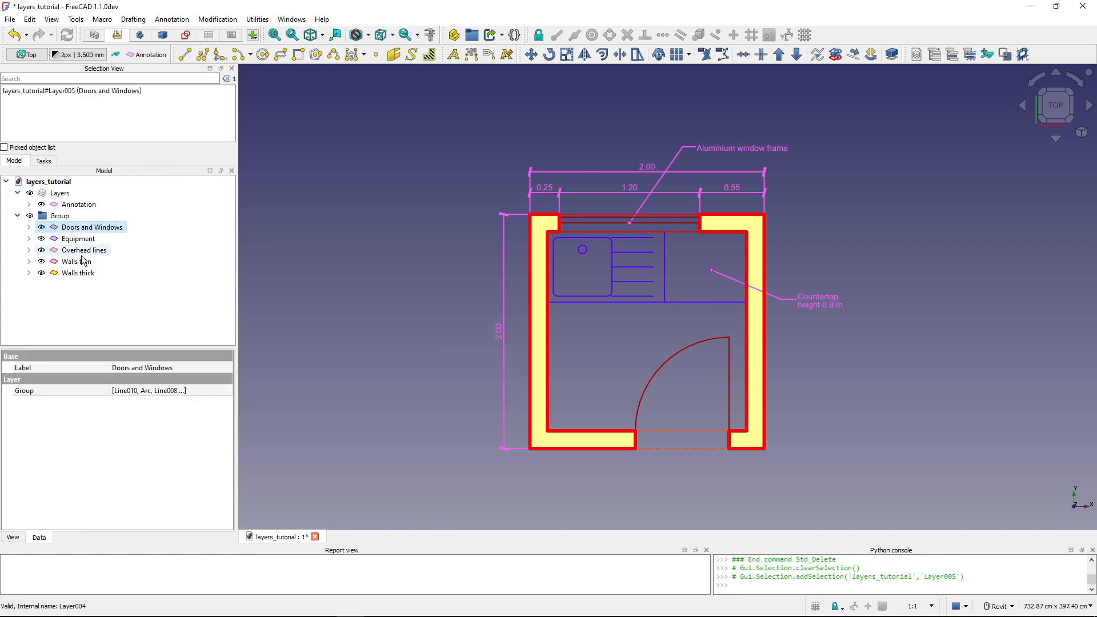
left_click(84, 274, "shift")
left_click_drag(76, 230, 75, 196)
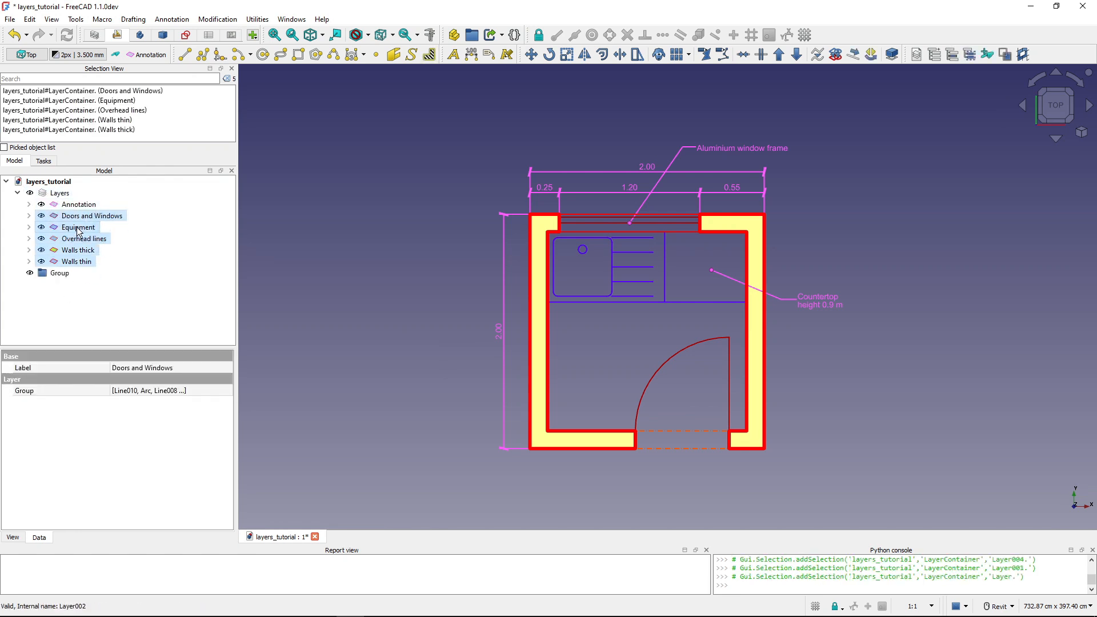
left_click(54, 274)
key("Delete")
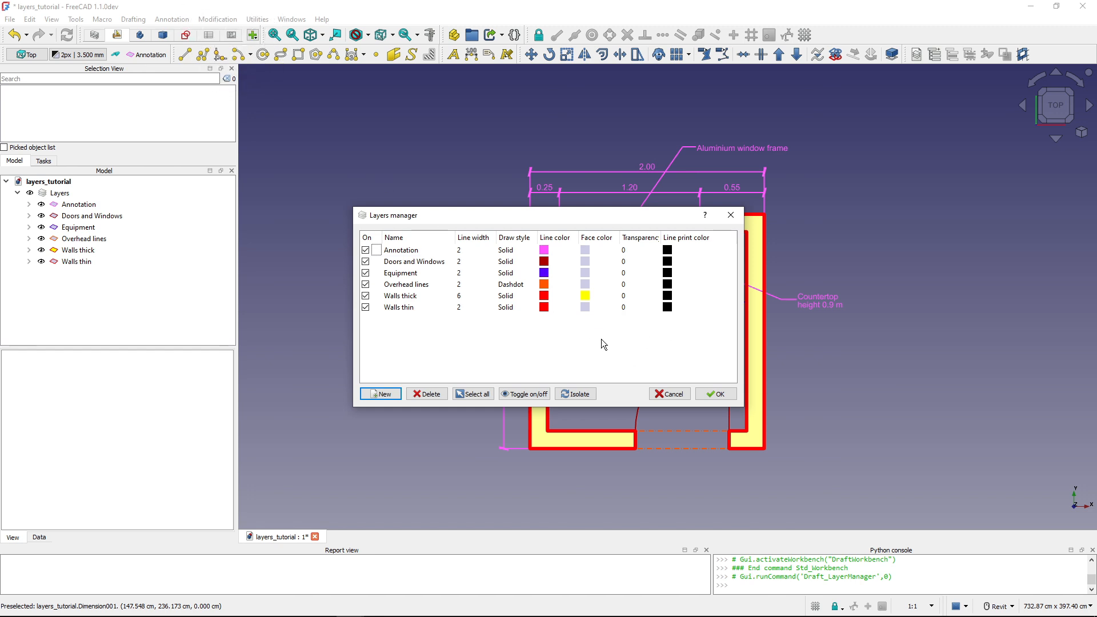
Set the line print color of the Walls thin and Walls thick layers to violet-blue #5500ff in the layers manager.
left_click(433, 308)
double_click(670, 307)
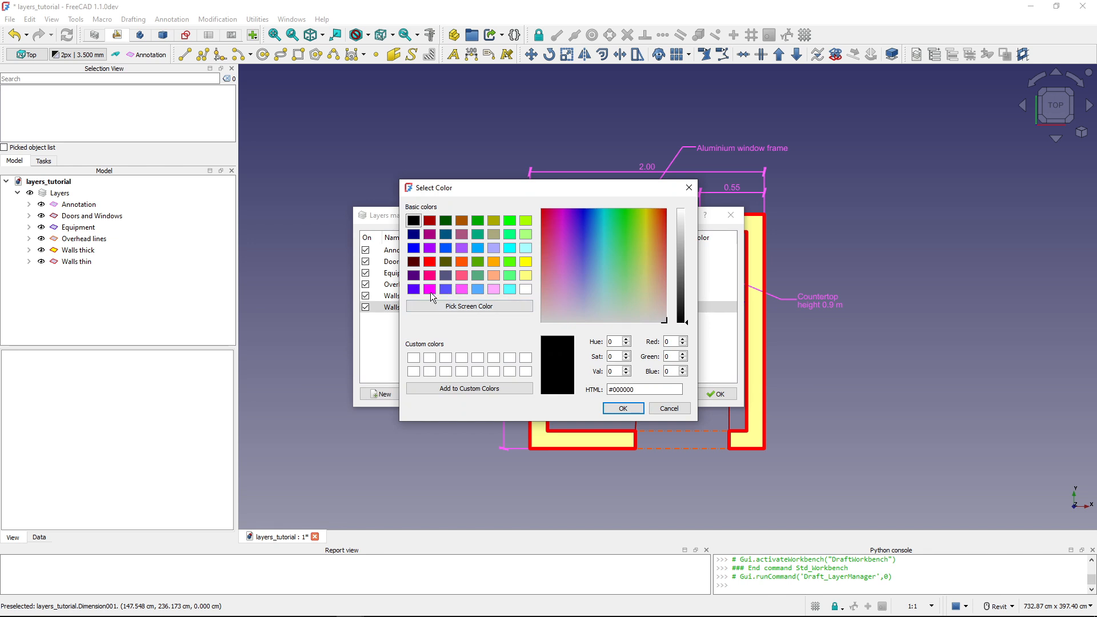
left_click(413, 289)
left_click(615, 409)
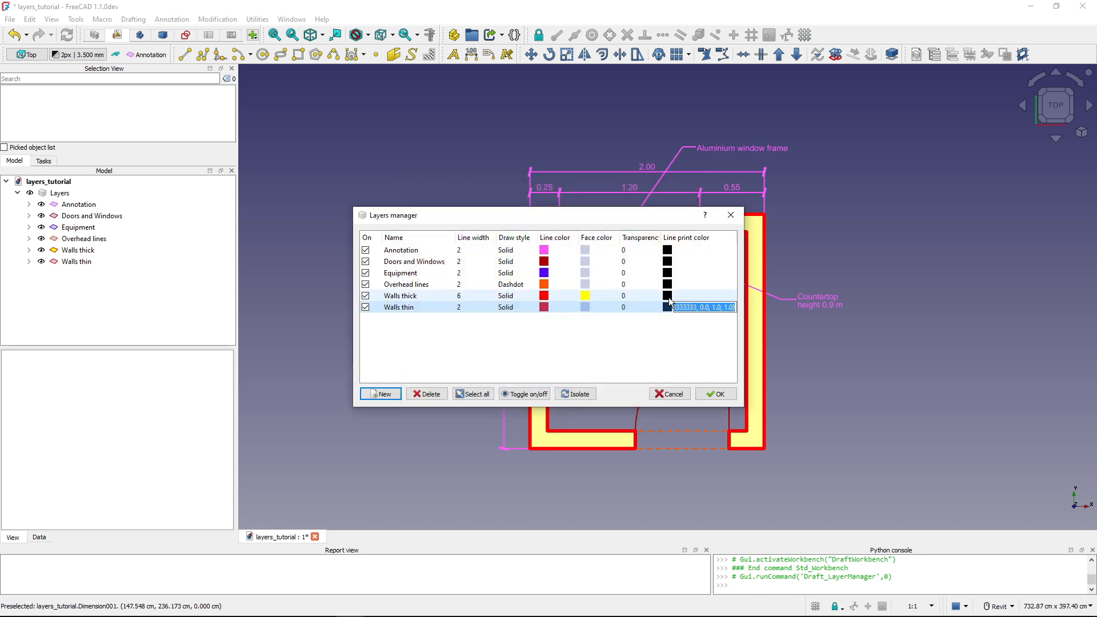
double_click(667, 295)
left_click(413, 289)
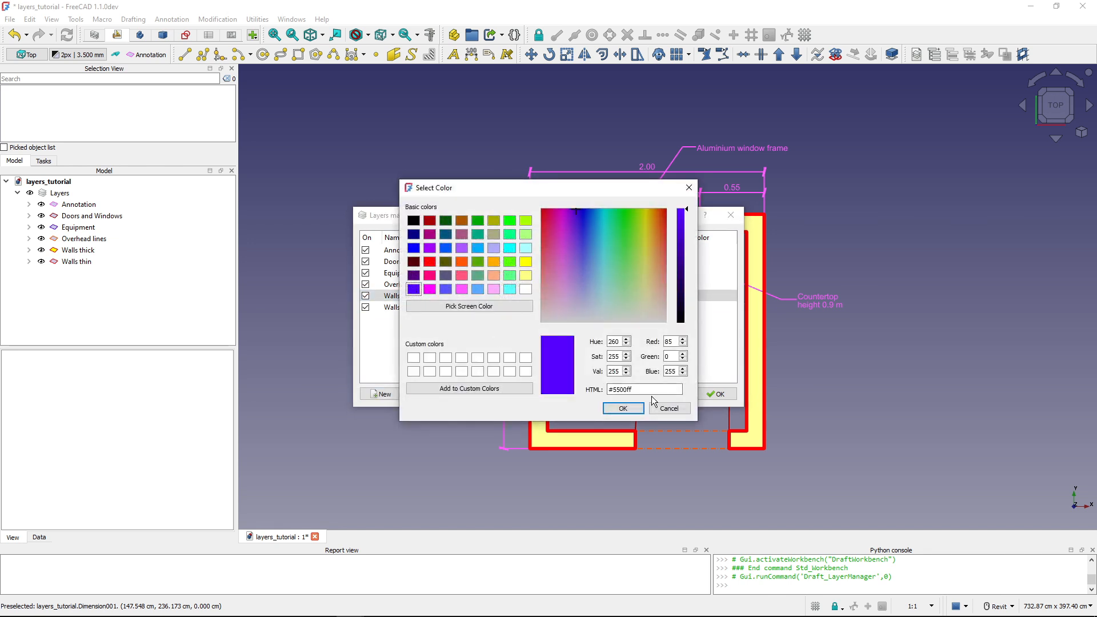
left_click(622, 408)
Set the Overhead lines layer's line print color to bright green and apply the layers manager changes.
left_click(662, 286)
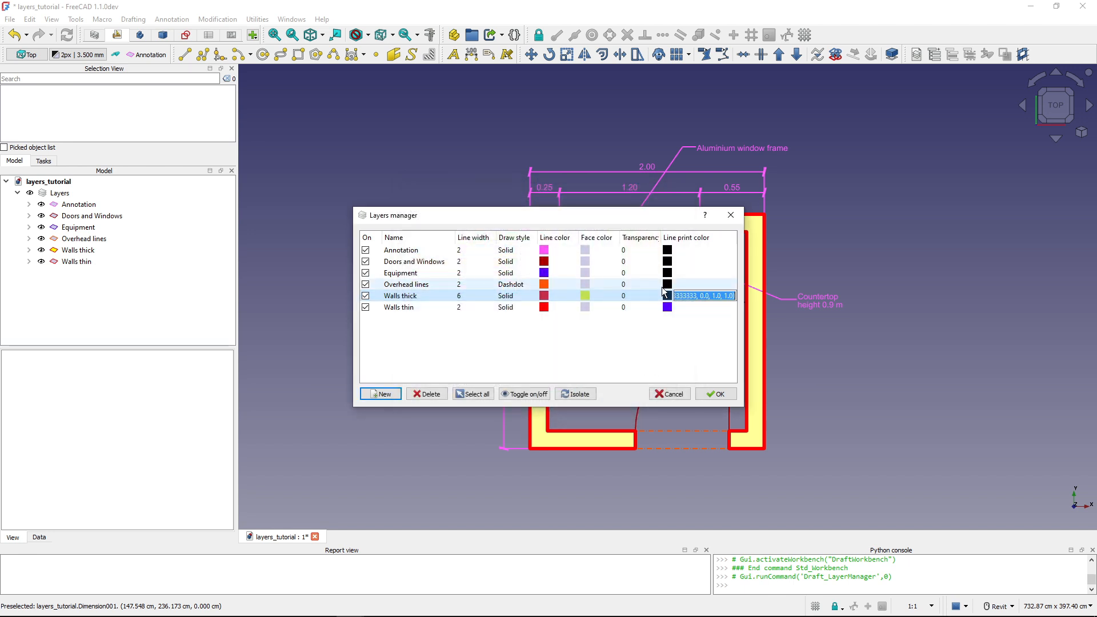
double_click(666, 285)
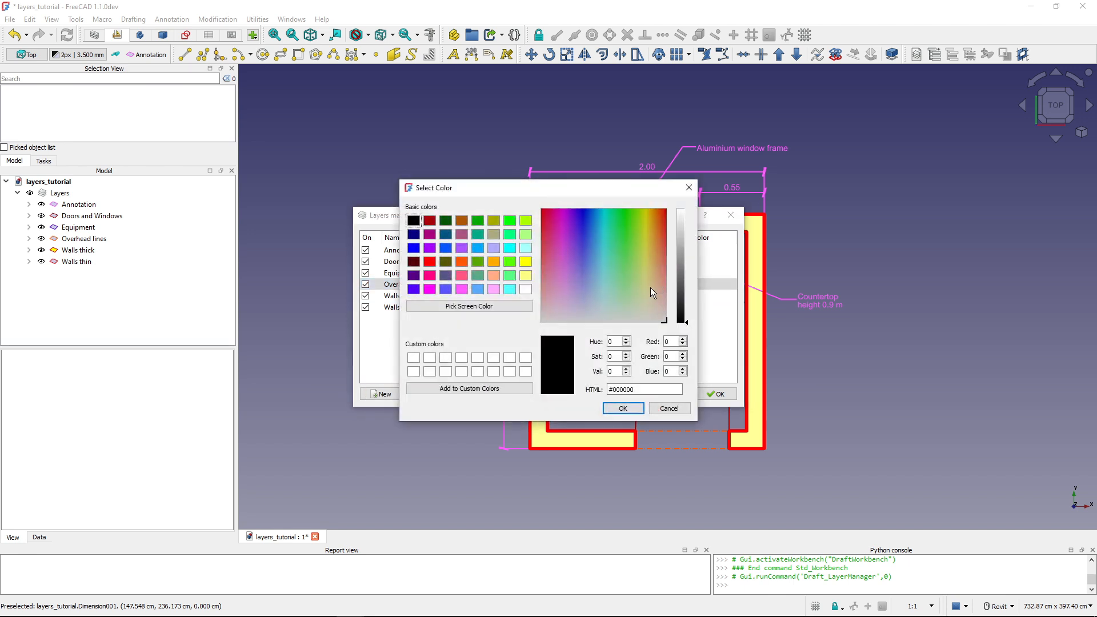
left_click(507, 221)
left_click(623, 408)
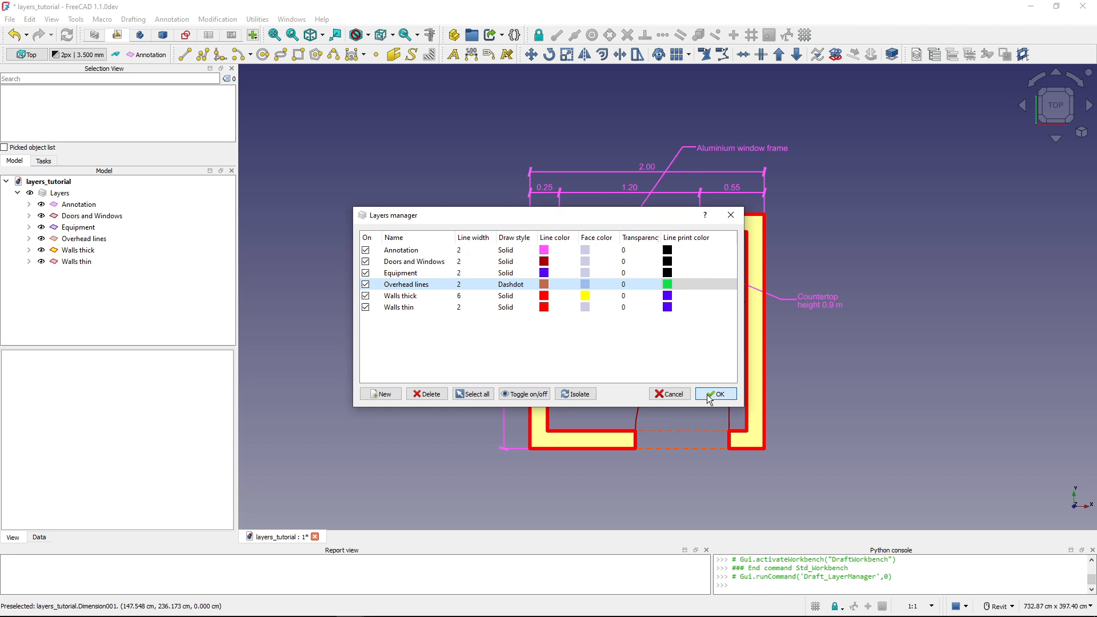
left_click(714, 394)
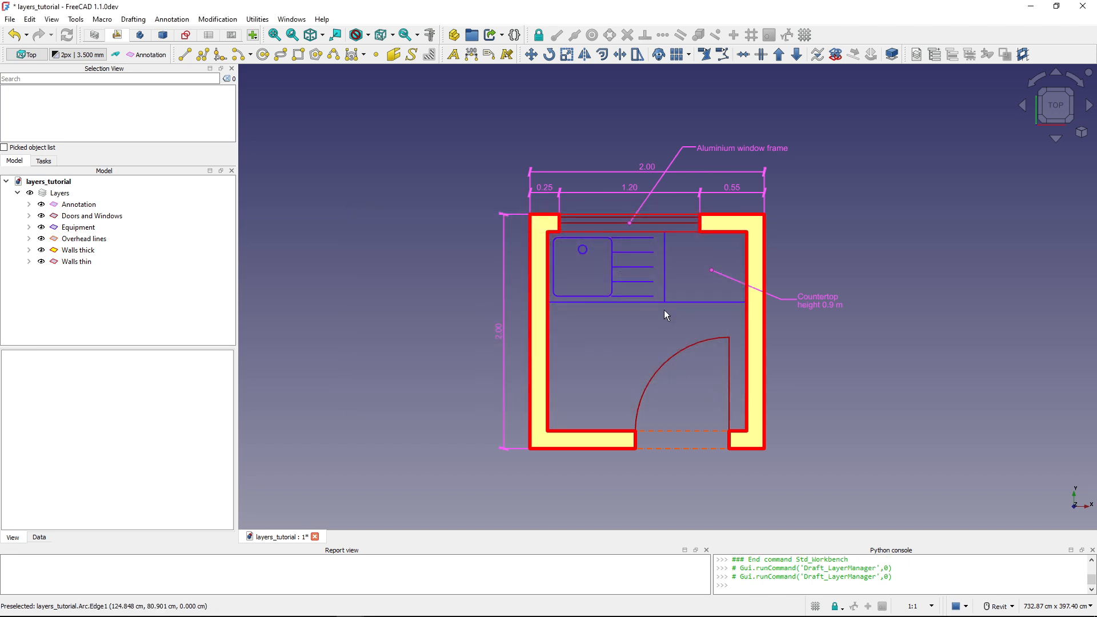
Create a default page in the TechDraw workbench and insert a Draft view of the Layers container.
left_click(231, 35)
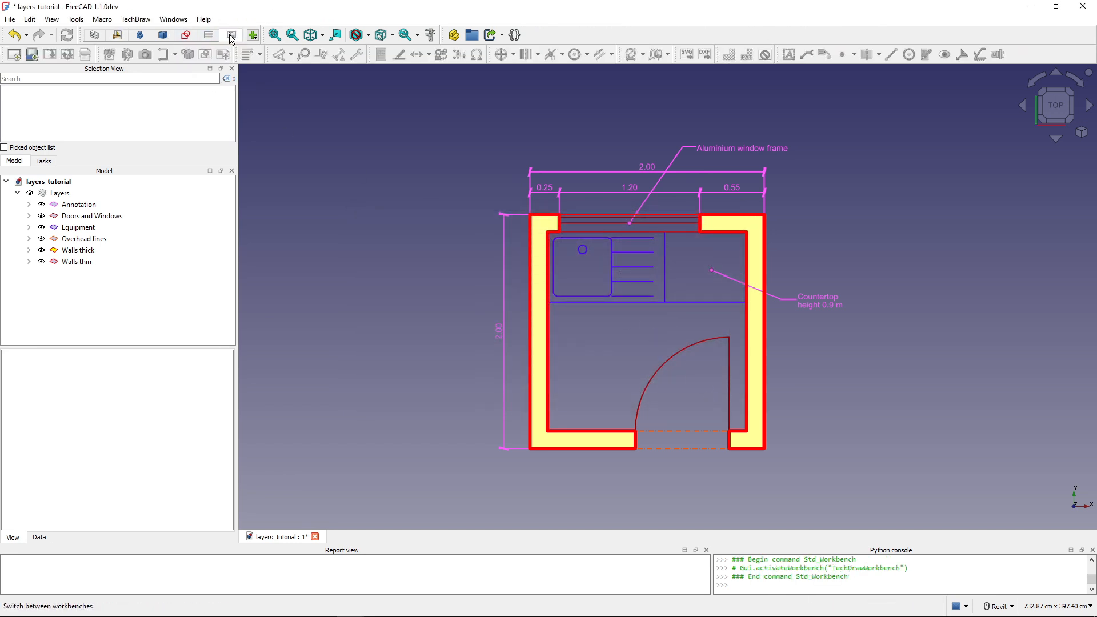
left_click(16, 57)
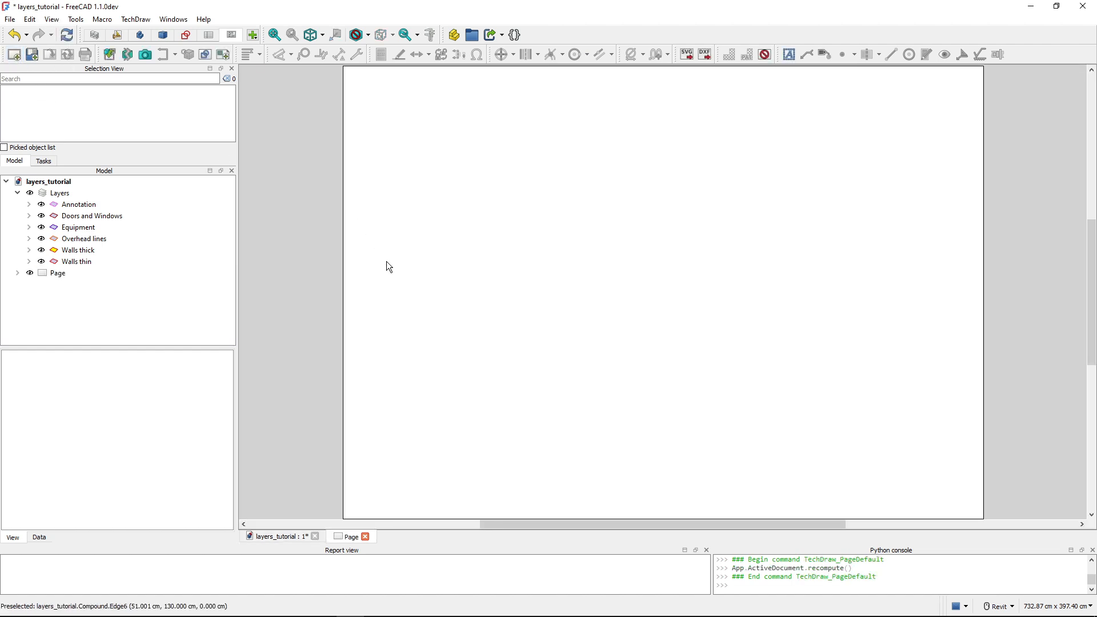
left_click(60, 196)
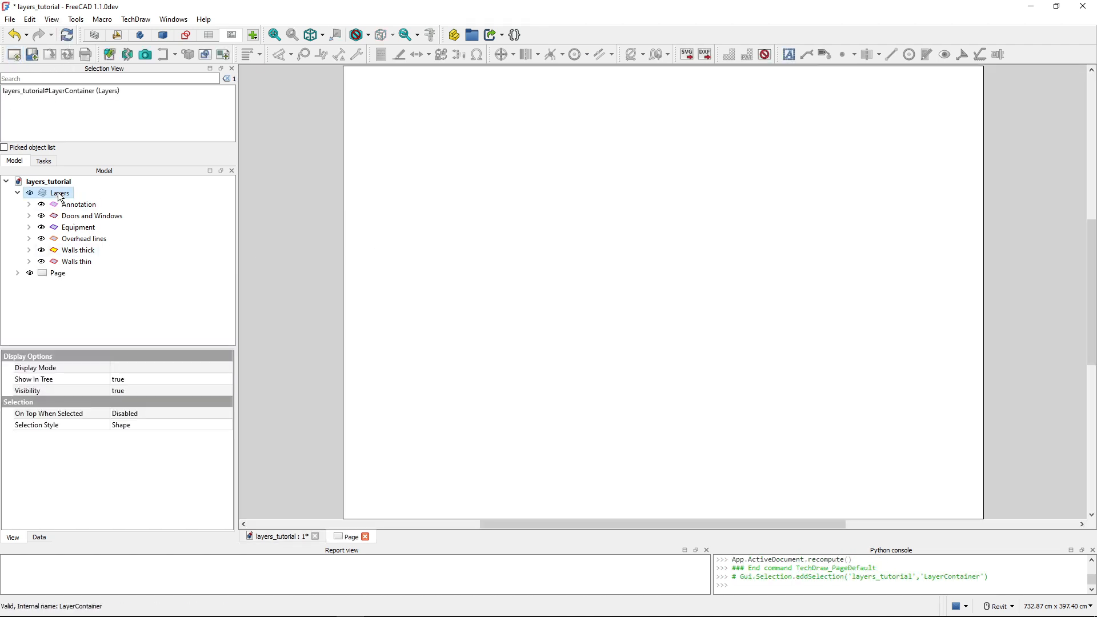
left_click(205, 63)
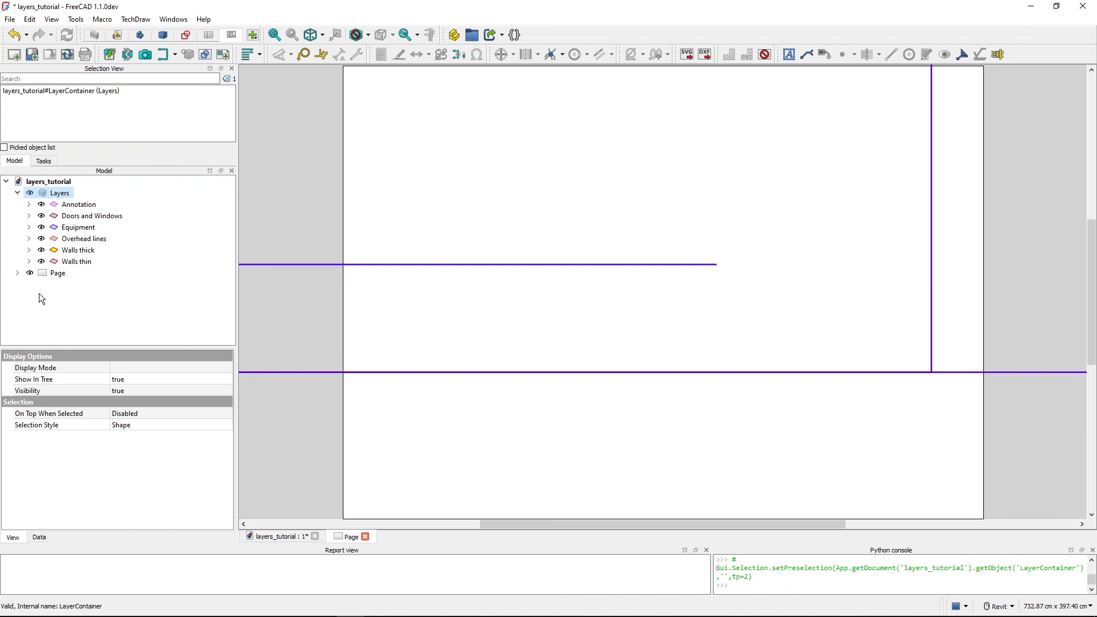
Set the scale of the page's DraftView to 0.05.
left_click(18, 272)
left_click(74, 295)
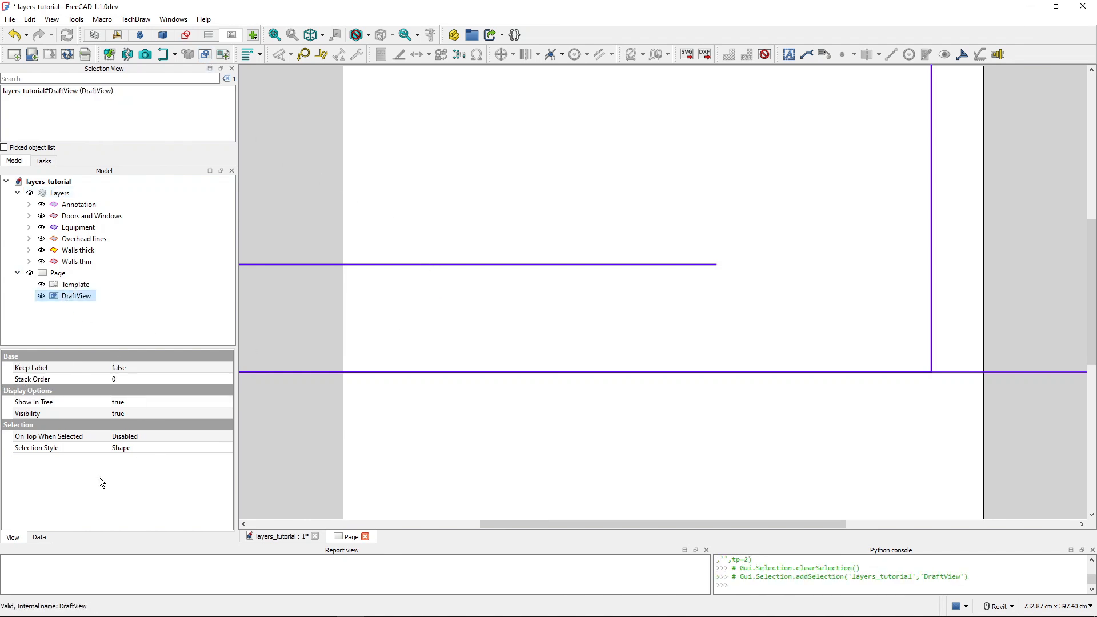
left_click(39, 537)
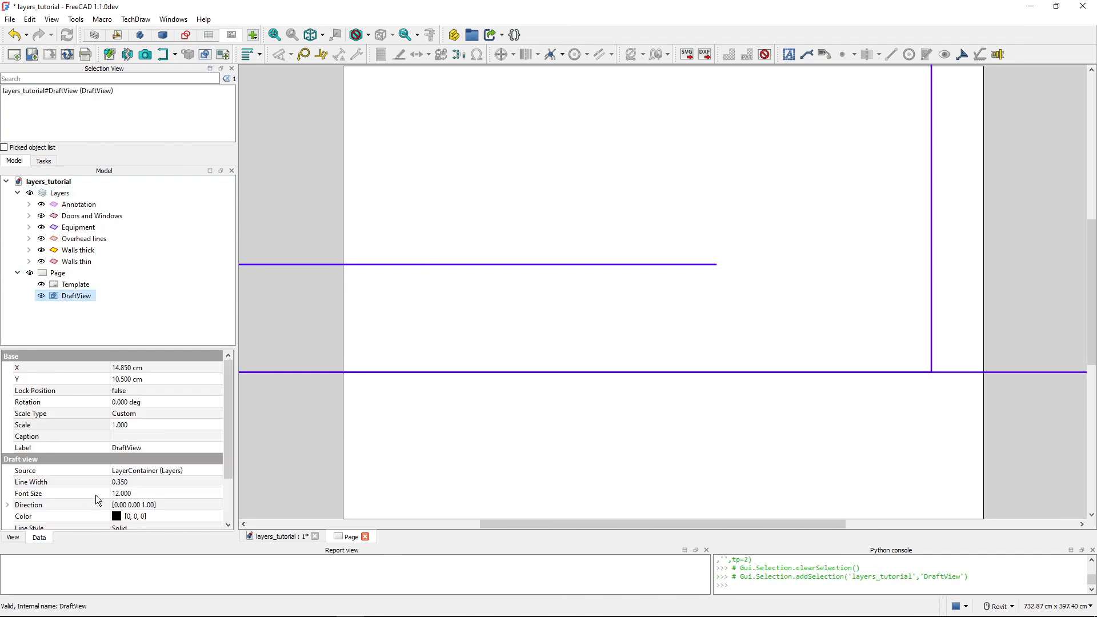
left_click(150, 423)
type(".00")
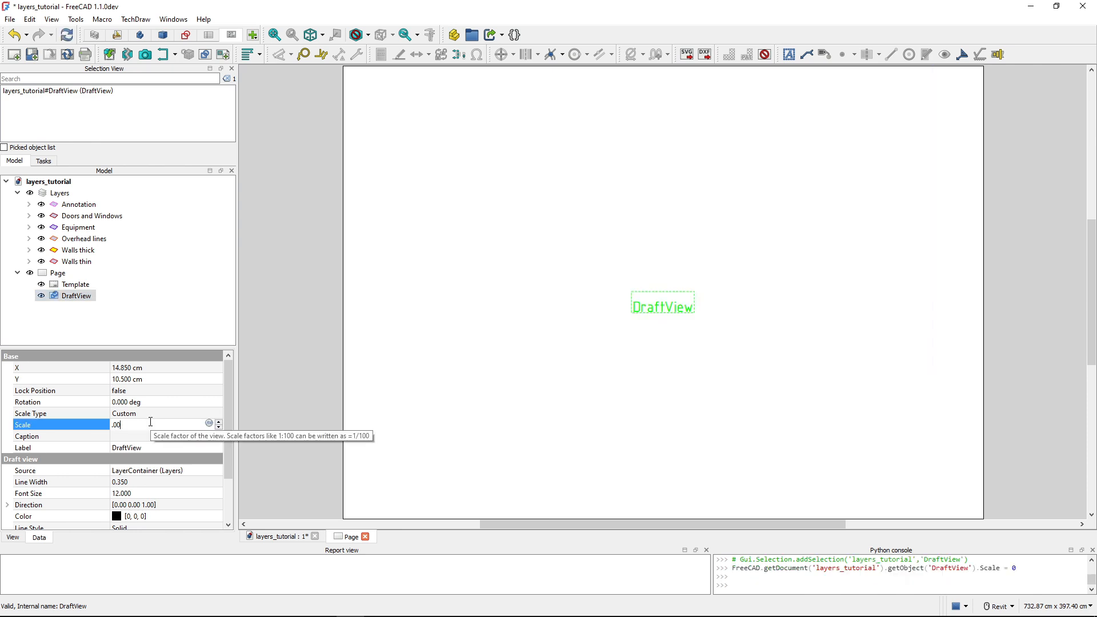
type("5")
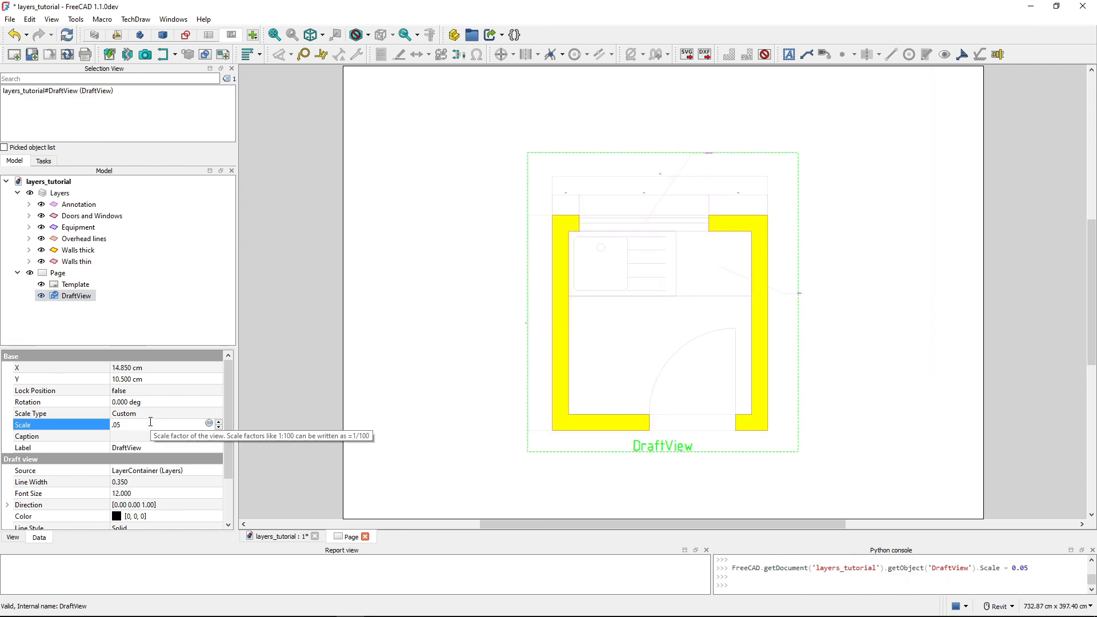
Apply the DraftView scale and tile the page and 3D model windows side by side.
key("Return")
left_click(371, 331)
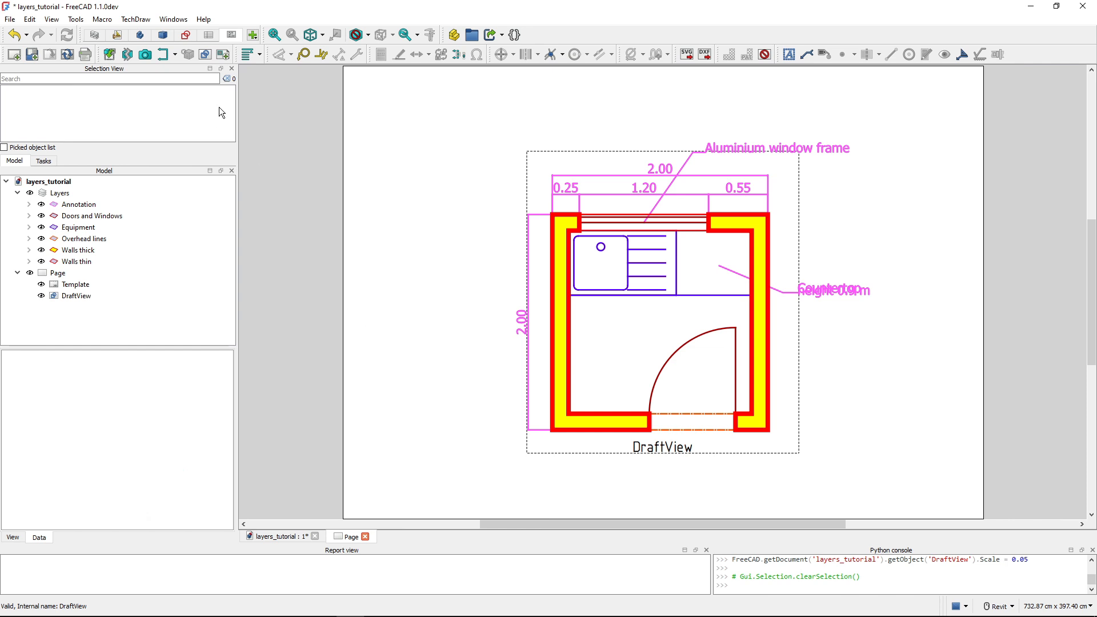
left_click(171, 20)
left_click(187, 62)
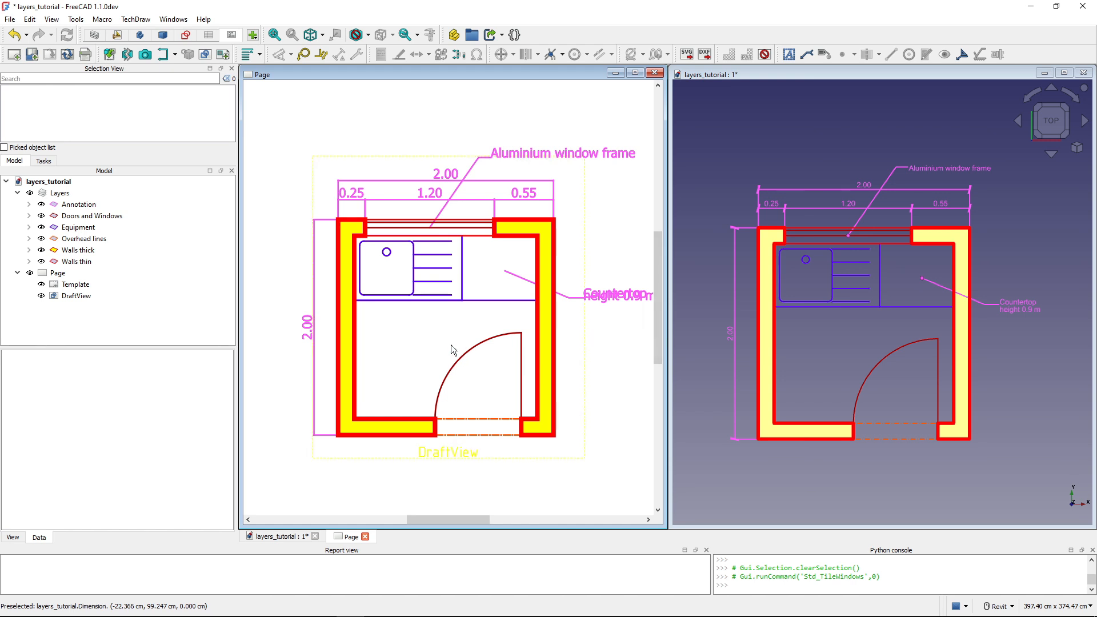
Review the layers' line print colors in the Draft workbench's layers manager and close it without changes.
left_click(115, 37)
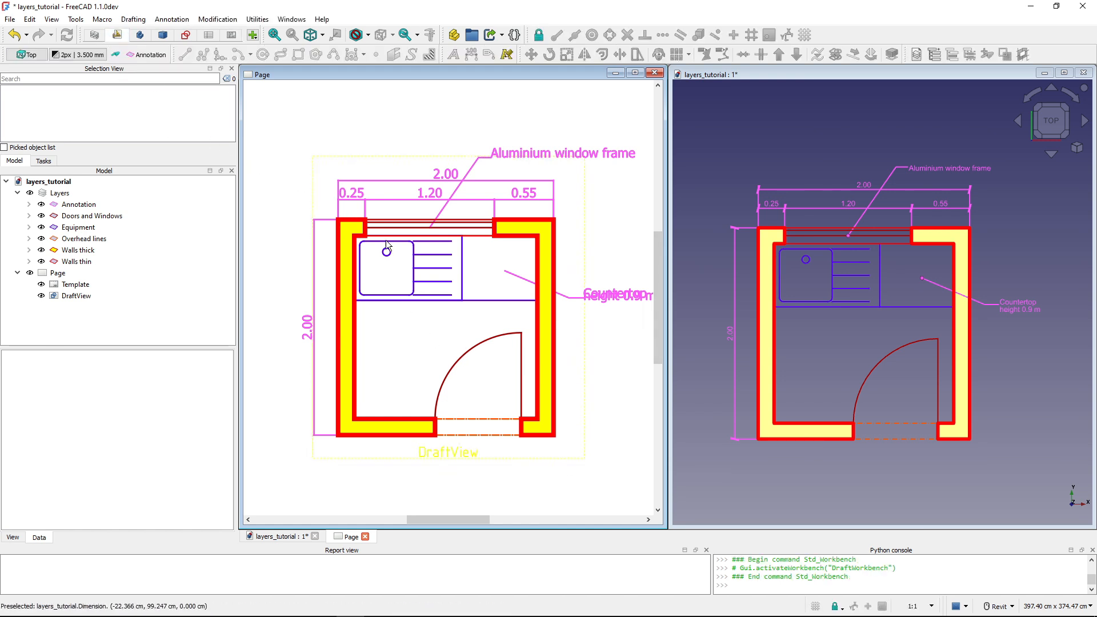
left_click(916, 54)
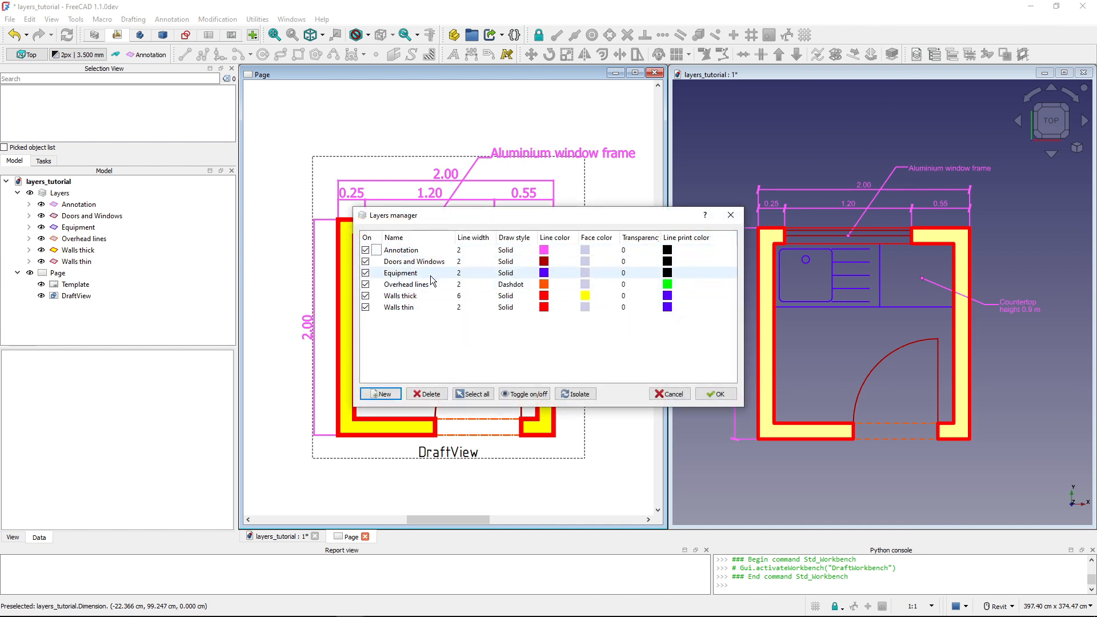
left_click(668, 395)
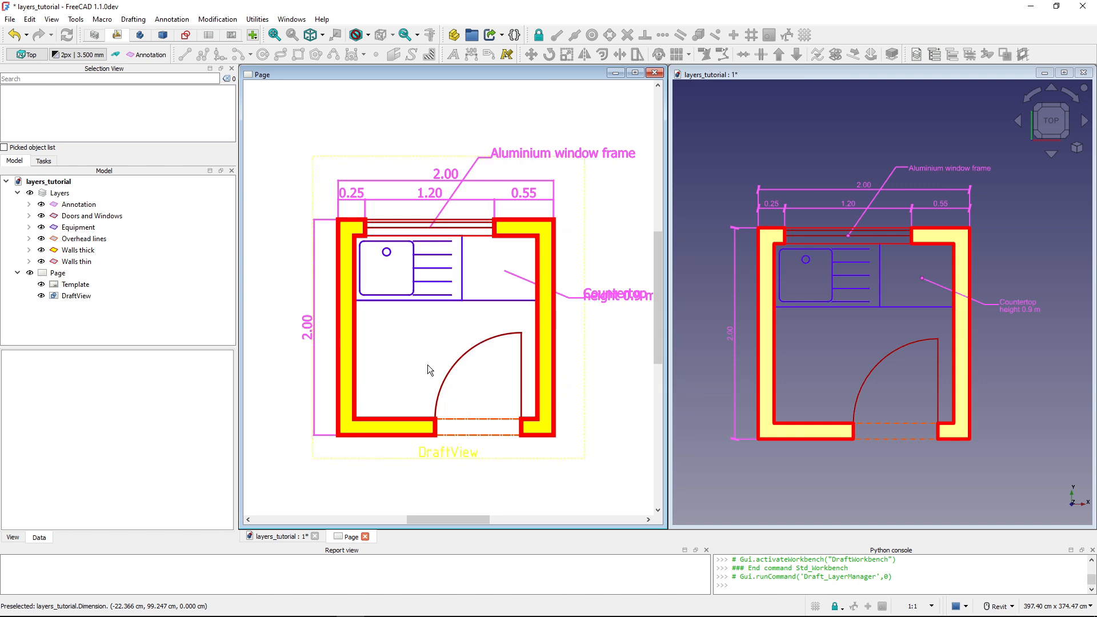
Set Use Print Color to true for the Walls thick layer and redraw the page in the TechDraw workbench.
left_click(75, 252)
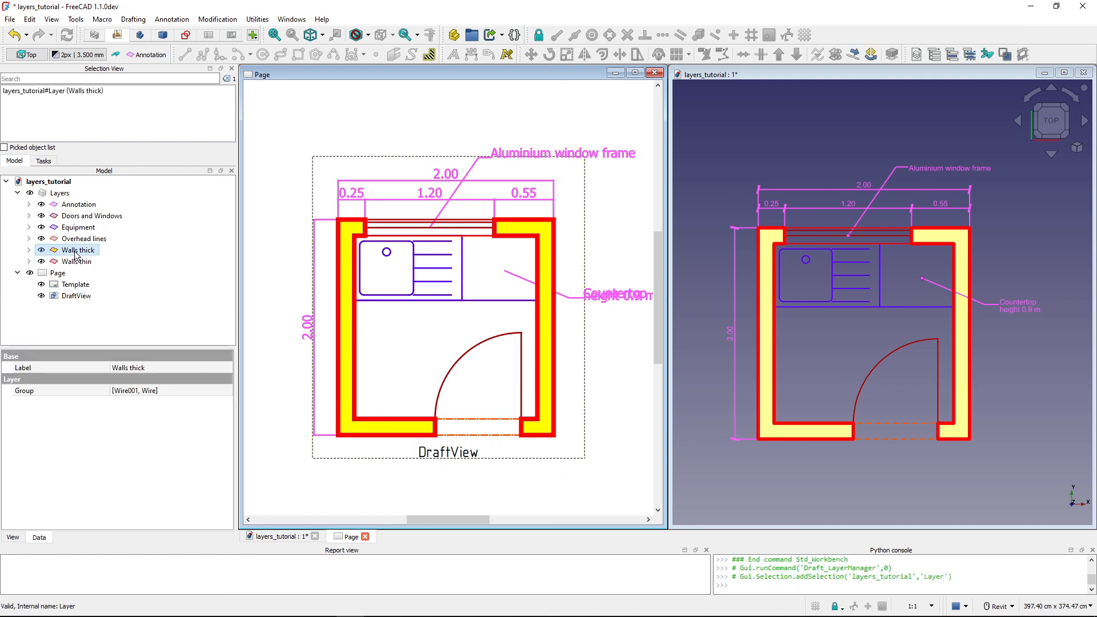
left_click(13, 537)
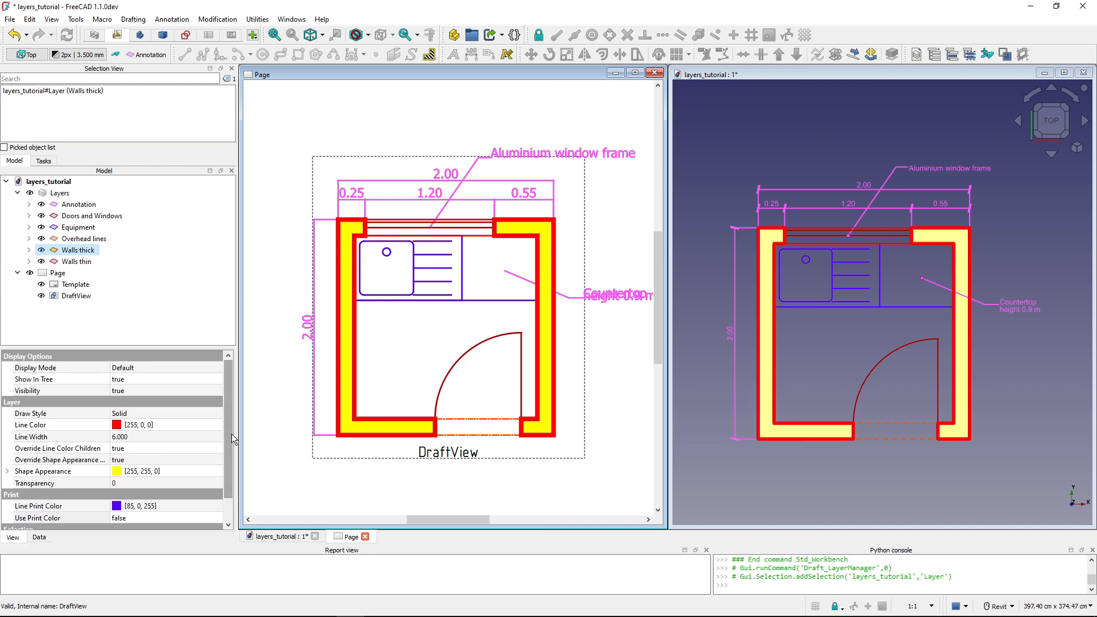
left_click_drag(231, 434, 231, 465)
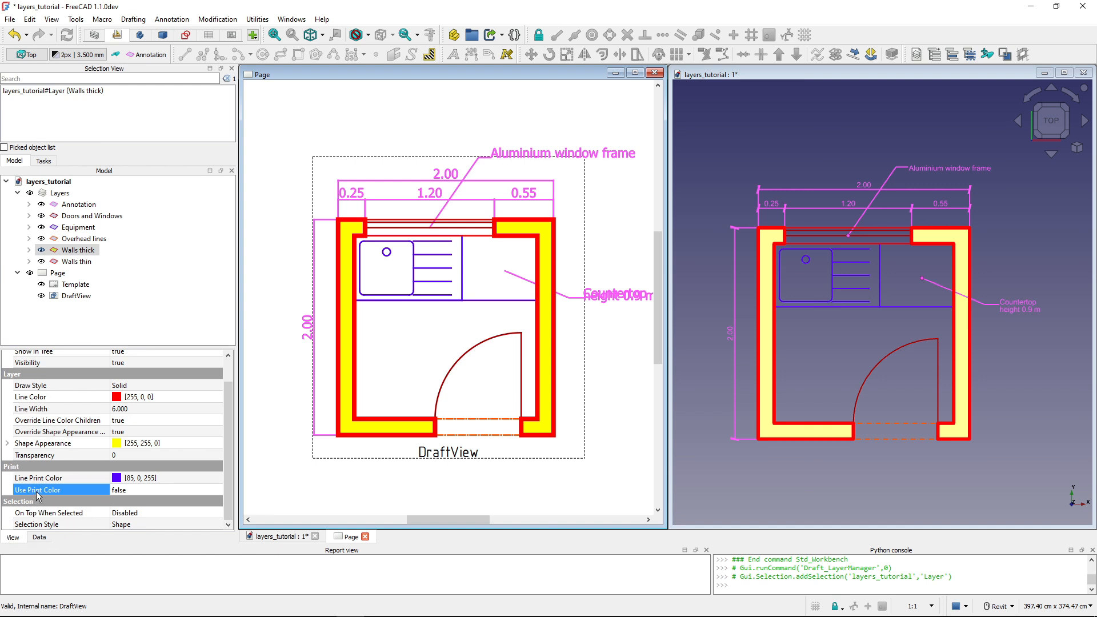
left_click(162, 487)
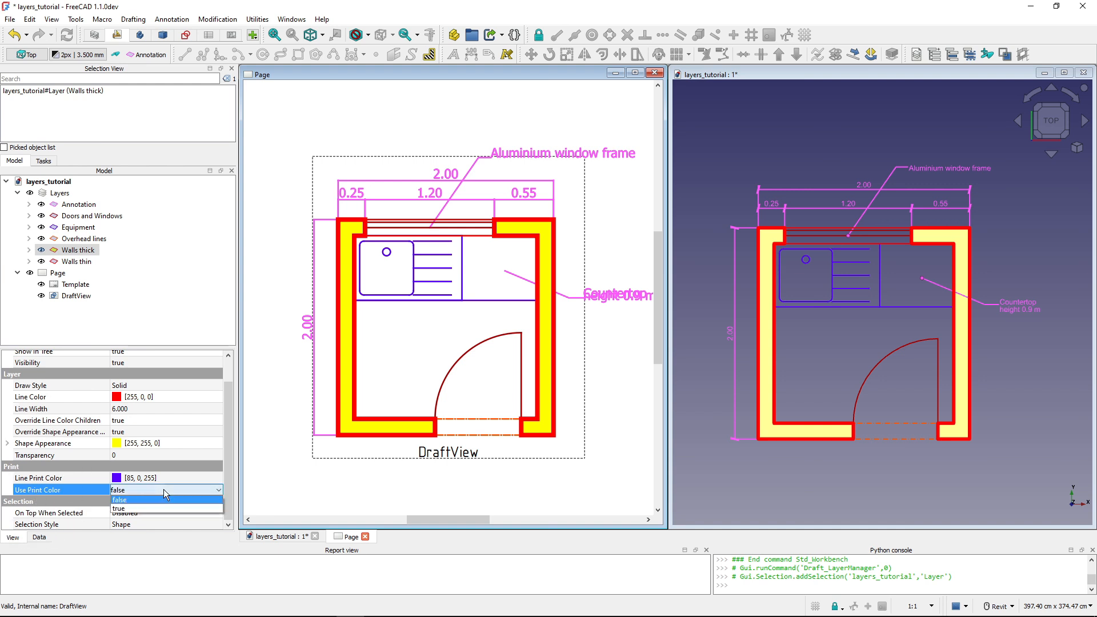
left_click(139, 507)
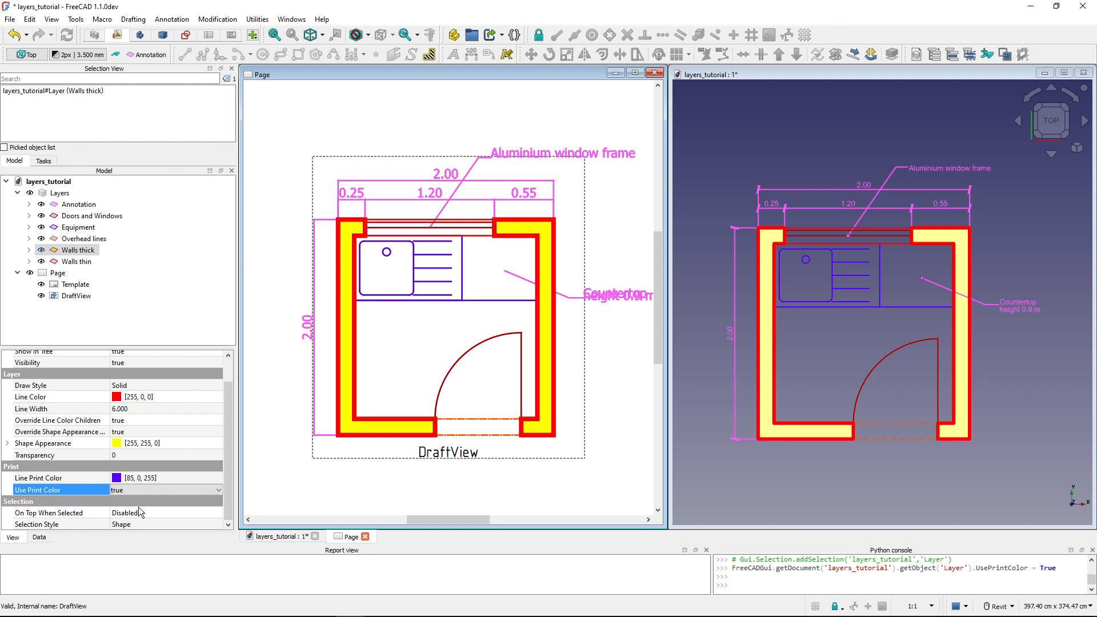
left_click(282, 431)
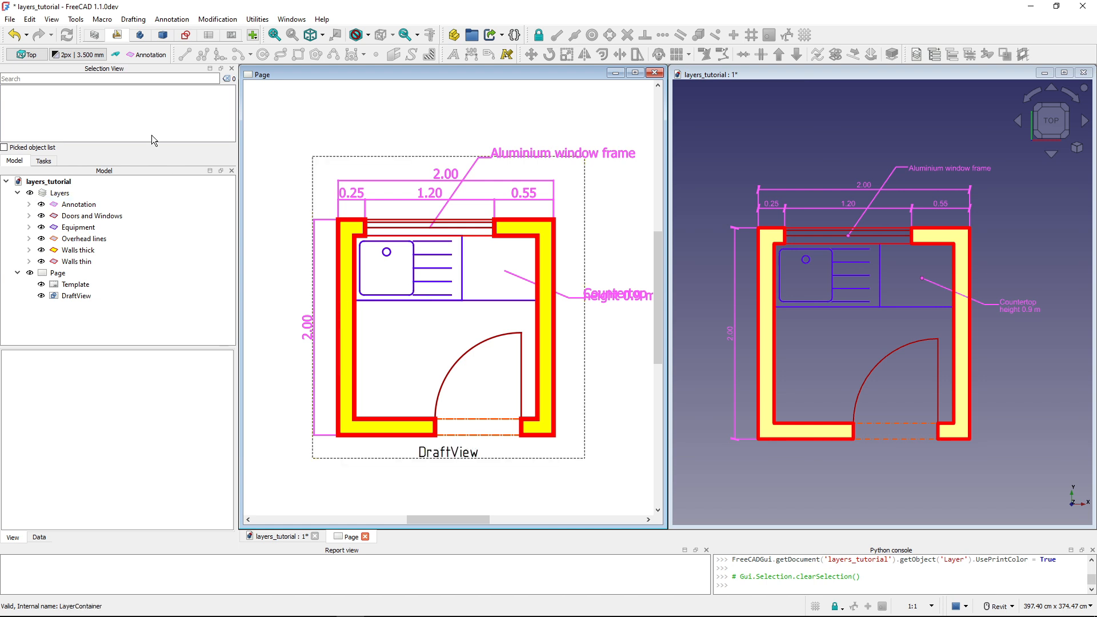
left_click(233, 35)
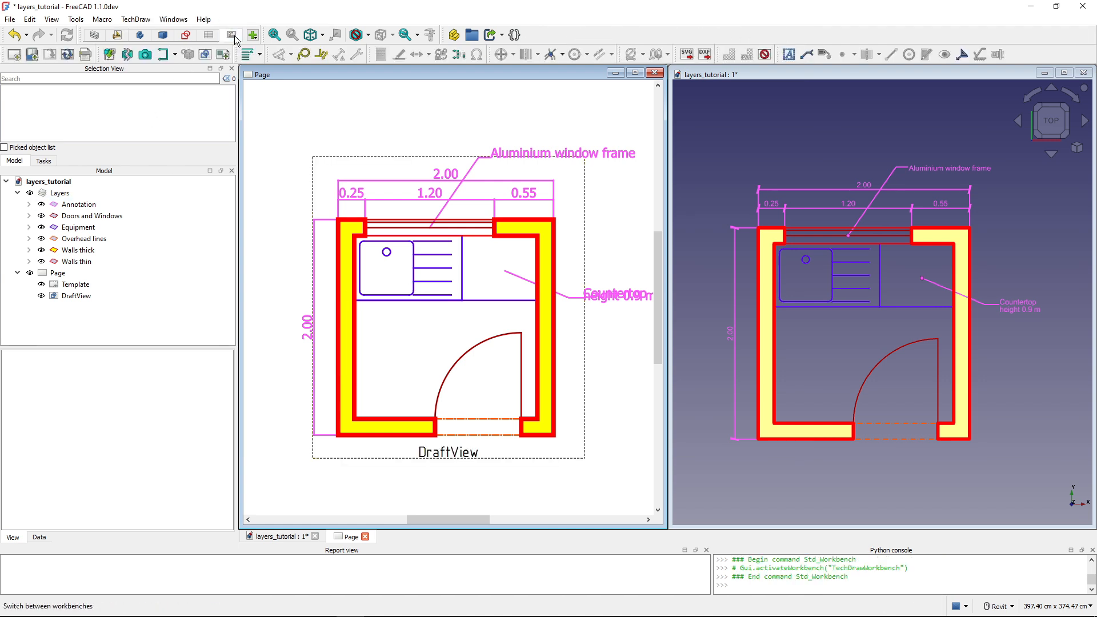
left_click(68, 57)
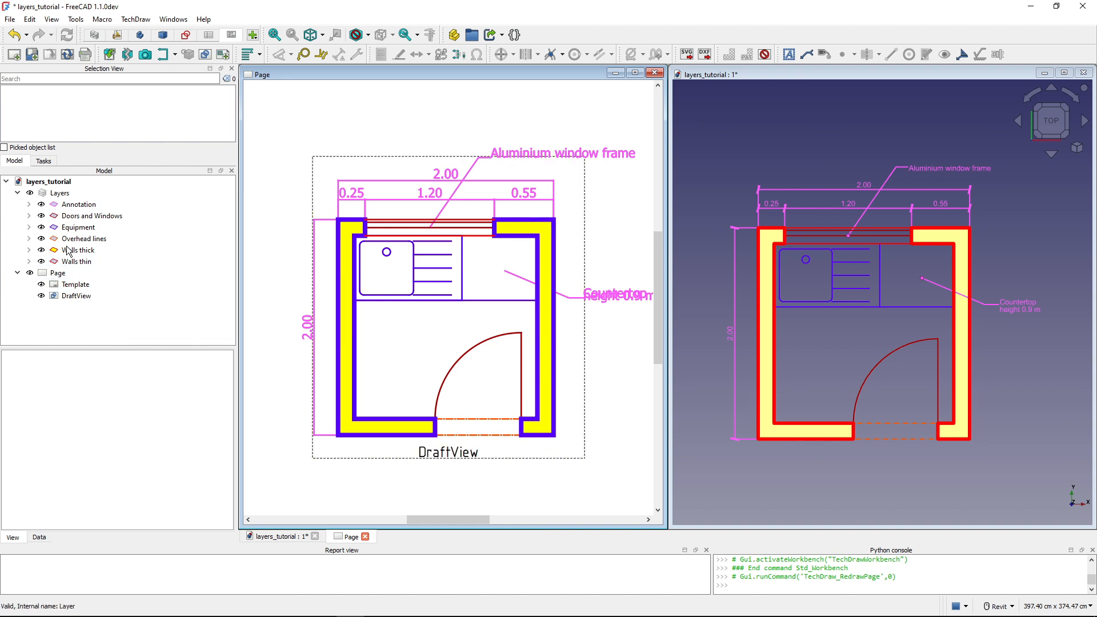
Set Use Print Color to true for the Walls thin and Overhead lines layers and redraw the page.
left_click(75, 261)
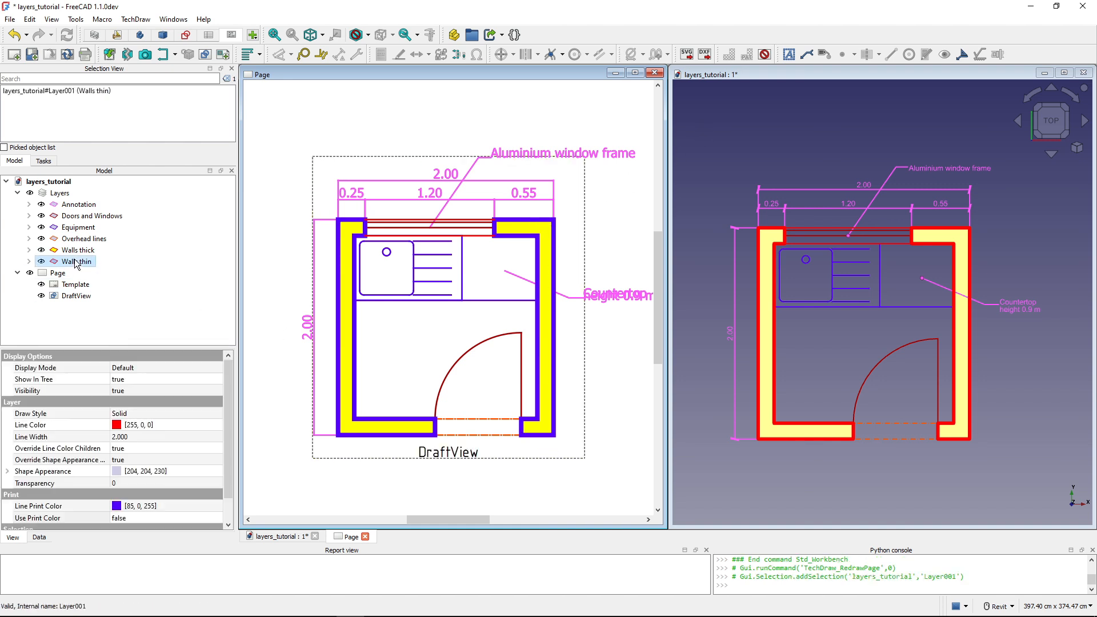
left_click(139, 514)
left_click(139, 514)
left_click(129, 533)
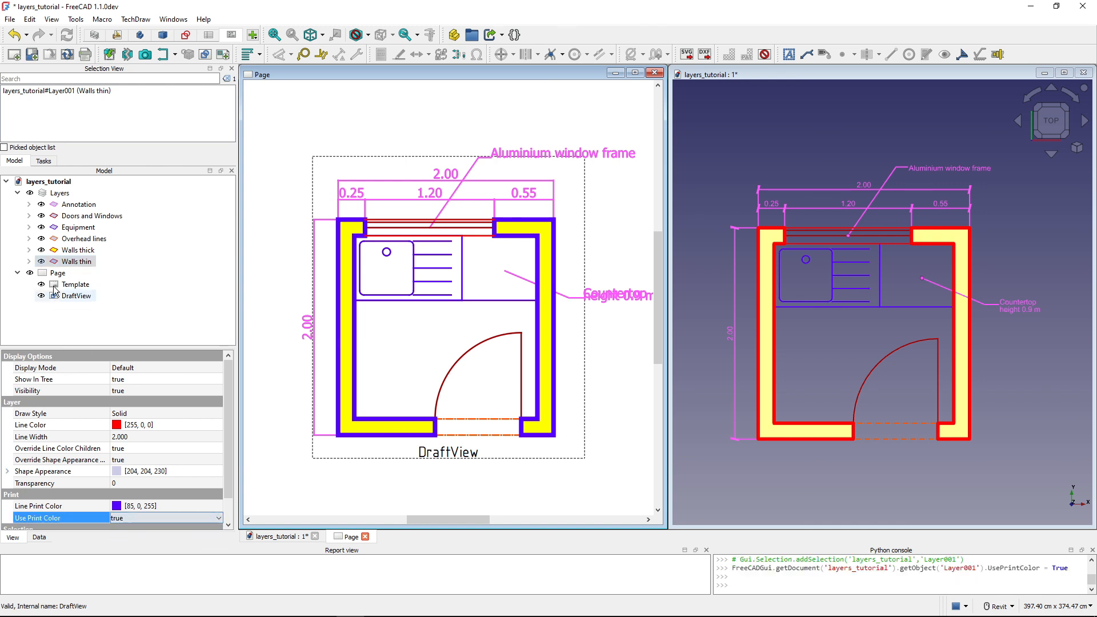
left_click(82, 239)
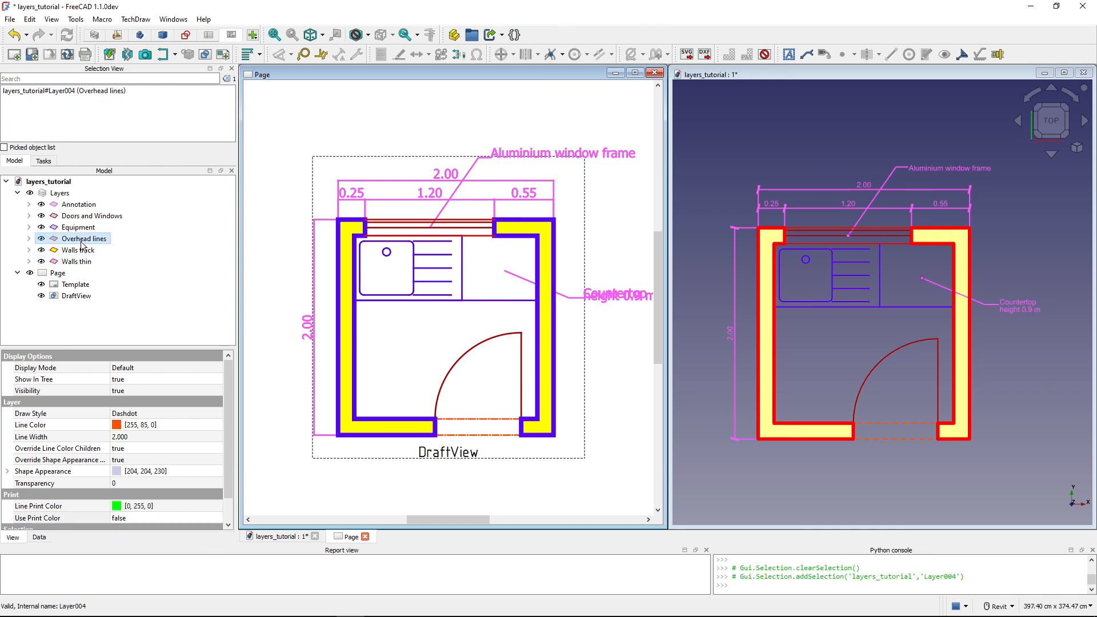
left_click(130, 518)
left_click(131, 518)
left_click(130, 533)
left_click(273, 306)
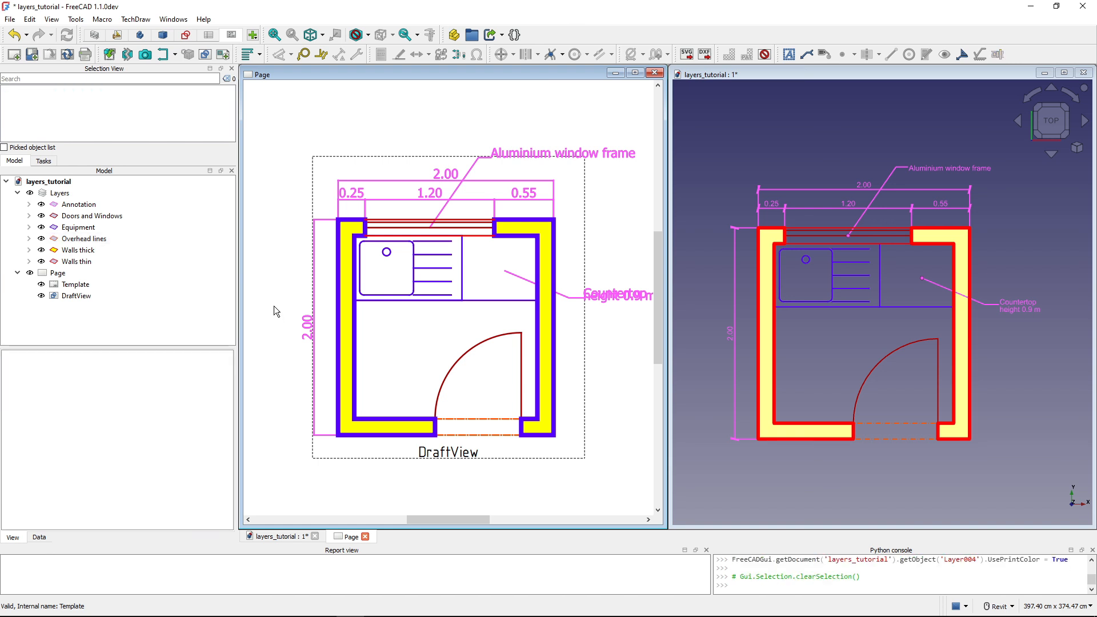
left_click(67, 54)
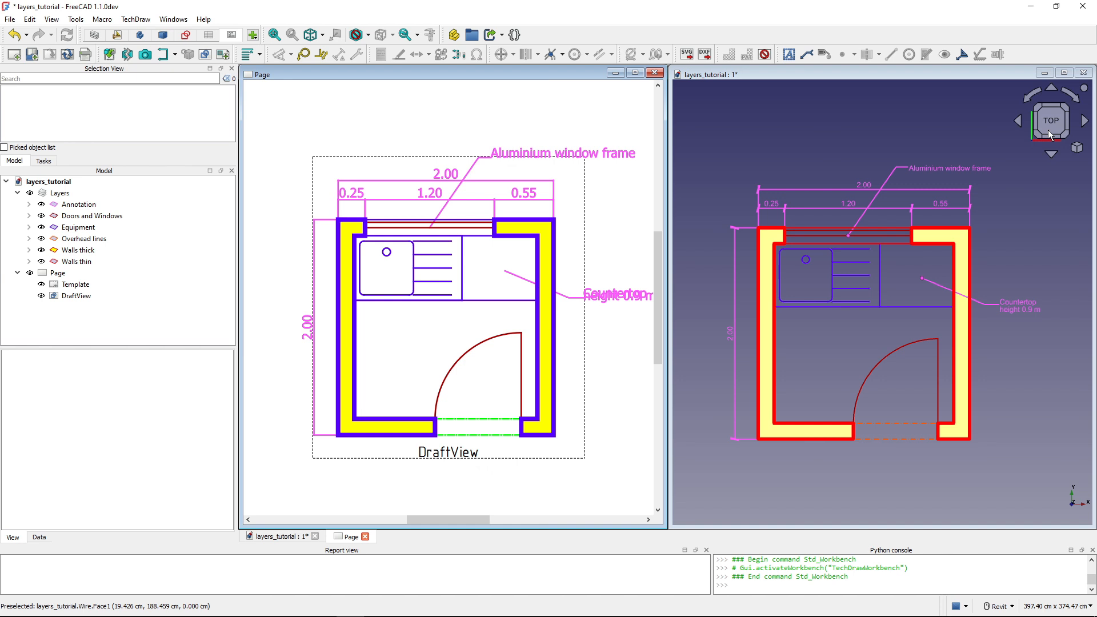
Maximize the 3D model window and create a 600 cm long, 300 cm high BIM wall beside the floor plan.
left_click(1063, 72)
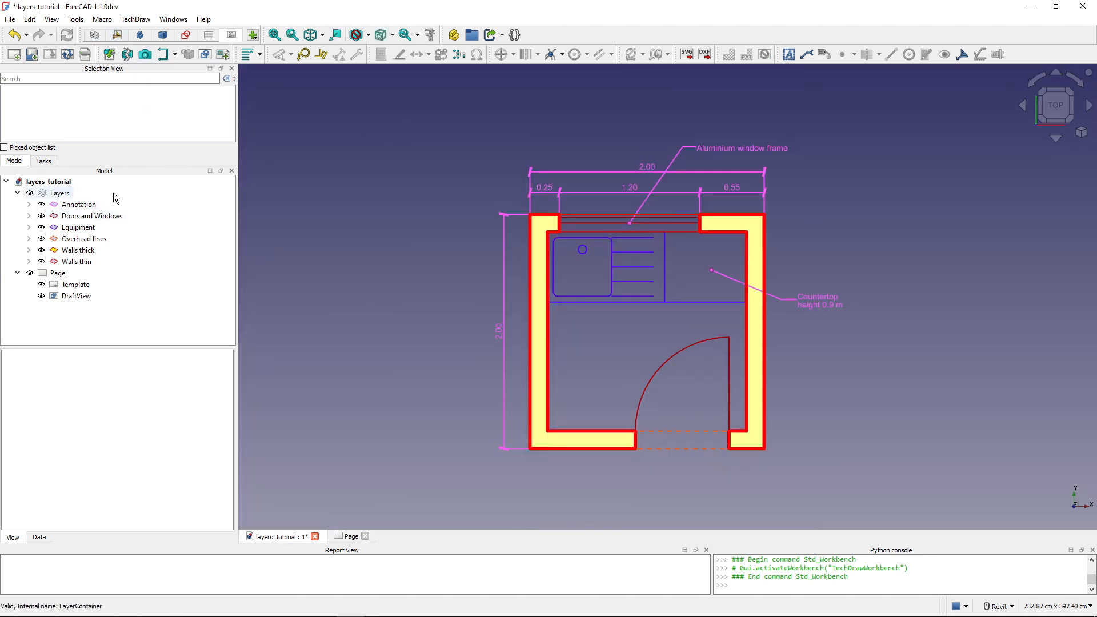
left_click(95, 35)
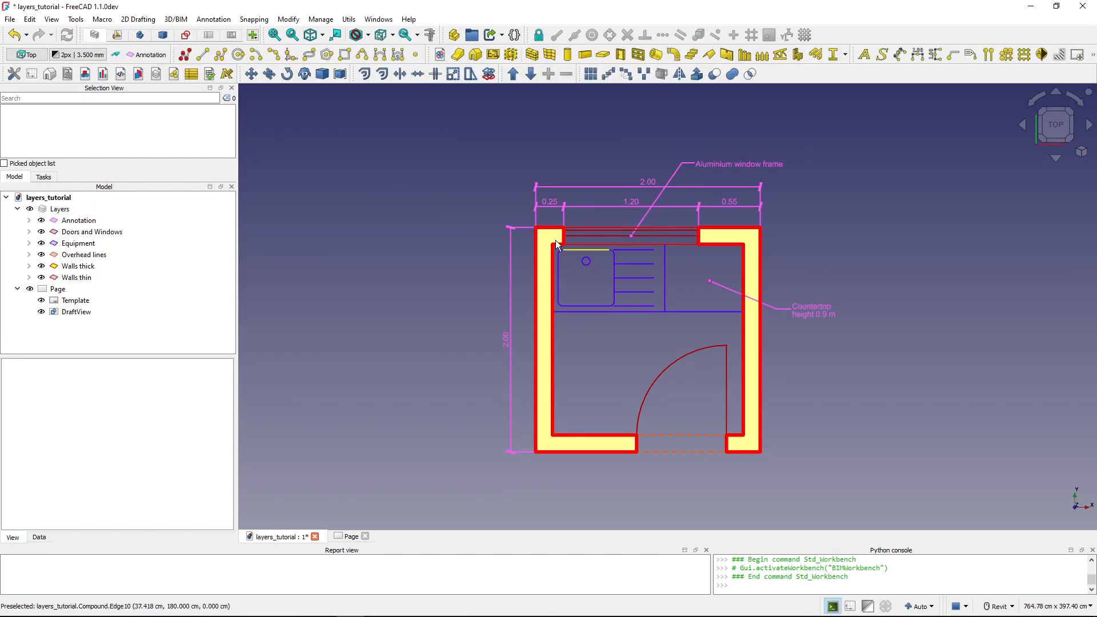
left_click(534, 54)
left_click(848, 361)
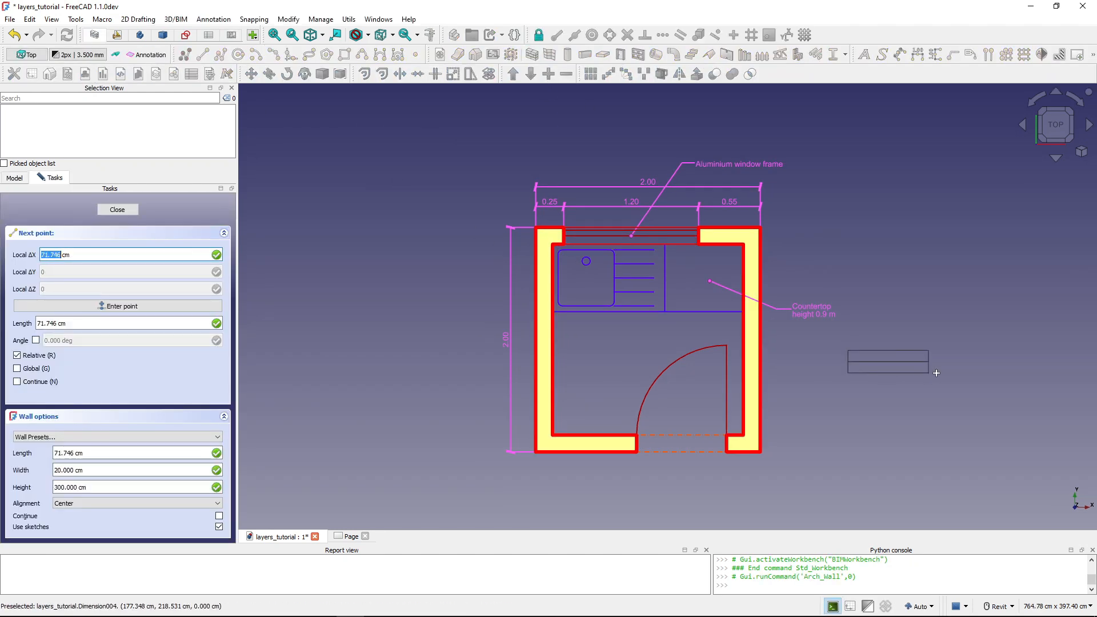
type("600")
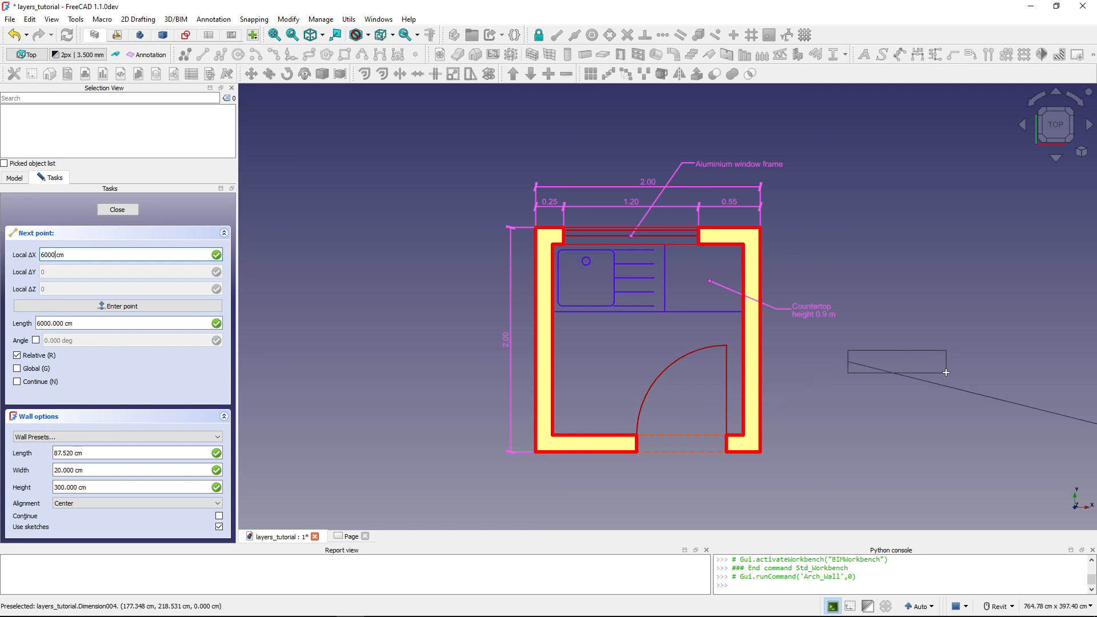
key("Return")
scroll(946, 373, "down", 5)
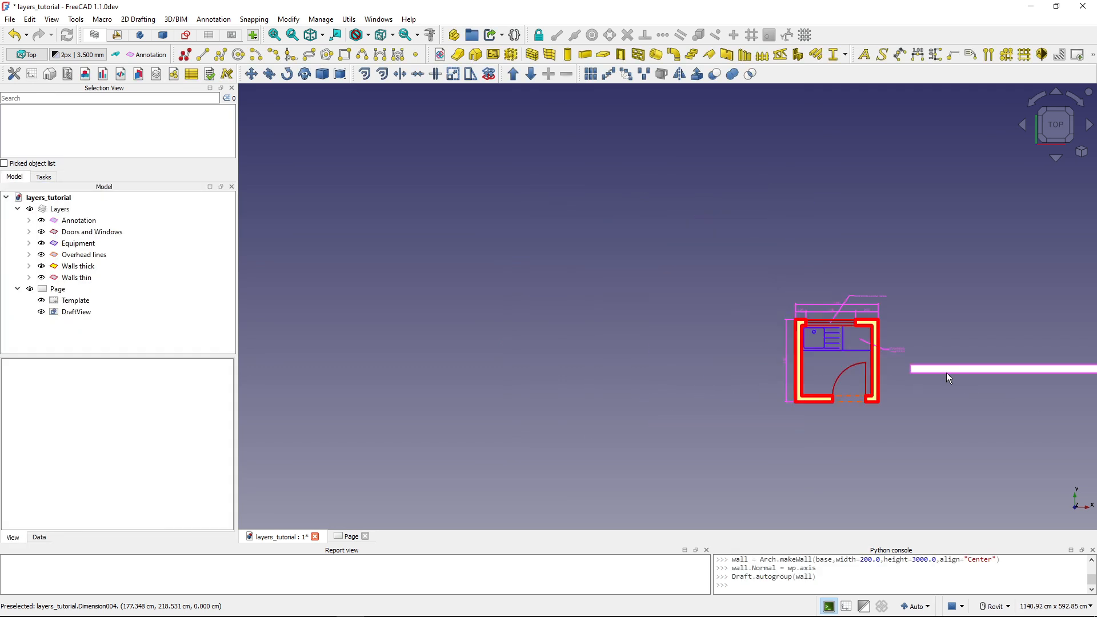
middle_click_drag(946, 373, 523, 324, "shift")
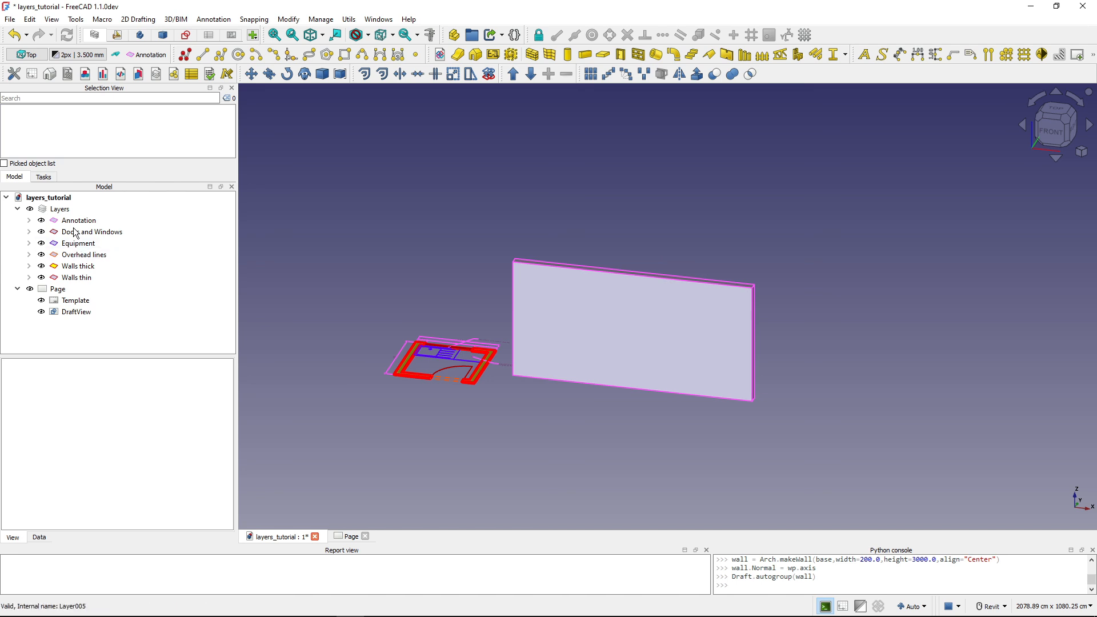
Move the new wall from the Annotation layer into the Walls thick layer.
left_click(29, 221)
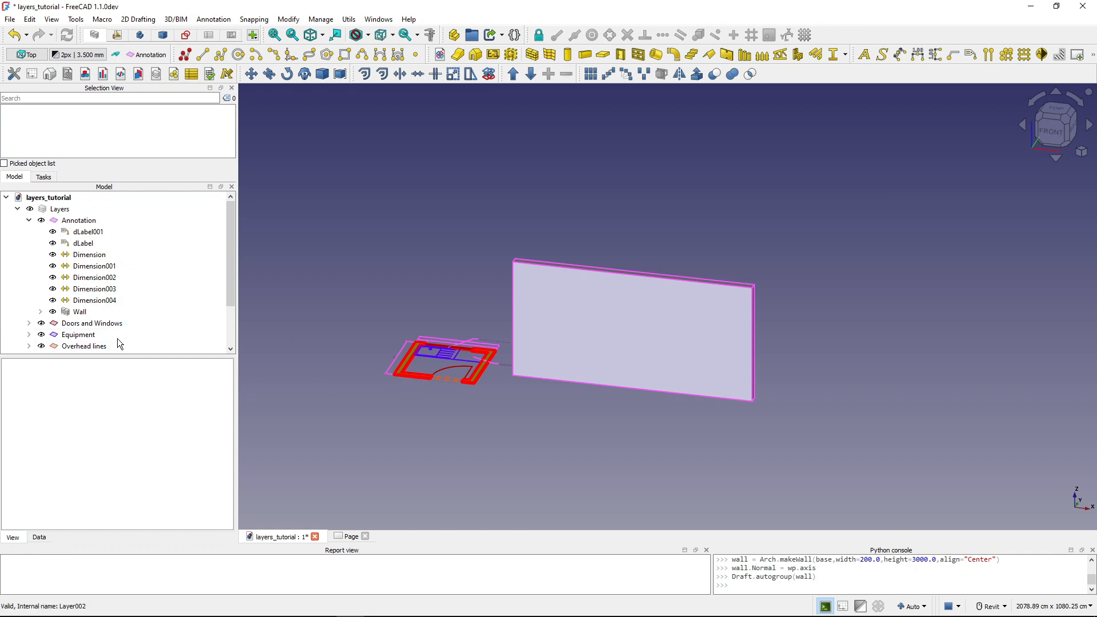
scroll(116, 338, "down", 2)
left_click(79, 255)
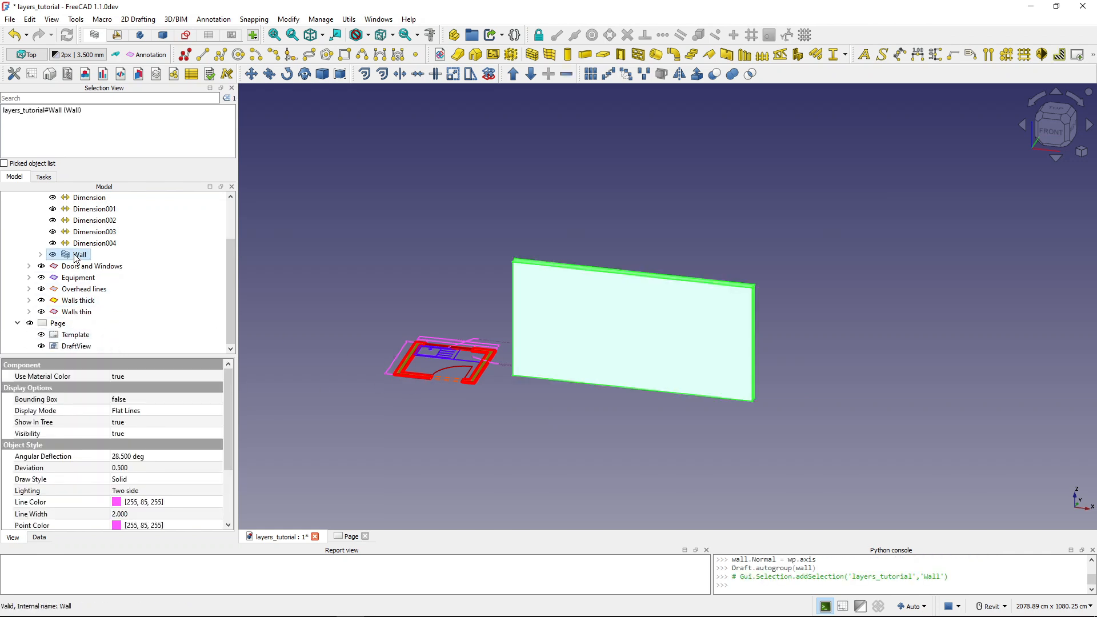
left_click_drag(76, 258, 100, 303)
left_click(574, 436)
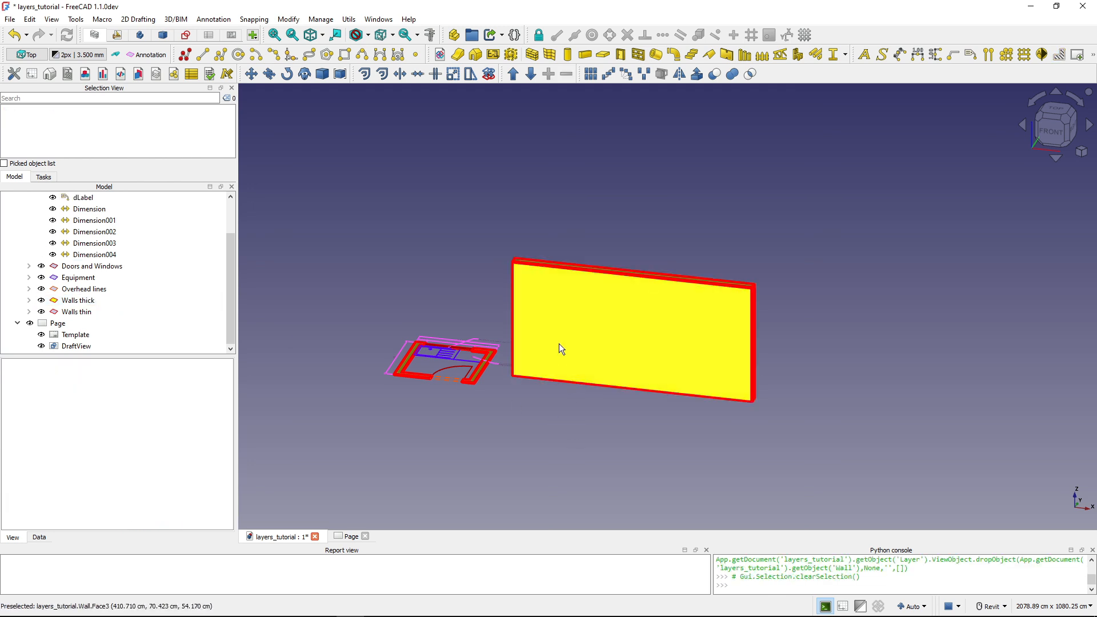
Inspect the wall's layer styling in 3D, then hide the Walls thick layer and show it again.
middle_click_drag(567, 329, 510, 332, "shift")
scroll(555, 270, "up", 5)
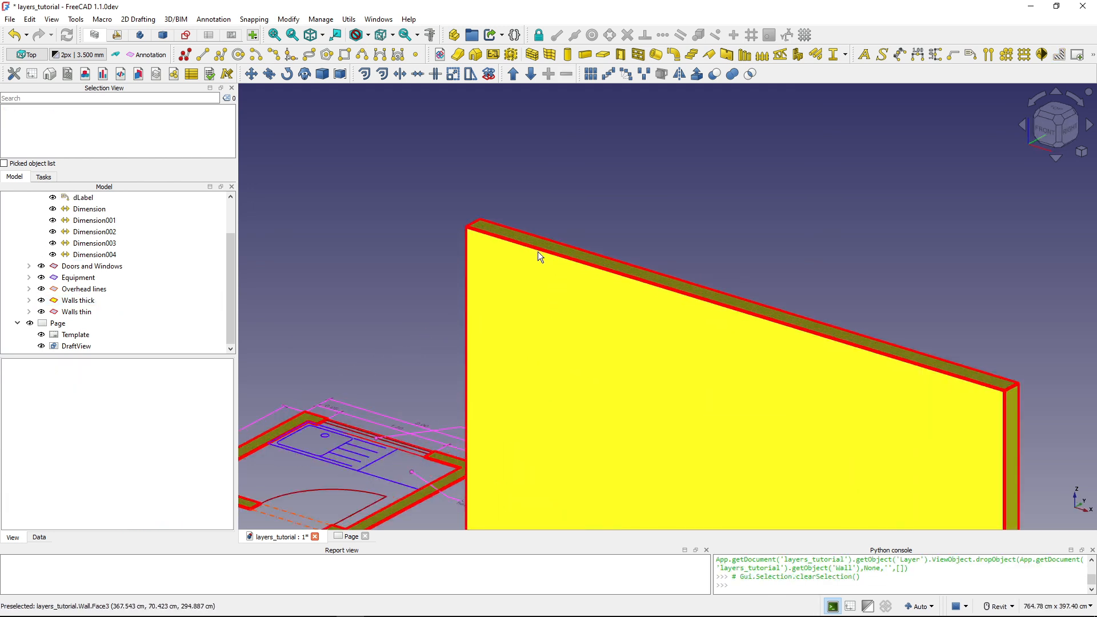
scroll(533, 249, "down", 3)
middle_click_drag(432, 341, 542, 418, "shift")
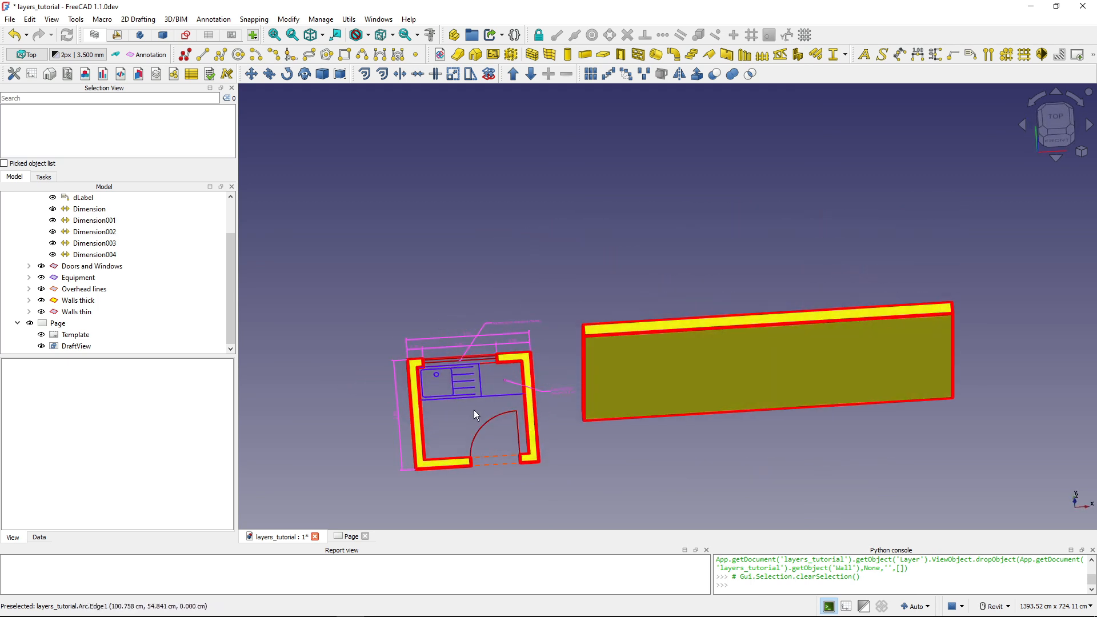
left_click(77, 300)
key("space")
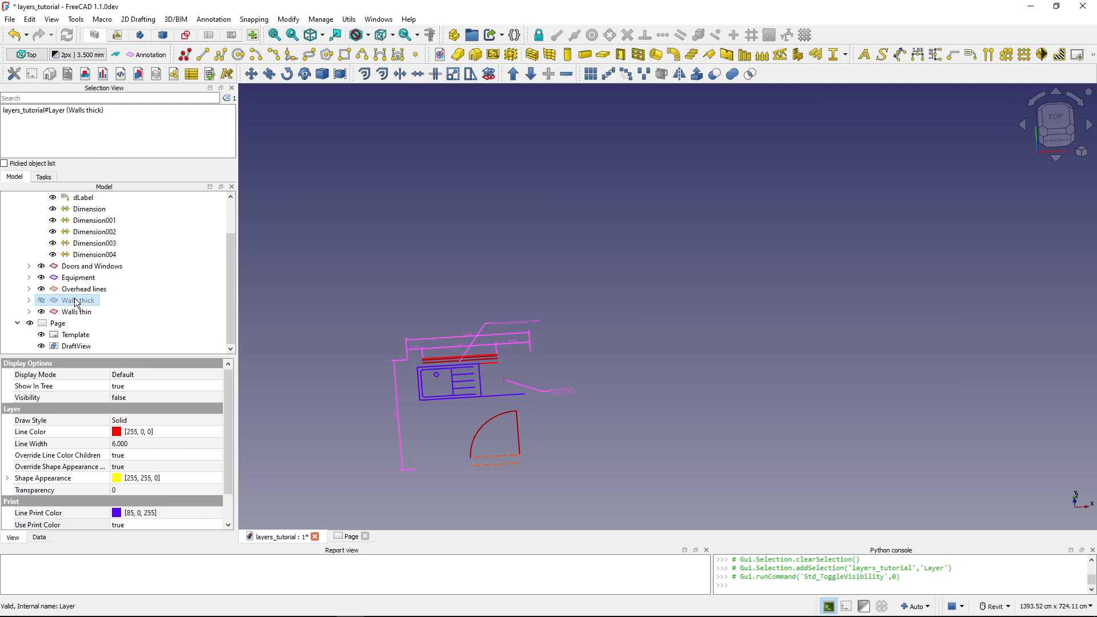
key("space")
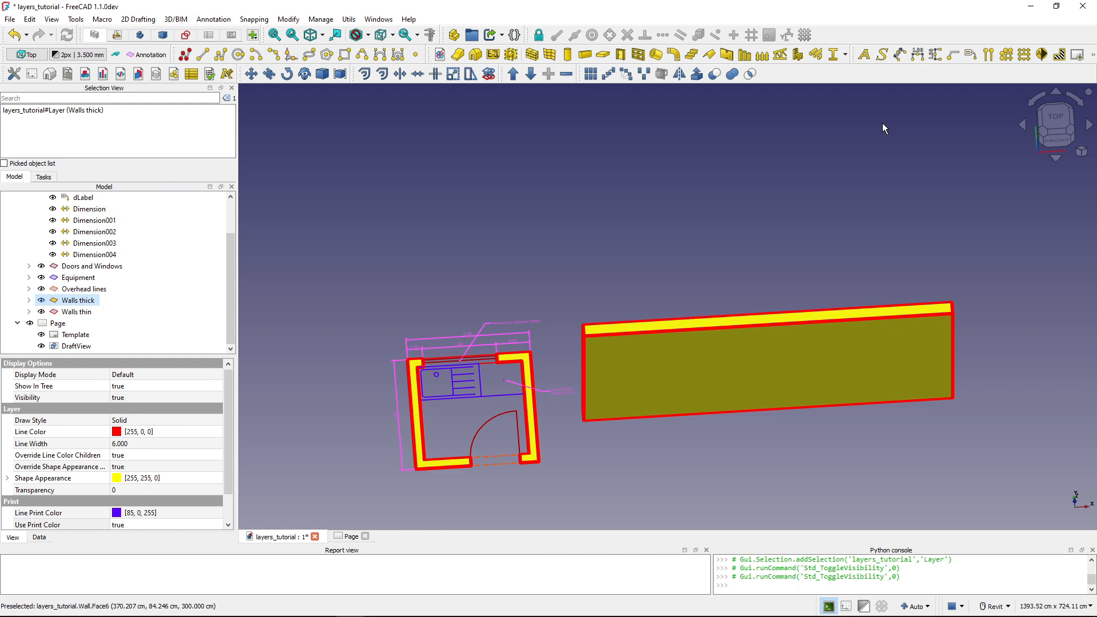
Return to the top view, delete the BIM wall and fit the floor plan to the view.
left_click(1051, 112)
left_click(663, 417)
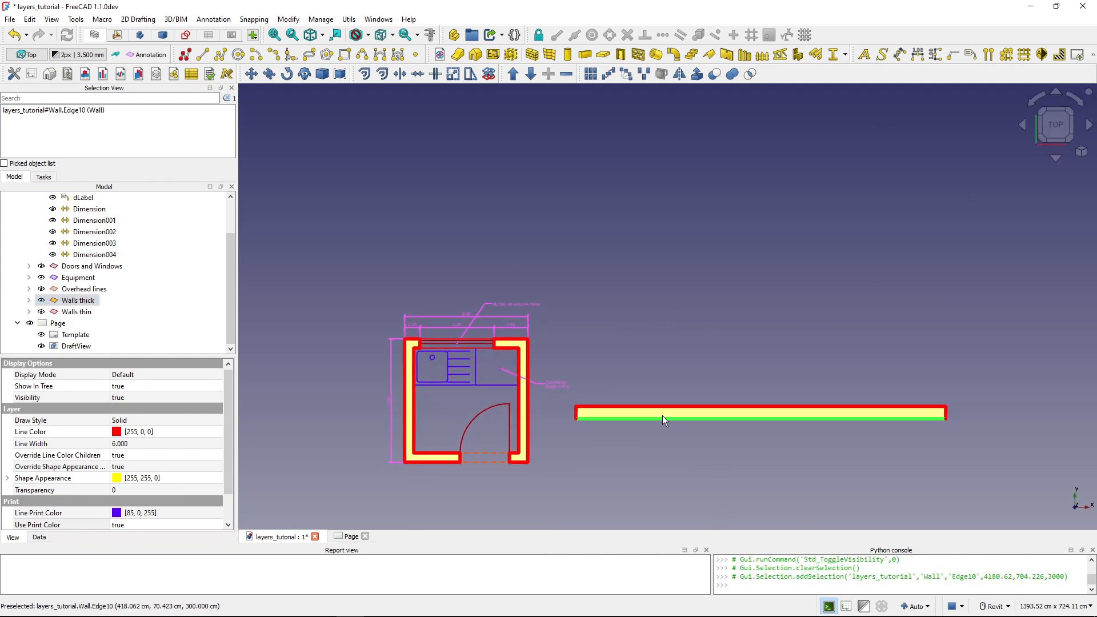
key("Delete")
key("v")
key("f")
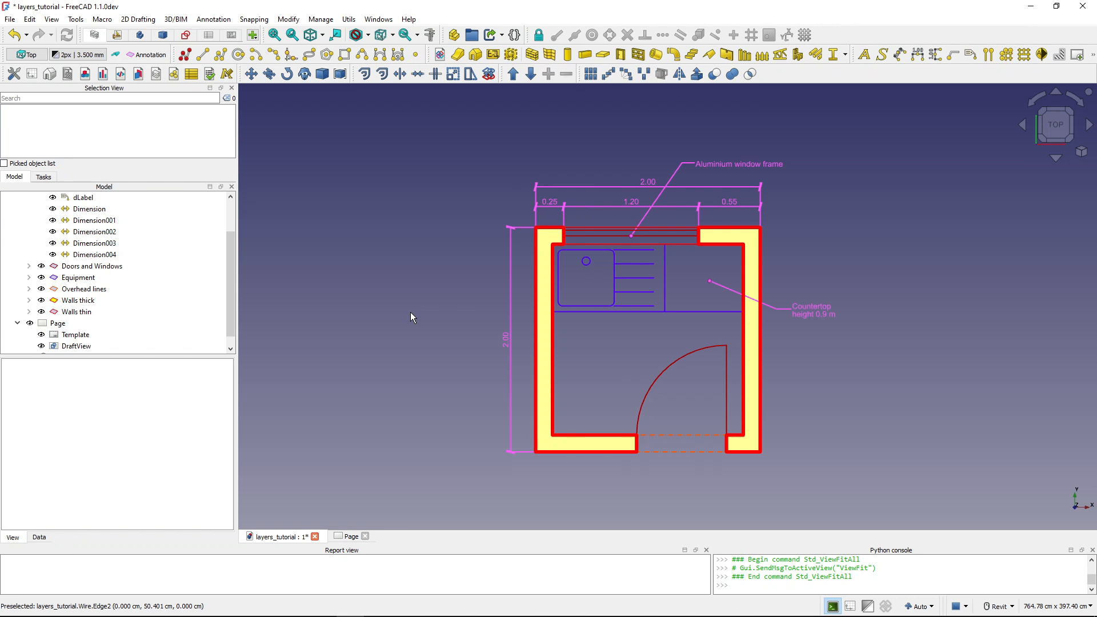
Switch back to the Draft workbench for the floor plan.
left_click(117, 35)
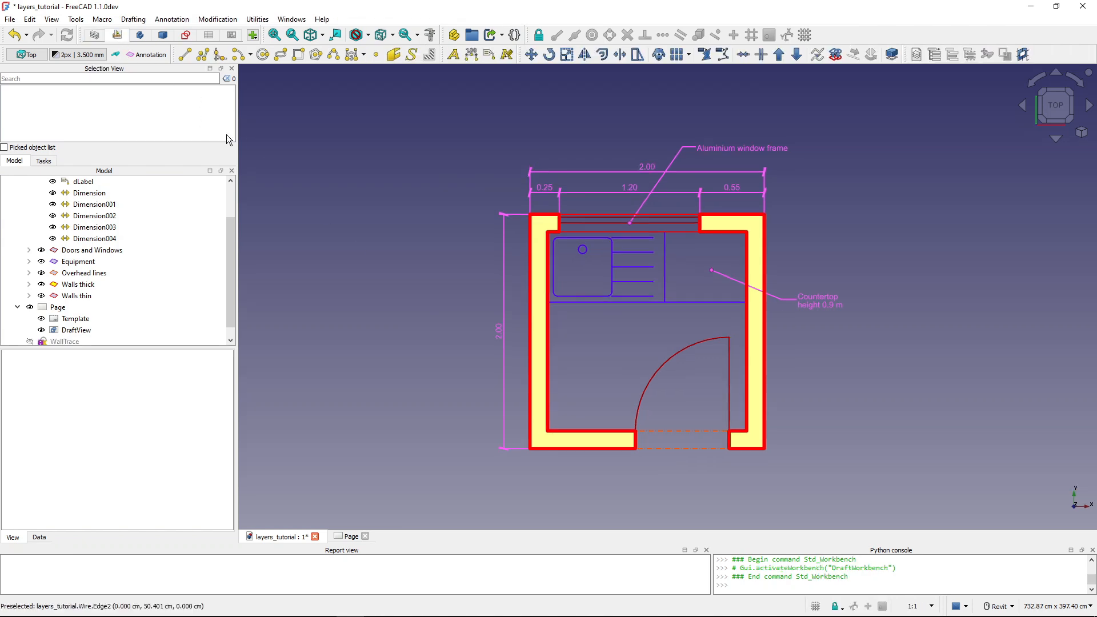
scroll(406, 307, "up", 2)
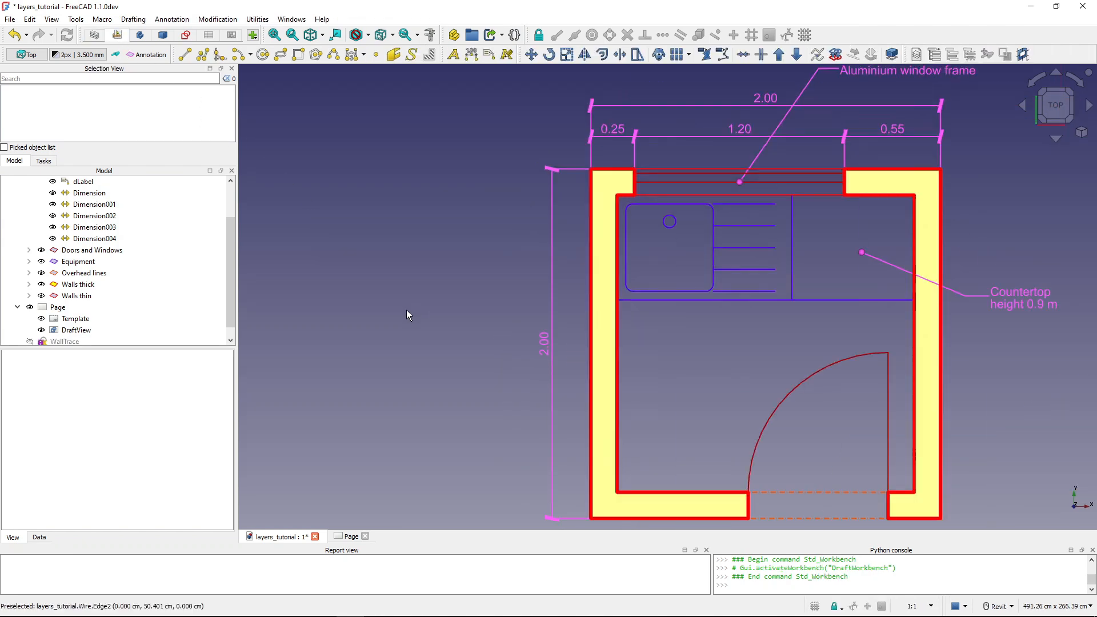
Fit the whole floor plan in the view and collapse the Annotation layer in the model tree.
key("v")
key("f")
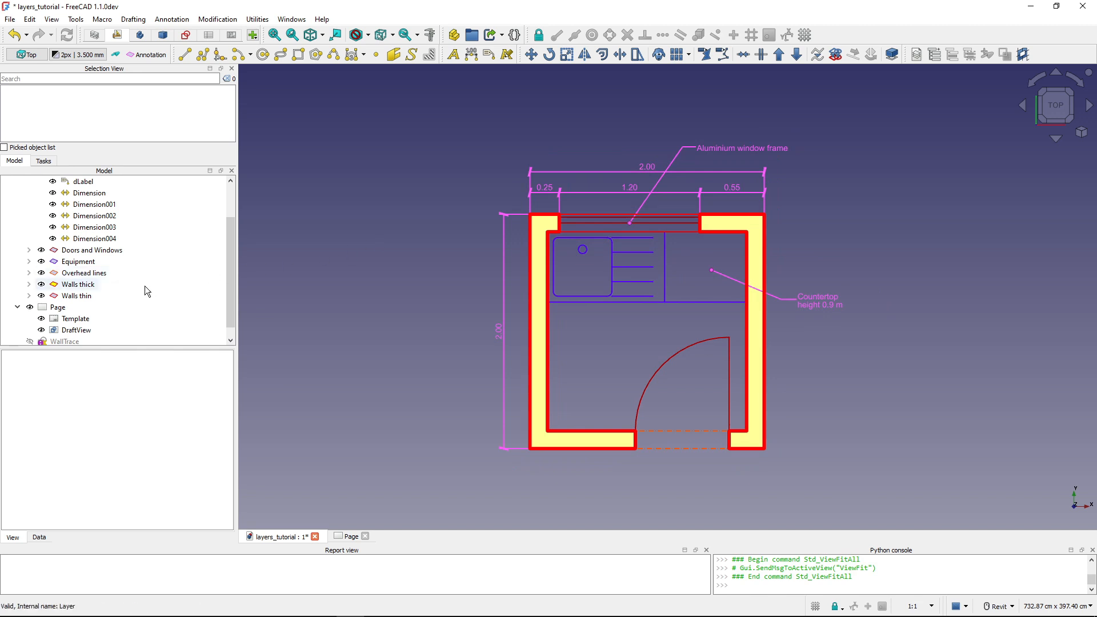
scroll(119, 269, "up", 2)
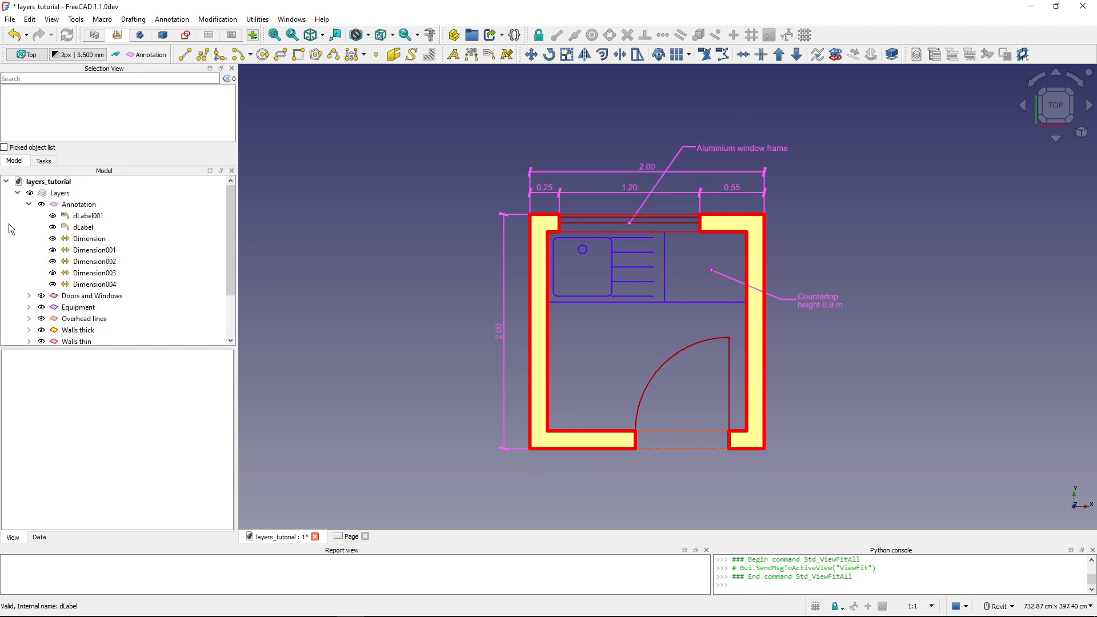
left_click(29, 204)
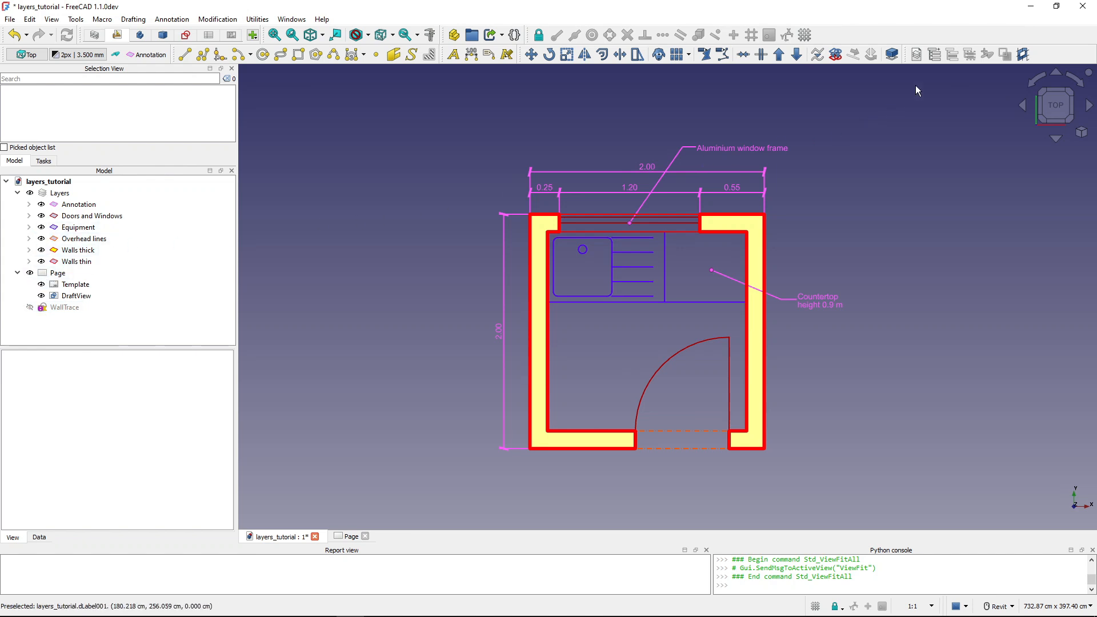
Select the outer wall wire and look at the Add to Group options available for it.
left_click(531, 266)
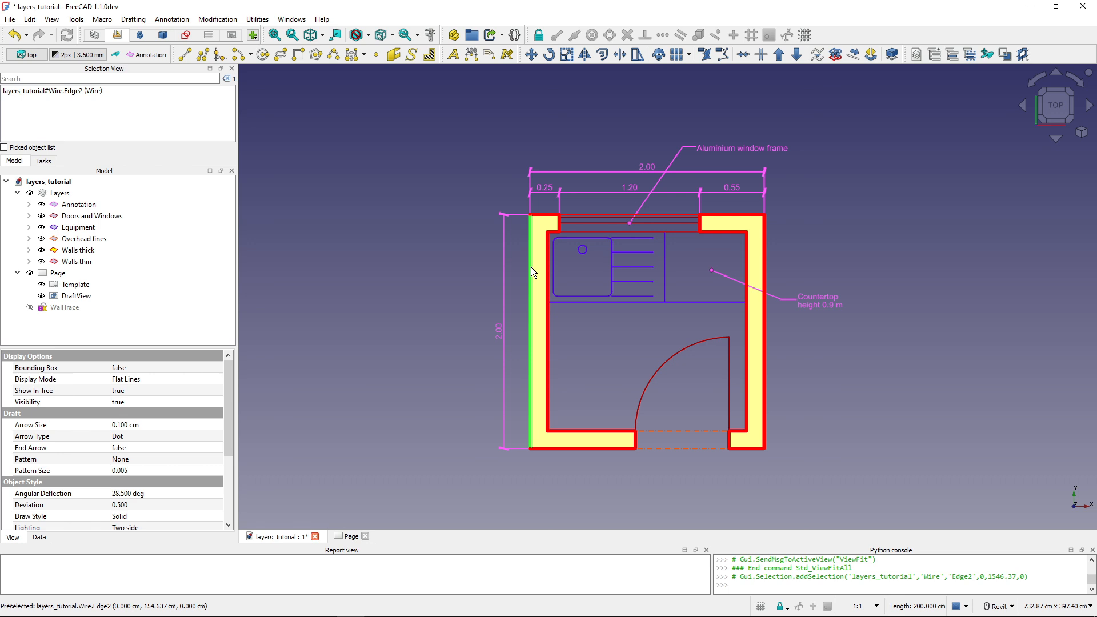
left_click(952, 54)
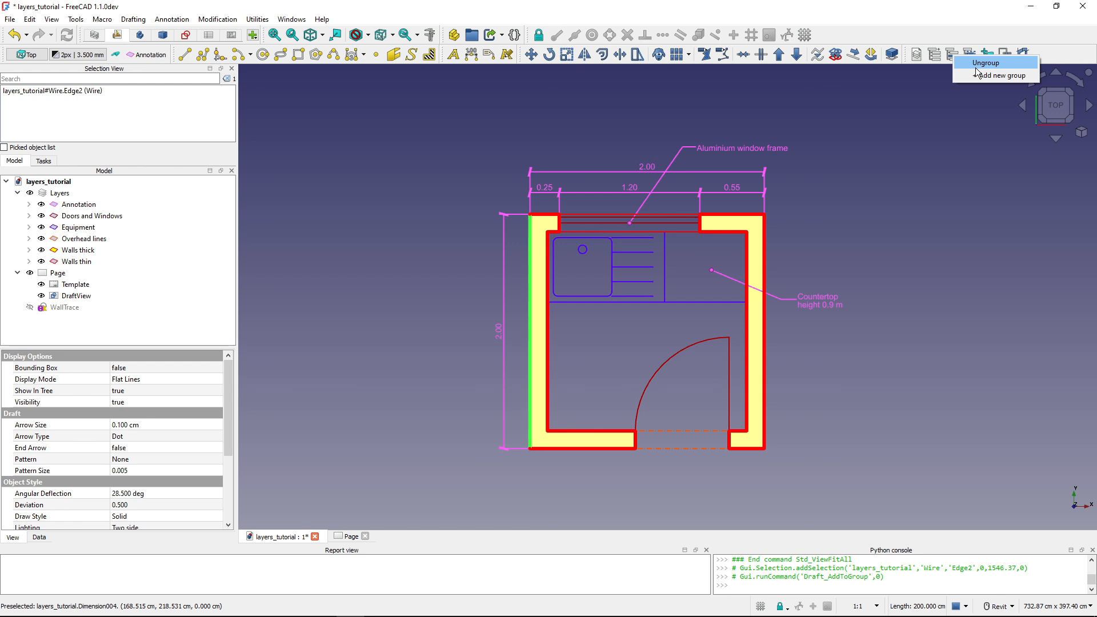
left_click(975, 67)
left_click(906, 109)
left_click(819, 211)
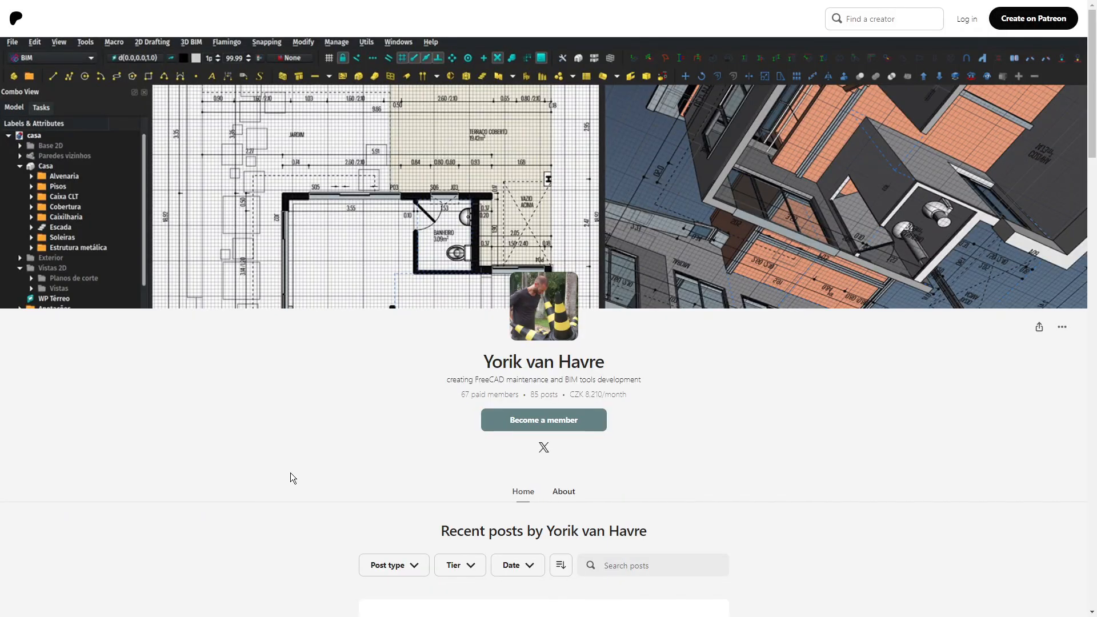
Switch to the FreeCAD BIM developer's Patreon page in the browser and view the recent posts.
scroll(290, 473, "down", 5)
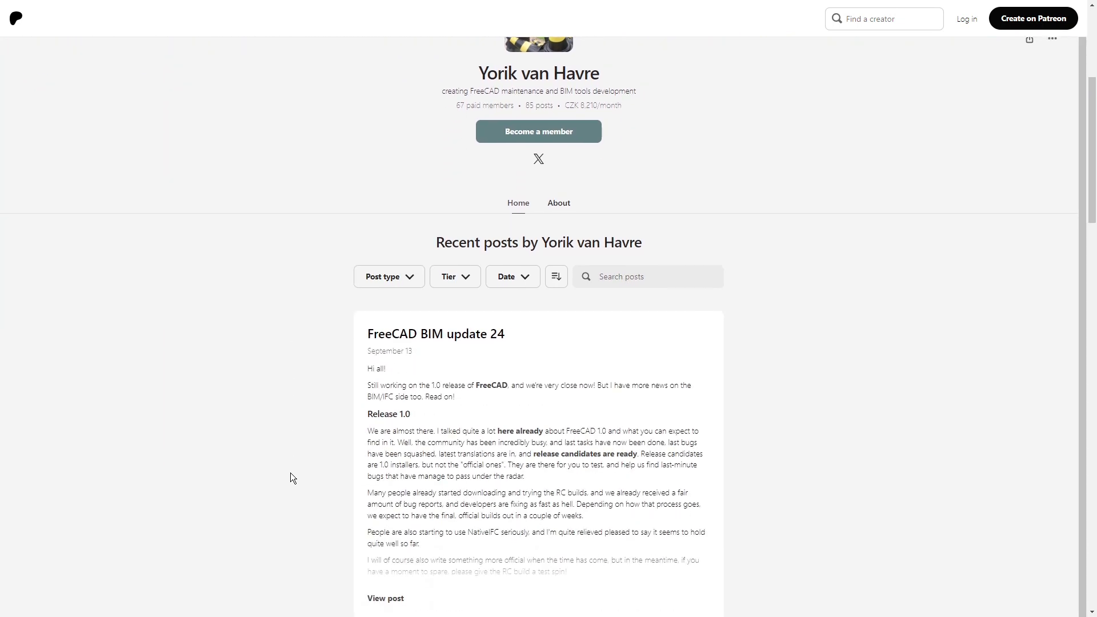